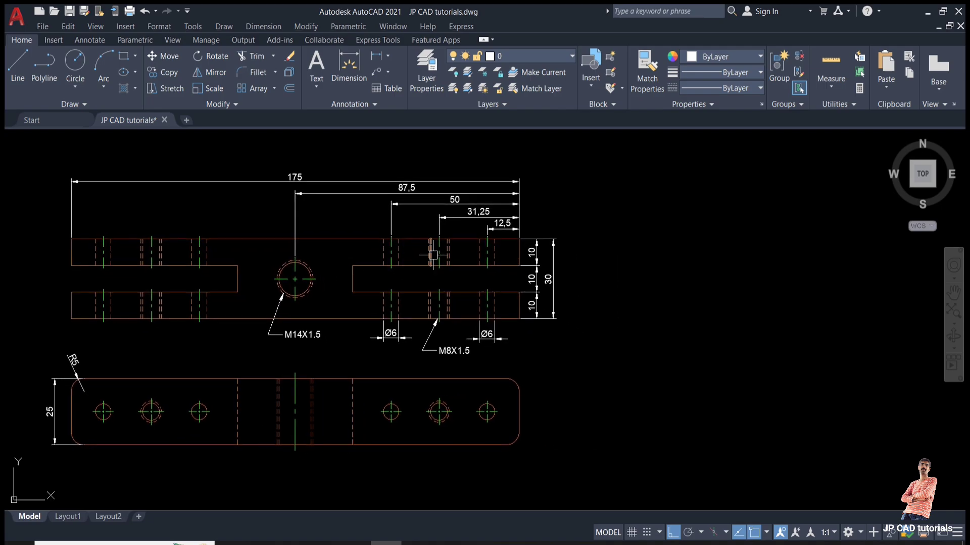
Draw a 175 by 30 rectangle in the empty area to the right of the dimensioned reference views.
scroll(445, 255, down, 2)
mouse_move(454, 261)
middle_down()
mouse_move(405, 279)
mouse_move(434, 267)
middle_up()
scroll(402, 279, up, 2)
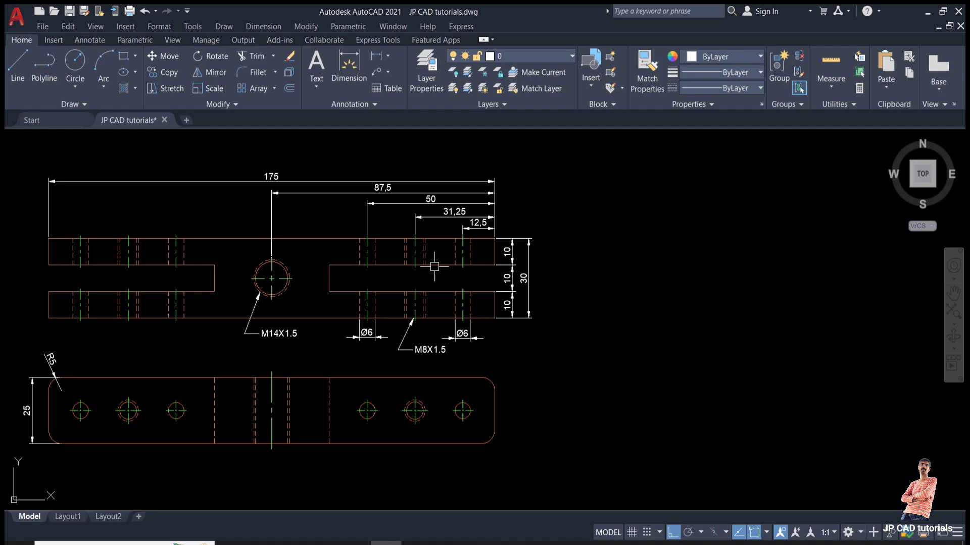
text(rec)
key(Return)
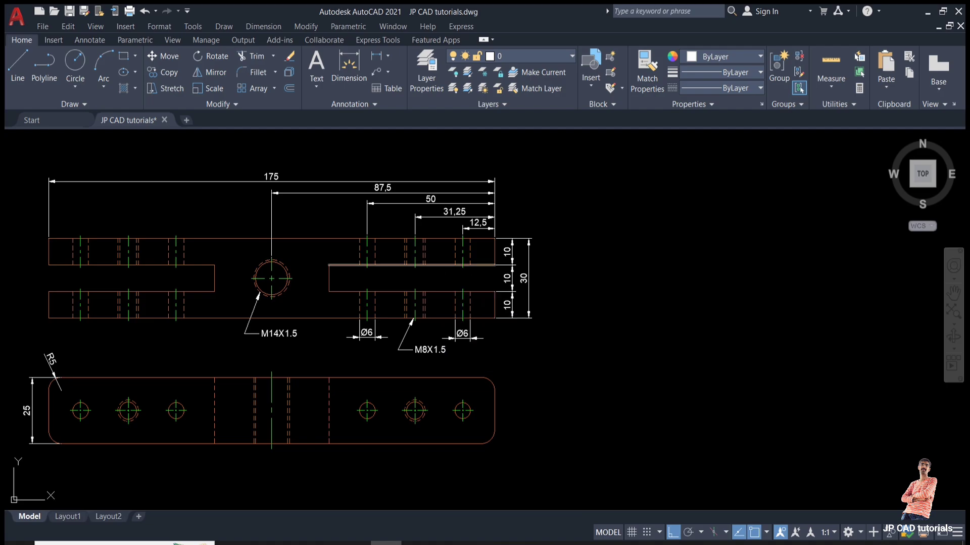
middle_drag(575, 264, 556, 262)
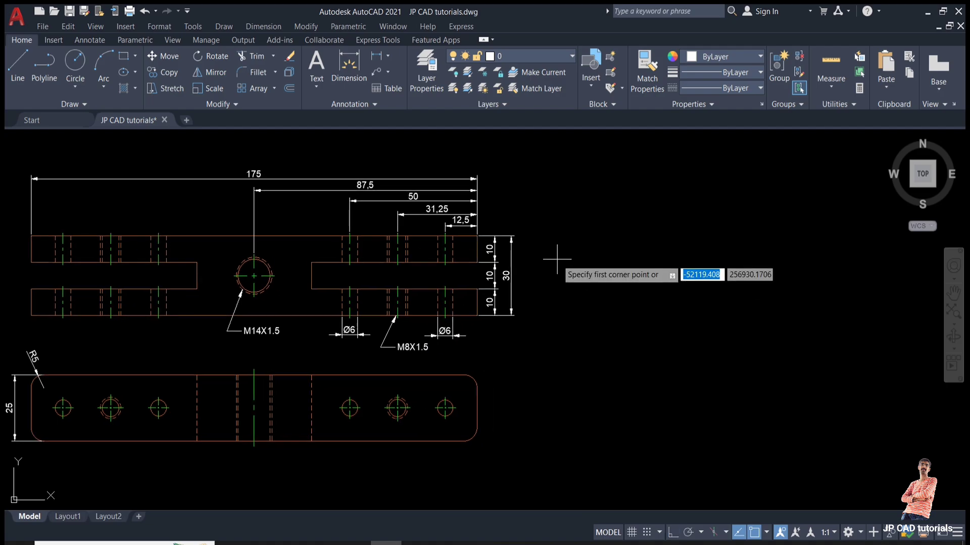
click(559, 234)
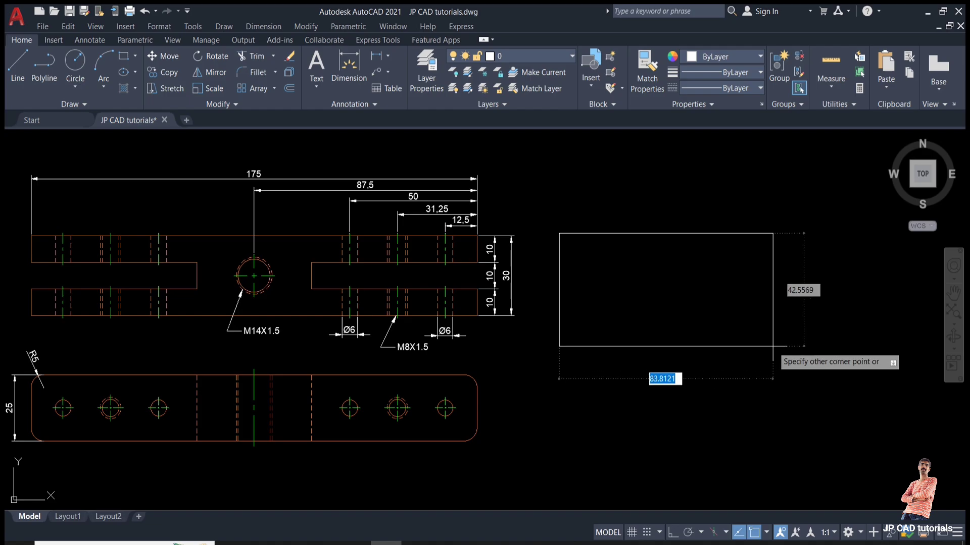
text(175)
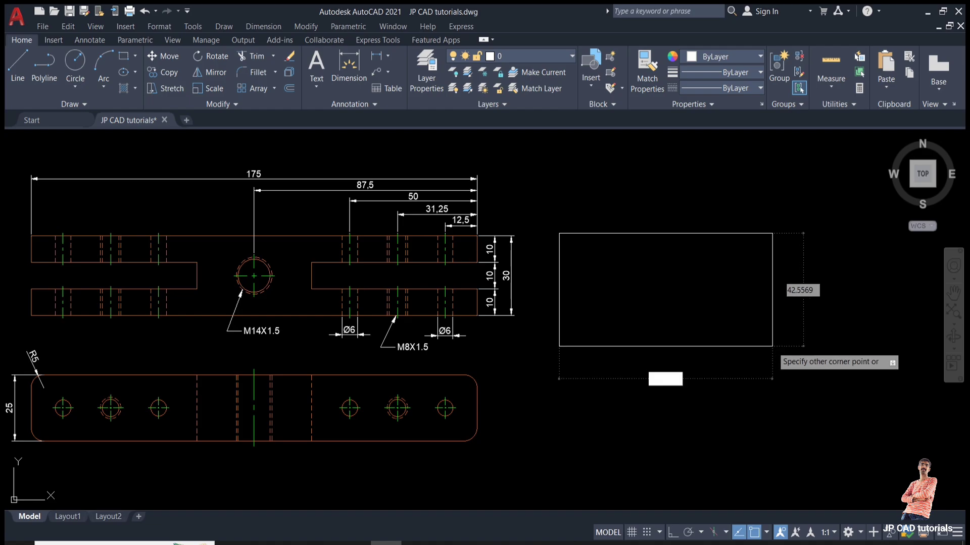
key(Tab)
text(30)
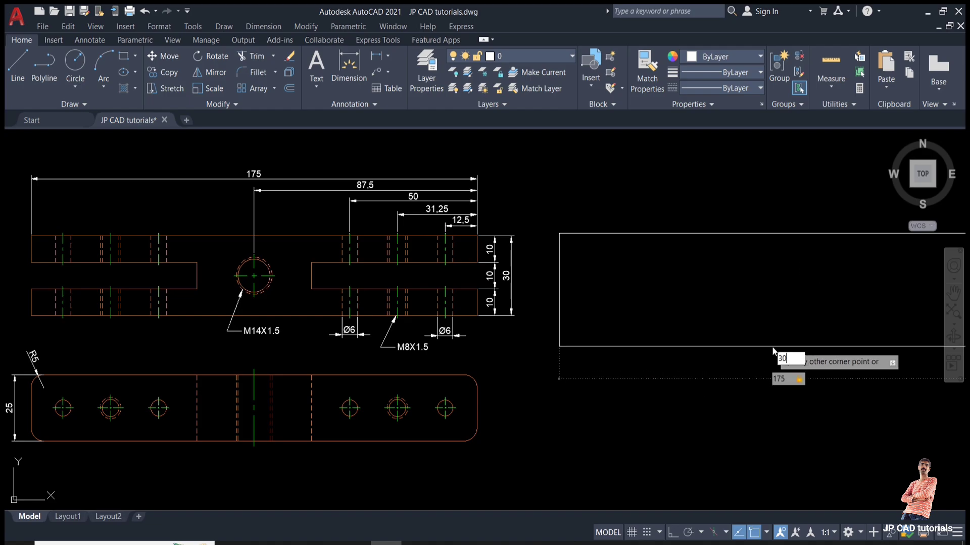
key(Return)
scroll(548, 302, down, 2)
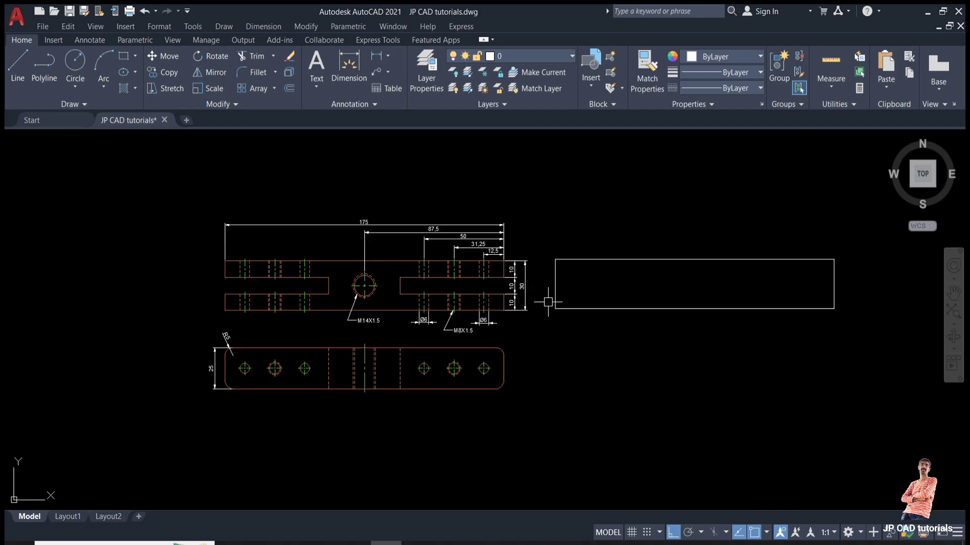
middle_drag(548, 302, 518, 298)
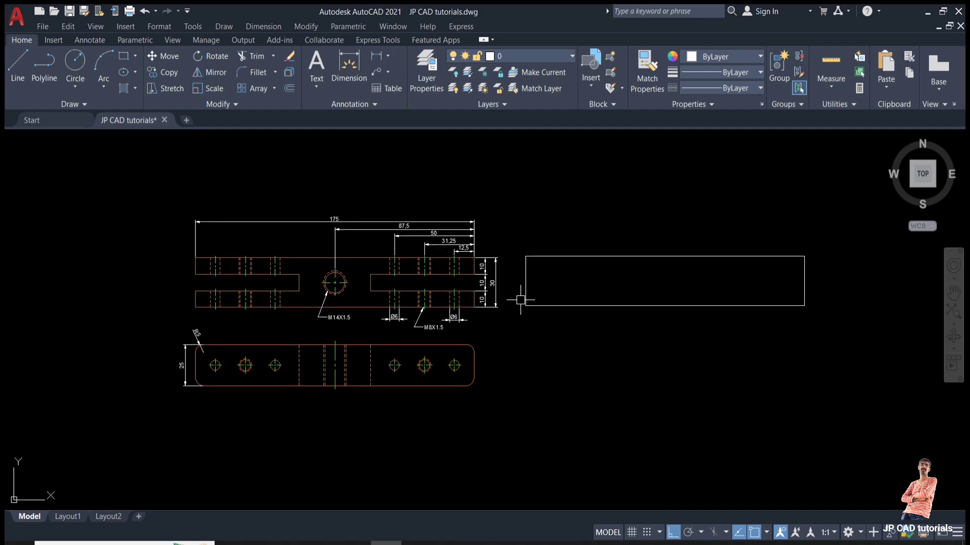
Explode the new rectangle into separate lines.
text(z)
key(Return)
click(170, 208)
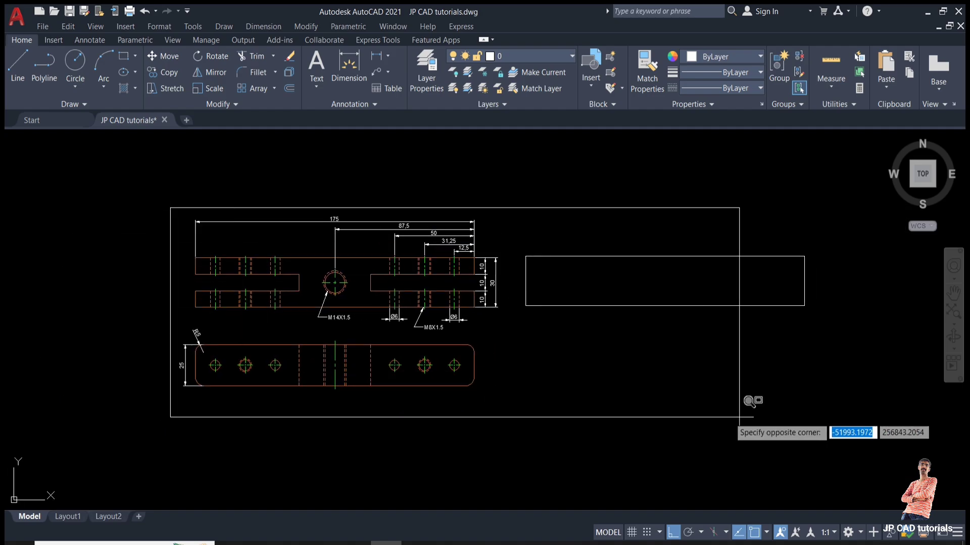
click(824, 419)
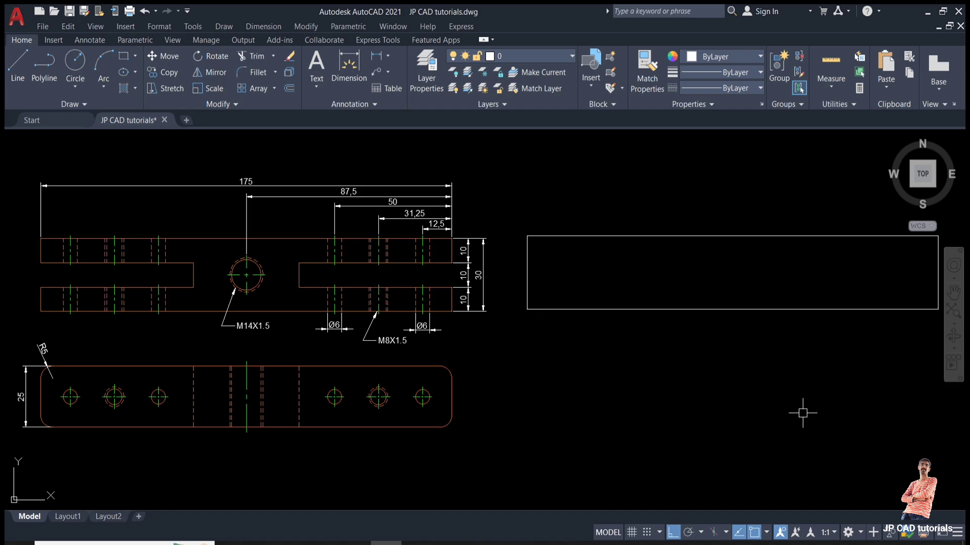
text(x)
key(Return)
click(628, 310)
key(Return)
Draw a vertical line joining the midpoints of the exploded rectangle's upper and lower edges.
text(l)
key(Return)
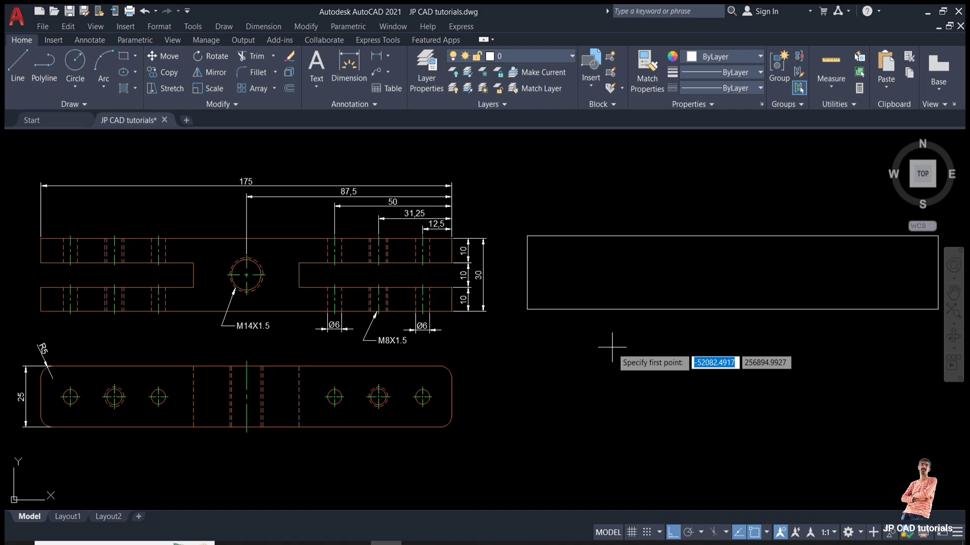
click(732, 236)
click(732, 309)
key(Return)
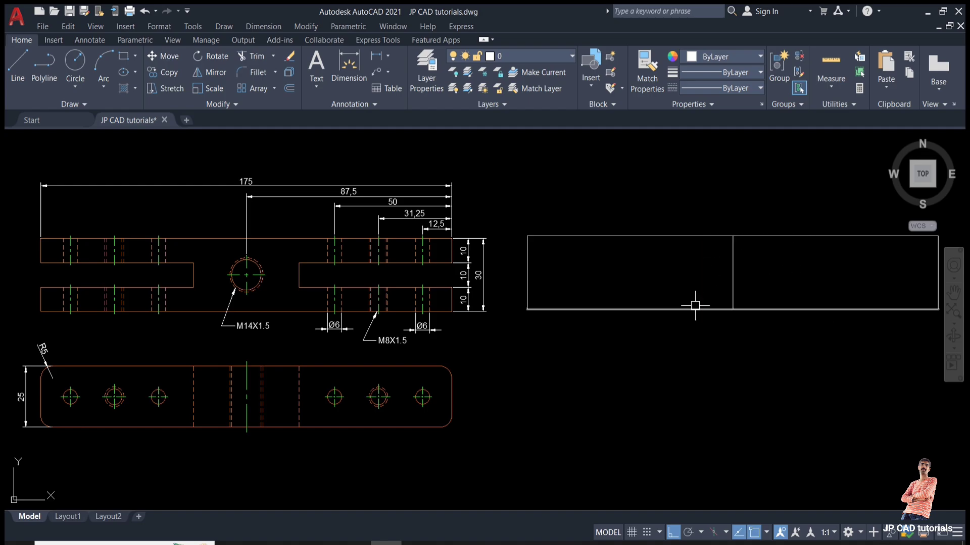
Offset the rectangle's upper edge downward twice by 10 to divide its height into three equal bands.
mouse_move(695, 306)
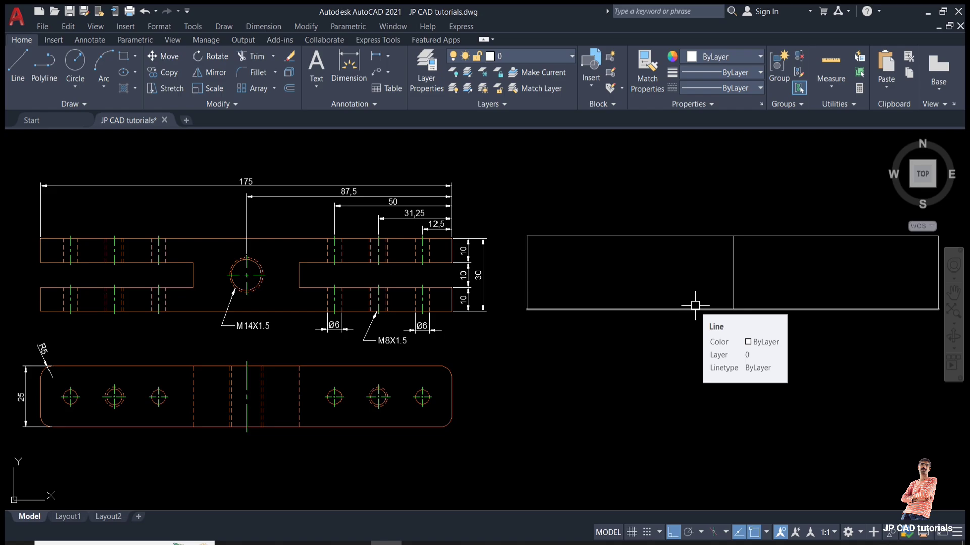
text(o)
key(Return)
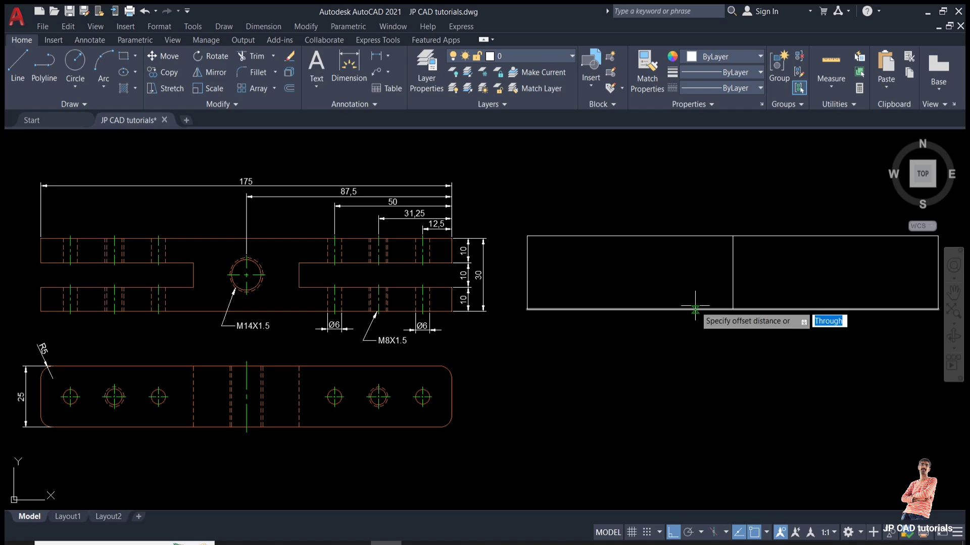
text(10)
key(Return)
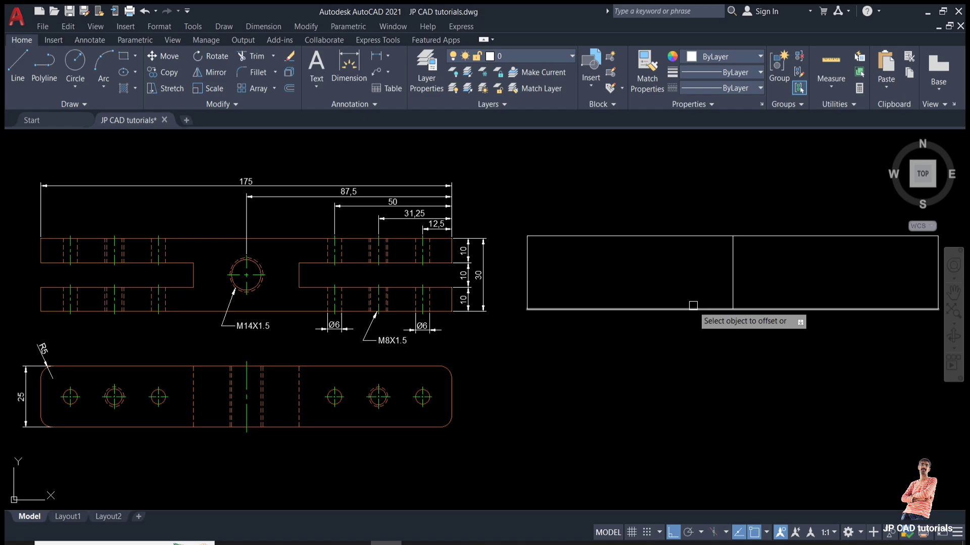
click(684, 236)
click(678, 256)
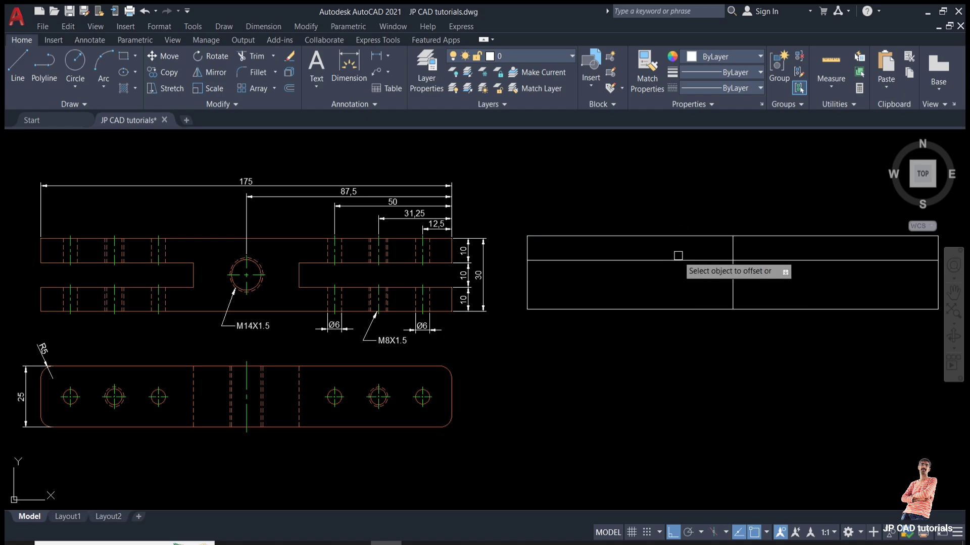
click(677, 260)
click(672, 275)
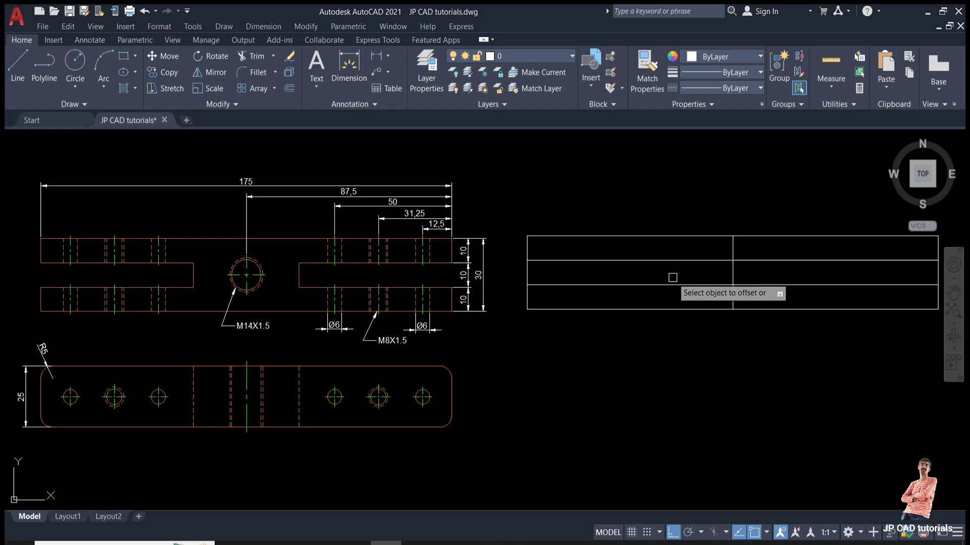
click(460, 226)
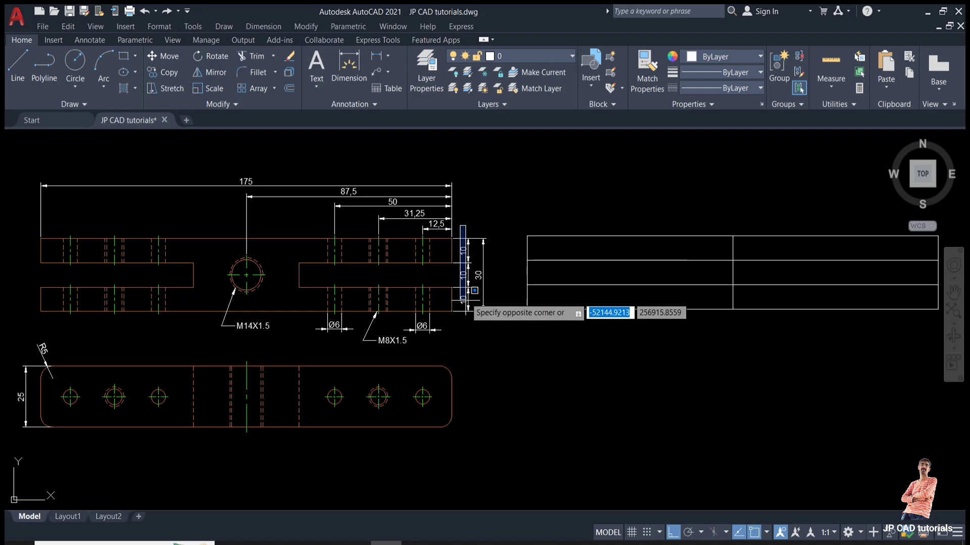
click(468, 324)
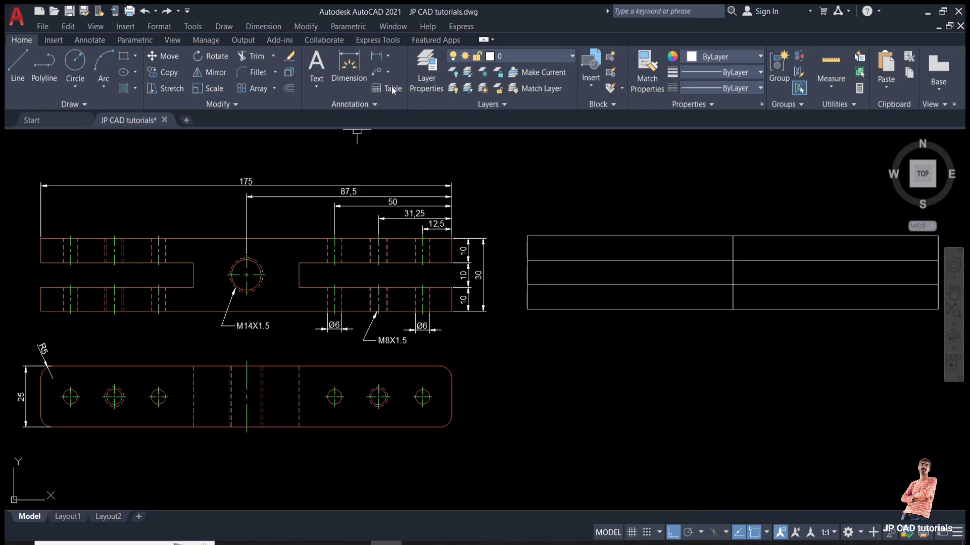
Add a linear dimension for the length of the right-hand slot in the reference front view.
click(377, 55)
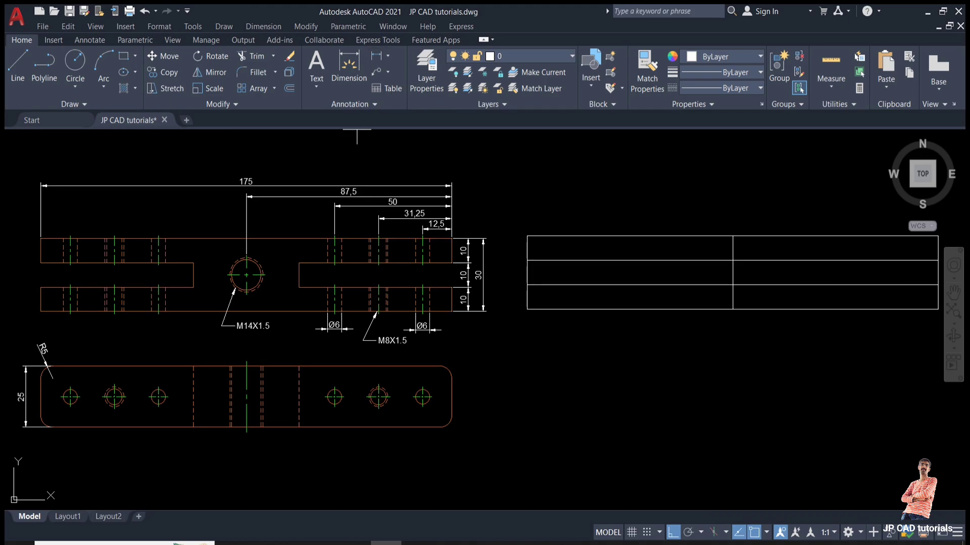
click(452, 263)
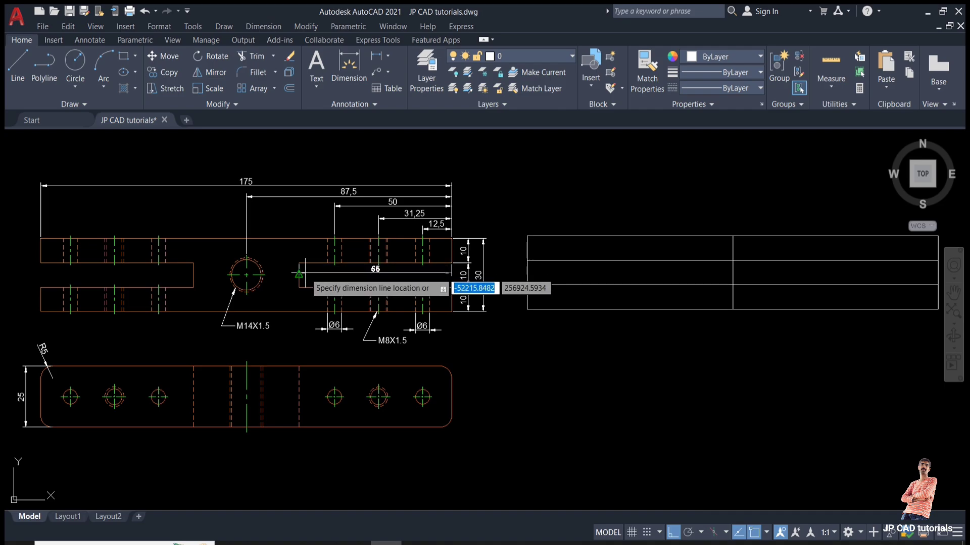
click(298, 263)
scroll(313, 276, up, 4)
click(312, 276)
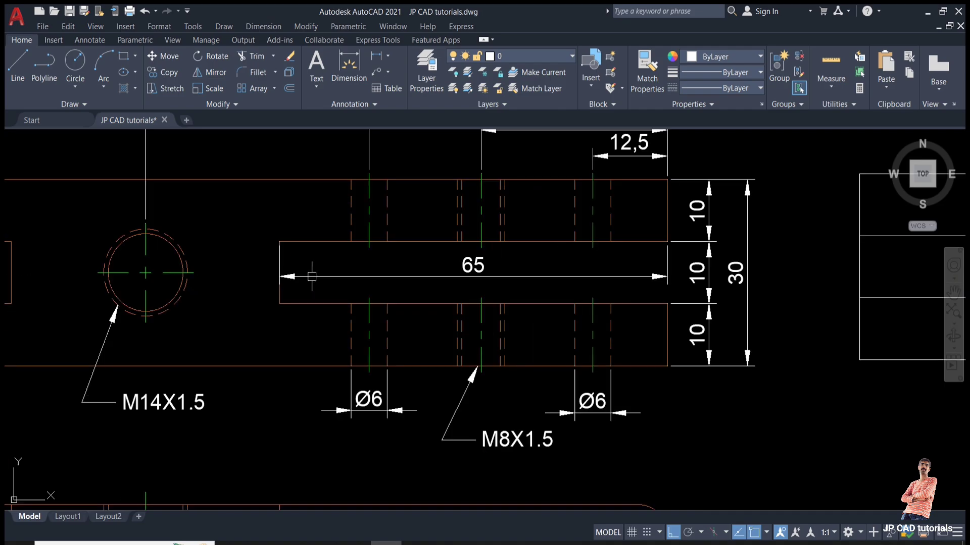
Offset the right edge of the new rectangle 65 inward to mark the slot's closed end.
scroll(313, 275, down, 3)
scroll(374, 273, up, 1)
middle_drag(374, 273, 353, 268)
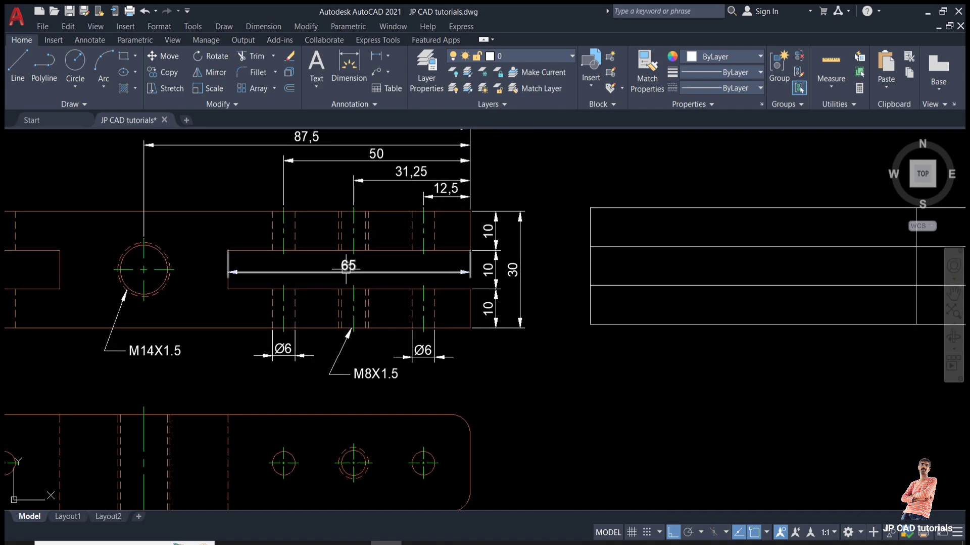
scroll(348, 269, down, 3)
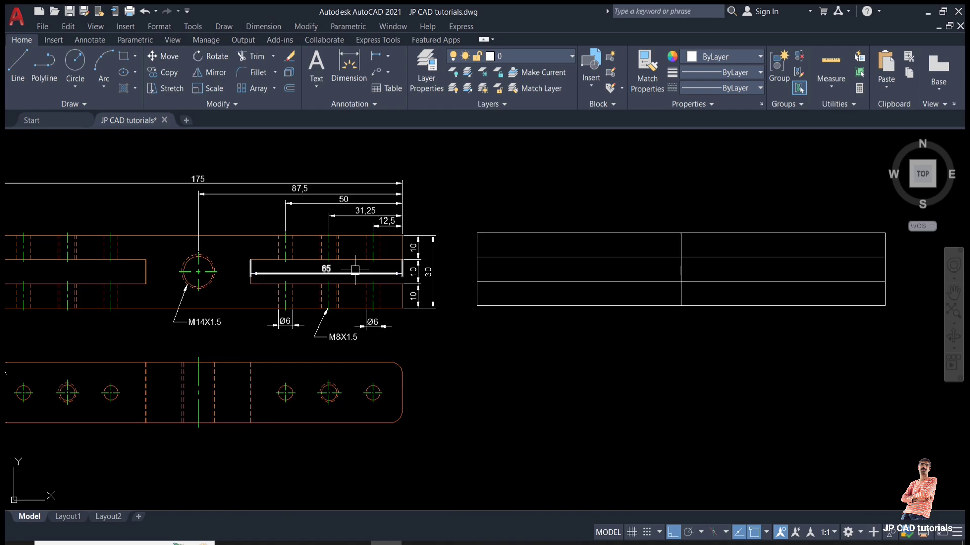
text(o)
key(Return)
text(10)
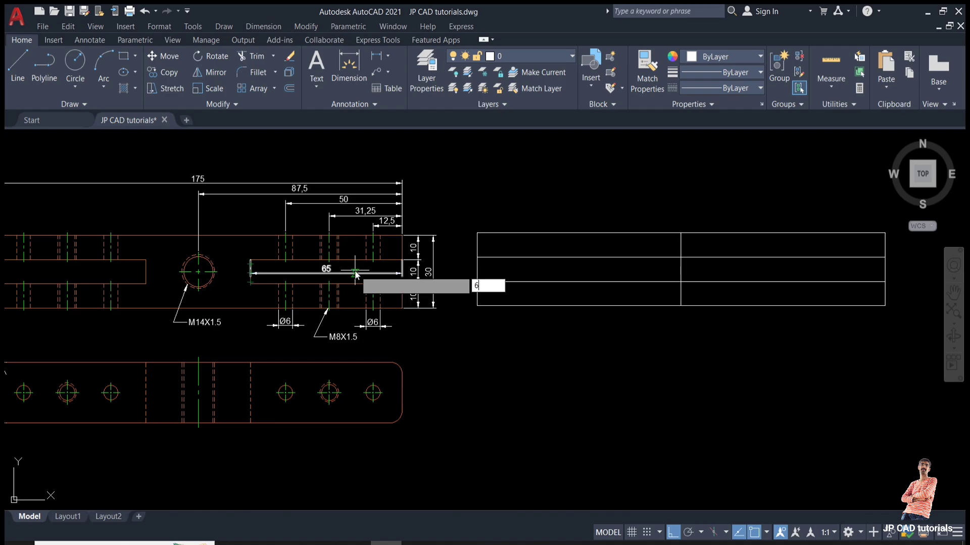
key(Return)
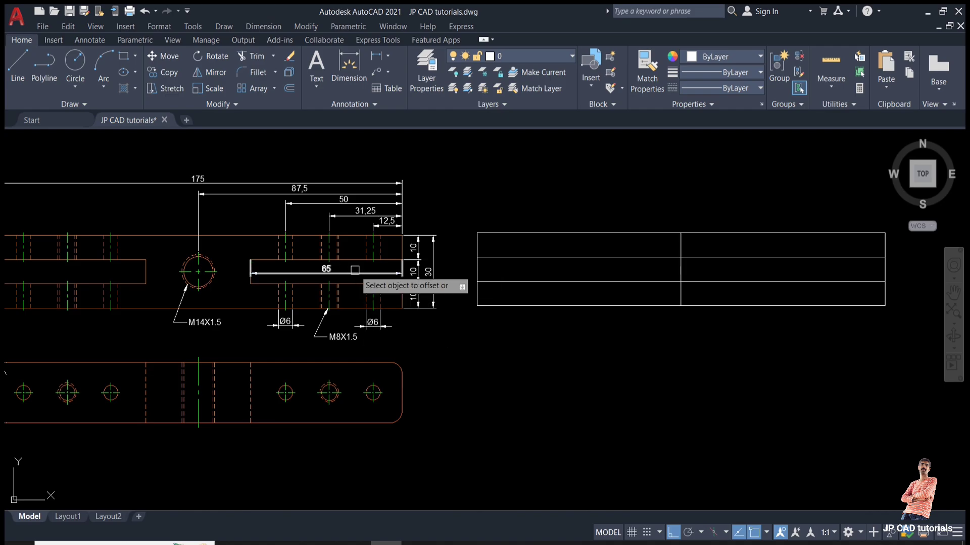
click(884, 271)
click(831, 269)
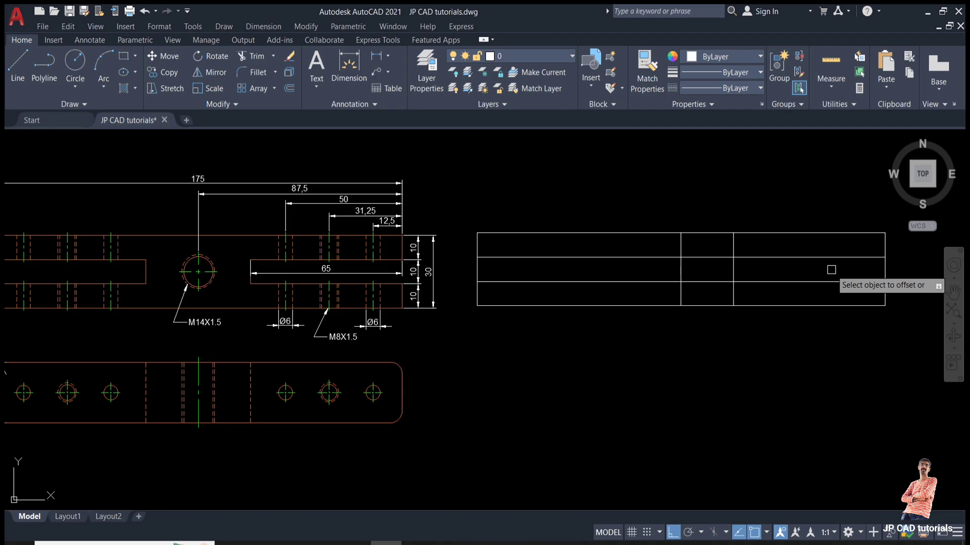
key(Escape)
Trim the lines in the right half so they form a slot open at the outline's right end.
text(tr)
key(Return)
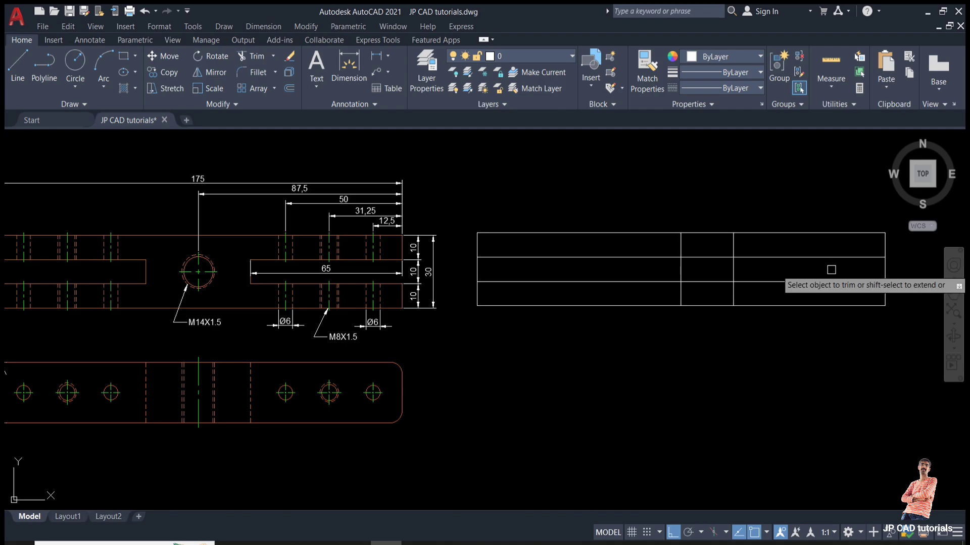
click(733, 244)
click(706, 257)
click(705, 281)
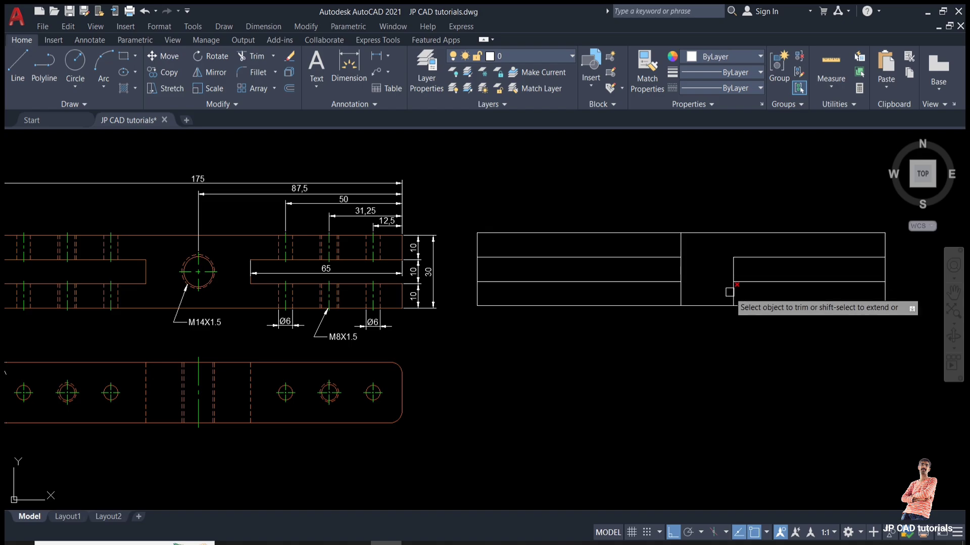
click(730, 292)
click(884, 266)
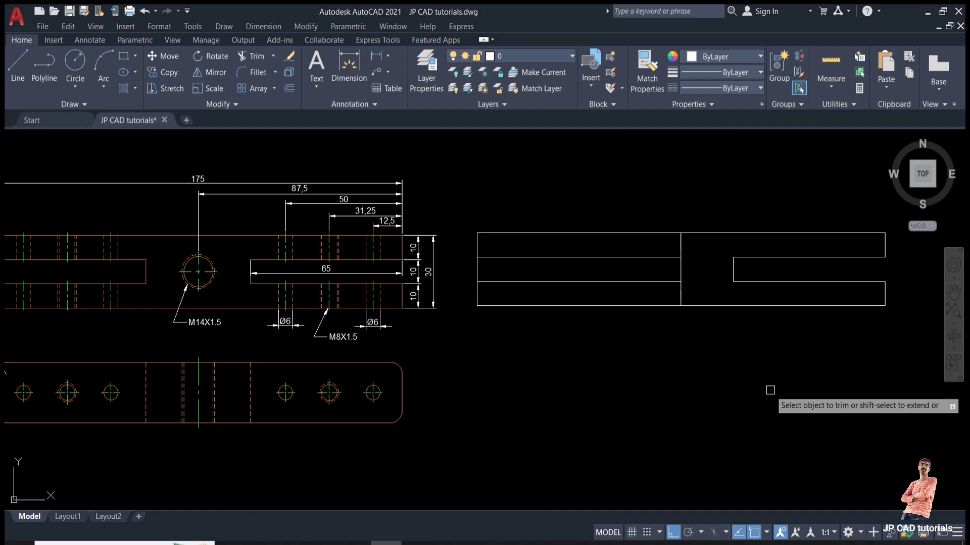
Trim the horizontal lines left of the vertical centre line and erase the remaining left edge.
middle_drag(524, 372, 560, 377)
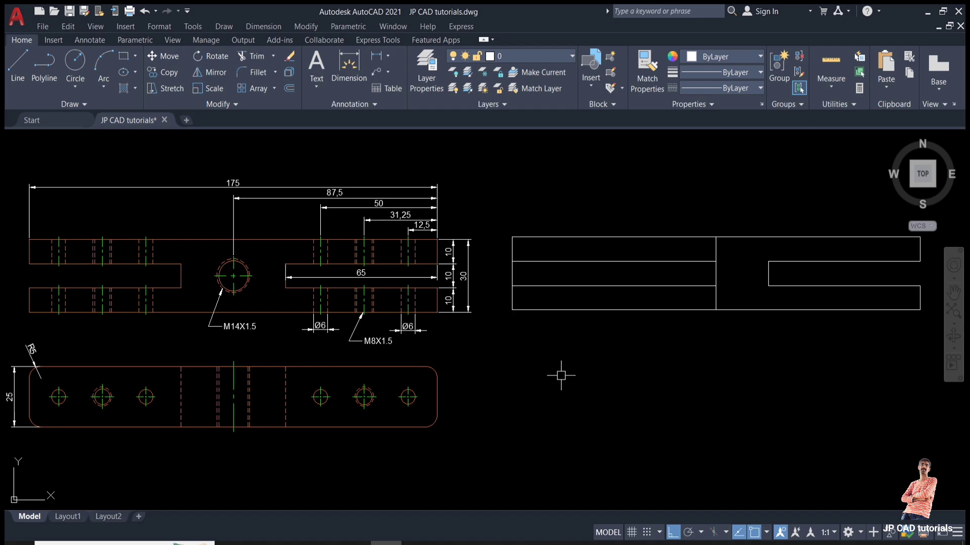
click(632, 338)
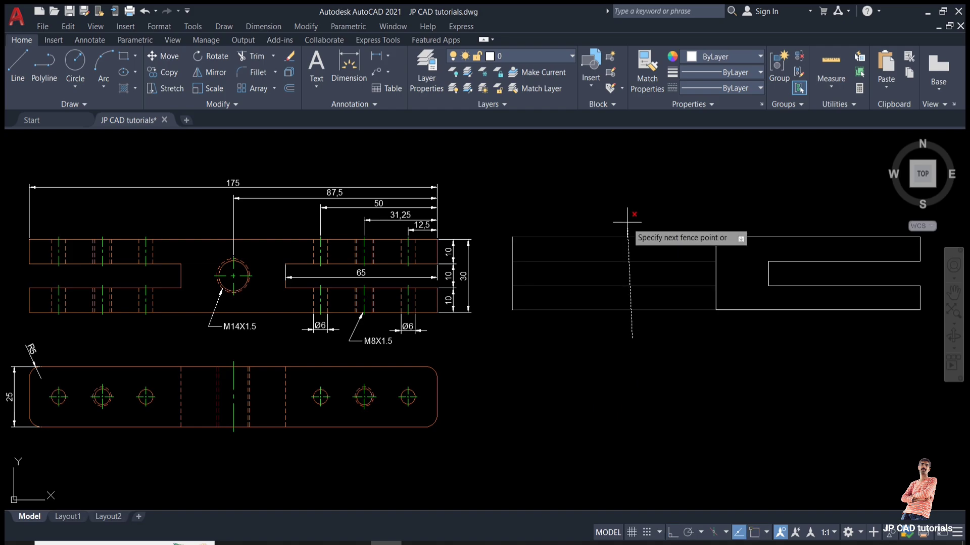
click(627, 216)
key(Escape)
click(578, 222)
click(496, 318)
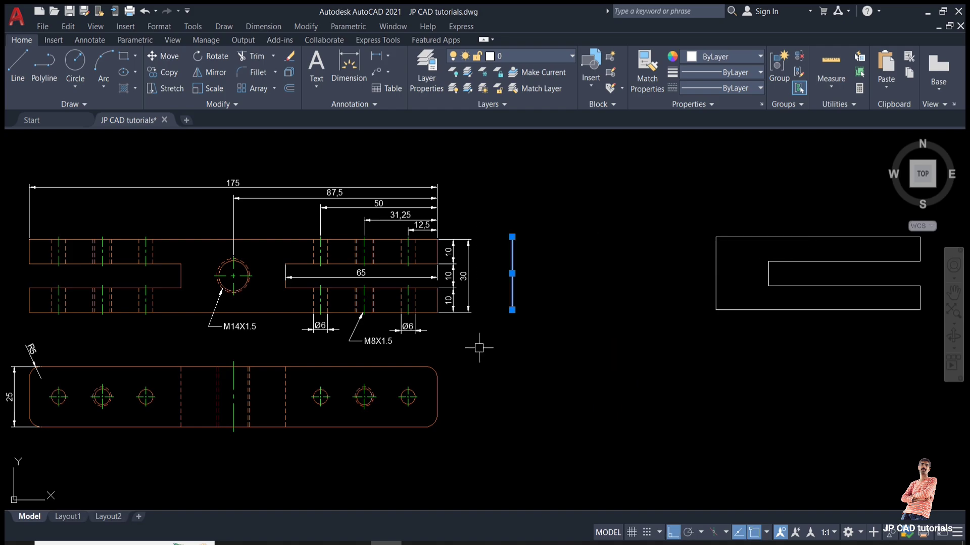
text(e)
key(Return)
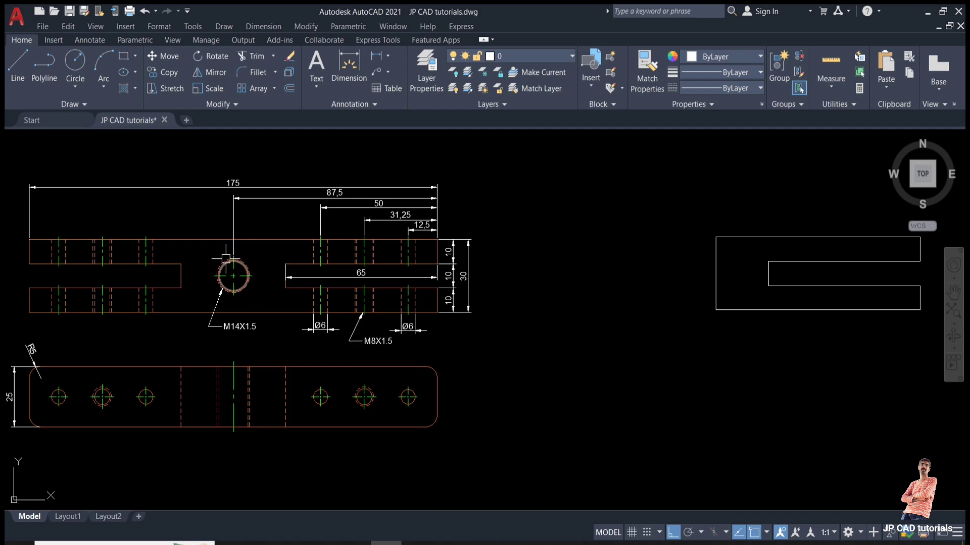
Draw a 14 diameter circle centred on the midpoint of the new outline's left vertical line.
click(209, 251)
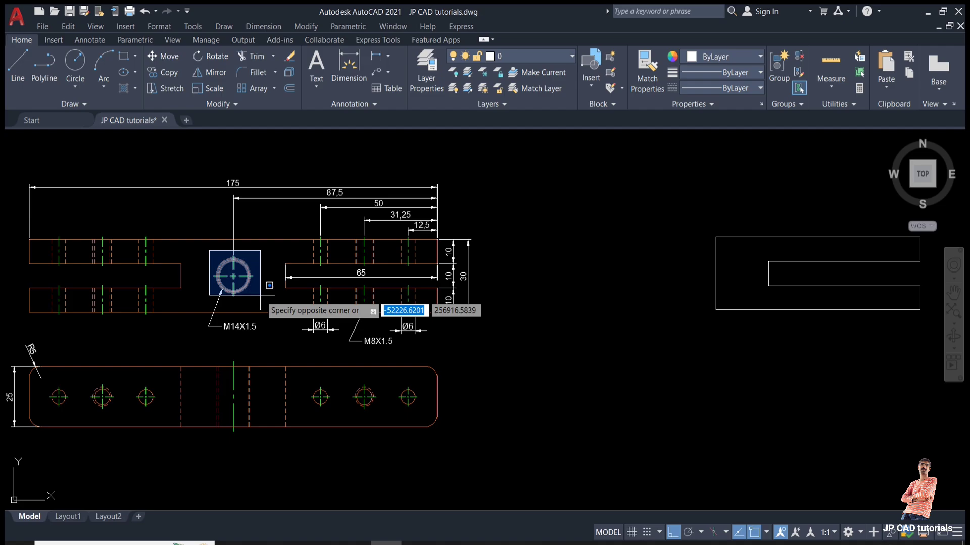
click(261, 295)
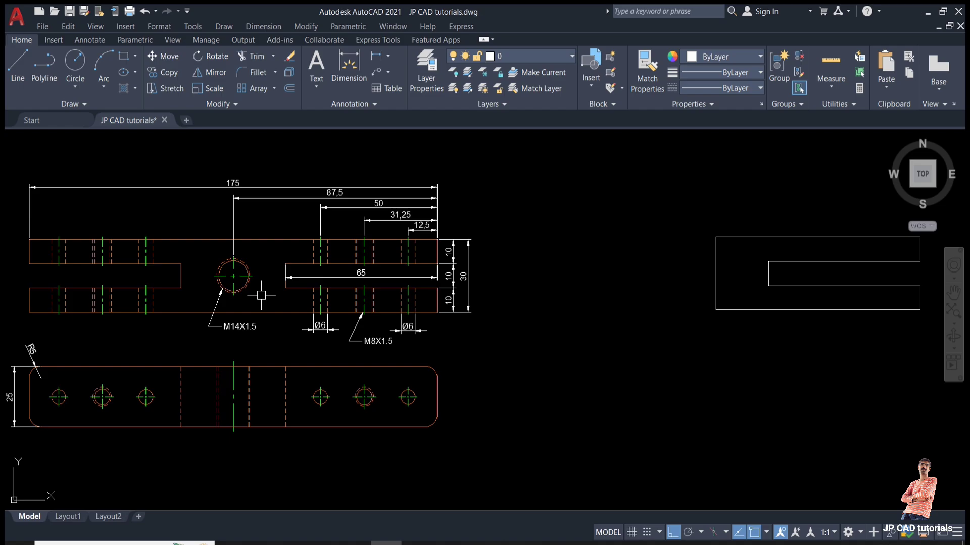
key(c)
key(Return)
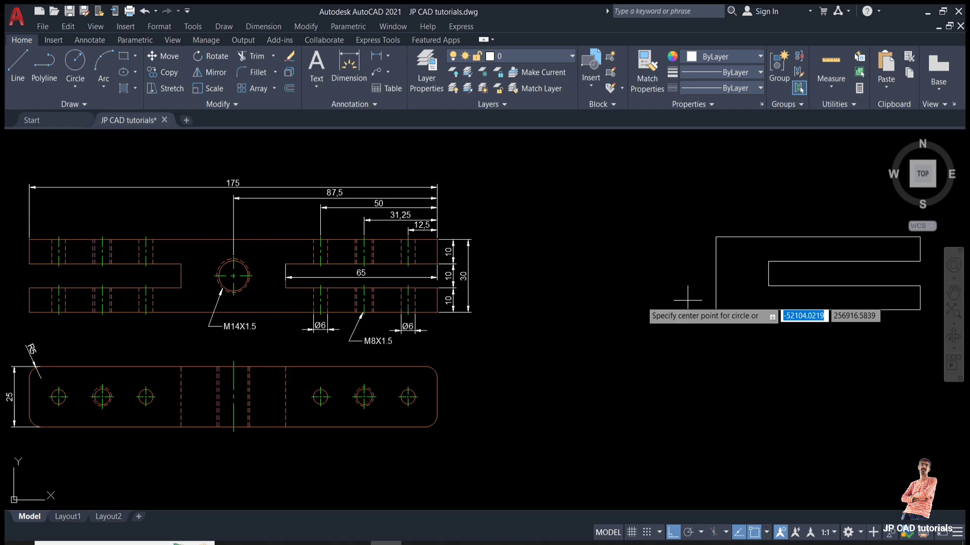
click(721, 273)
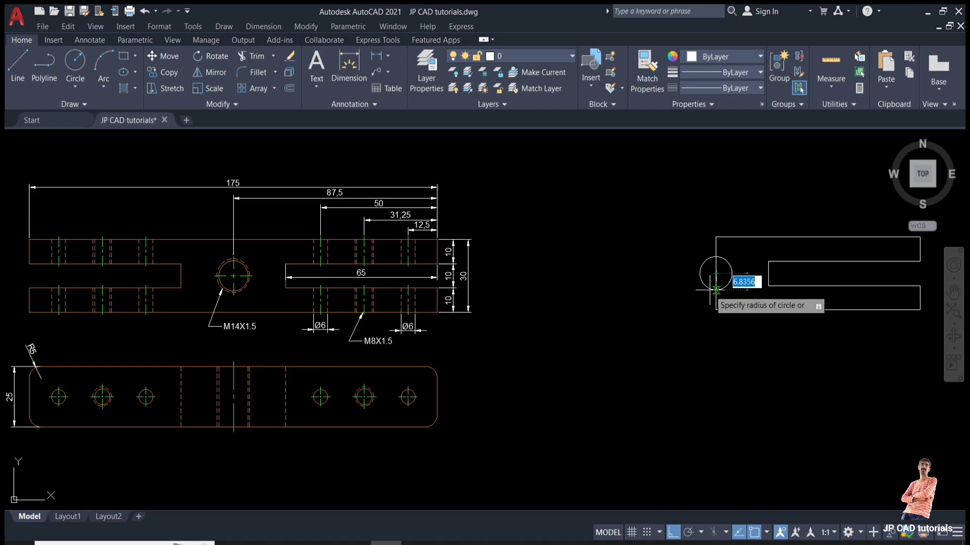
text(14)
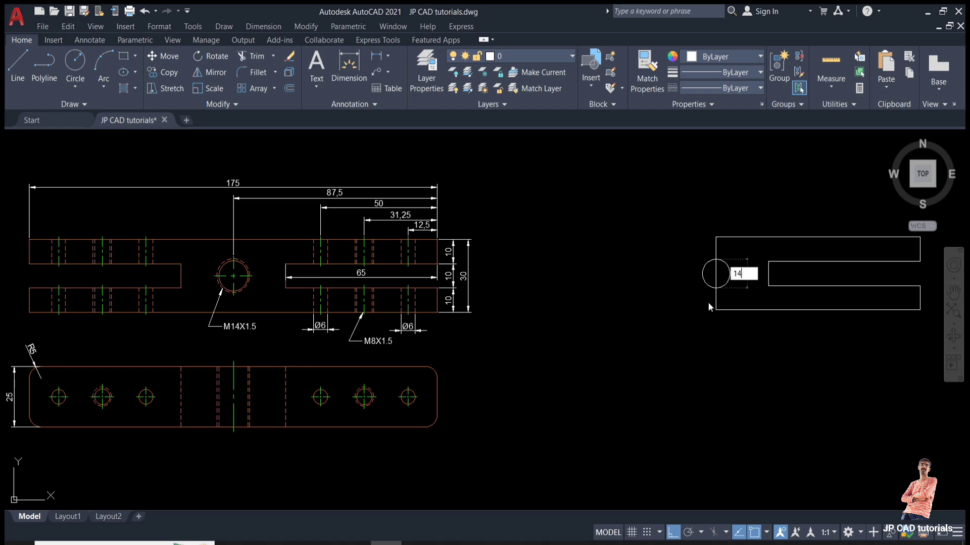
key(Return)
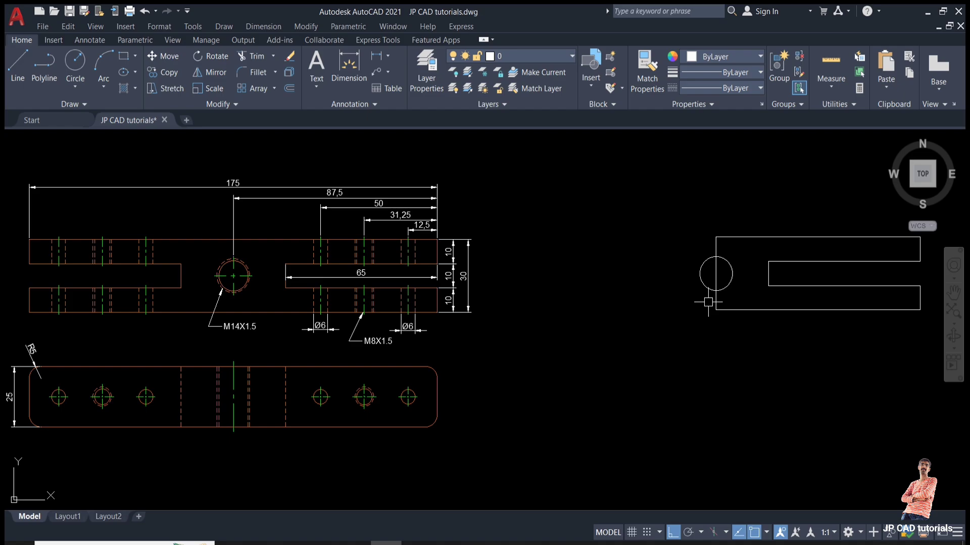
text(o)
key(Return)
text(1.5)
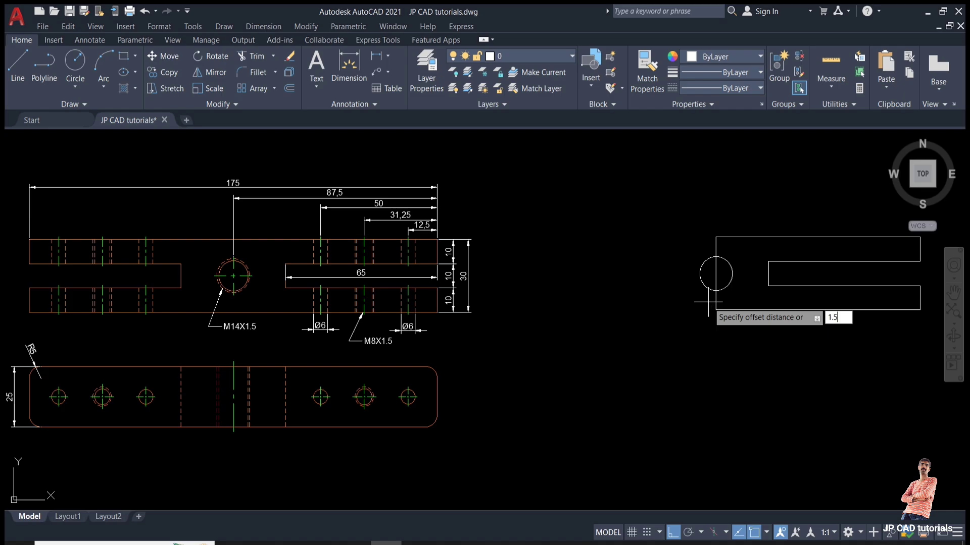
key(Return)
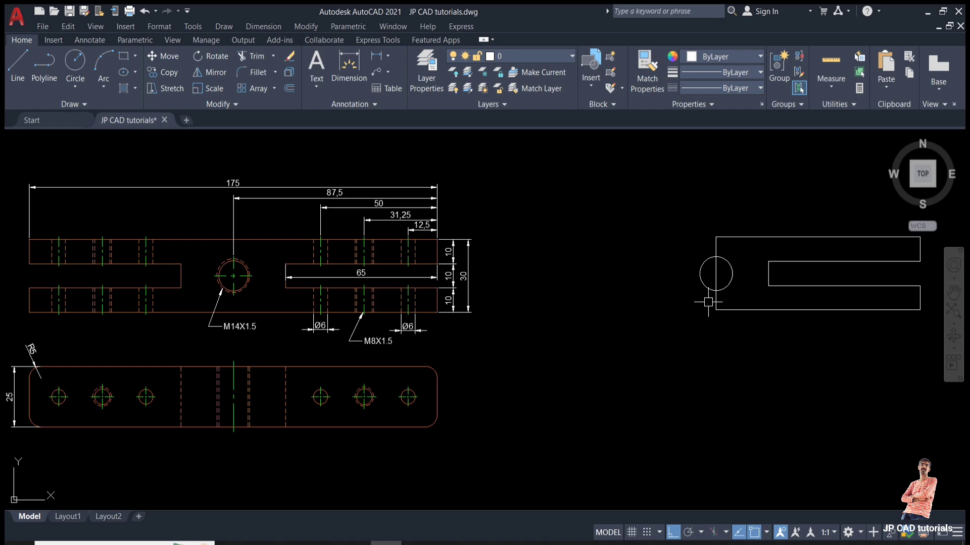
Offset the new circle 0.75 outward to form the thread circle of the M14 hole.
key(o)
key(Return)
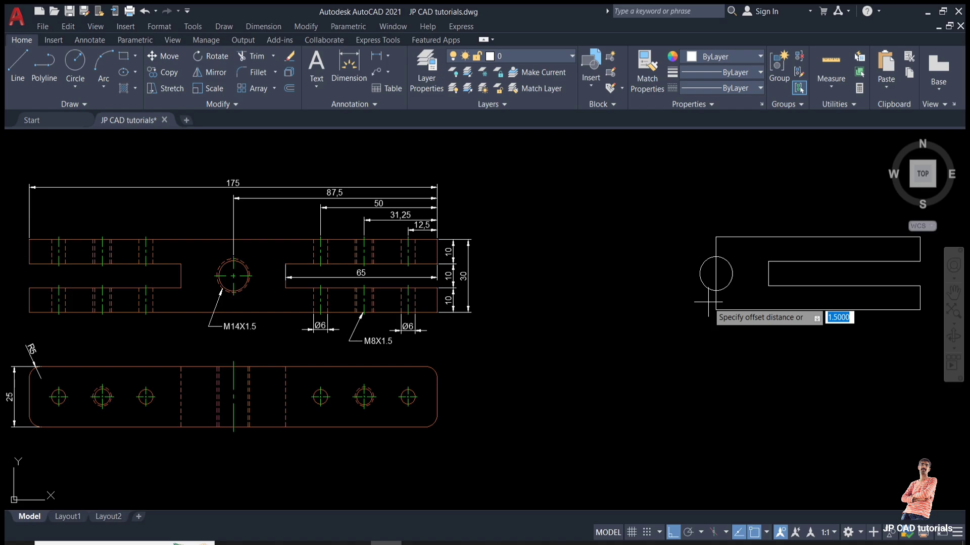
text(0.75)
key(Return)
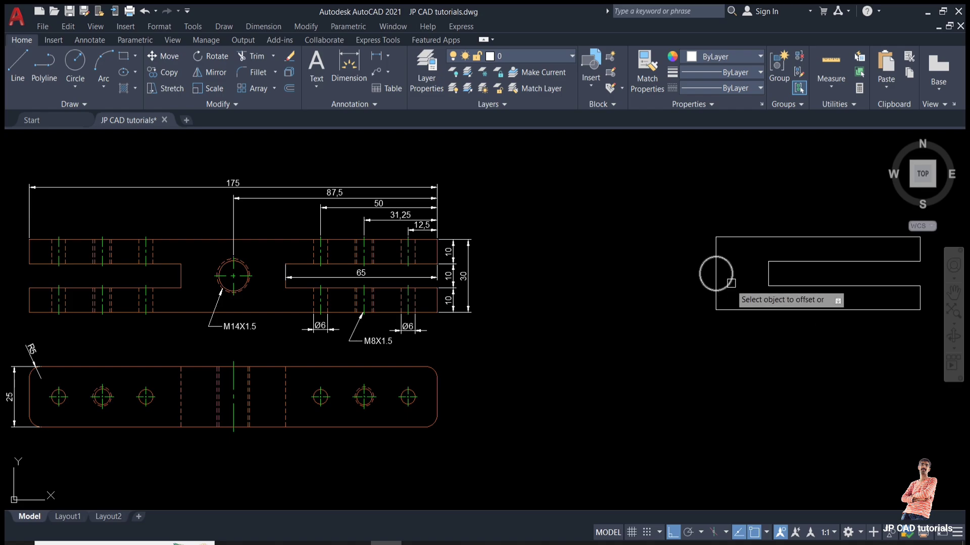
click(700, 275)
click(664, 281)
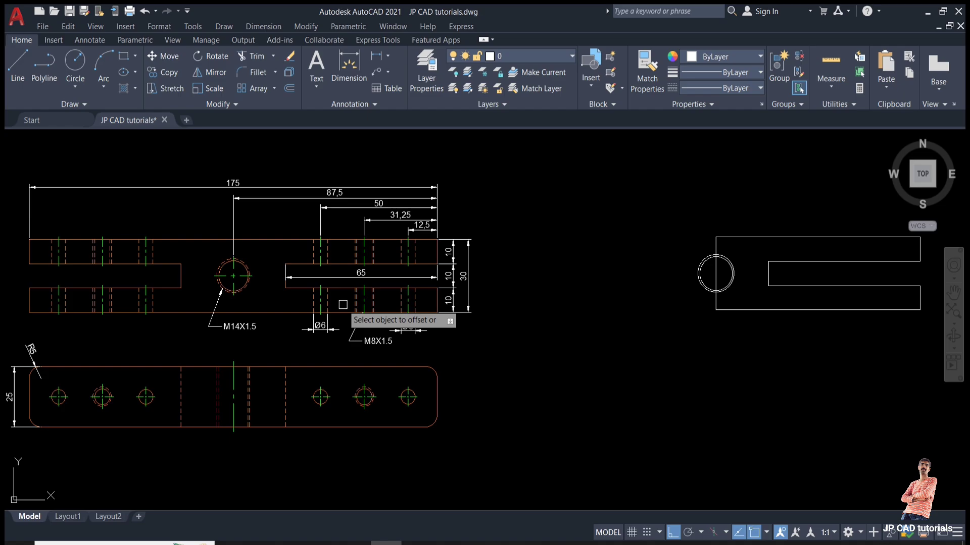
key(Escape)
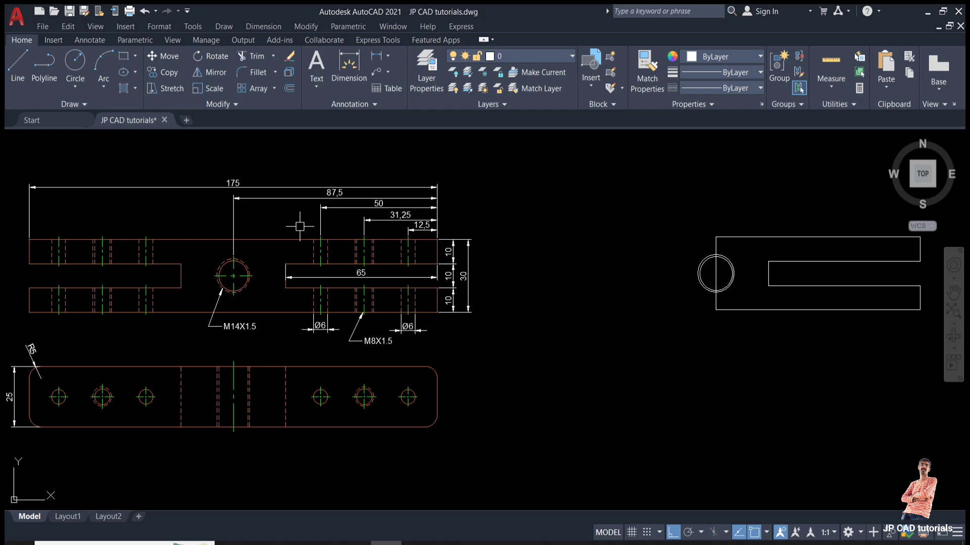
Offset the upper arm's right edge 12.5 inward to mark the outermost hole's axis.
click(299, 226)
key(Escape)
text(o)
key(Return)
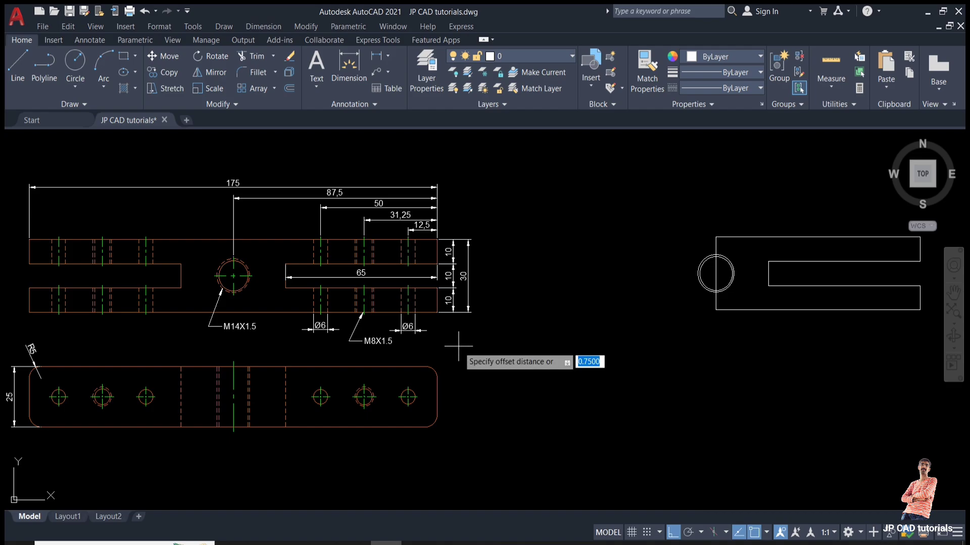
text(12.5)
key(Return)
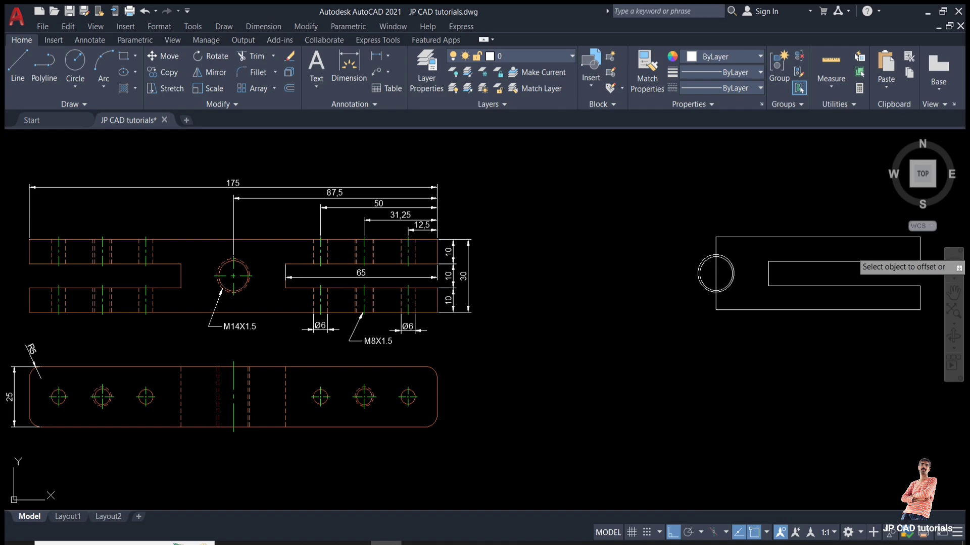
click(919, 250)
click(874, 252)
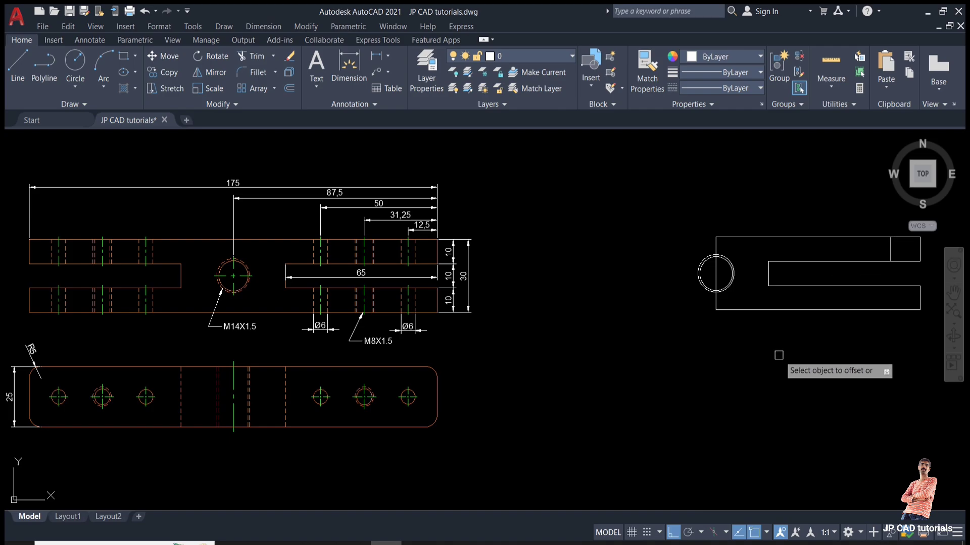
Offset the upper arm's right edge 31.25 inward to mark the M8 hole's axis.
mouse_move(778, 353)
middle_down()
mouse_move(573, 349)
mouse_move(608, 353)
mouse_move(677, 413)
mouse_move(699, 412)
middle_up()
scroll(608, 355, up, 2)
scroll(702, 399, down, 2)
text(z)
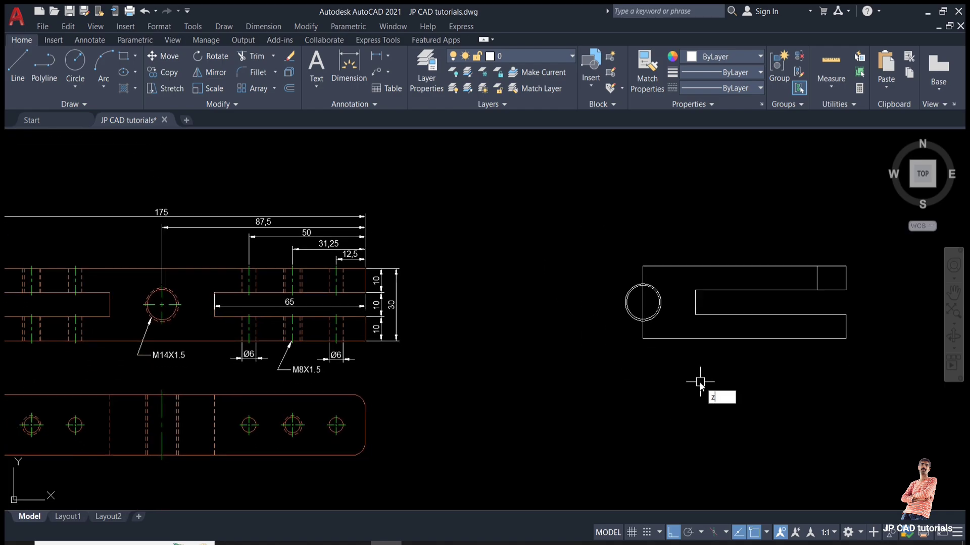
text(v)
key(Return)
text(z)
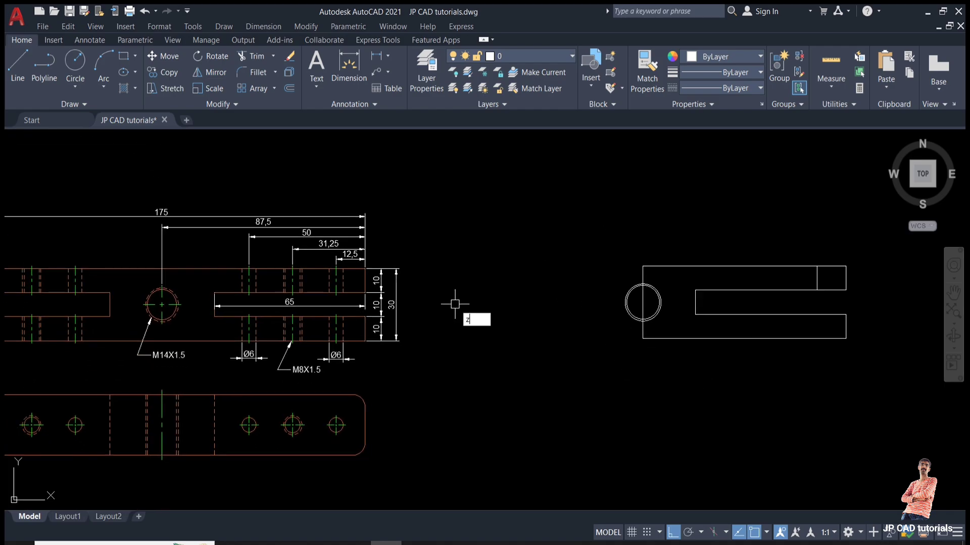
key(Return)
click(130, 188)
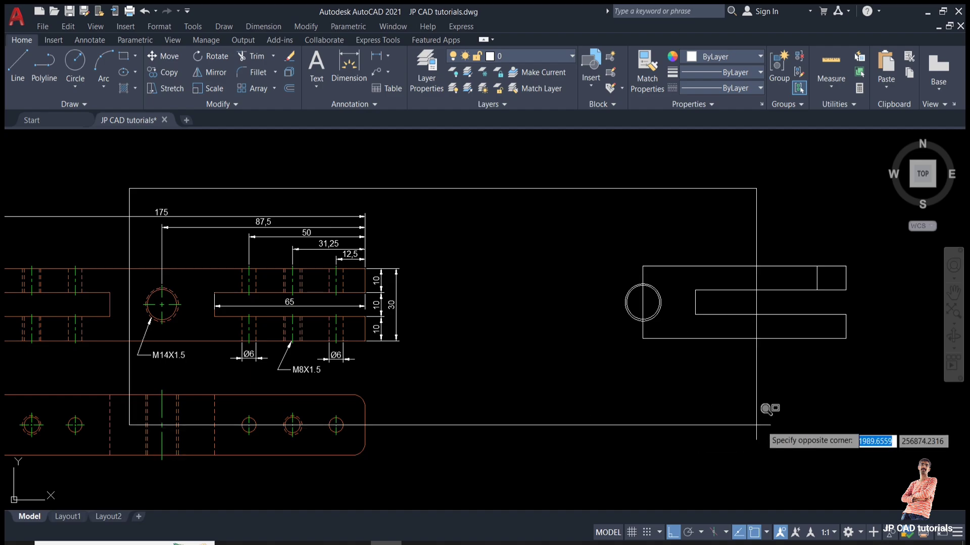
click(889, 474)
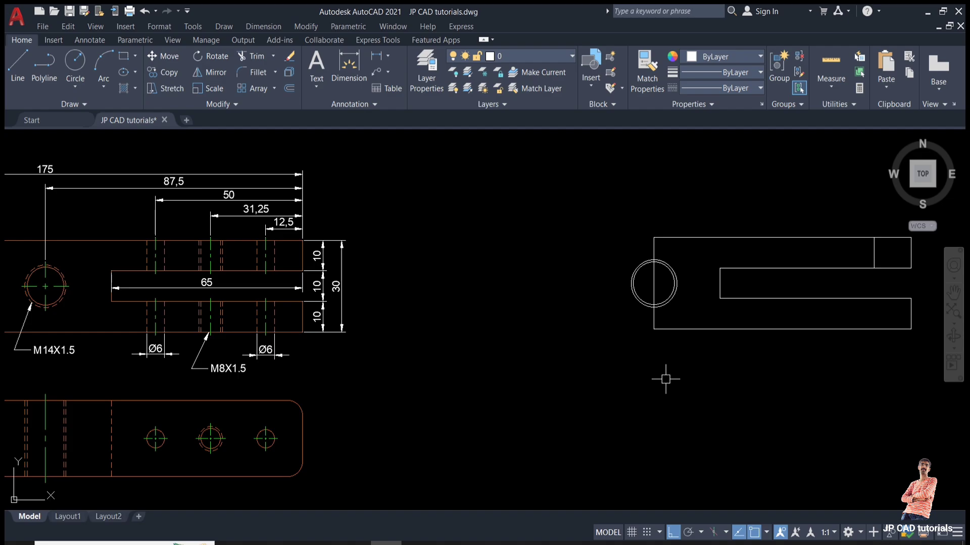
text(o)
key(Return)
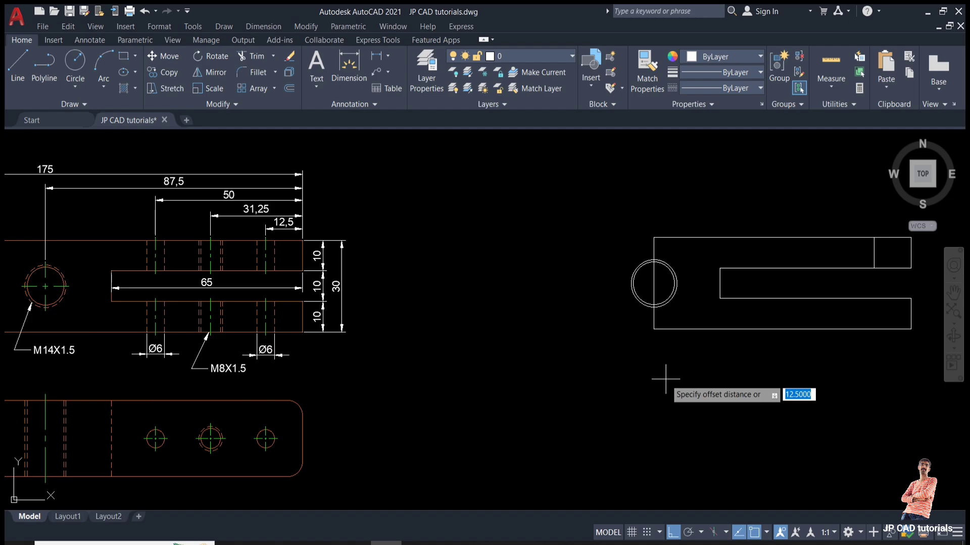
text(31)
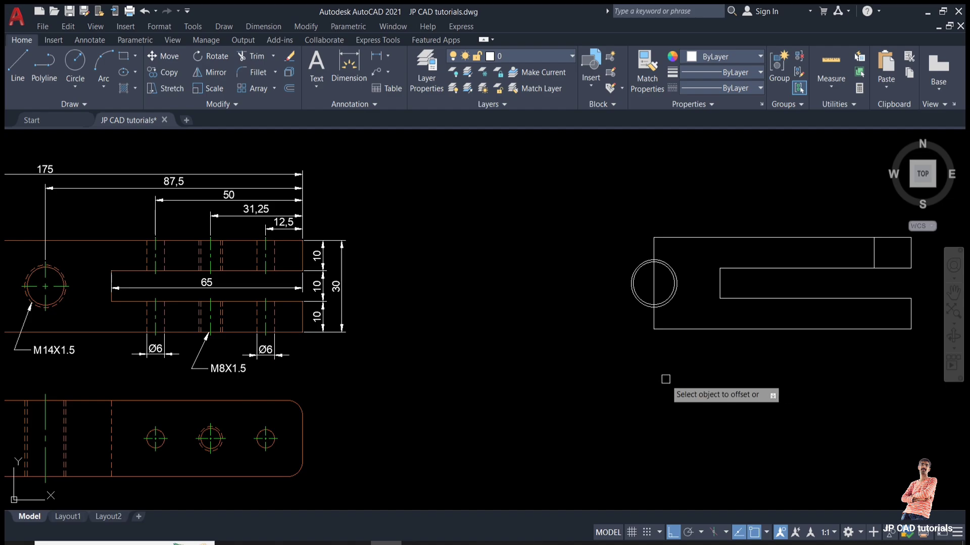
key(Return)
click(910, 255)
click(888, 255)
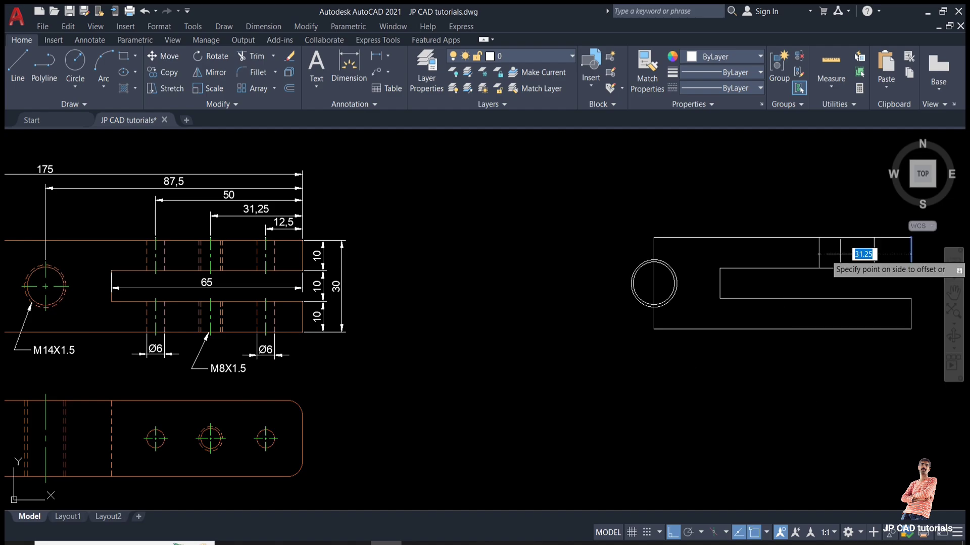
click(775, 264)
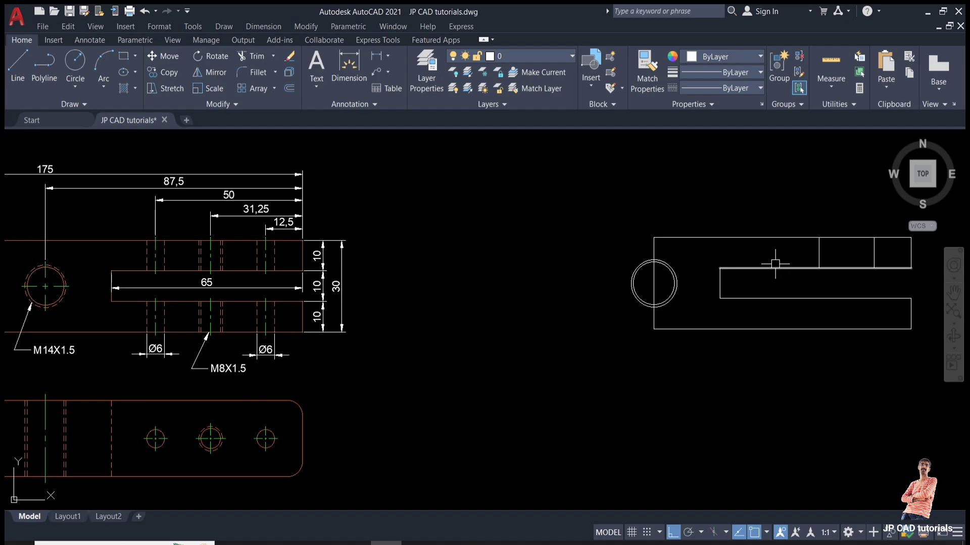
Offset the upper arm's right edge 50 inward to mark the innermost hole's axis.
key(Return)
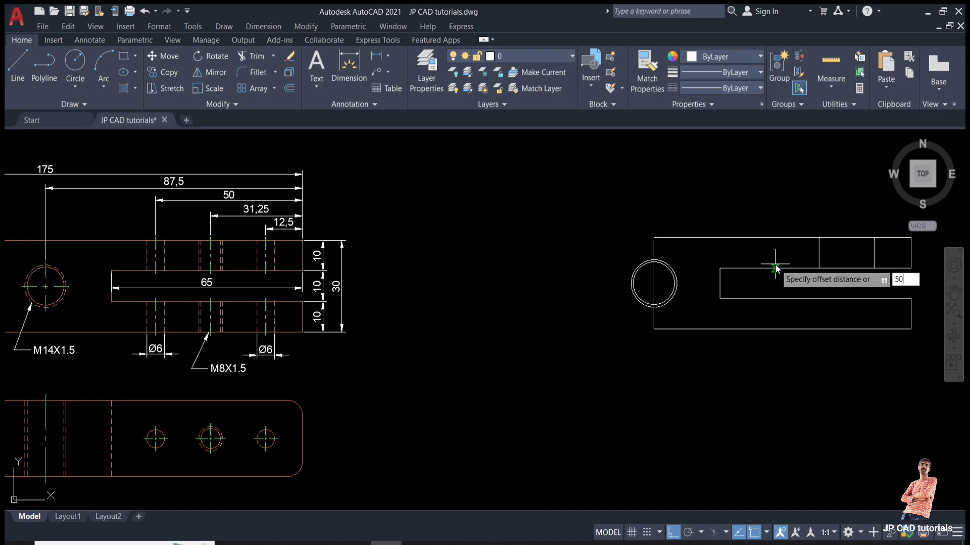
key(Return)
click(913, 245)
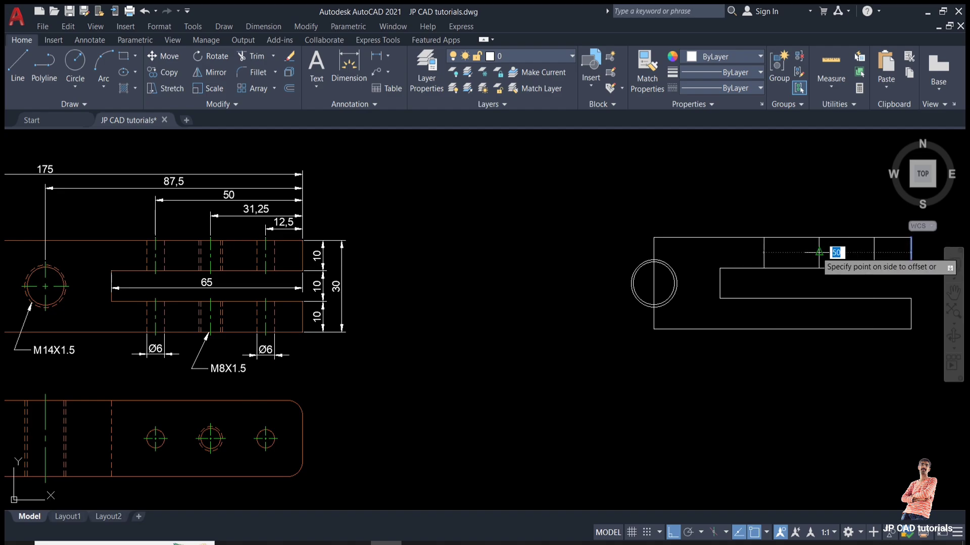
click(818, 252)
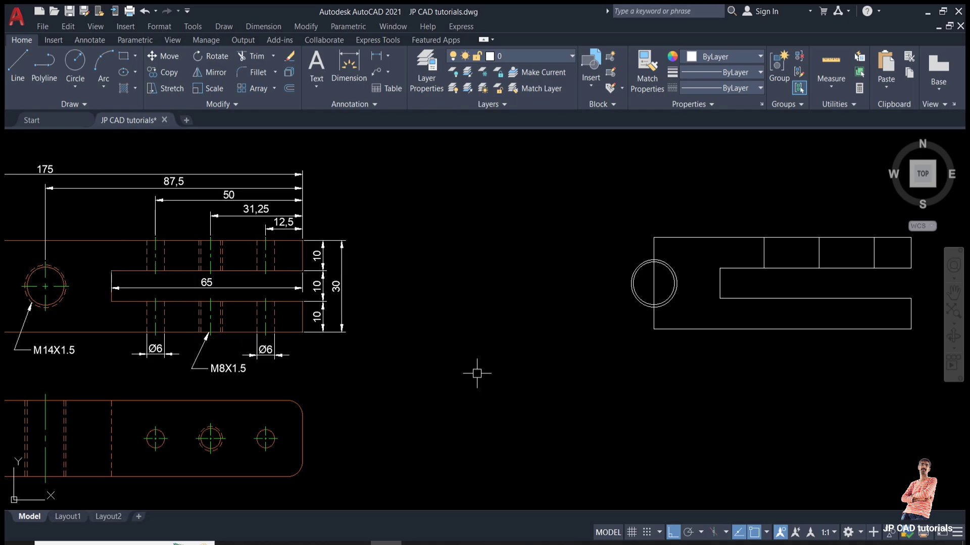
Offset the outermost hole's axis 3 to each side to form the edges of the Ø6 hole in the upper arm.
text(o)
key(Return)
text(3)
key(Return)
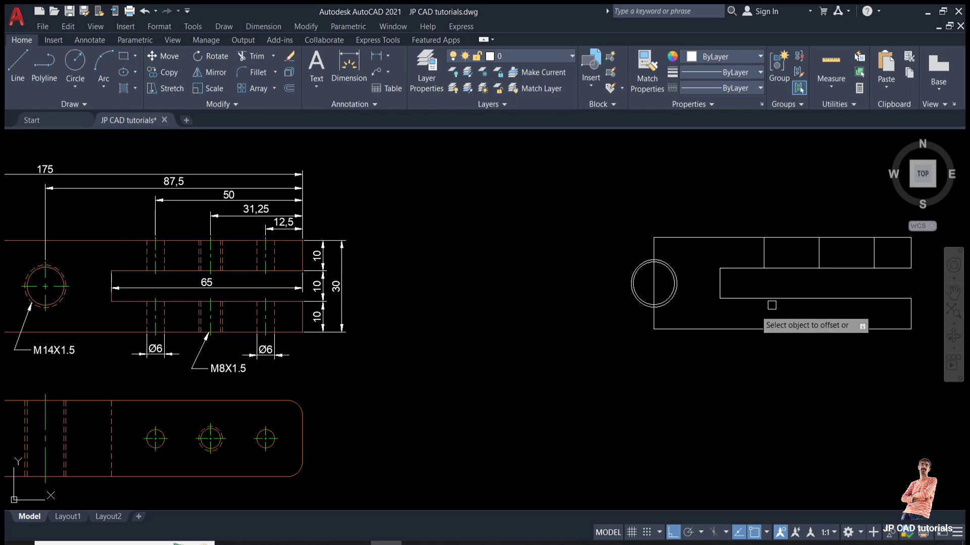
click(874, 254)
click(894, 252)
scroll(892, 255, up, 4)
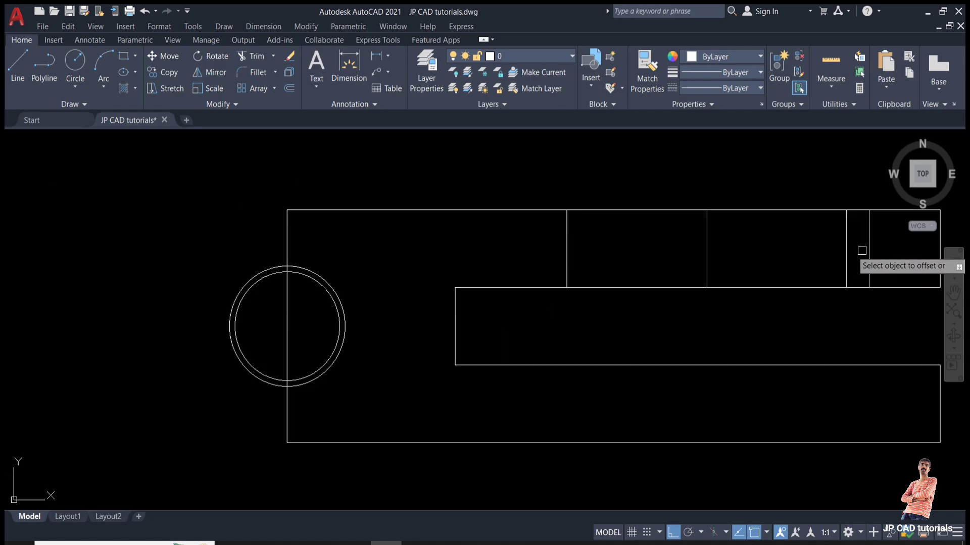
click(846, 250)
click(730, 268)
Offset the innermost hole's axis 3 to each side to form that Ø6 hole's edges.
click(567, 245)
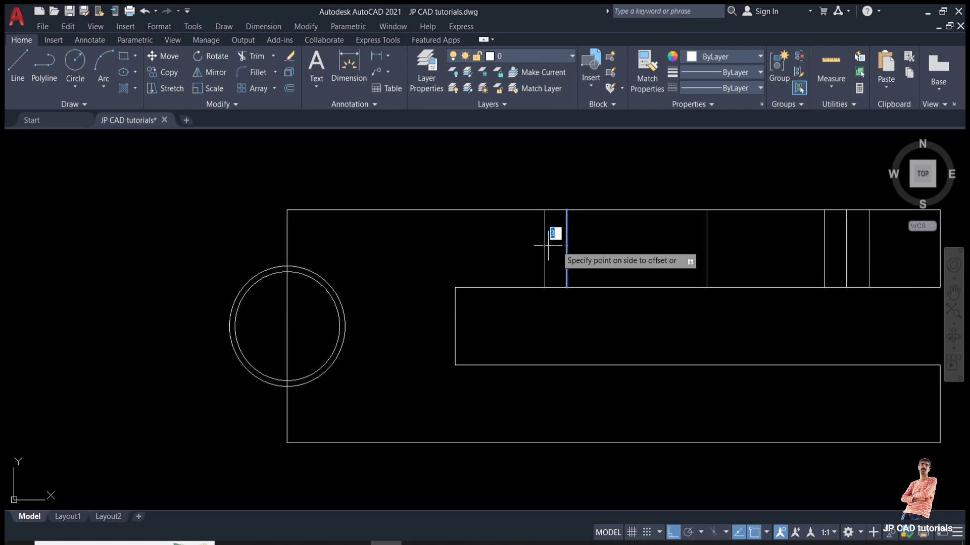
click(553, 237)
click(567, 250)
click(605, 244)
key(Escape)
Offset the middle hole's axis 4 to each side to draw the M8 hole's edges in the upper arm.
scroll(646, 250, down, 2)
scroll(647, 250, down, 2)
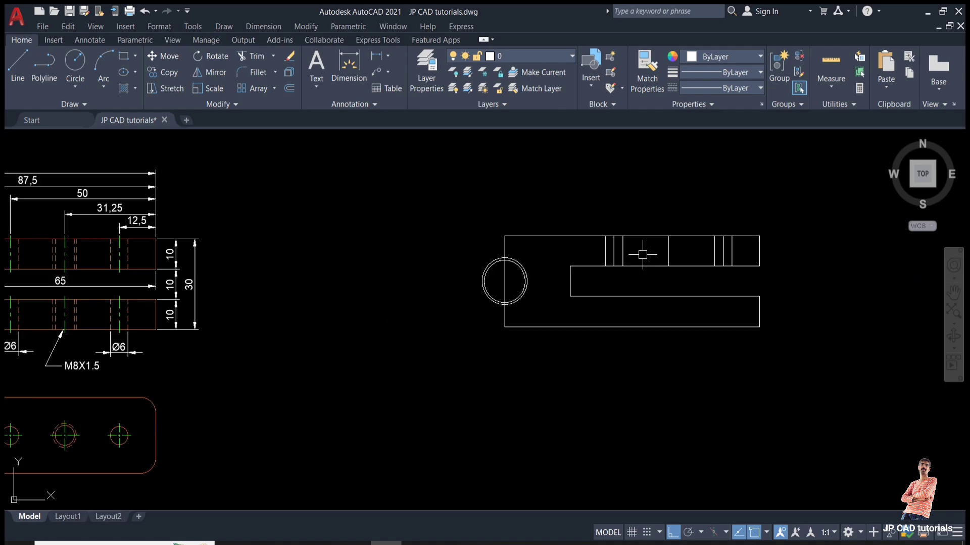
middle_drag(453, 281, 591, 285)
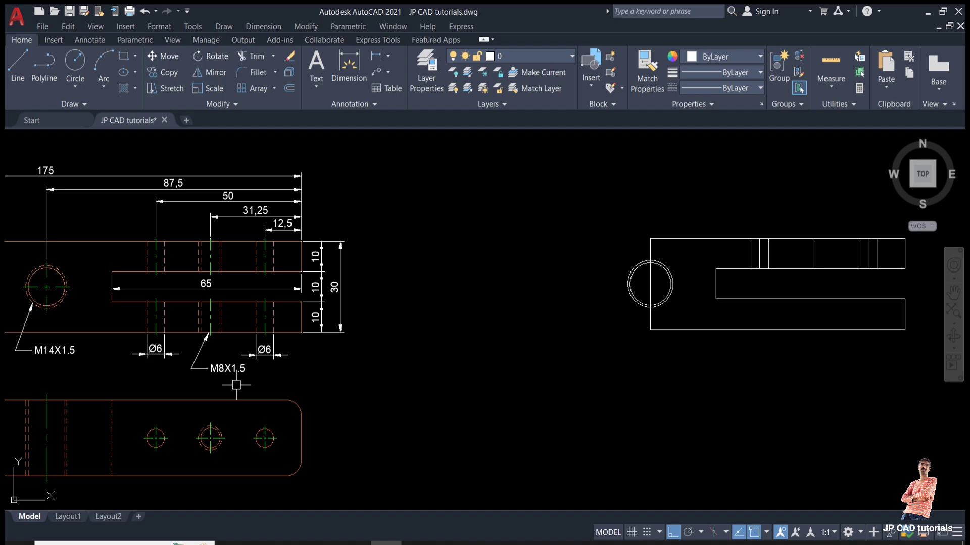
text(o)
key(Return)
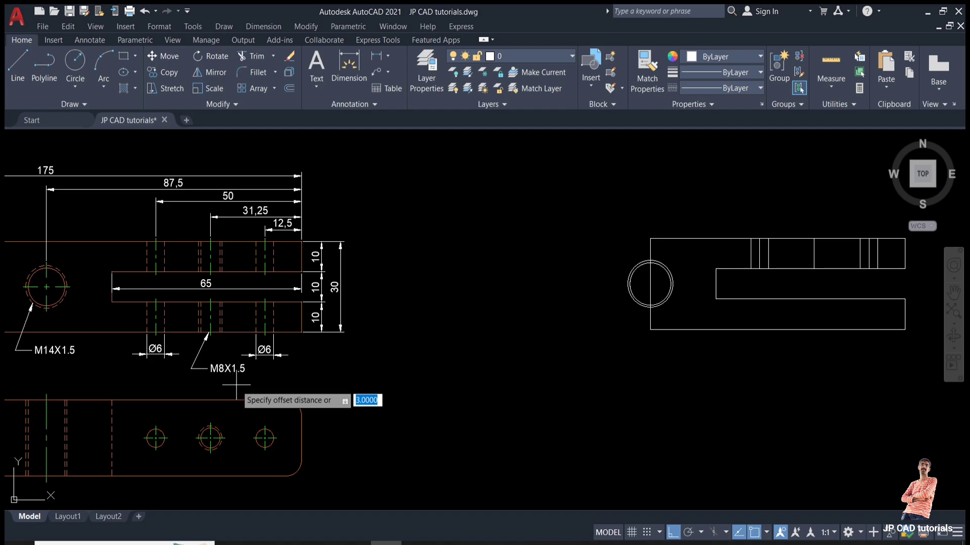
text(4)
key(Return)
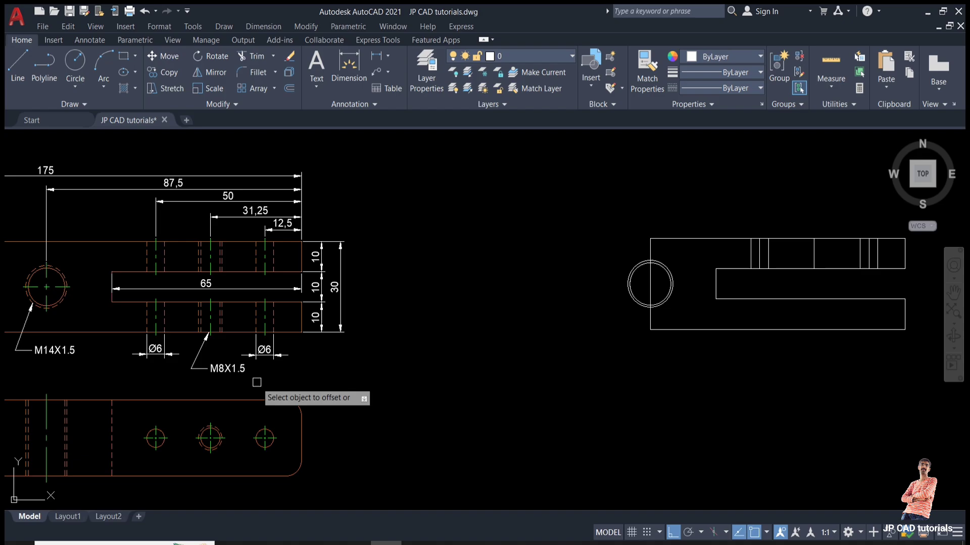
click(813, 259)
click(788, 258)
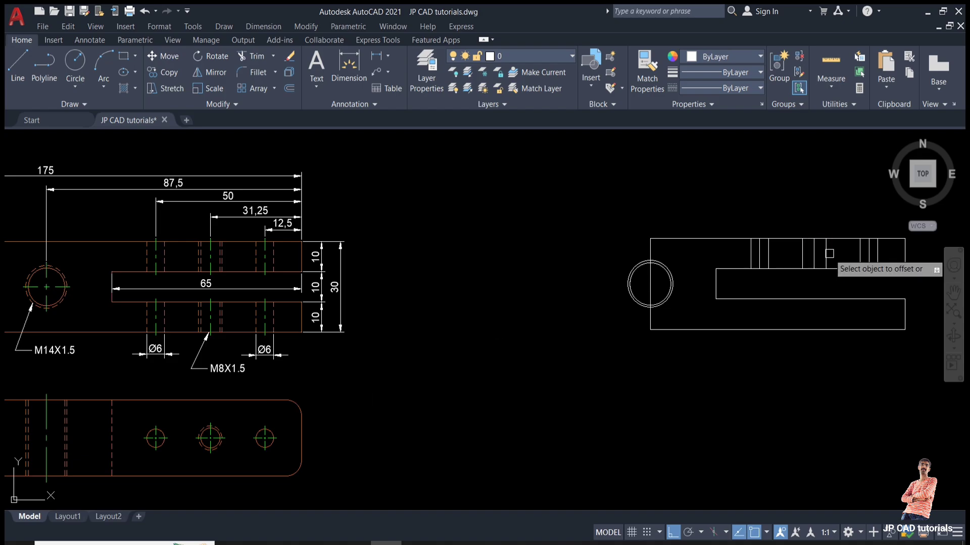
key(Return)
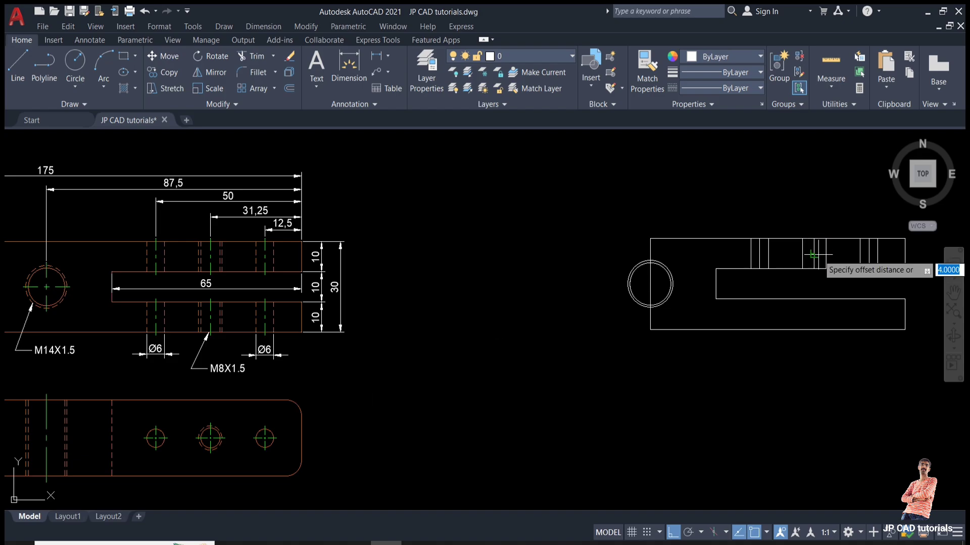
Offset the M8 hole's edges 0.75 inward in the upper arm to draw its inner thread lines.
text(0.75)
key(Return)
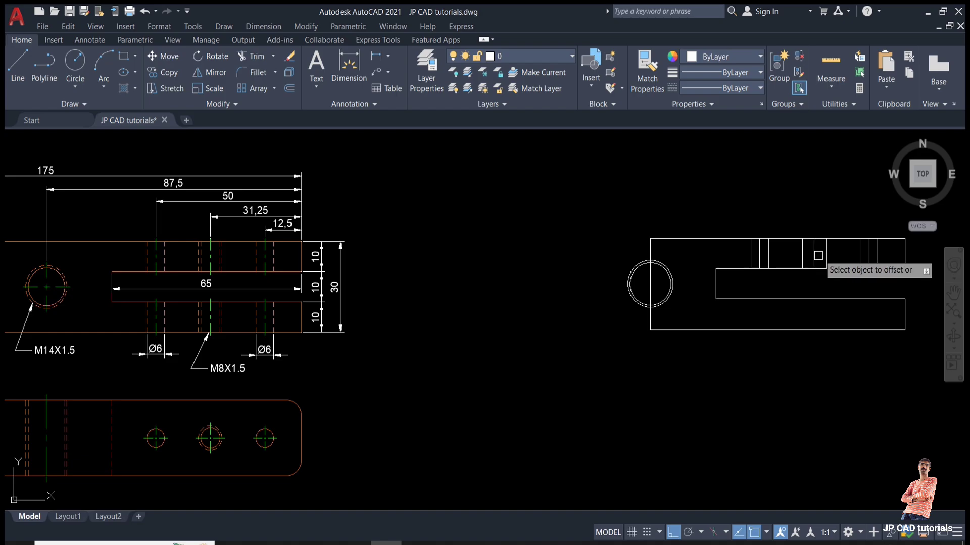
click(803, 252)
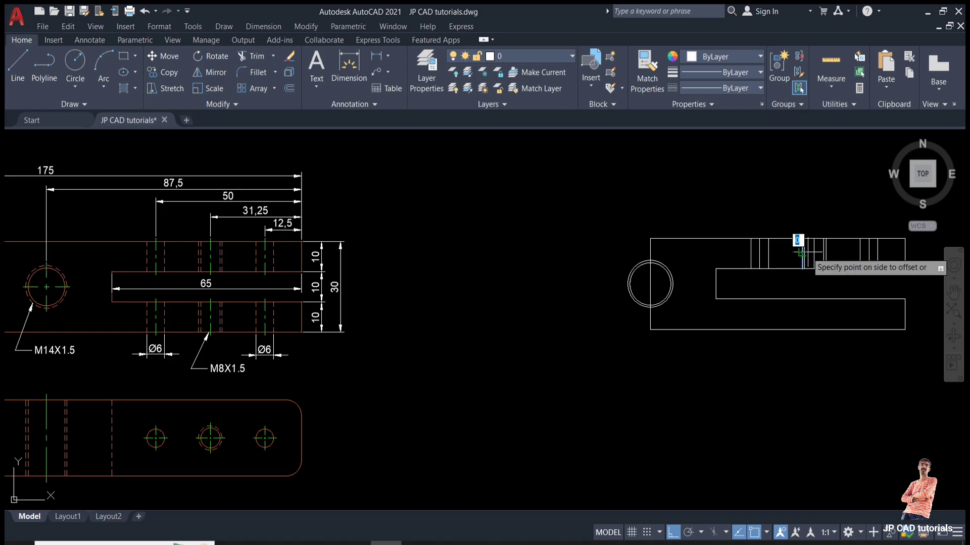
click(809, 274)
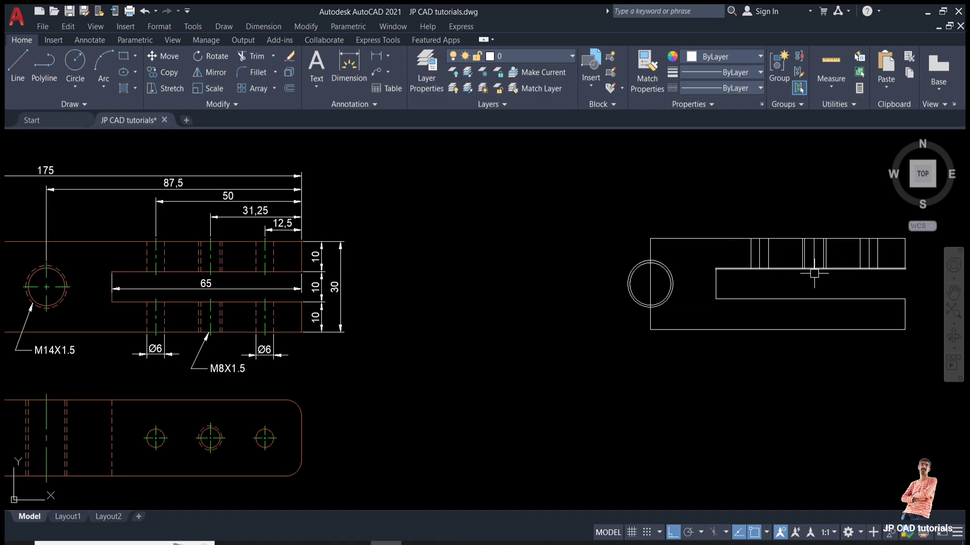
Mirror all three holes' lines from the upper arm to the lower arm about the slot's horizontal centreline.
middle_drag(766, 282, 748, 283)
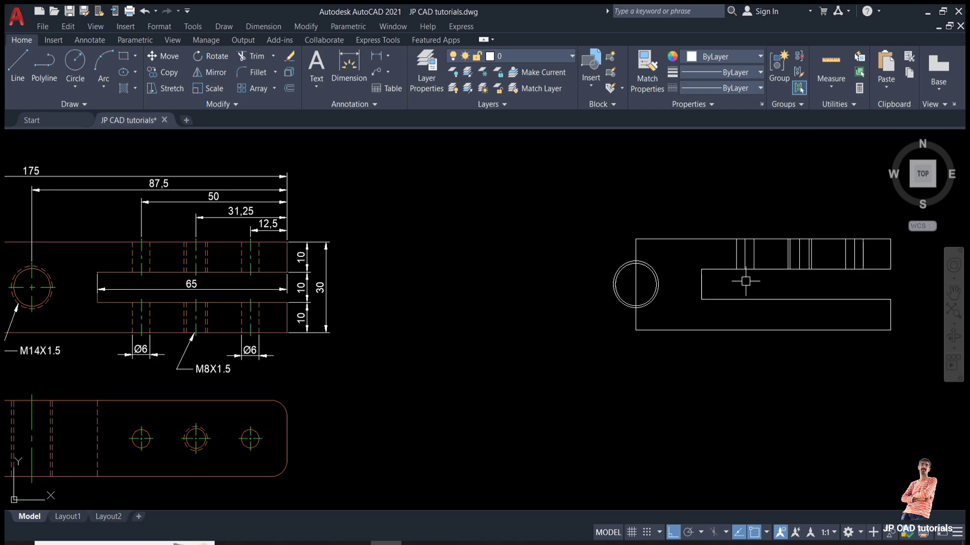
text(mi)
key(Return)
click(718, 204)
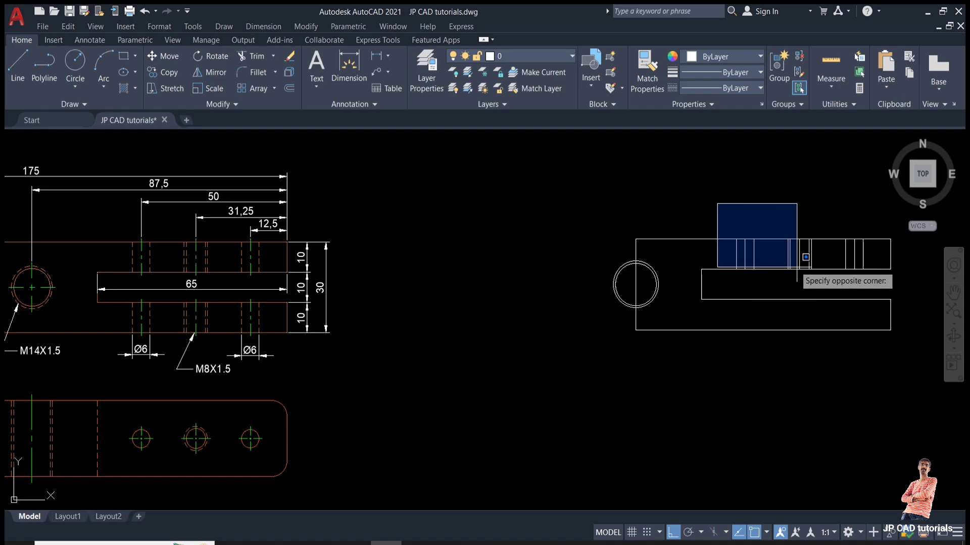
click(879, 270)
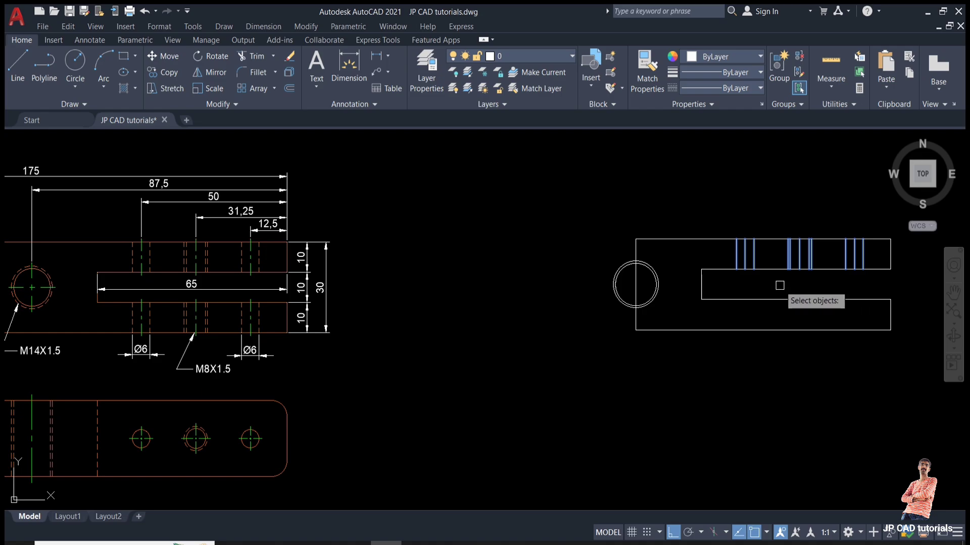
key(Return)
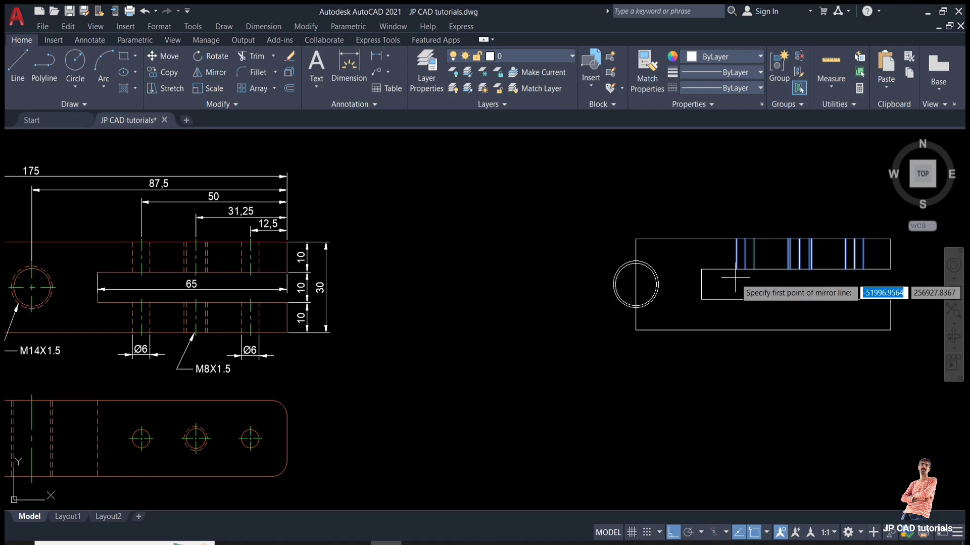
click(701, 284)
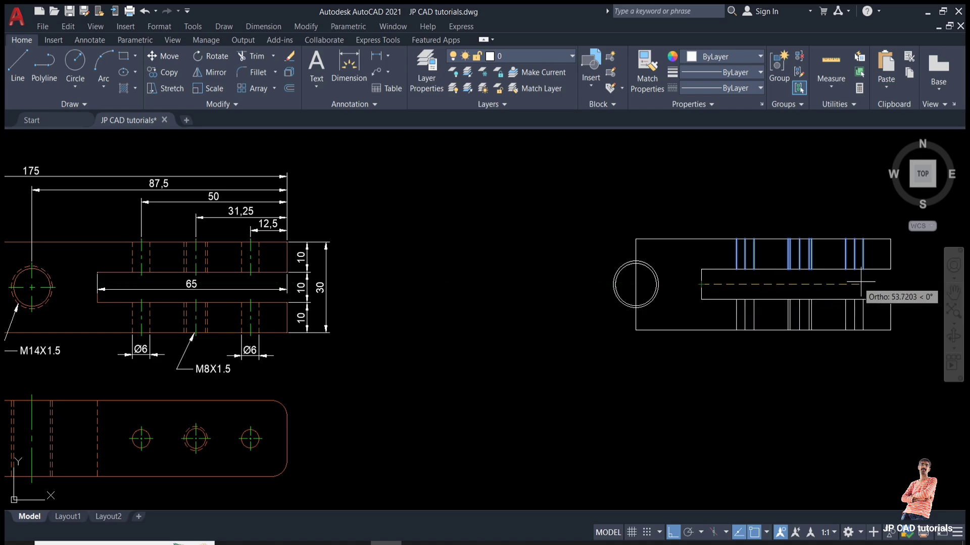
click(889, 284)
key(Return)
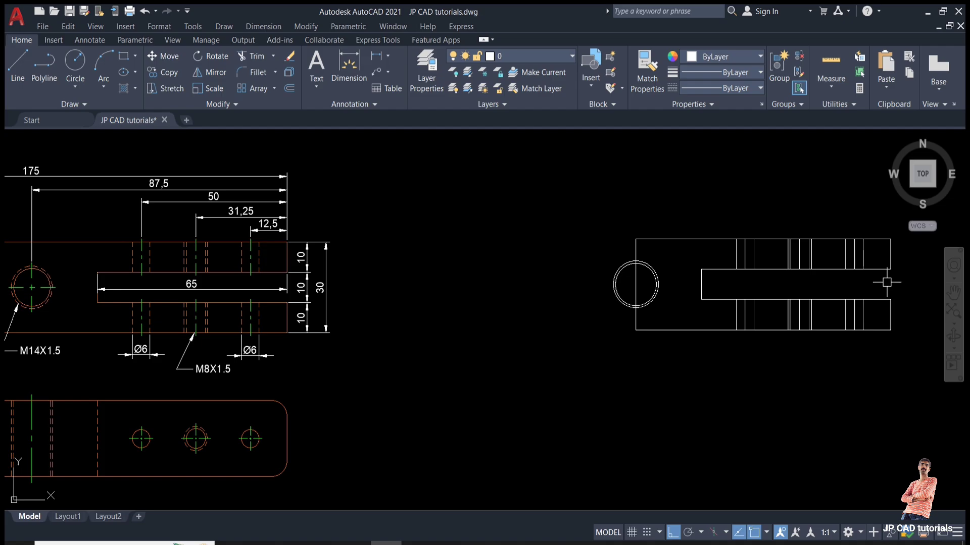
Mirror the front view's right half, with its slot and holes, about the vertical centreline through the M14 hole, keeping the original.
scroll(721, 272, down, 1)
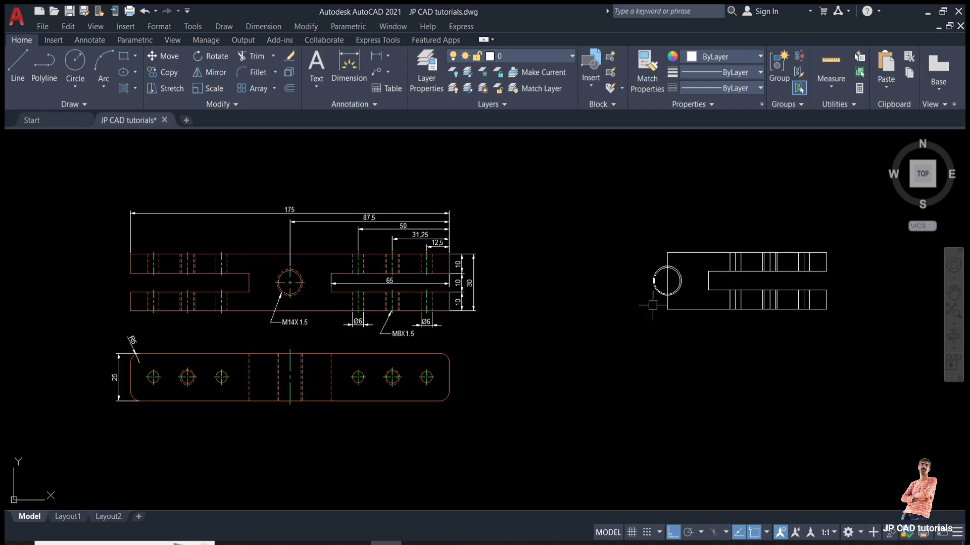
click(284, 244)
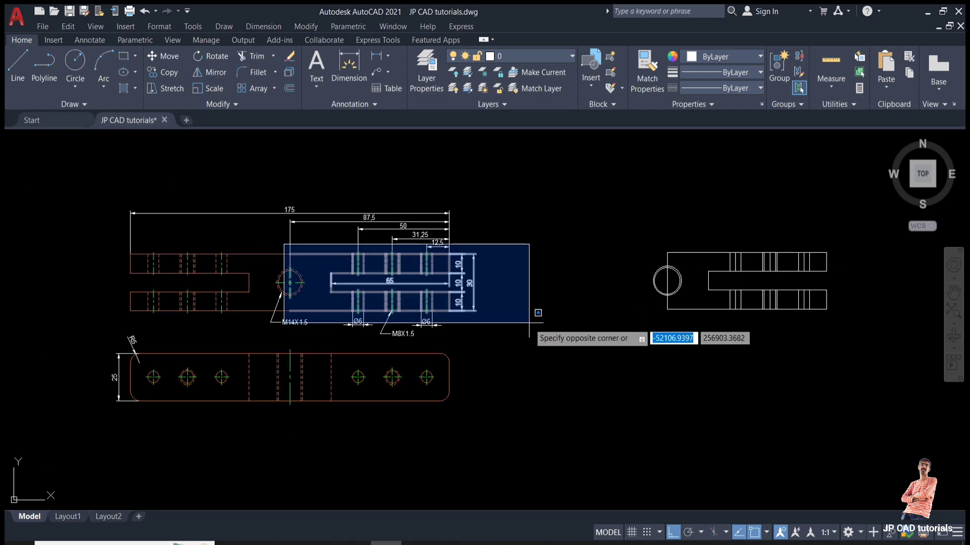
key(Escape)
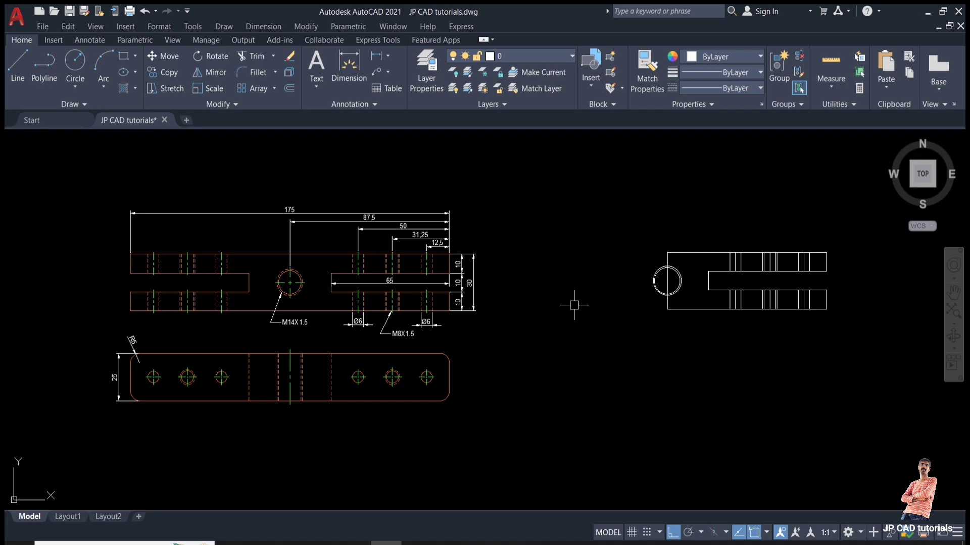
text(mi)
key(Return)
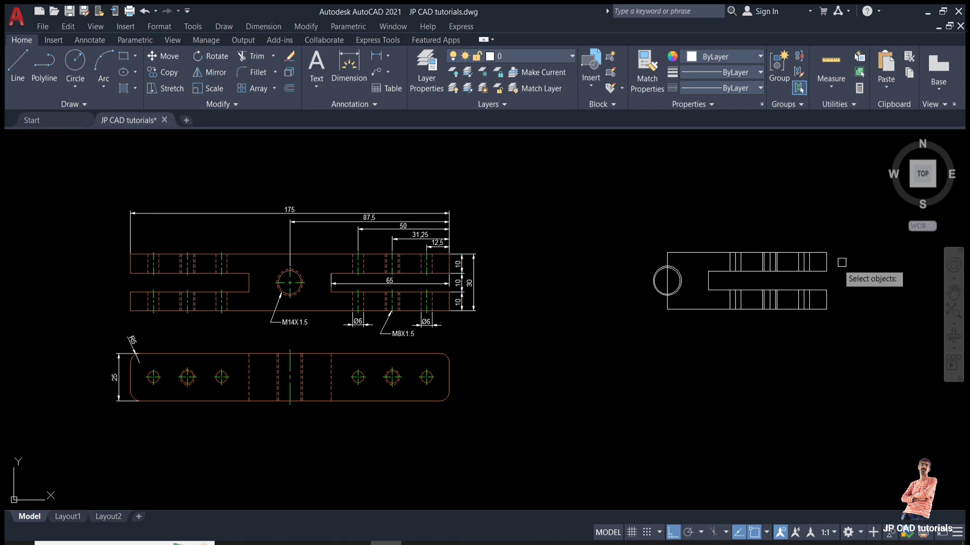
click(864, 231)
click(697, 353)
key(Return)
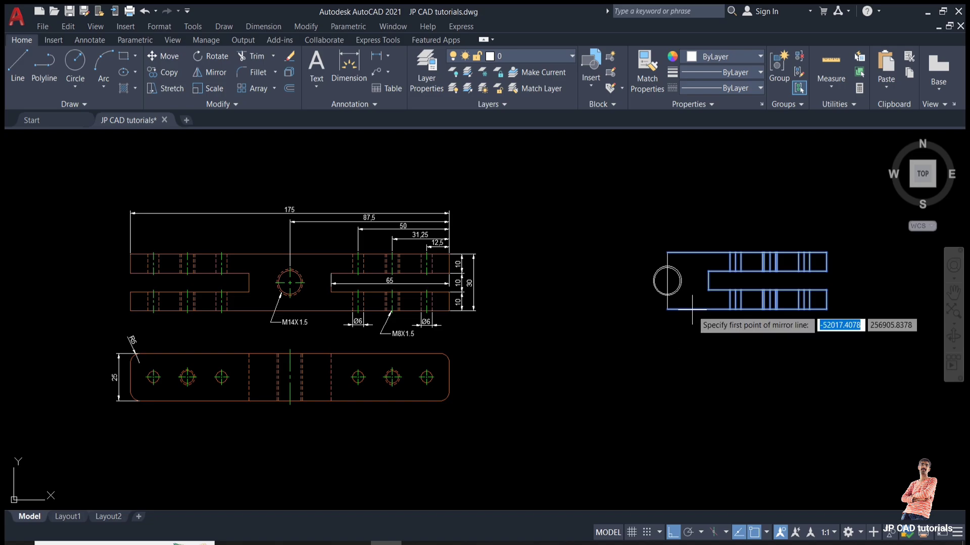
click(667, 281)
click(667, 188)
key(Return)
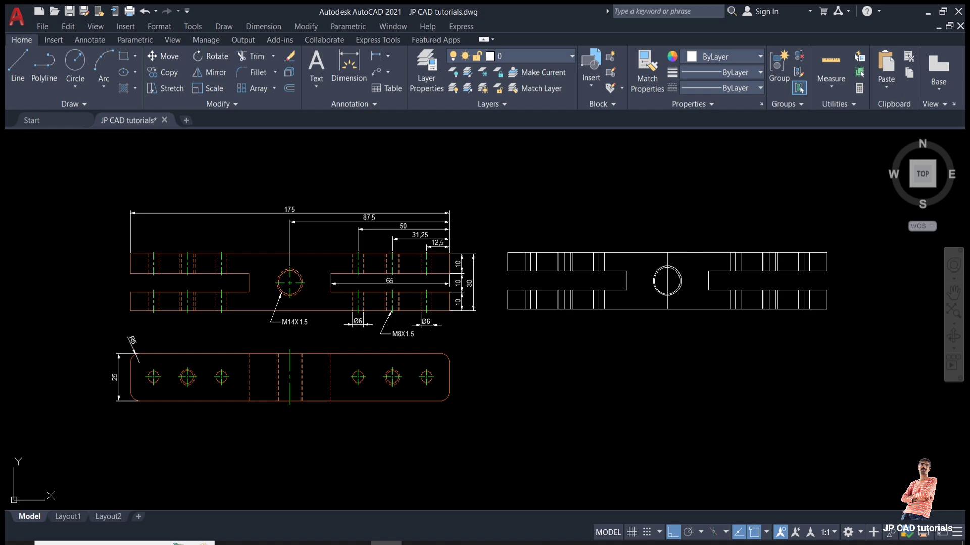
Draw a 175 by 25 rectangle below the new front view as the top view's outline.
text(rec)
key(Return)
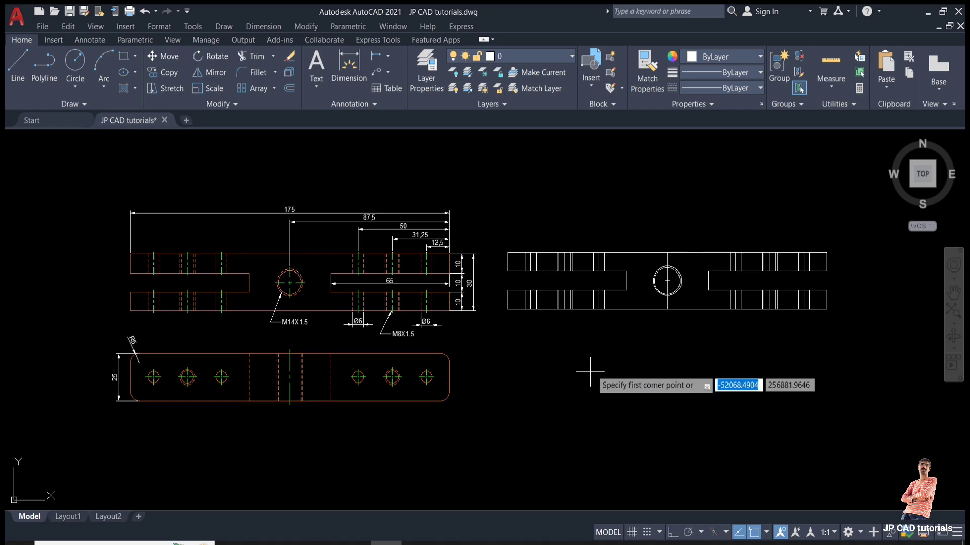
click(519, 353)
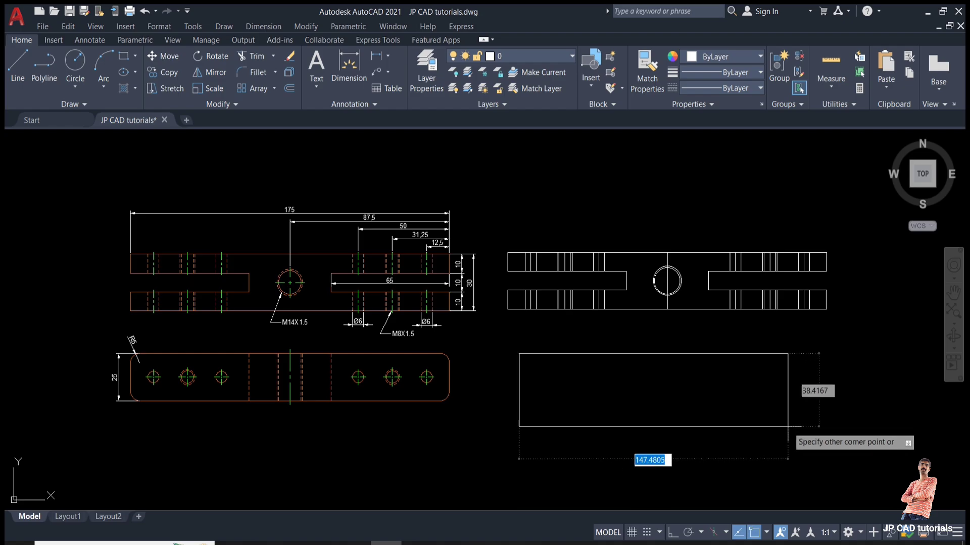
text(175)
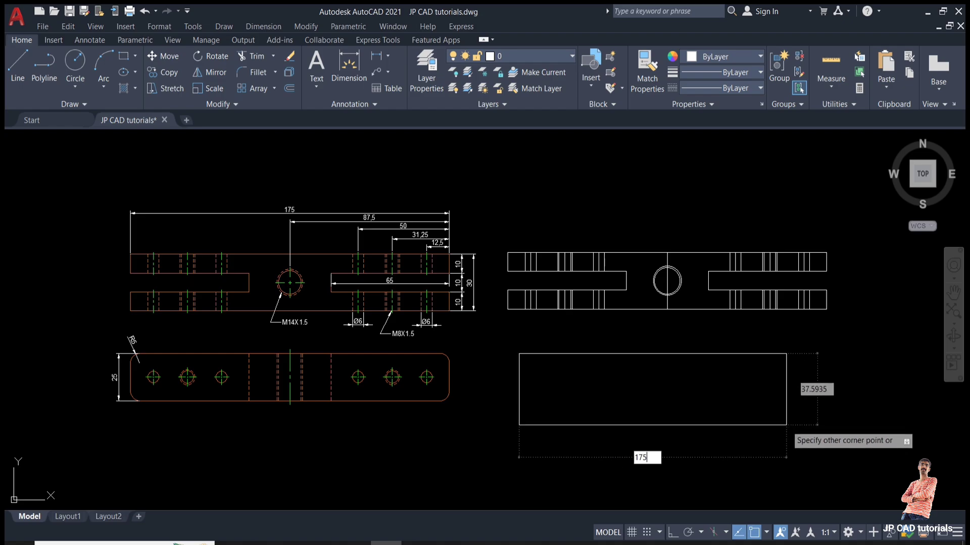
key(Tab)
text(25)
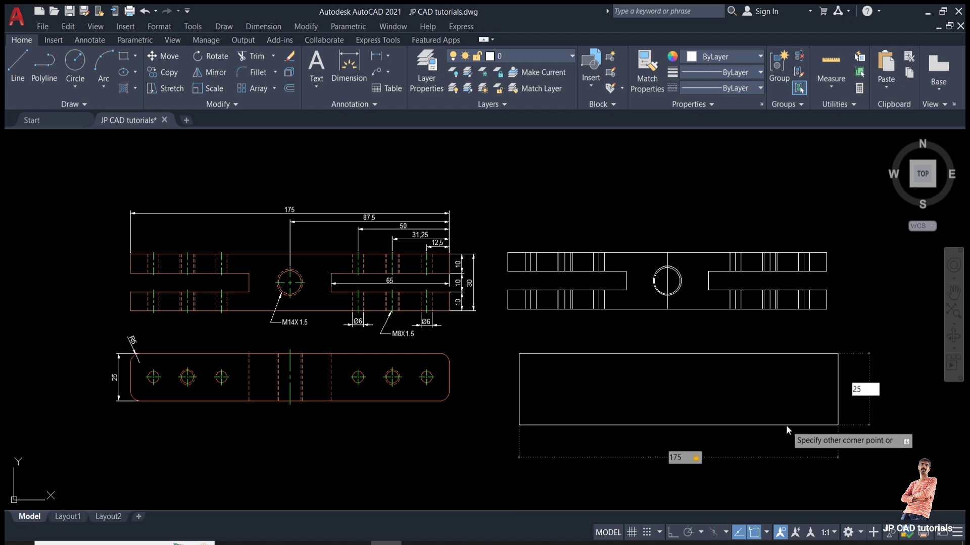
key(Return)
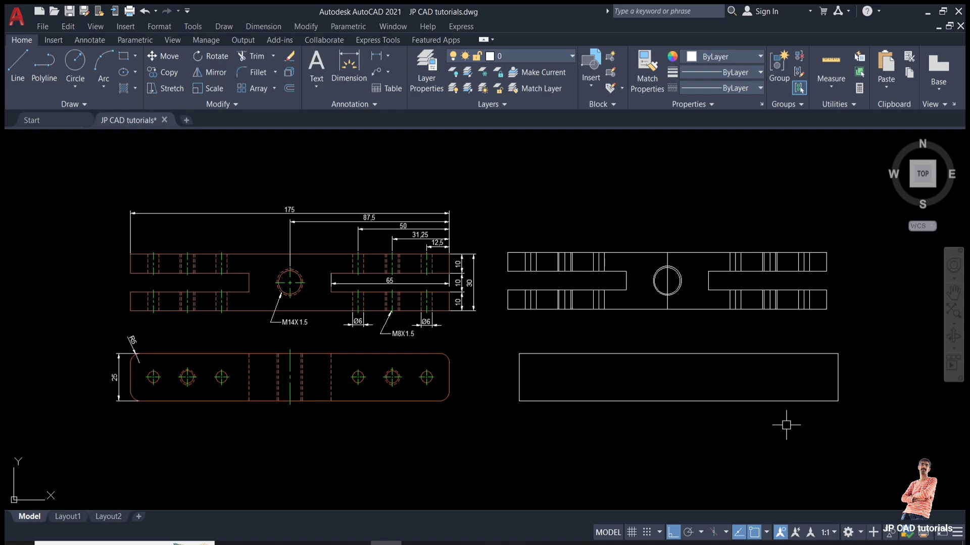
Fillet the upper-left corner of the top view's rectangle with radius 5.
text(f)
key(Return)
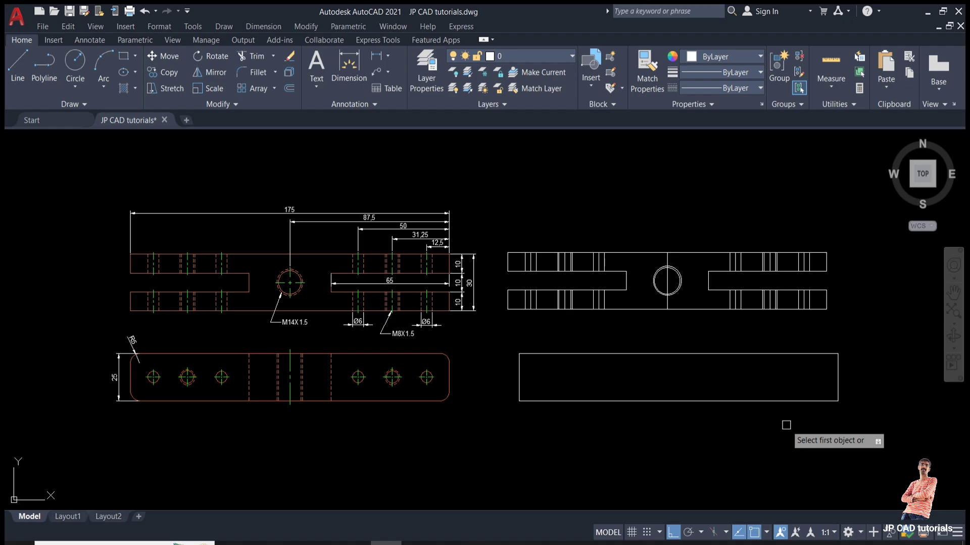
text(r)
key(Return)
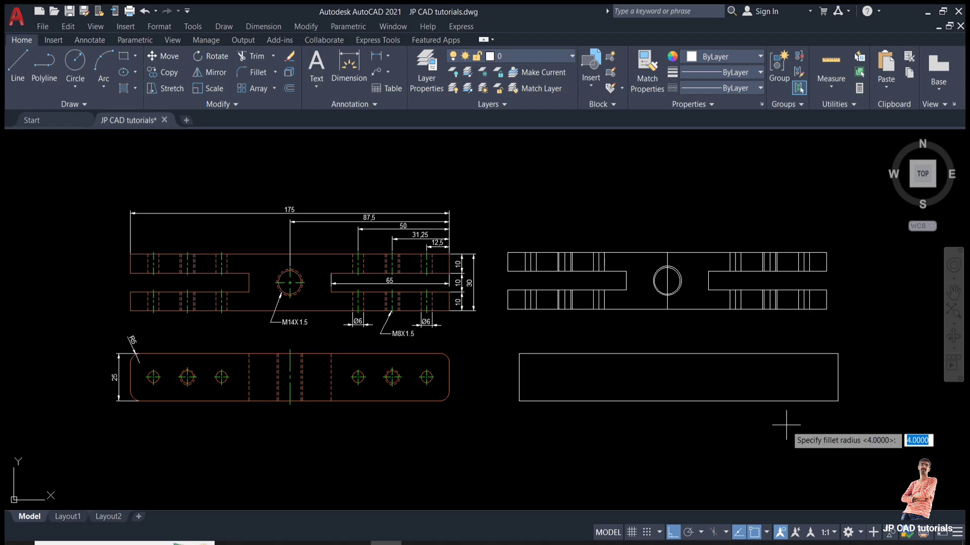
scroll(109, 368, up, 4)
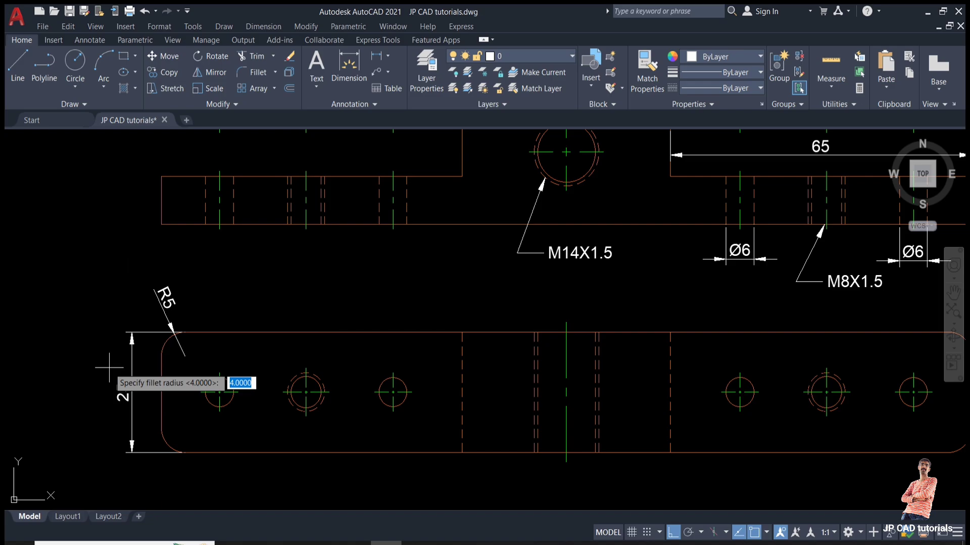
text(5)
key(Return)
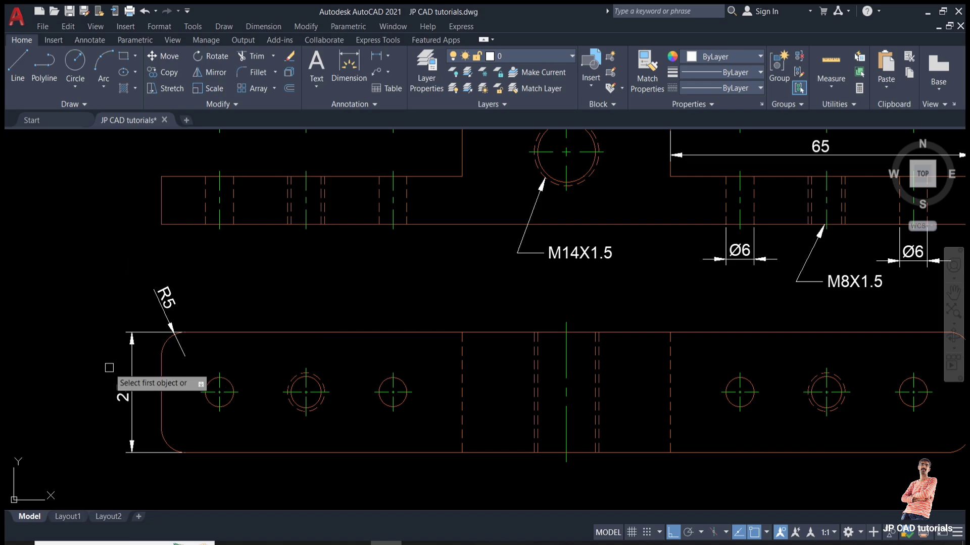
scroll(110, 330, down, 5)
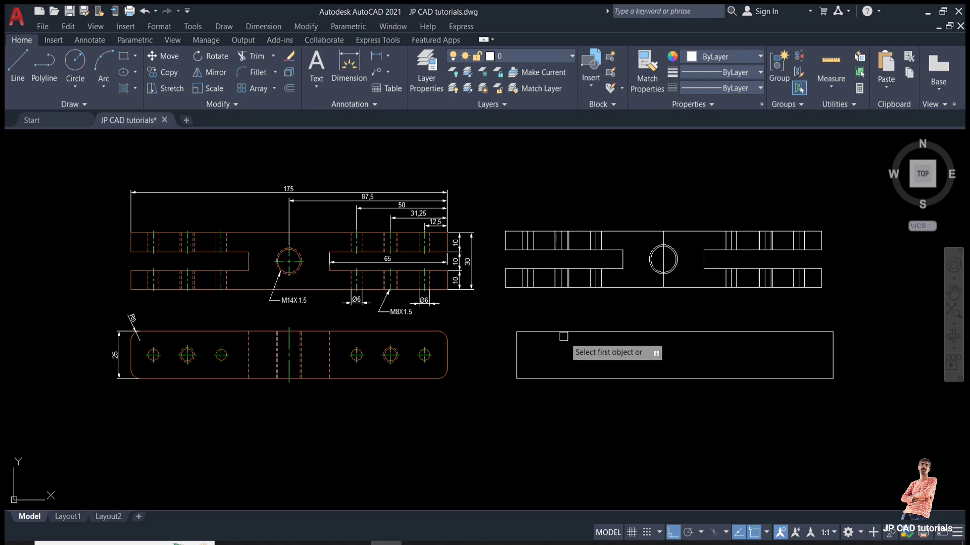
scroll(535, 346, up, 3)
scroll(513, 349, down, 3)
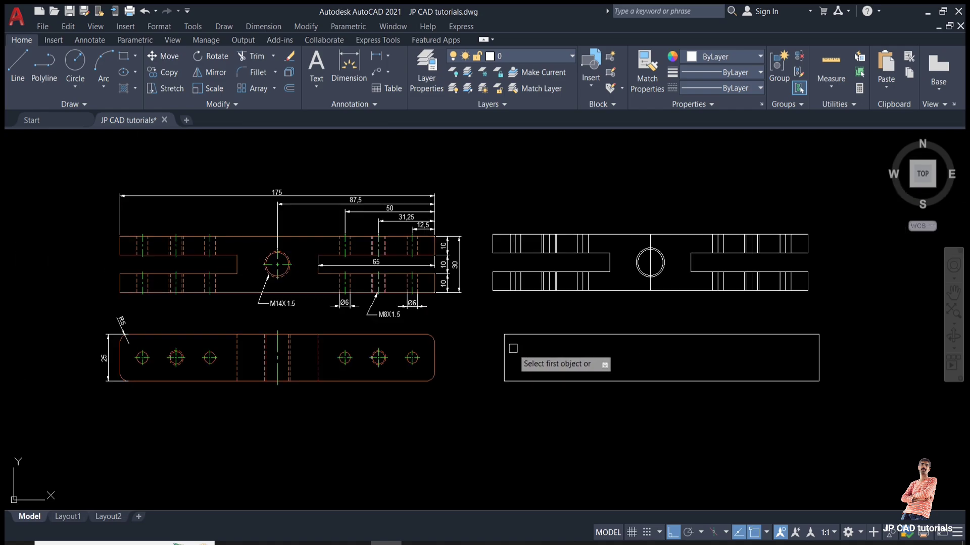
scroll(511, 346, up, 2)
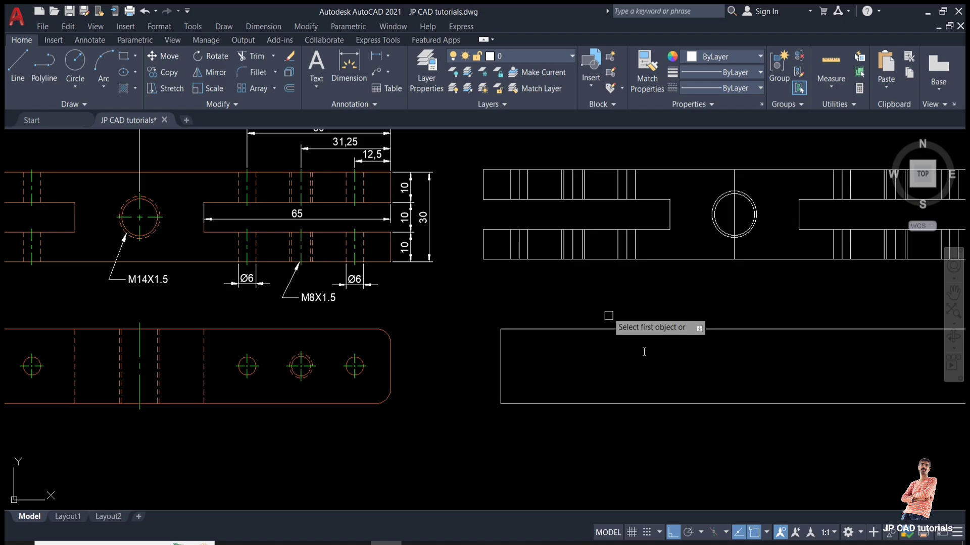
scroll(343, 364, down, 2)
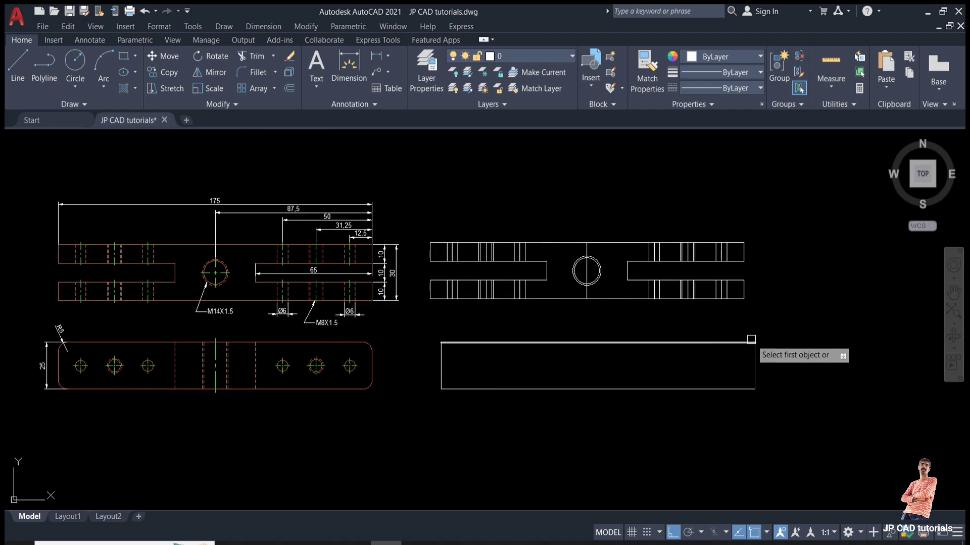
scroll(466, 342, up, 2)
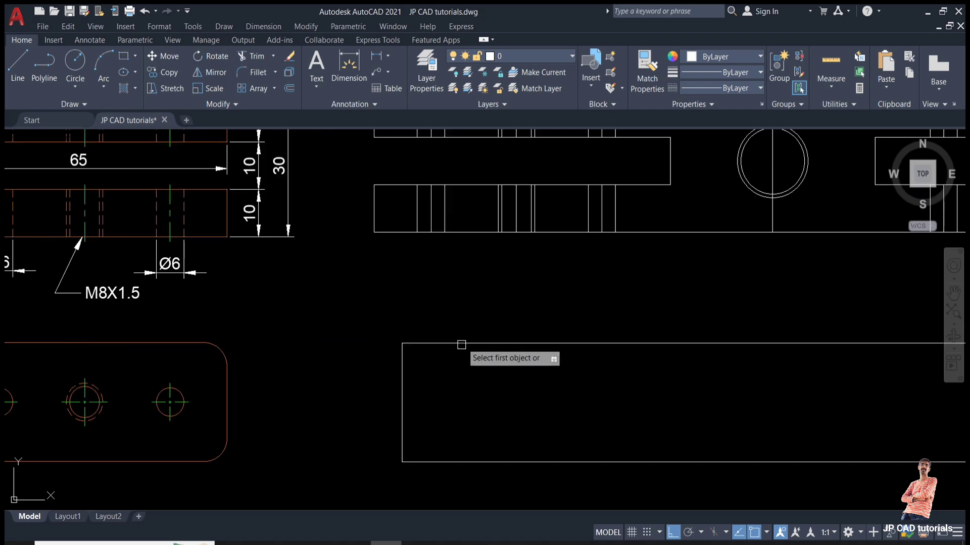
click(403, 386)
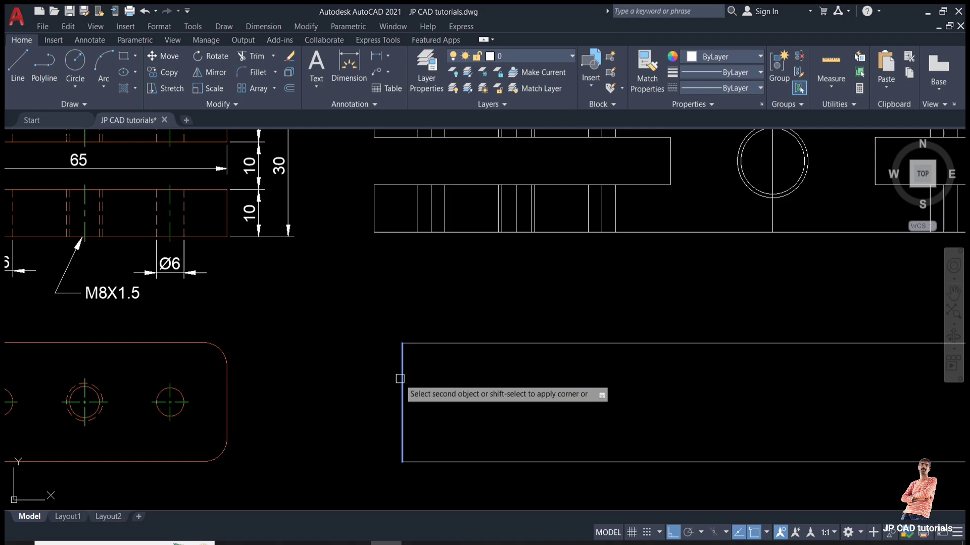
click(440, 344)
Fillet the lower-left corner of the top view's rectangle with the same radius 5.
key(Return)
click(403, 415)
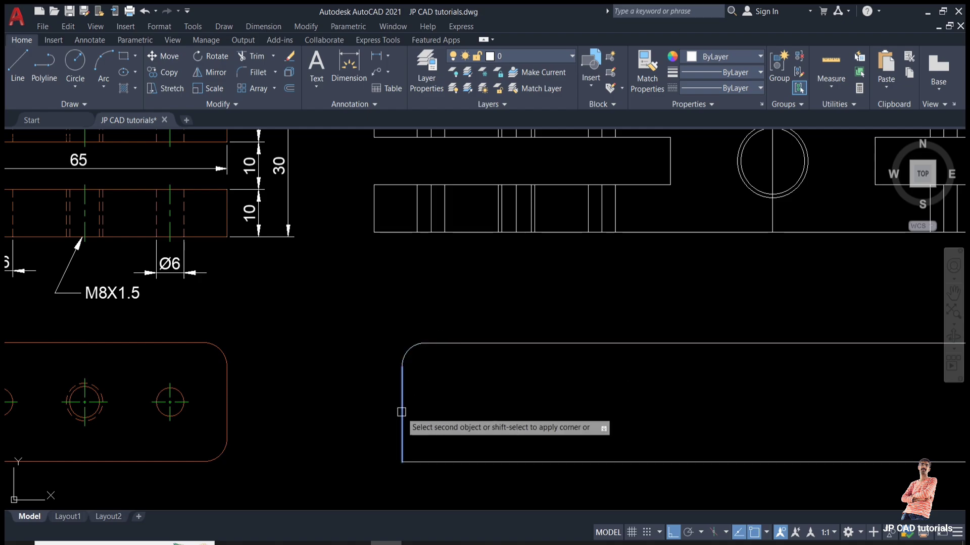
click(434, 461)
key(Return)
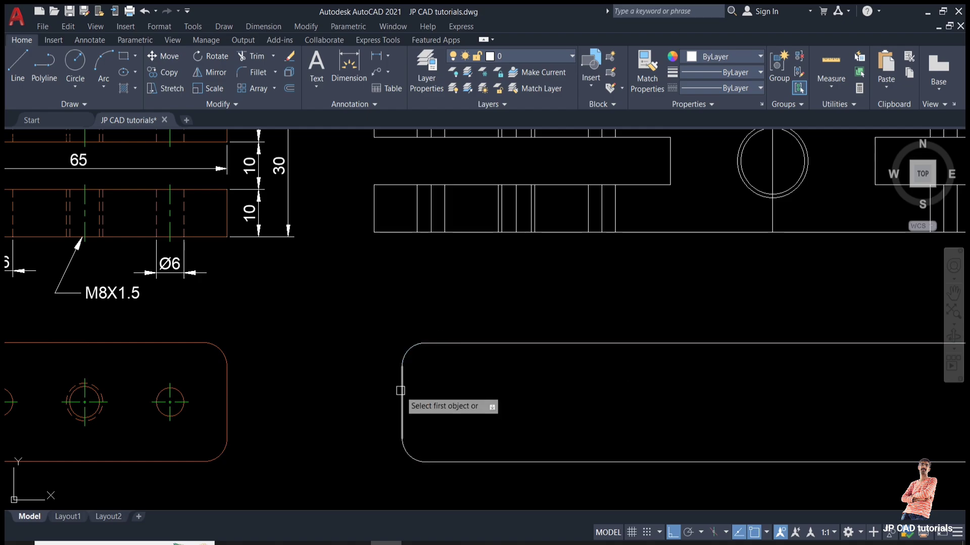
Fillet the upper-right and lower-right corners of the top view's rectangle with the same radius 5.
scroll(401, 390, down, 1)
middle_drag(401, 389, 286, 389)
click(785, 379)
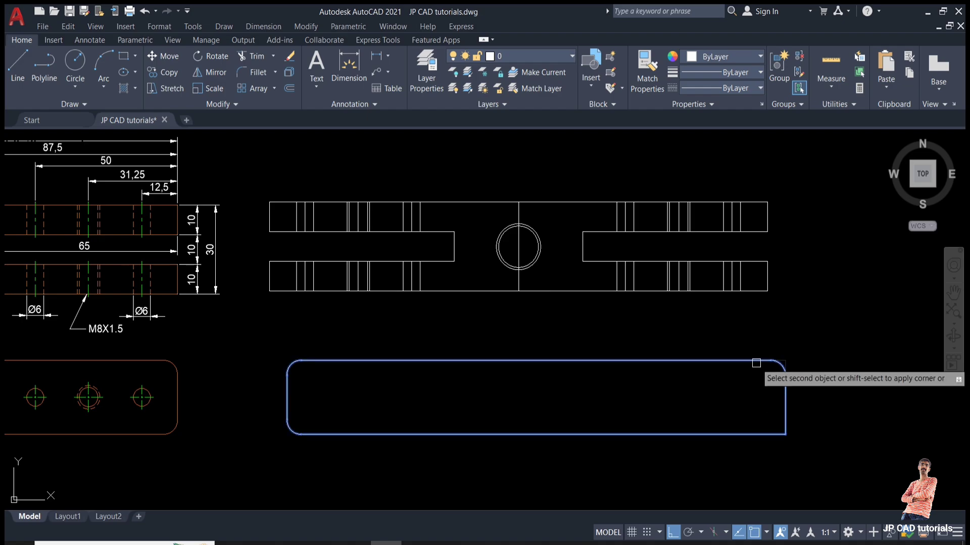
click(756, 363)
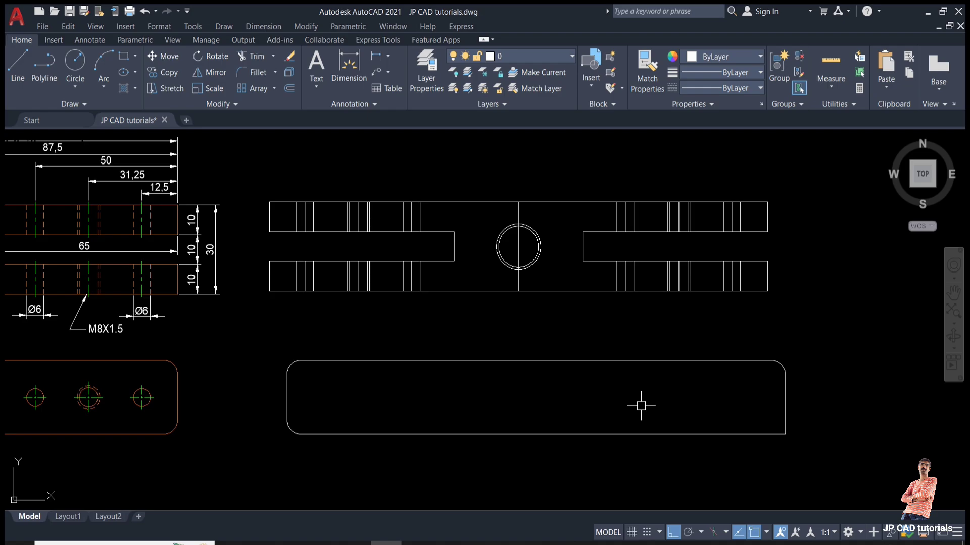
key(space)
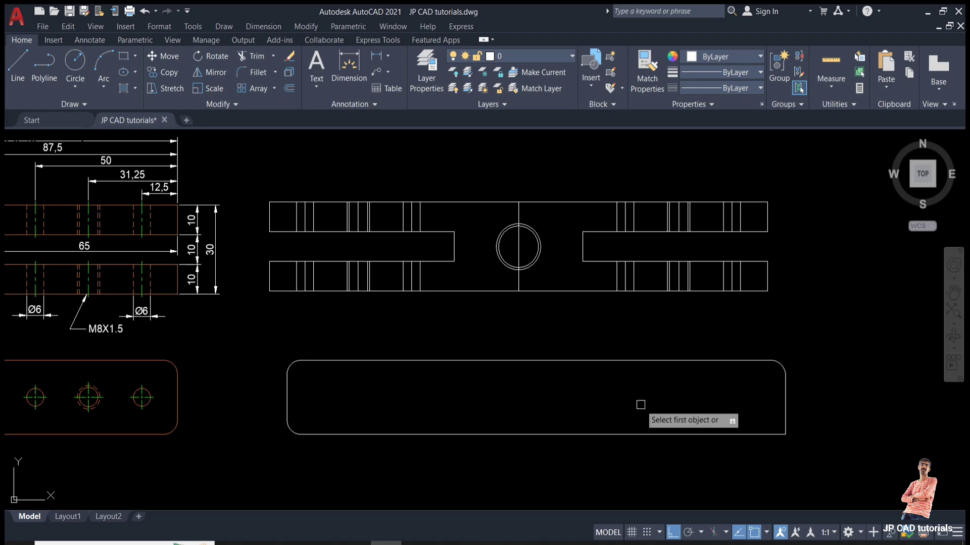
click(736, 434)
click(784, 400)
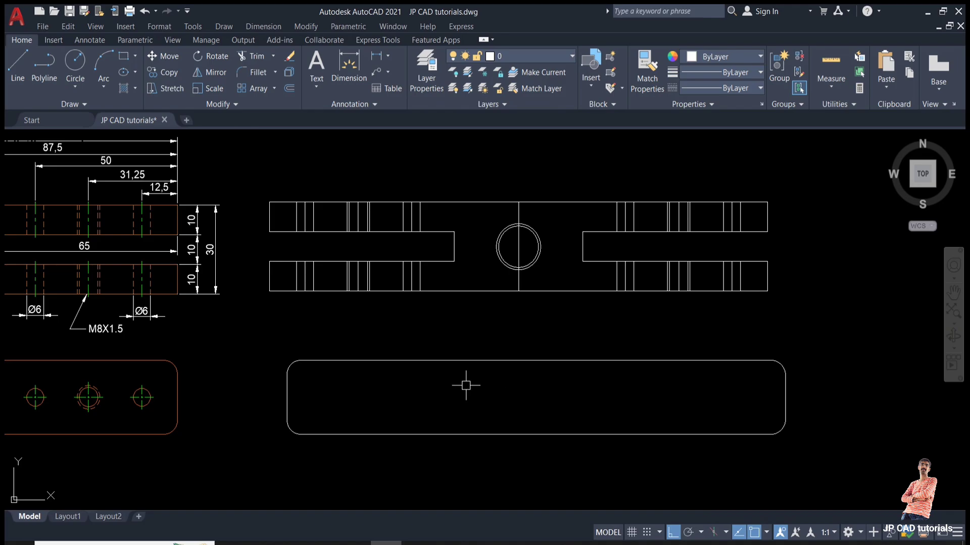
Draw a vertical guide line about 62 long downward from the new front view's lower-left corner, past the top view.
text(l)
key(Return)
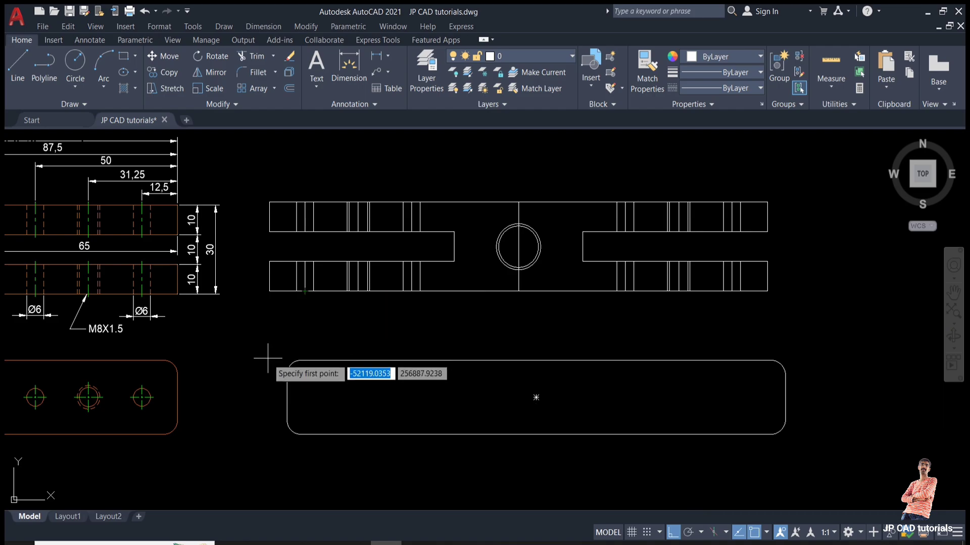
click(269, 291)
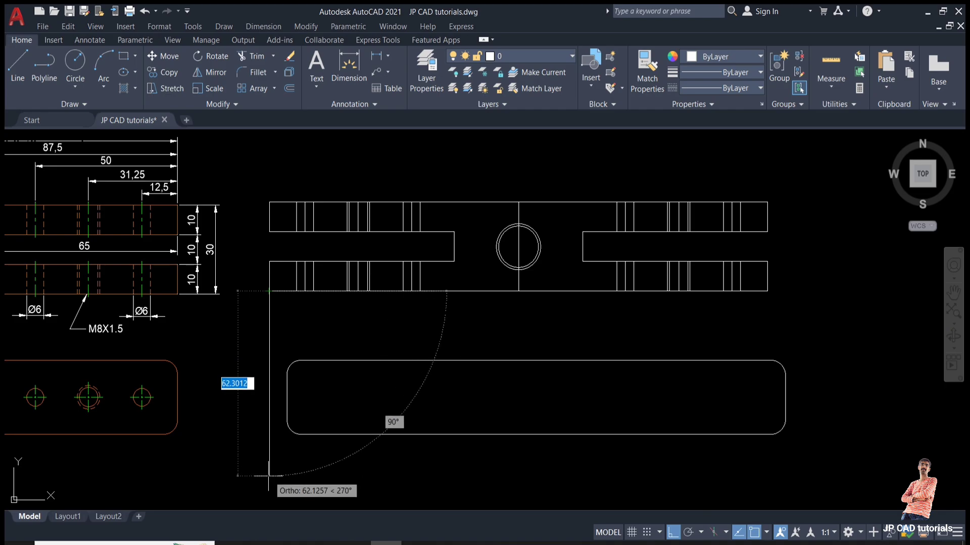
click(262, 473)
key(Escape)
Move the top view's rounded rectangle so the midpoint of its left edge lies on the vertical guide line.
click(248, 445)
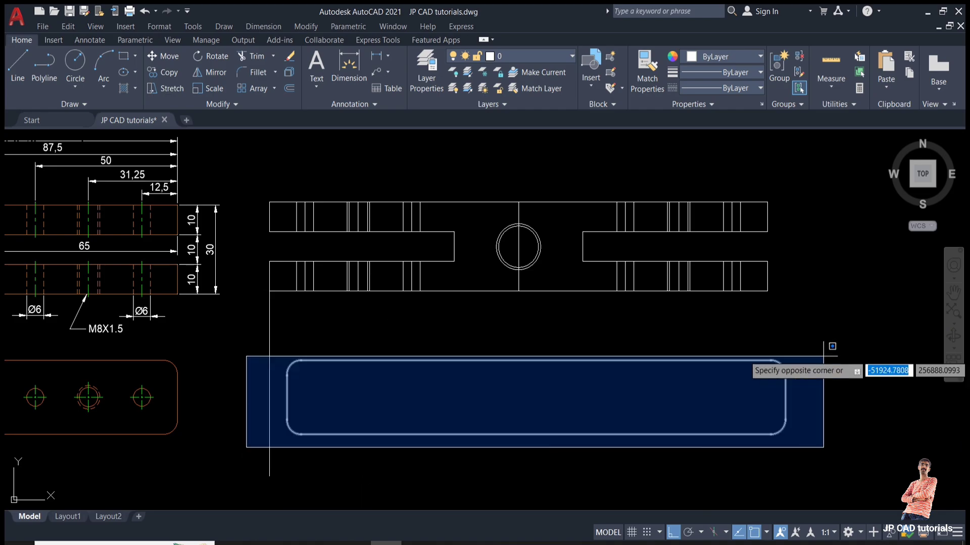
click(842, 343)
text(m)
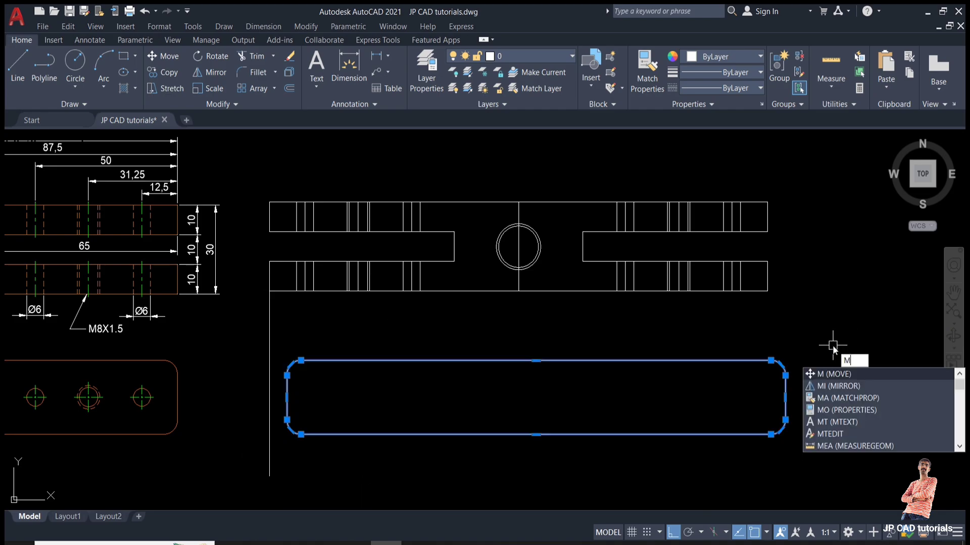
key(Return)
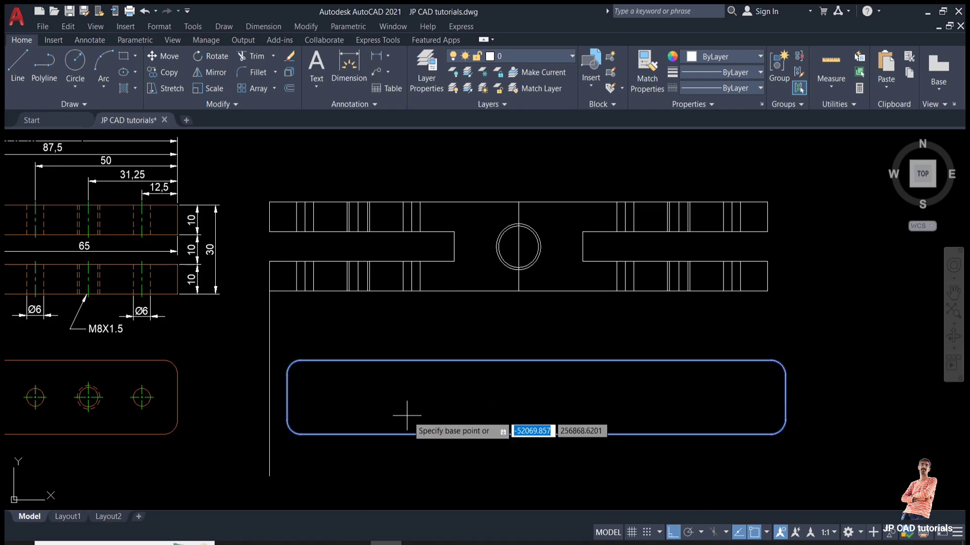
click(286, 397)
click(268, 395)
Delete the vertical guide line between the front view's lower-left corner and the top view.
click(284, 331)
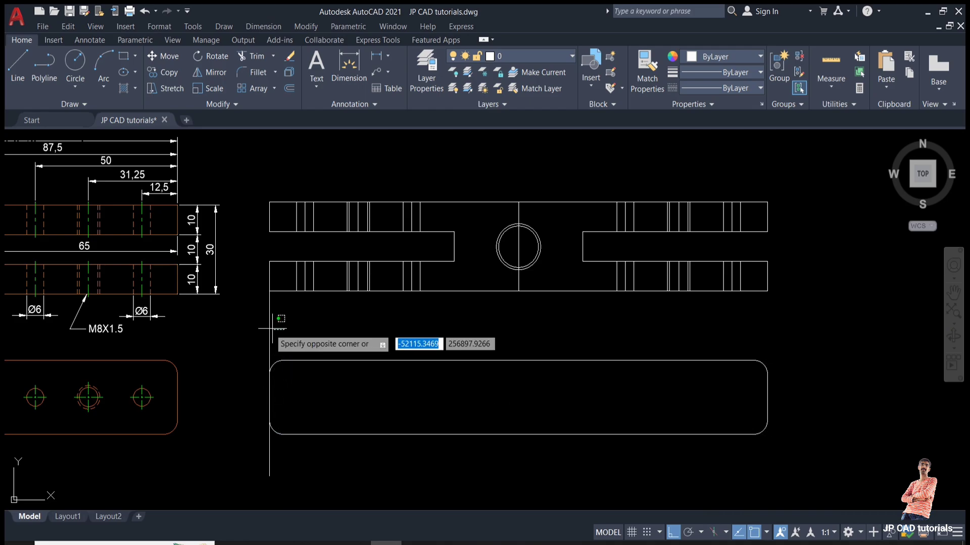
click(262, 329)
key(Return)
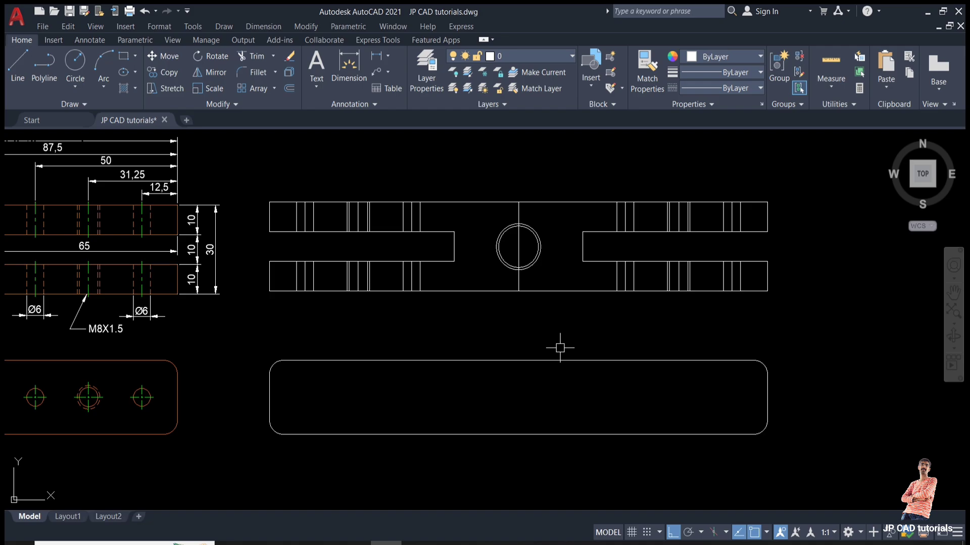
Place vertical construction lines through the front view's centreline, the left quadrants of both M14 circles and the left slot's end.
text(l)
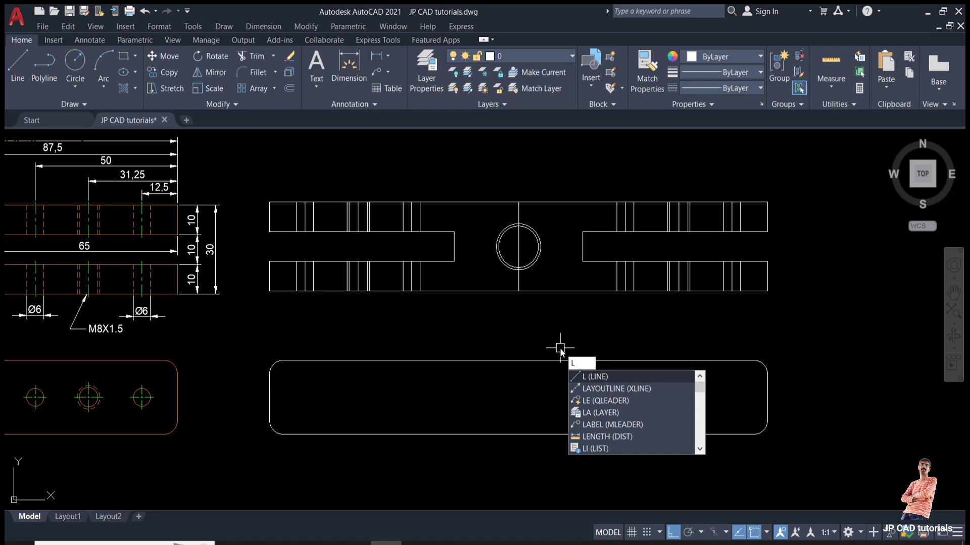
key(Return)
text(xl)
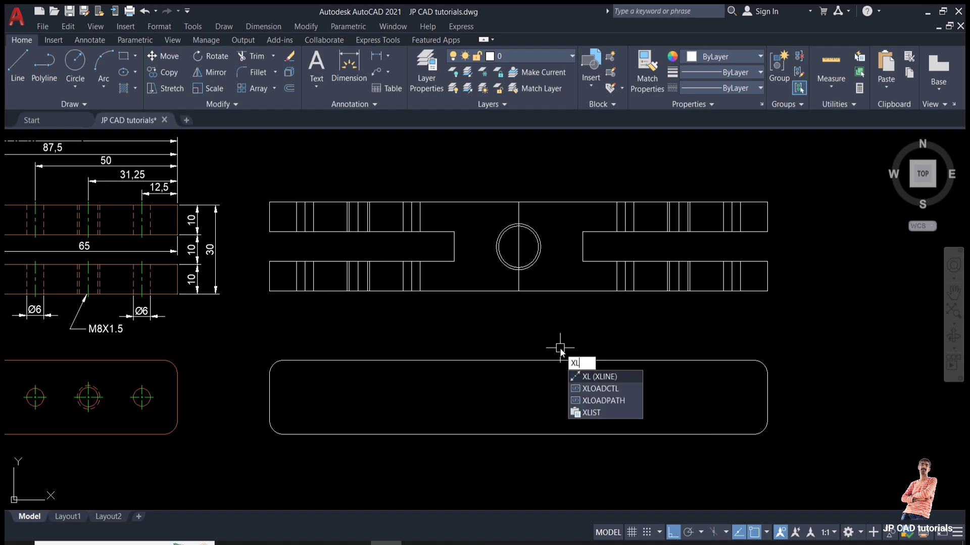
key(Return)
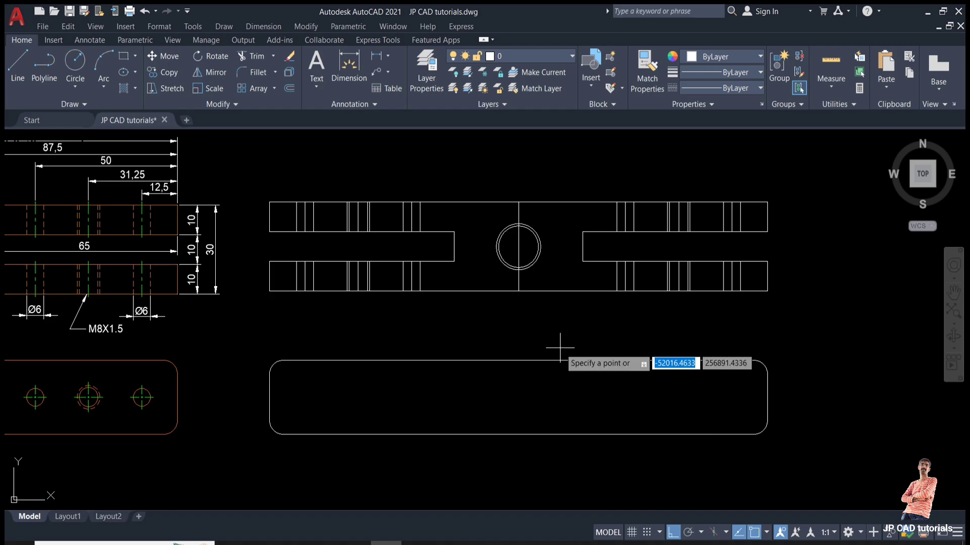
click(559, 348)
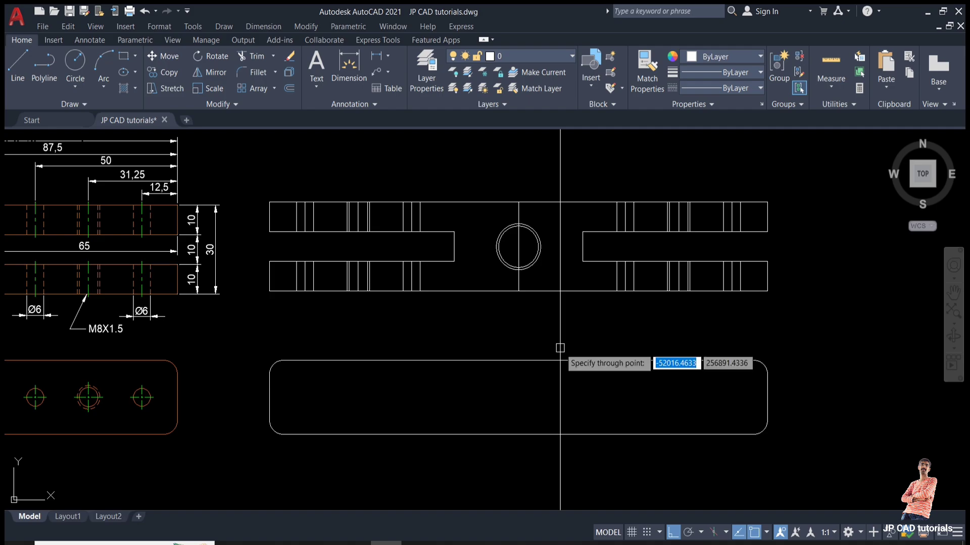
click(518, 291)
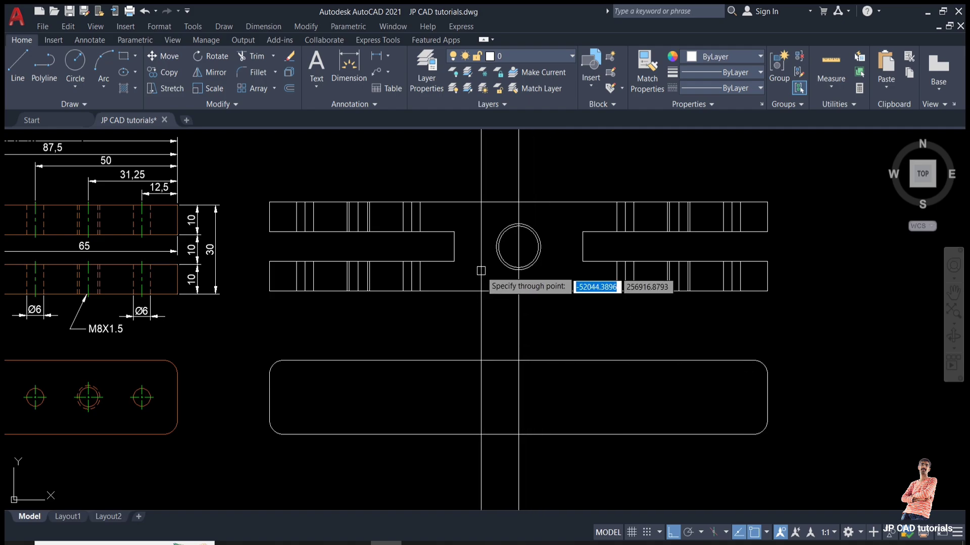
click(496, 247)
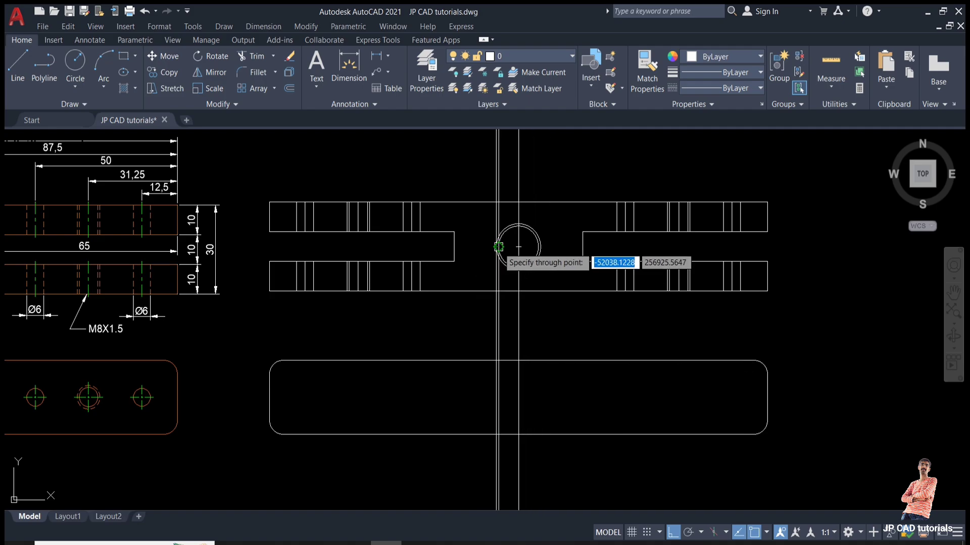
scroll(501, 247, up, 2)
click(494, 246)
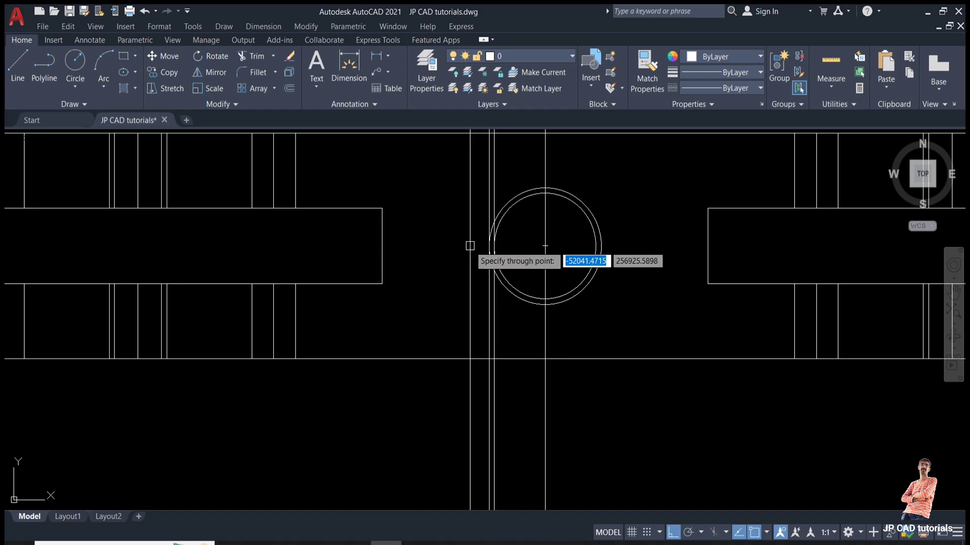
scroll(469, 246, down, 2)
click(415, 270)
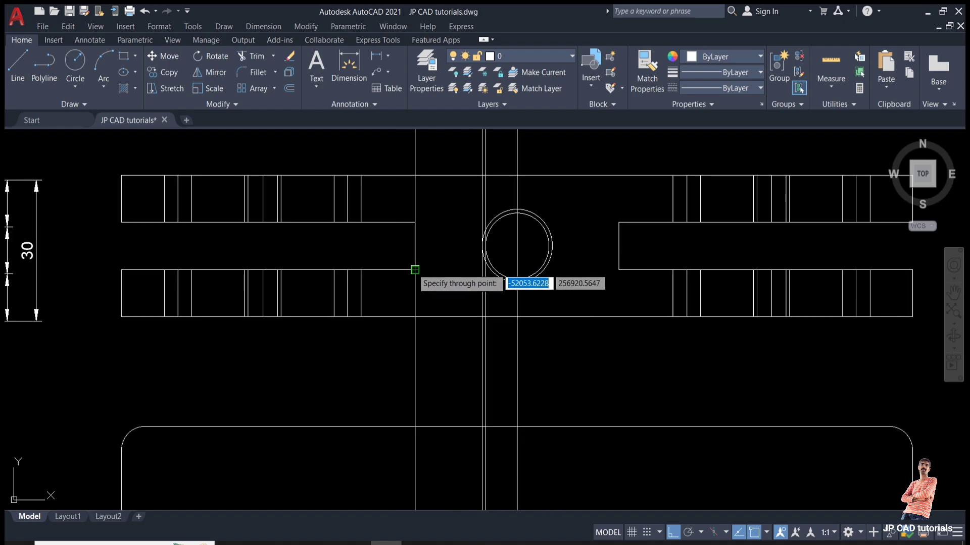
Add vertical construction lines through the edges and centres of the Ø6 and M8 holes in the front view's left half.
click(351, 292)
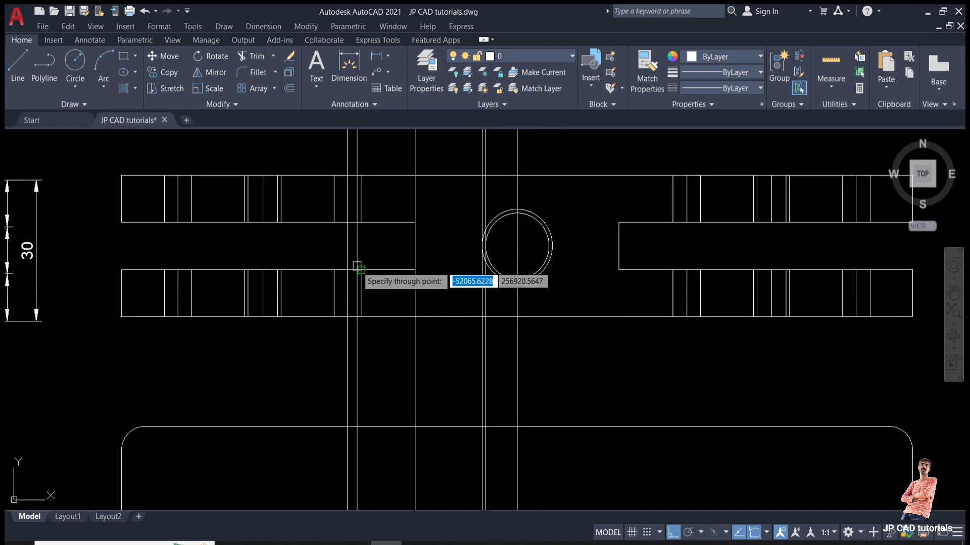
click(361, 270)
click(334, 270)
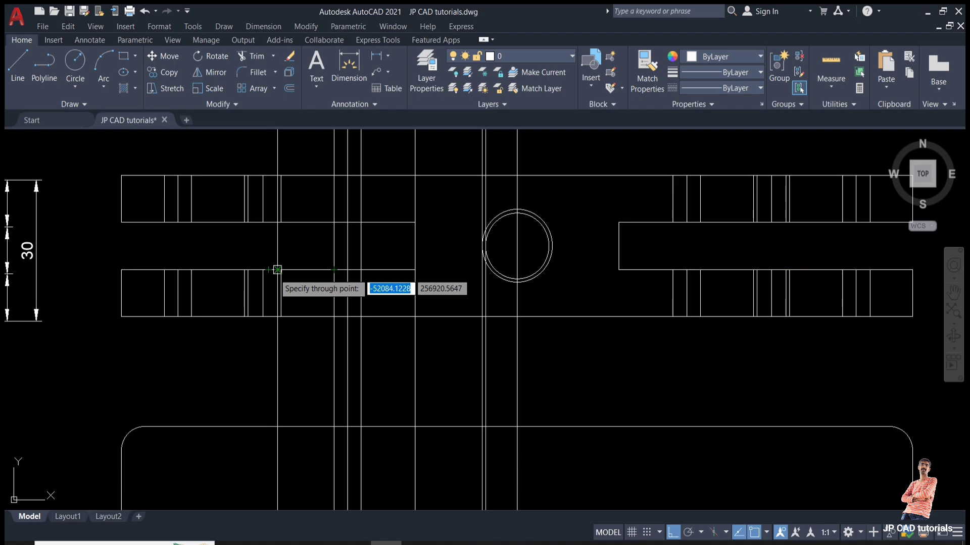
click(262, 270)
scroll(260, 273, up, 2)
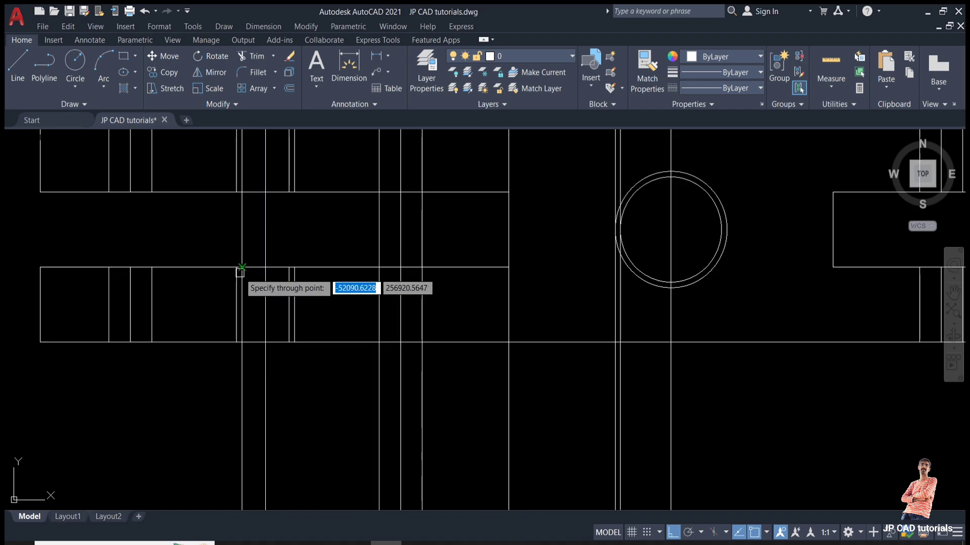
click(236, 267)
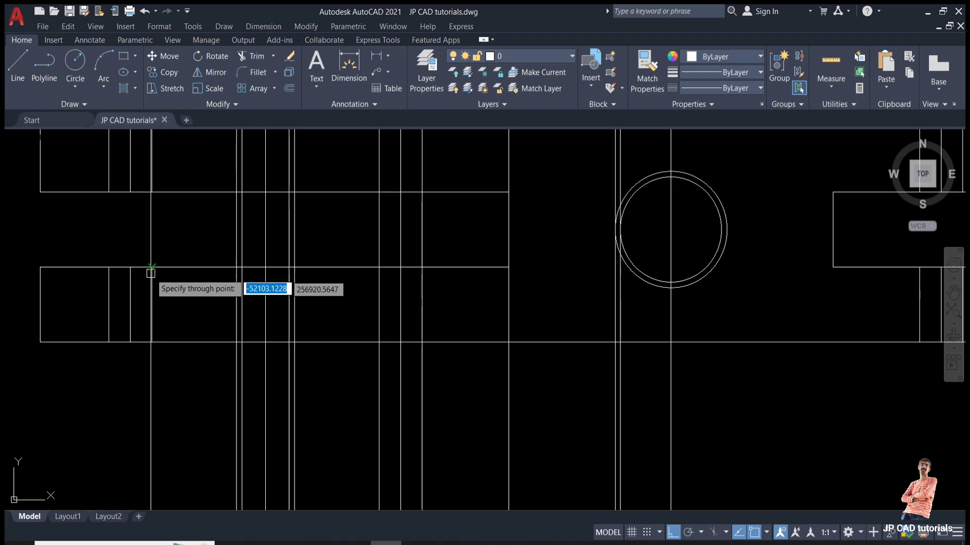
click(131, 267)
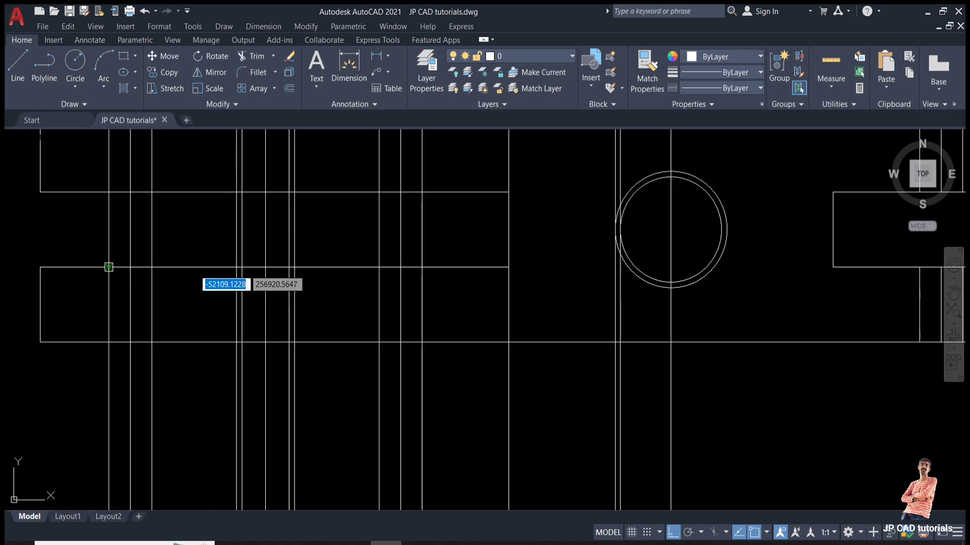
click(109, 267)
key(Escape)
Trim the vertical construction lines between the two views and below the top view's outline.
scroll(199, 276, down, 5)
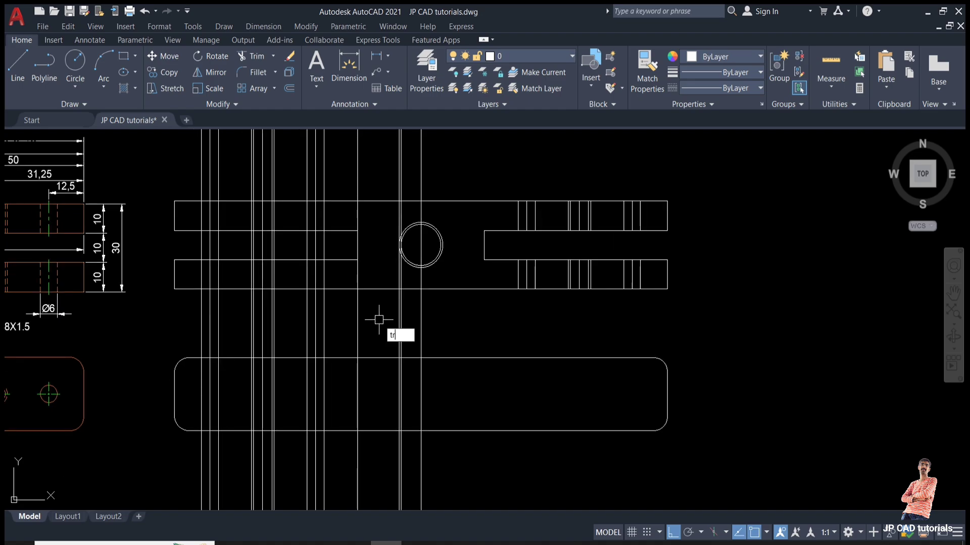
key(Return)
click(442, 316)
click(189, 324)
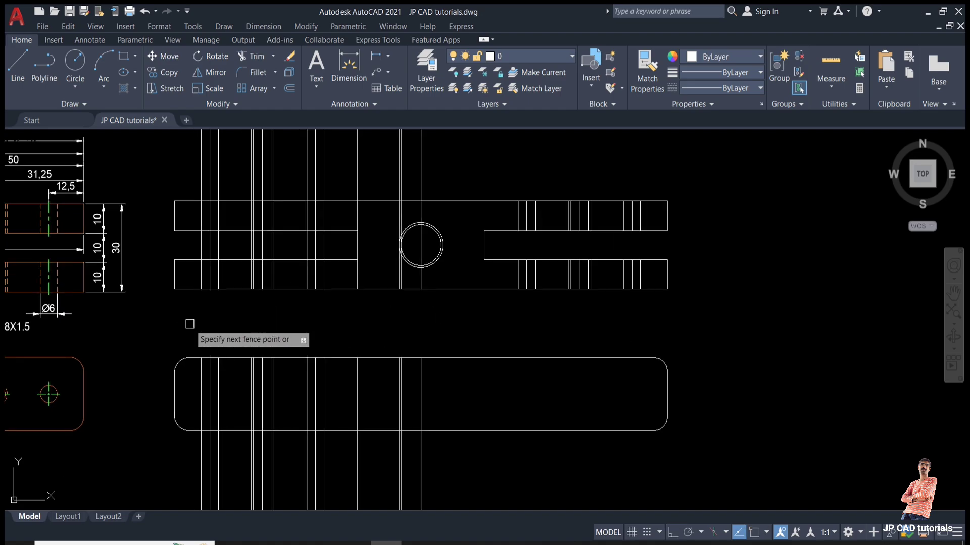
key(Return)
scroll(349, 305, down, 2)
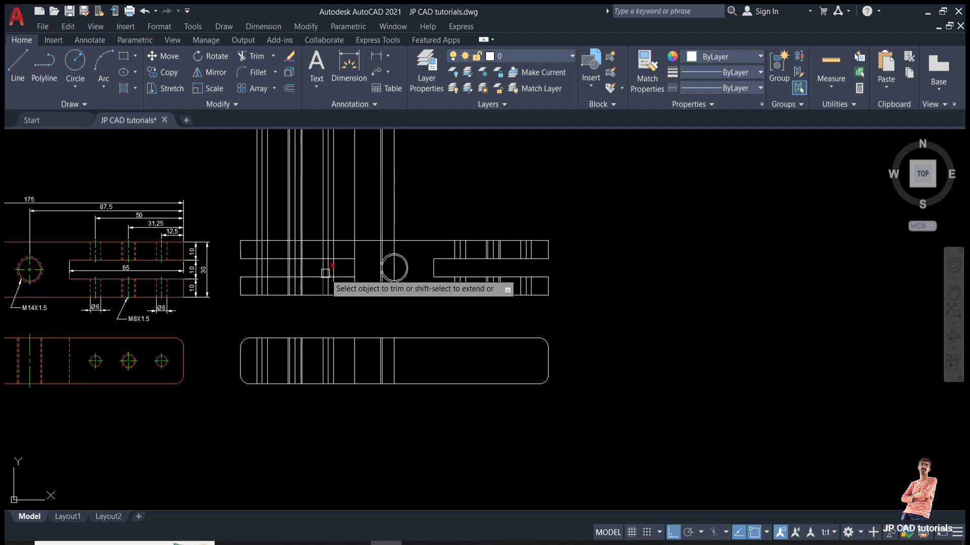
key(Escape)
Delete the remaining construction lines that run through and above the front view.
middle_drag(405, 196, 404, 251)
click(423, 231)
click(238, 209)
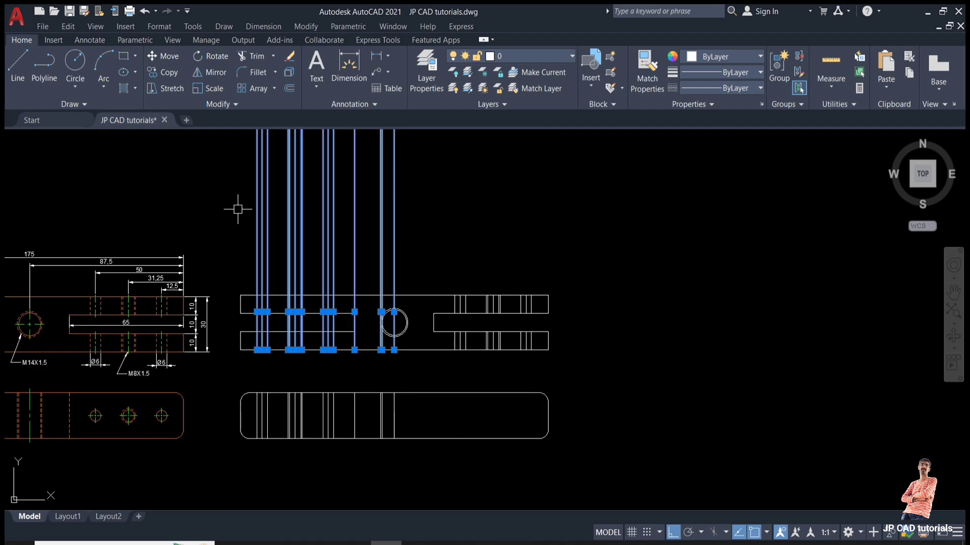
key(Delete)
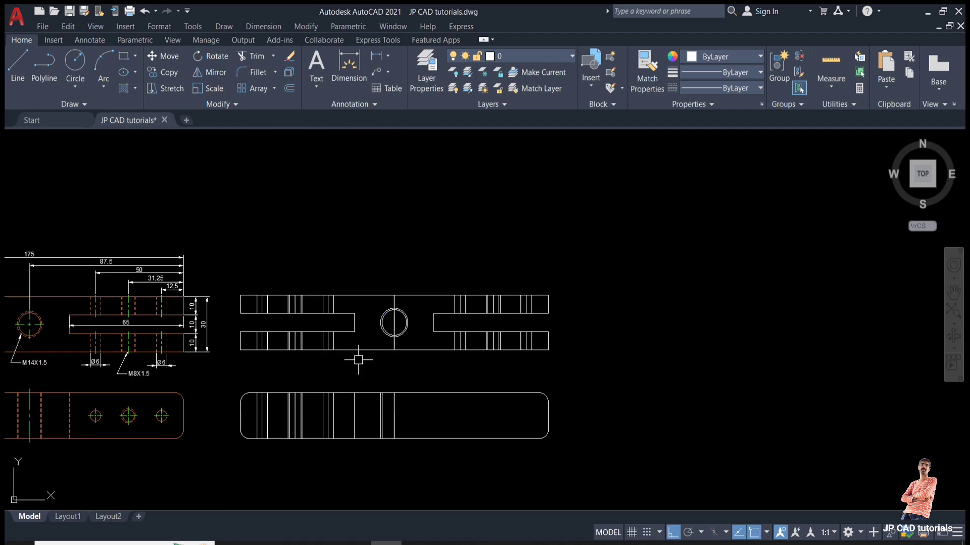
Draw a horizontal line from the midpoint of the top view's left edge across the projected lines, ending past the vertical centreline.
scroll(342, 403, up, 2)
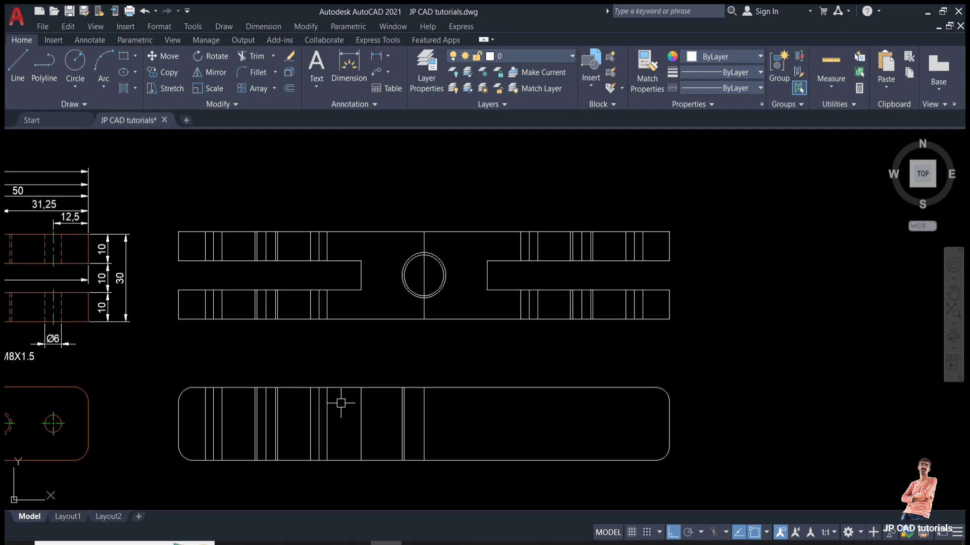
middle_drag(341, 403, 385, 381)
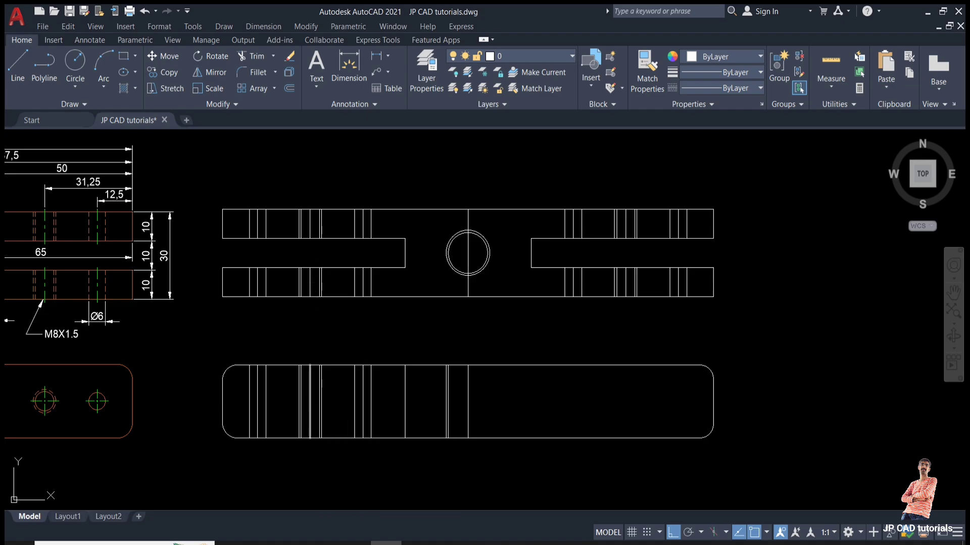
text(l)
key(Return)
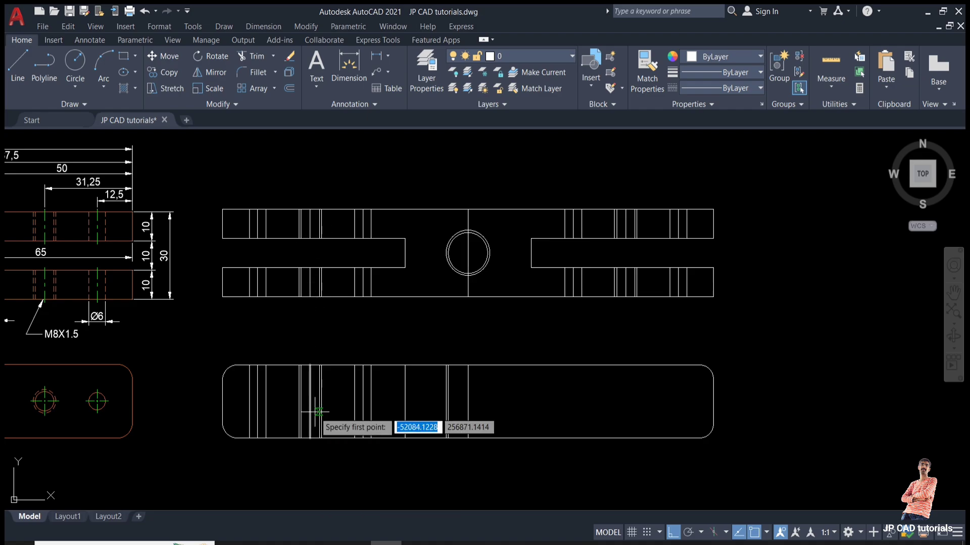
click(223, 402)
click(573, 399)
key(Escape)
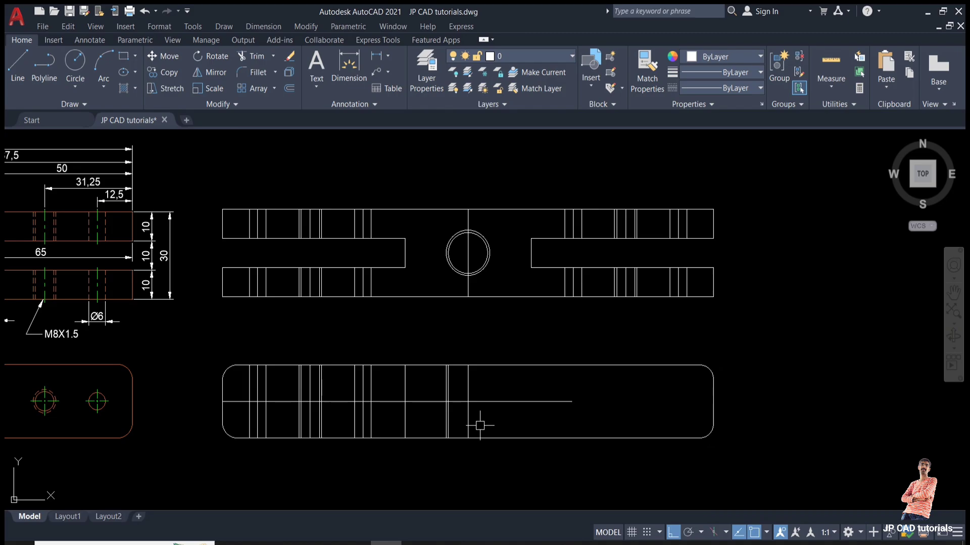
Draw two concentric circles for the M14 hole at the top view's centre, sized to its two projected edge lines, the outer with radius 7.75.
text(c)
key(Return)
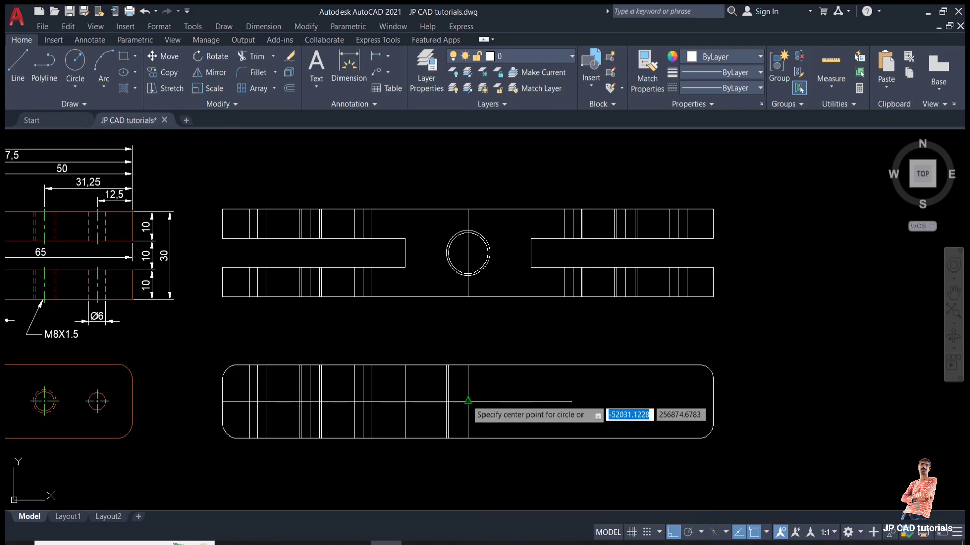
scroll(460, 406, up, 2)
middle_drag(460, 405, 619, 309)
scroll(617, 309, down, 1)
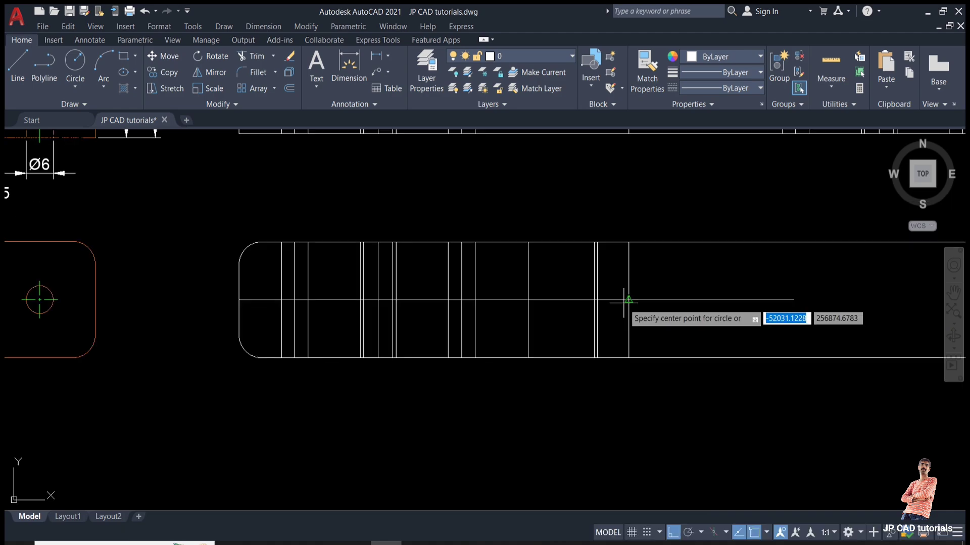
click(628, 299)
click(613, 327)
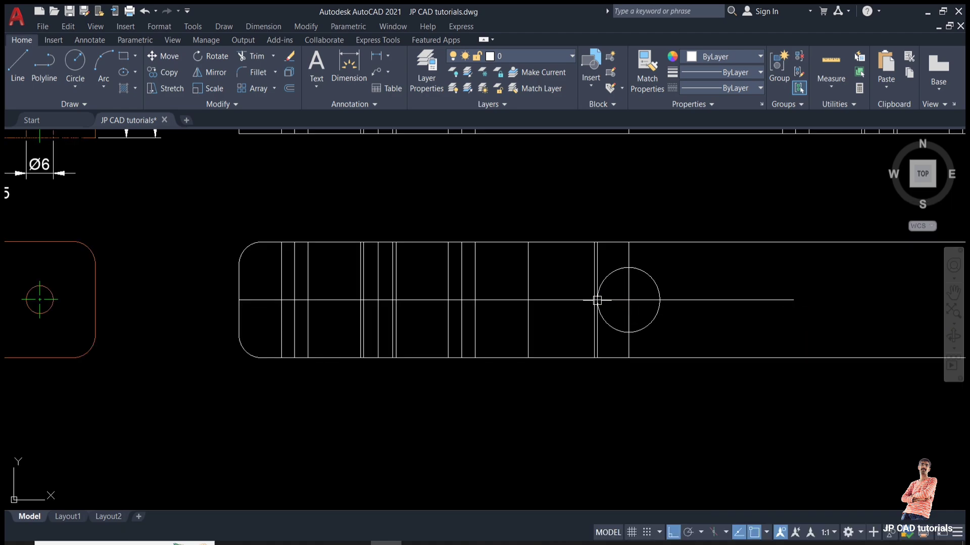
scroll(611, 302, up, 2)
key(Return)
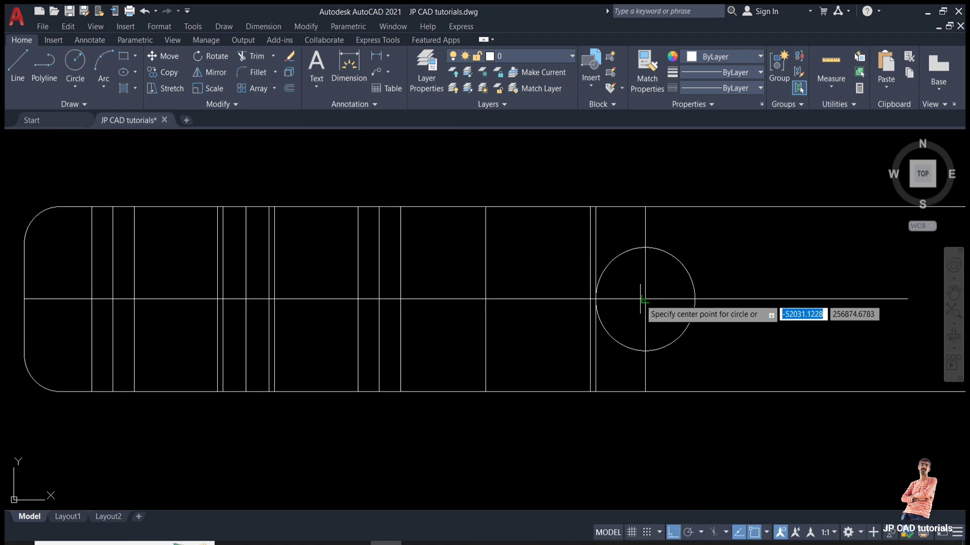
click(645, 299)
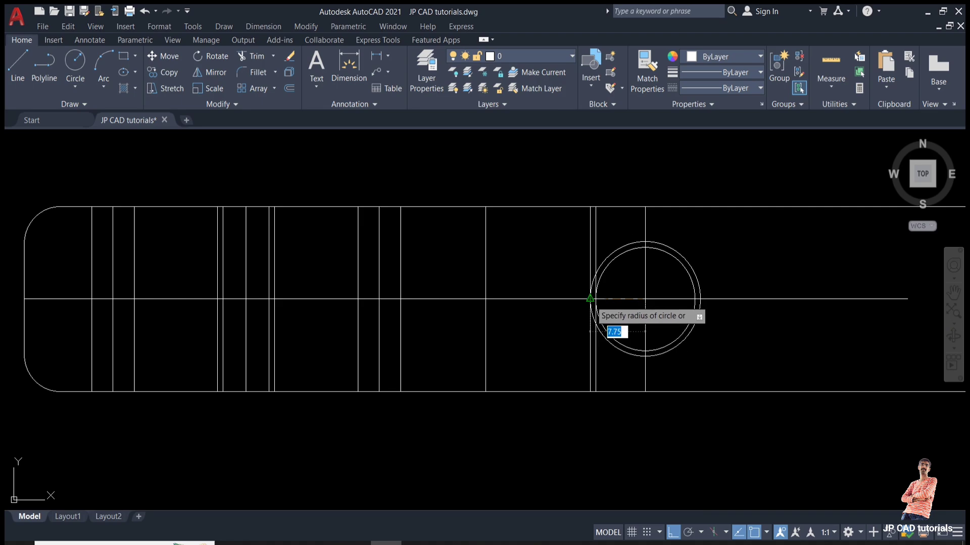
click(590, 299)
Draw the circle of the Ø6 hole nearest the slot-end line in the top view, sized to its projected edges.
key(Return)
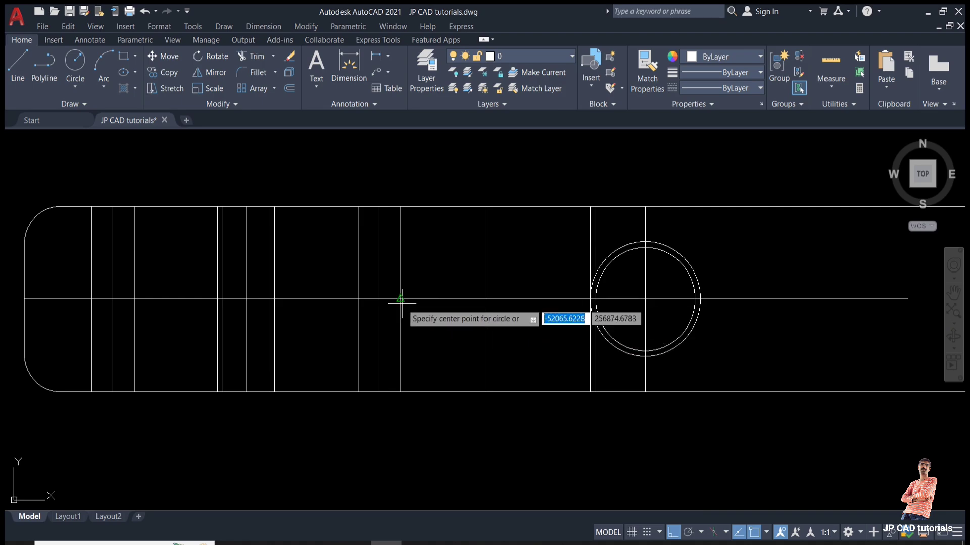
click(379, 299)
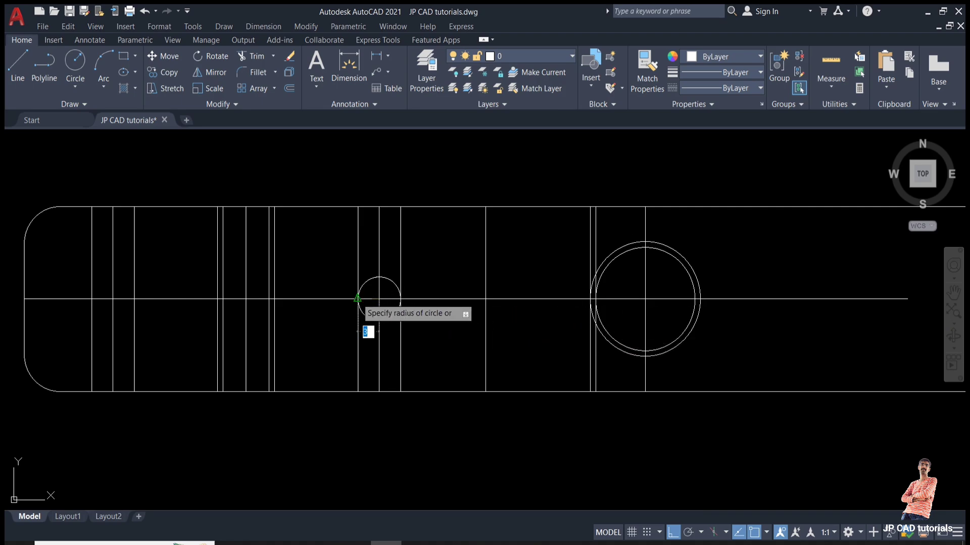
click(358, 299)
Draw two concentric circles for the M8 hole in the top view's left half, through its inner and outer projected edges.
key(Return)
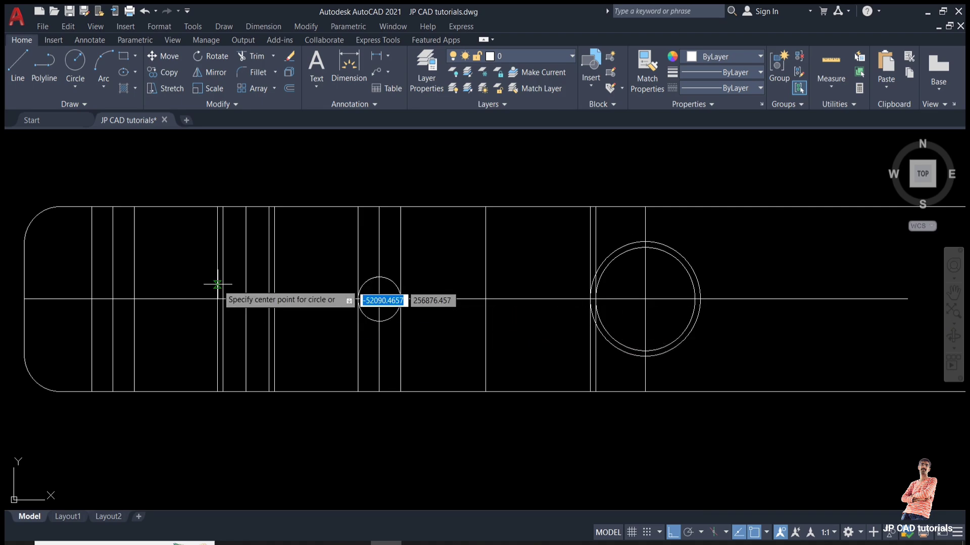
click(245, 298)
click(268, 298)
key(Return)
key(Return)
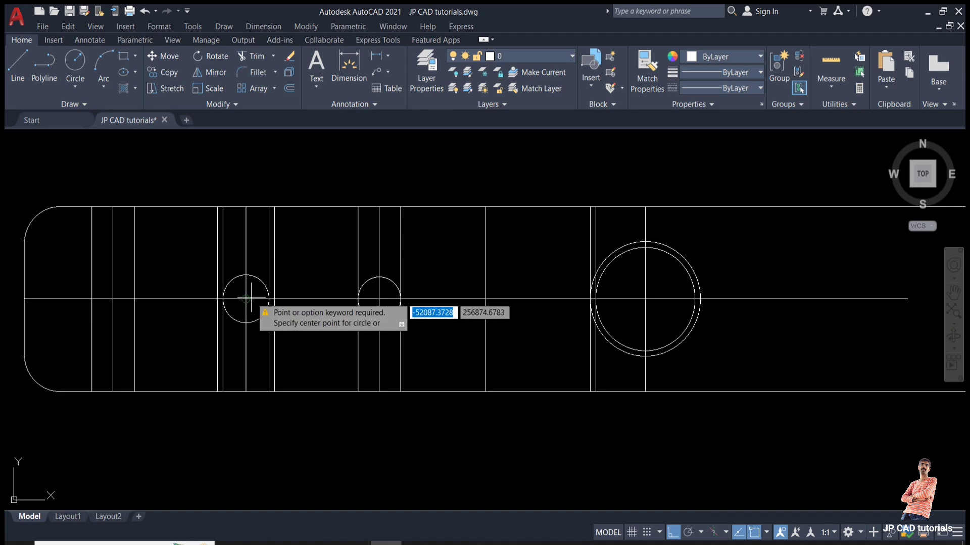
click(246, 298)
click(274, 298)
Draw the circle of the Ø6 hole nearest the top view's left end, sized to its projected edges.
key(Return)
key(Return)
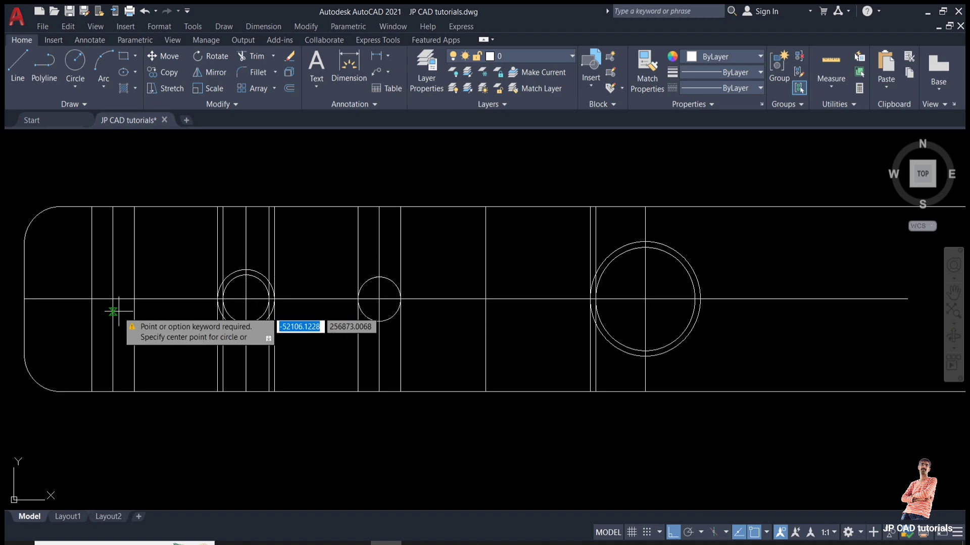
click(112, 299)
click(135, 299)
scroll(158, 296, down, 2)
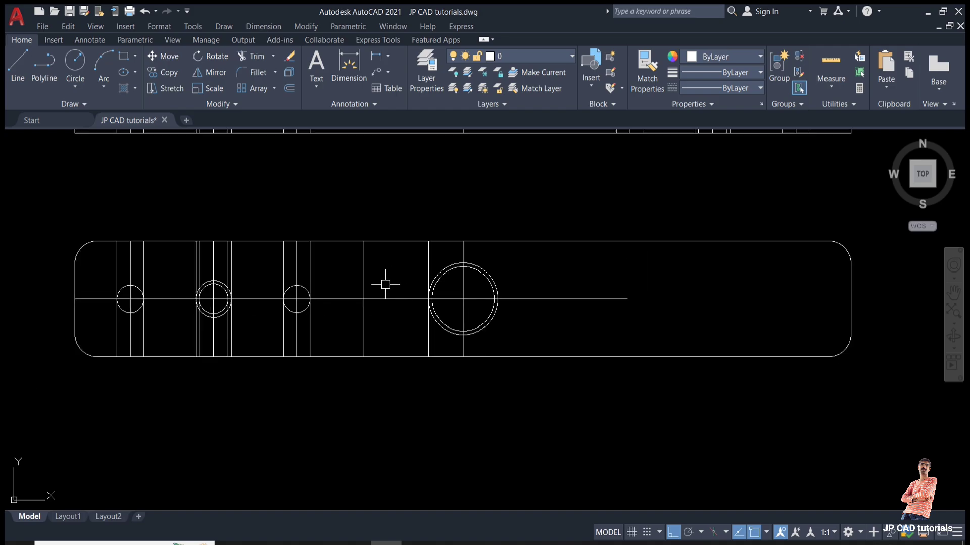
Erase the vertical projection lines of the M14, Ø6 and M8 holes from the top view, keeping the slot-end line and the centreline.
key(Return)
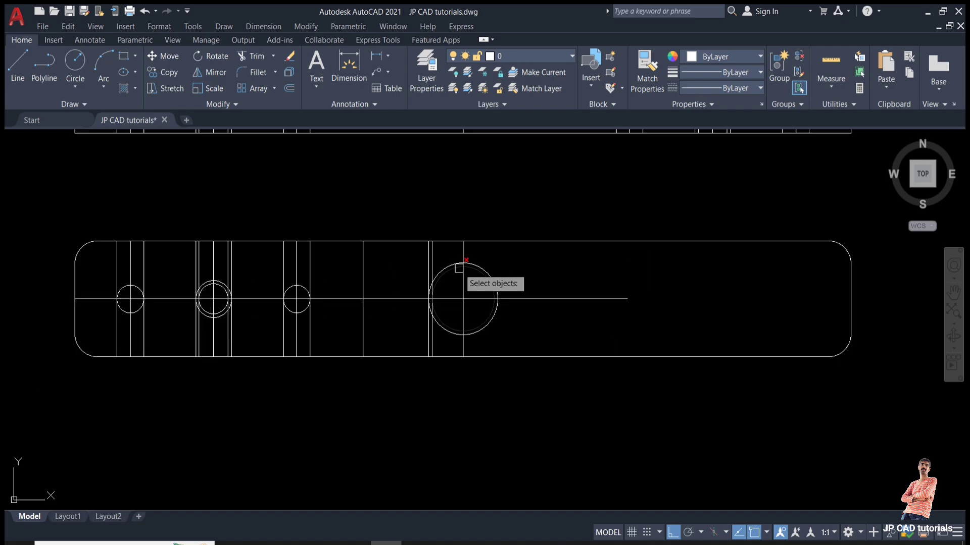
click(441, 251)
click(350, 262)
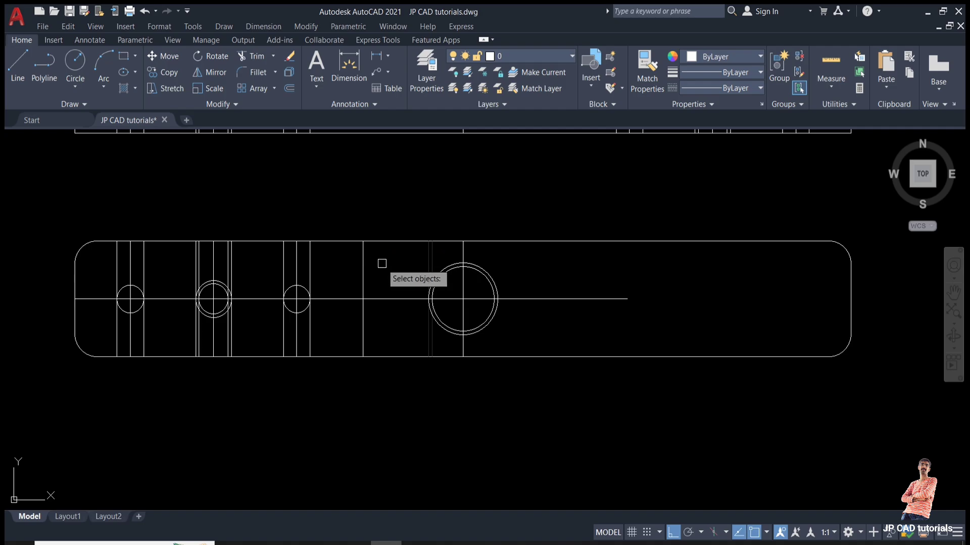
key(Return)
click(337, 271)
click(137, 262)
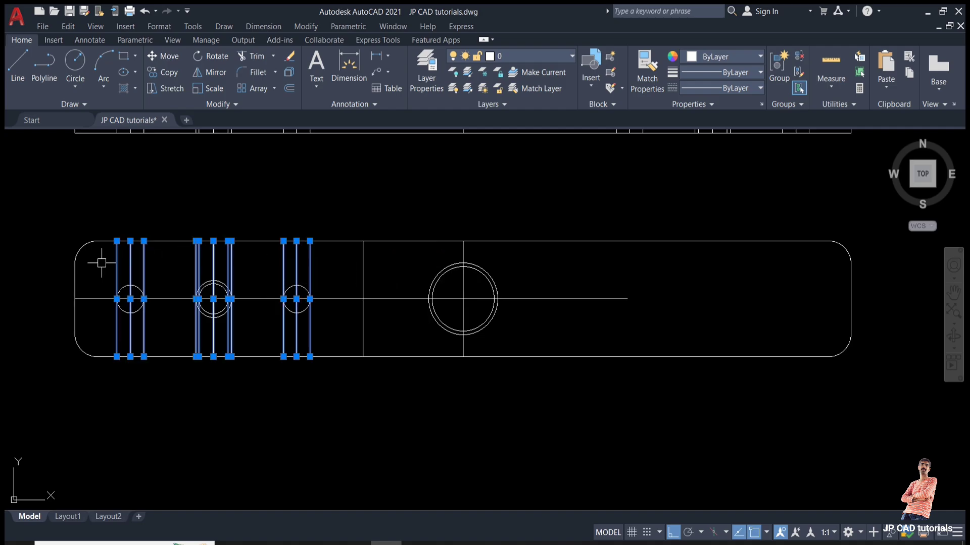
key(Return)
Erase the horizontal construction line running through the hole centres of the top view.
scroll(298, 264, down, 5)
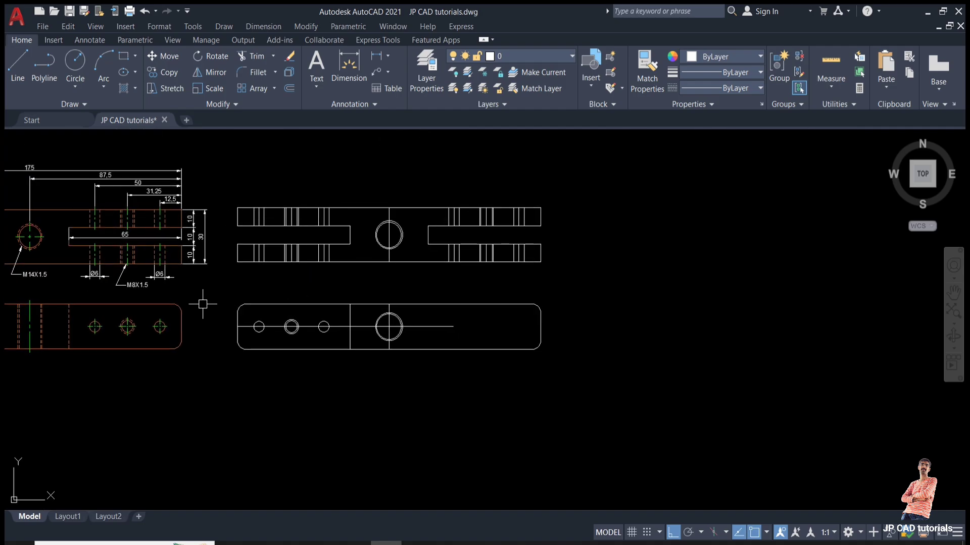
middle_drag(203, 304, 399, 308)
scroll(542, 325, up, 2)
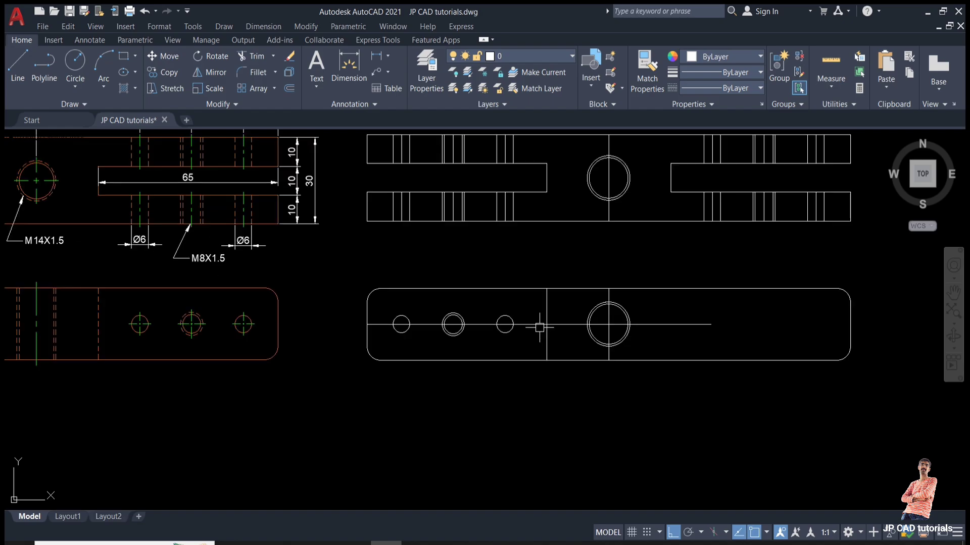
middle_drag(539, 327, 465, 353)
scroll(472, 253, down, 1)
middle_drag(472, 253, 466, 272)
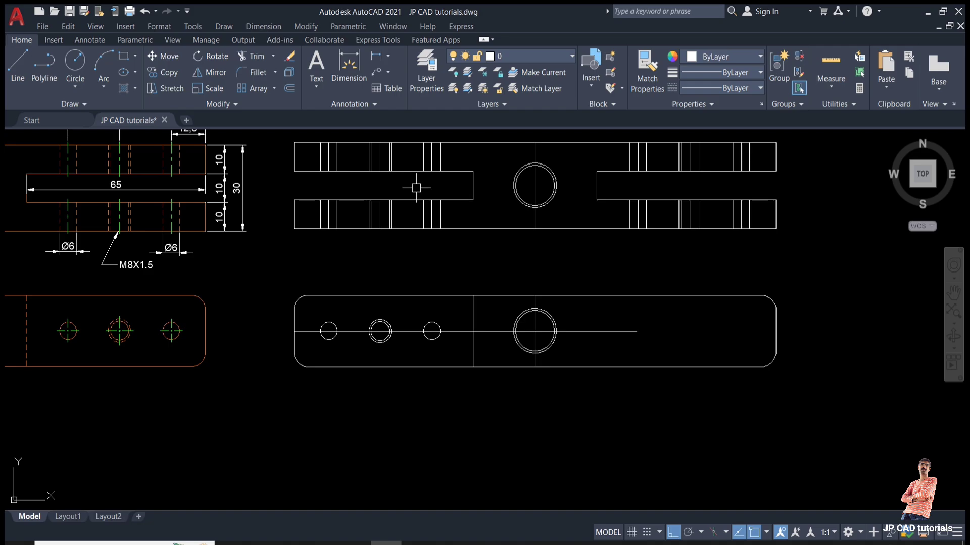
scroll(461, 333, up, 2)
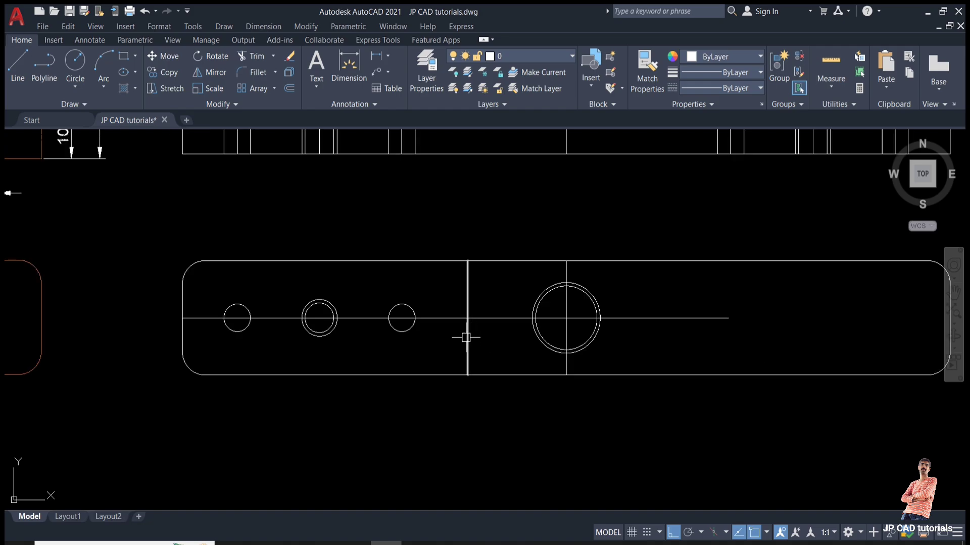
click(476, 314)
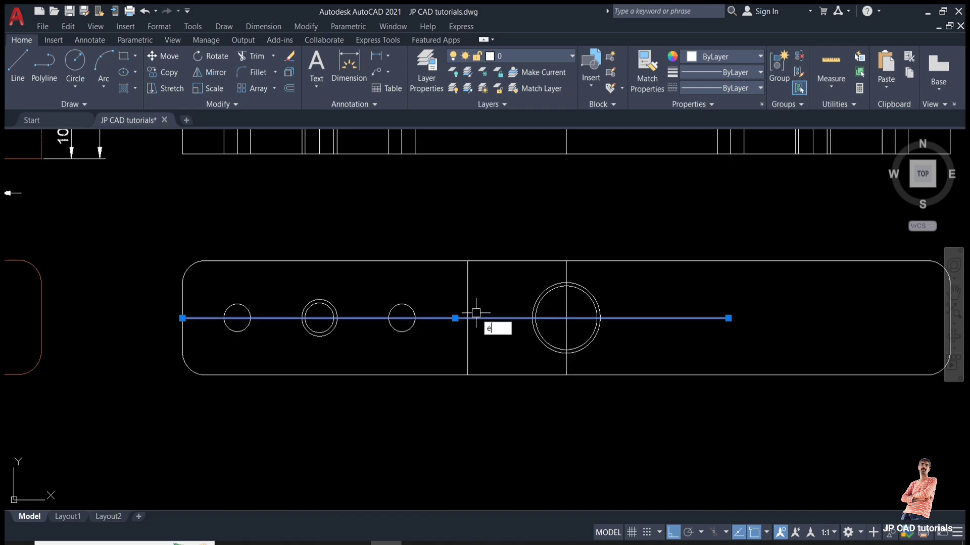
text(e)
key(Return)
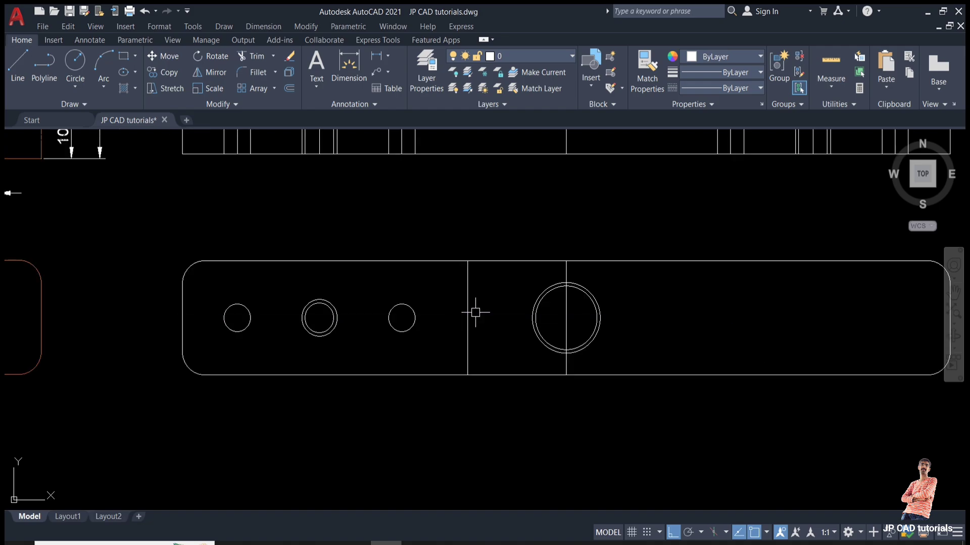
Mirror the left-hand Ø6 and M8 hole circles and the slot-end line about the top view's vertical centreline, keeping the originals.
click(432, 286)
click(213, 346)
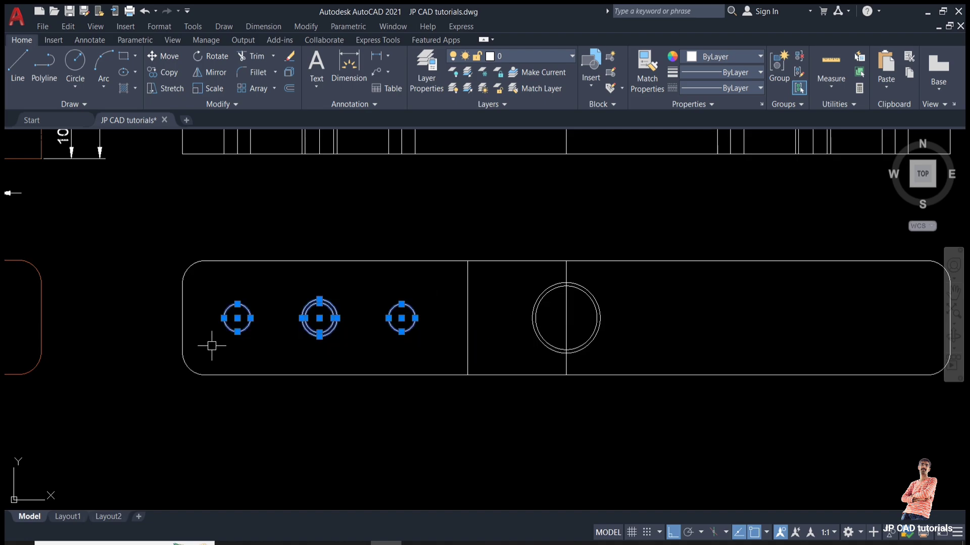
click(468, 327)
text(m)
key(Return)
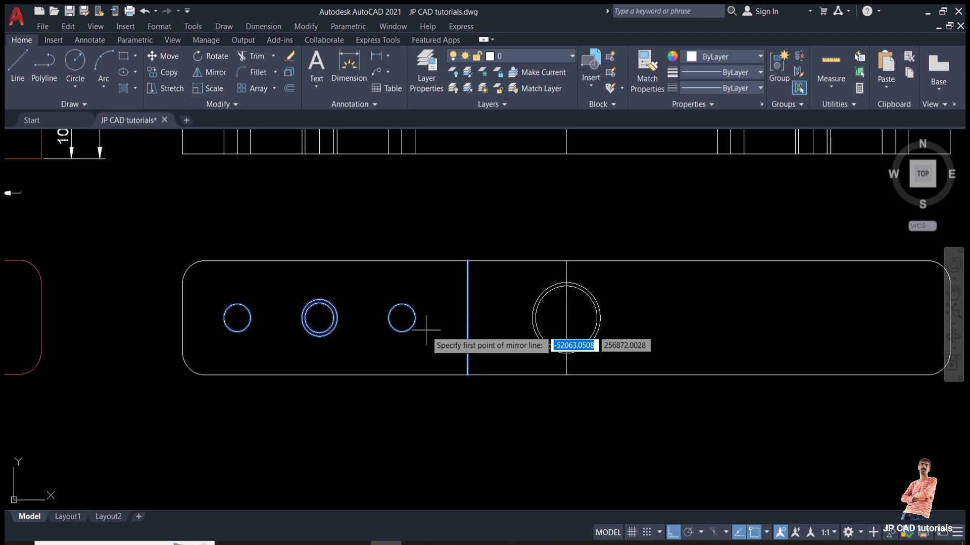
click(566, 262)
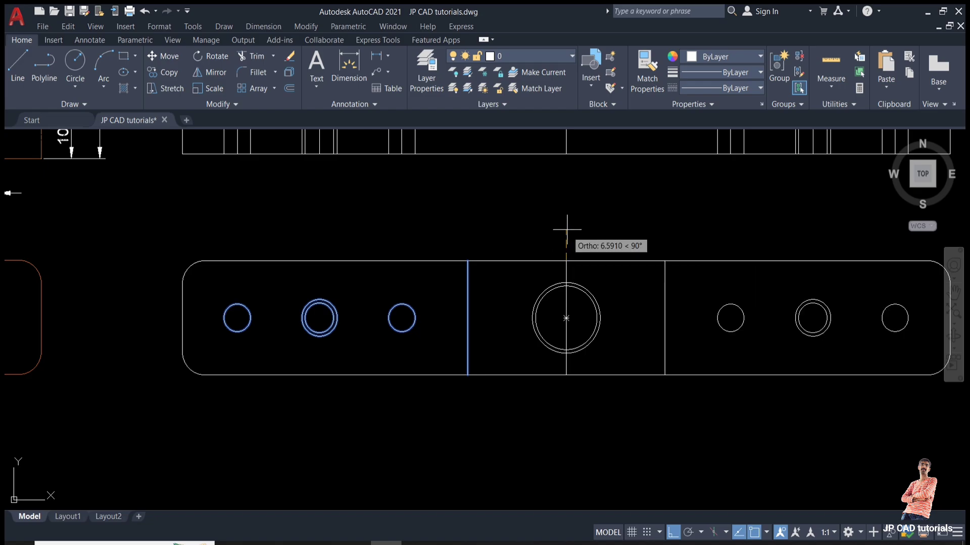
click(567, 228)
key(Return)
Try loading the CENTER linetype from acadiso.lin in the Linetype Manager, skipping the reload of linetypes already loaded.
scroll(520, 252, down, 2)
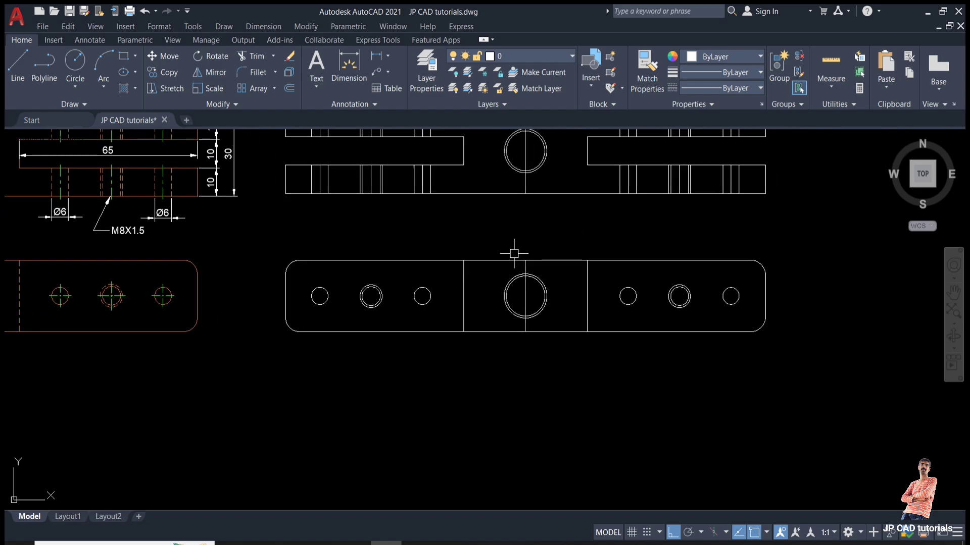
middle_drag(516, 254, 505, 330)
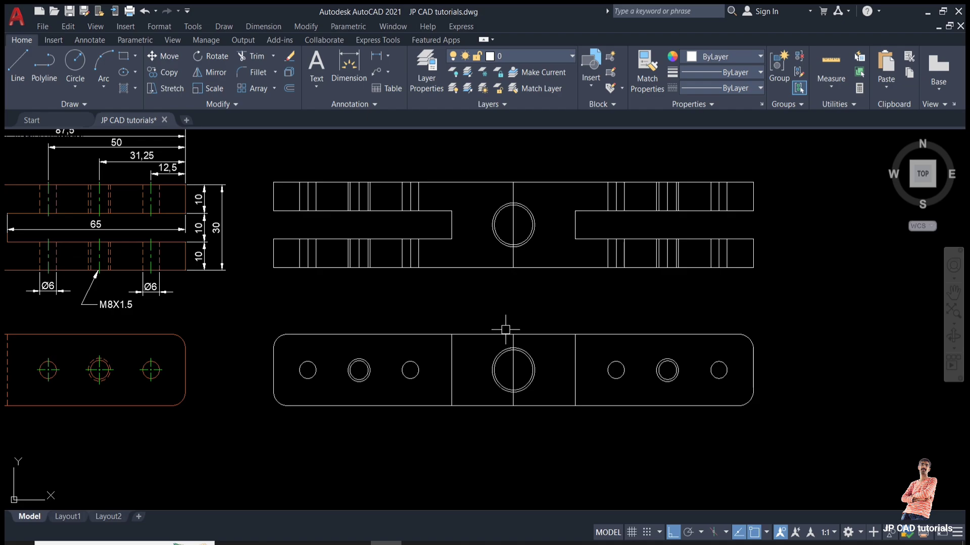
scroll(438, 238, up, 4)
click(424, 227)
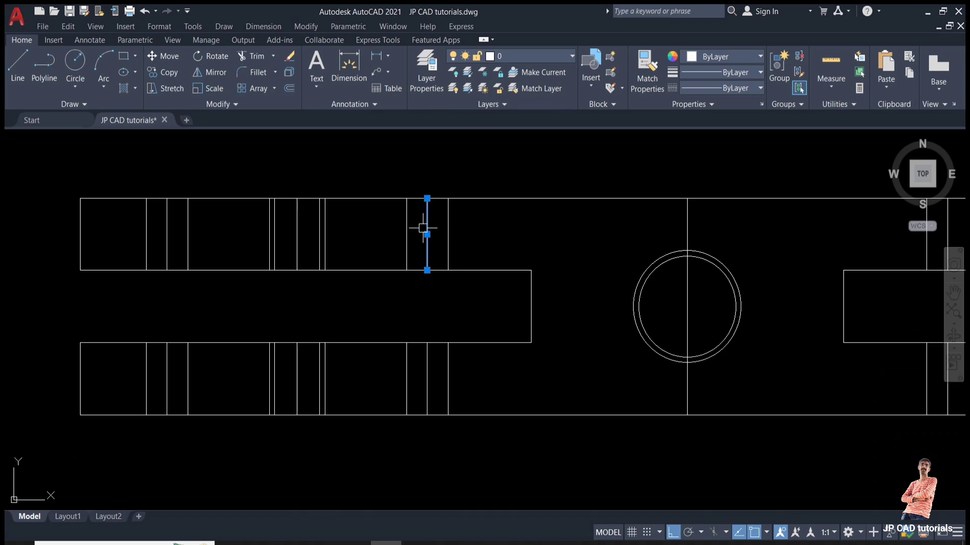
click(725, 87)
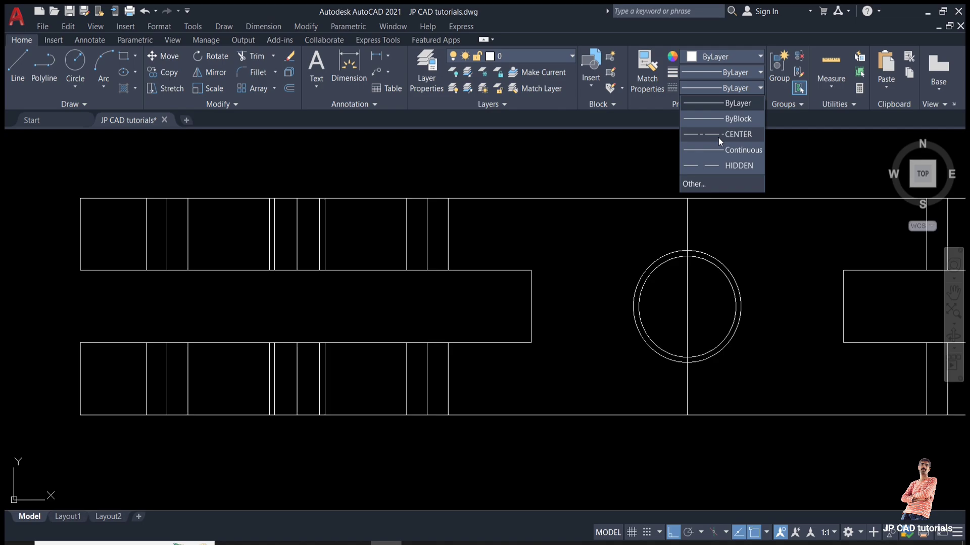
click(699, 185)
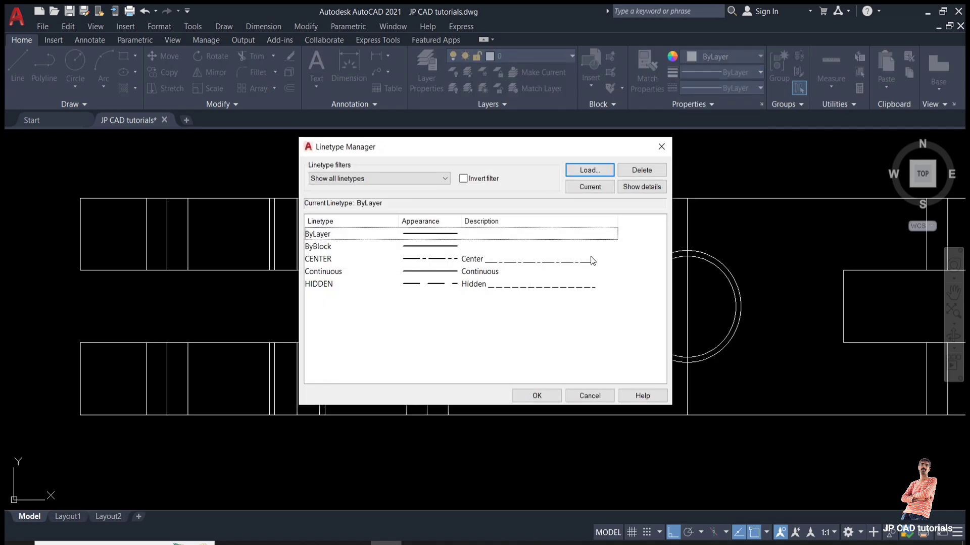
click(583, 173)
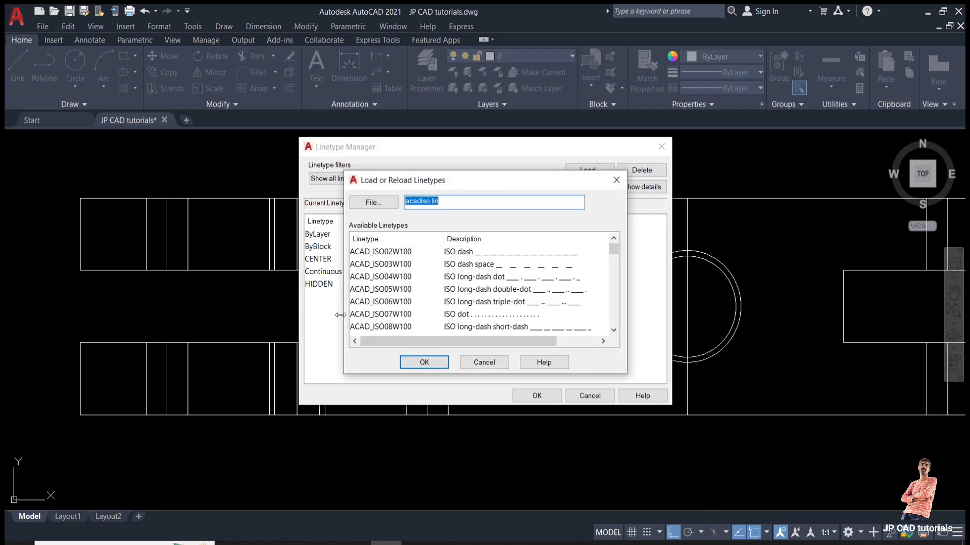
scroll(381, 287, down, 12)
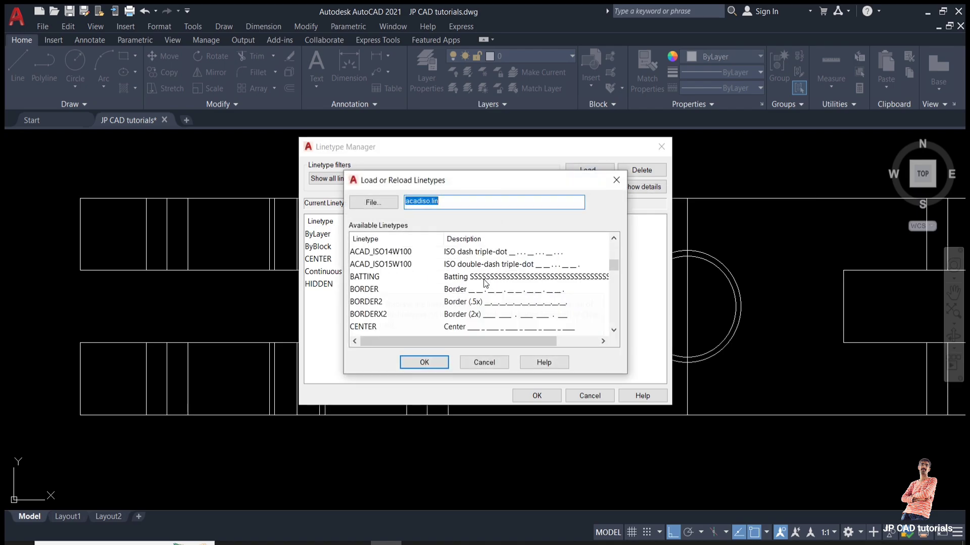
scroll(483, 283, up, 12)
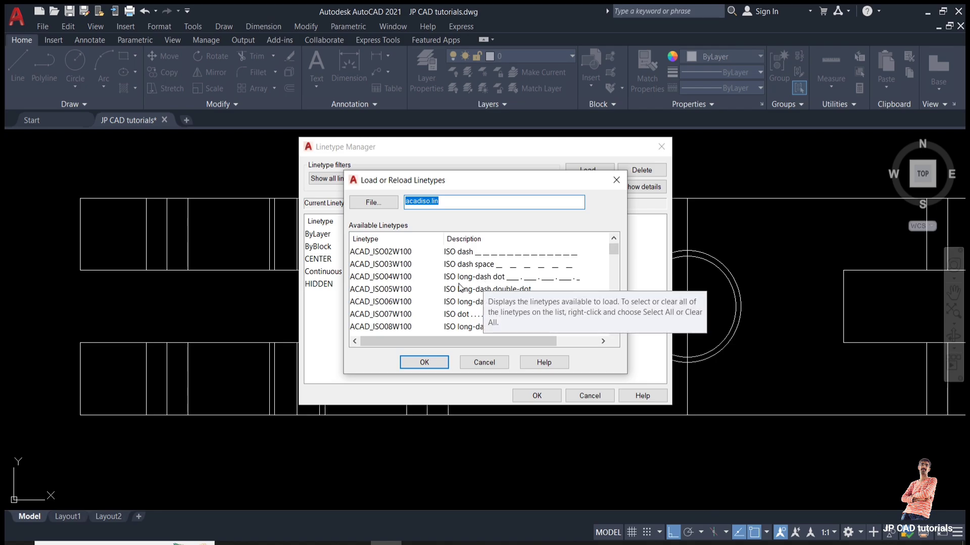
click(467, 281)
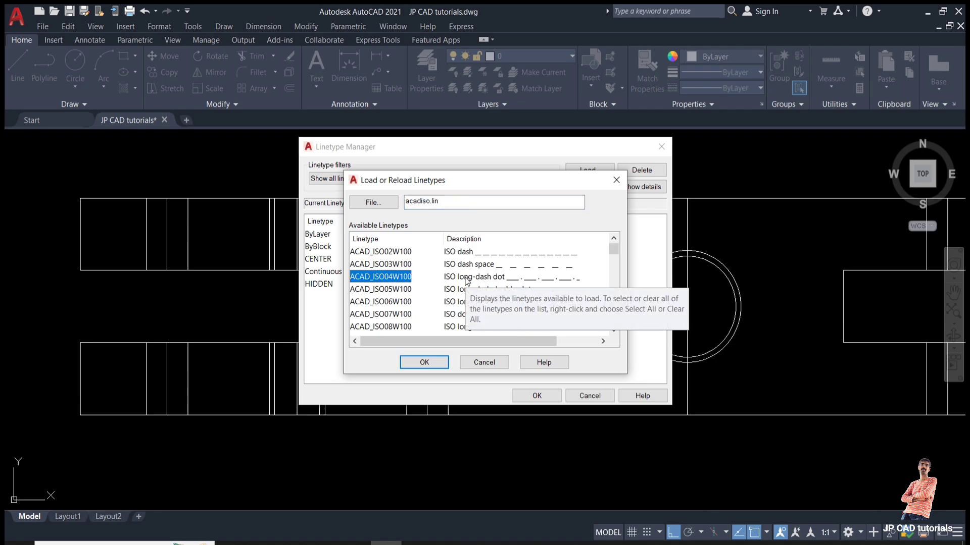
key(c)
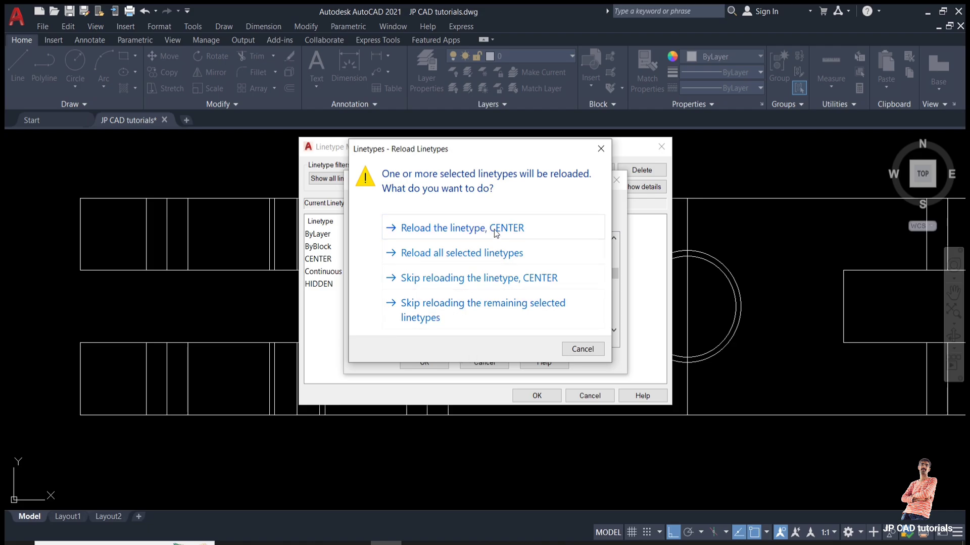
click(446, 312)
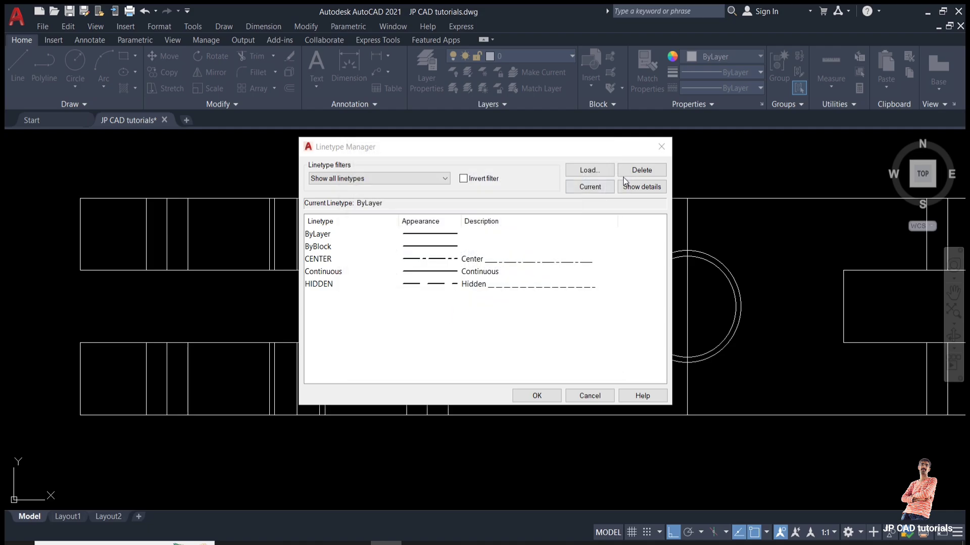
click(330, 263)
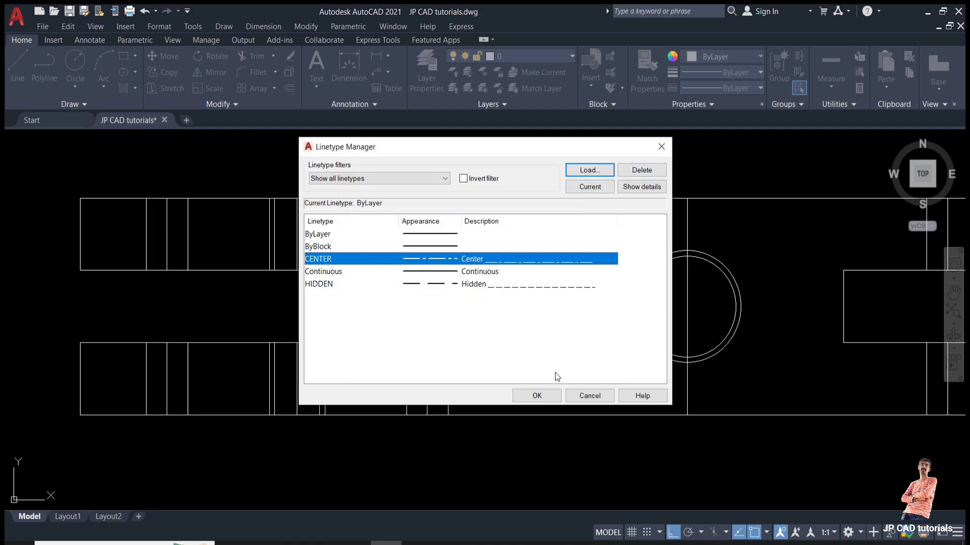
click(537, 397)
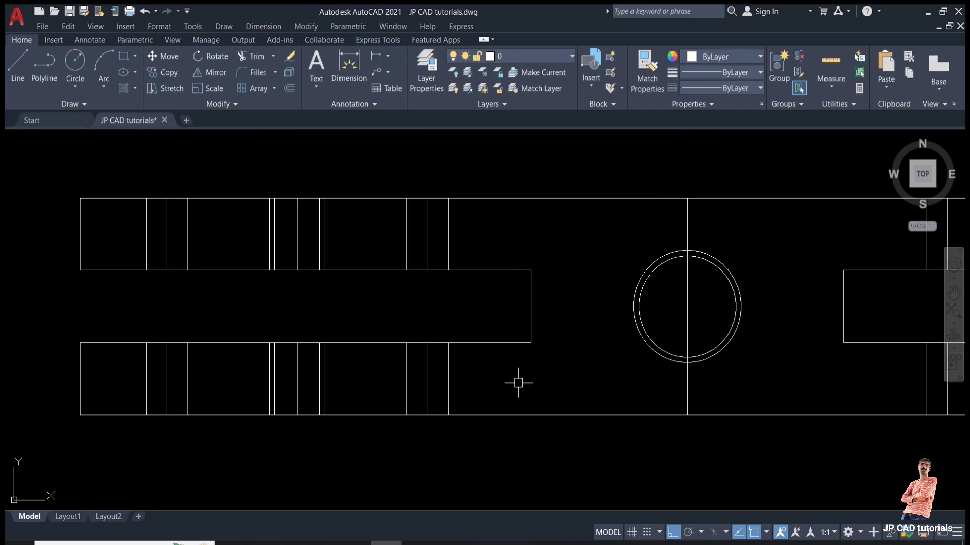
Assign the CENTER linetype to both centreline segments of the front view's left-hand Ø6 hole nearest the slot's closed end.
click(433, 378)
click(422, 378)
click(433, 253)
click(421, 234)
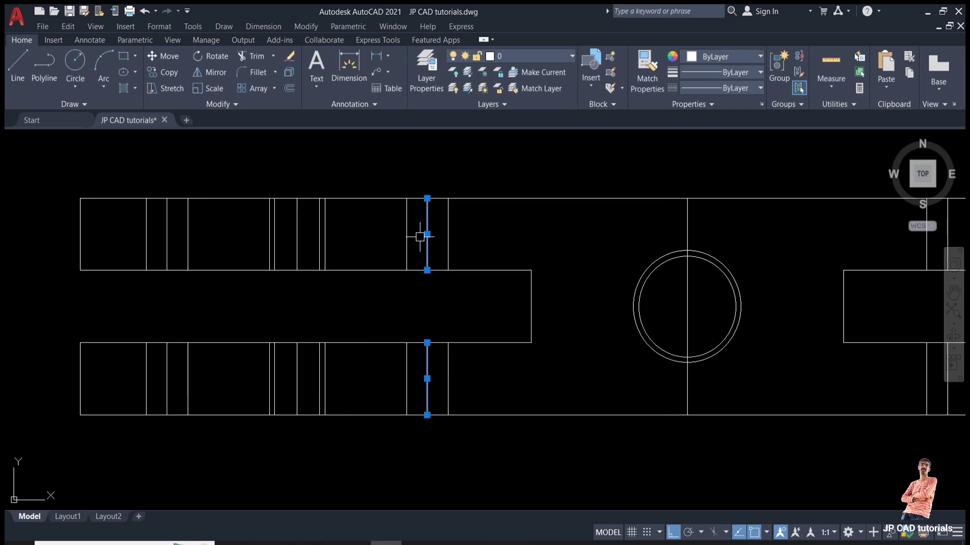
click(716, 92)
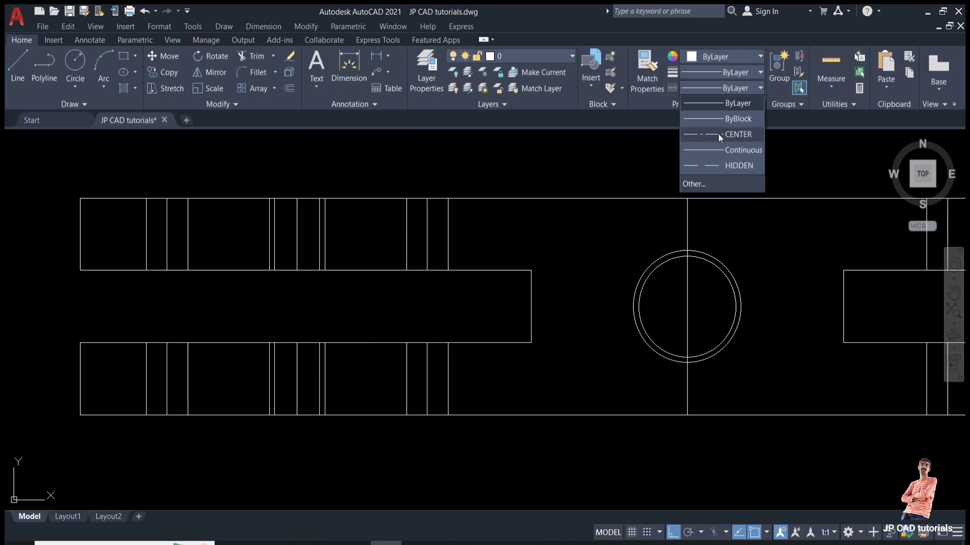
click(718, 136)
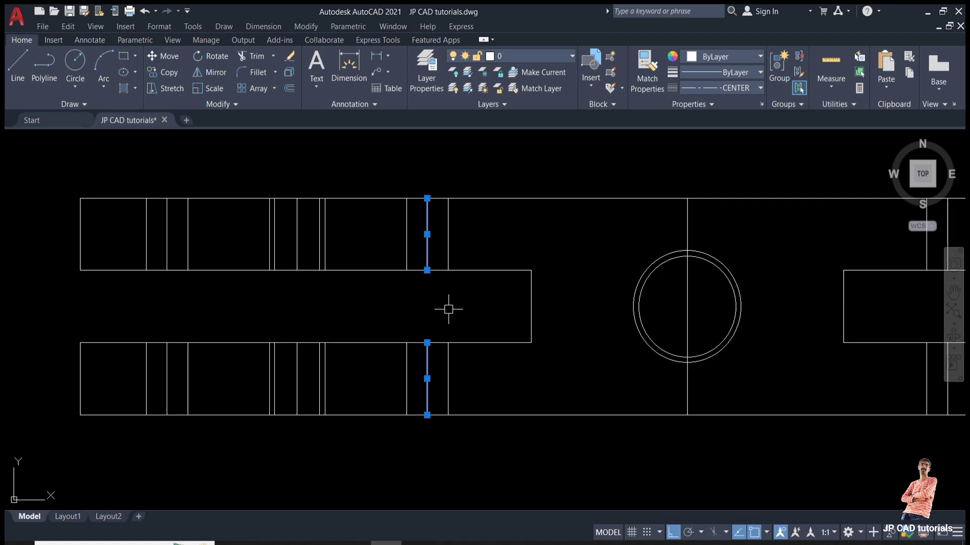
key(Escape)
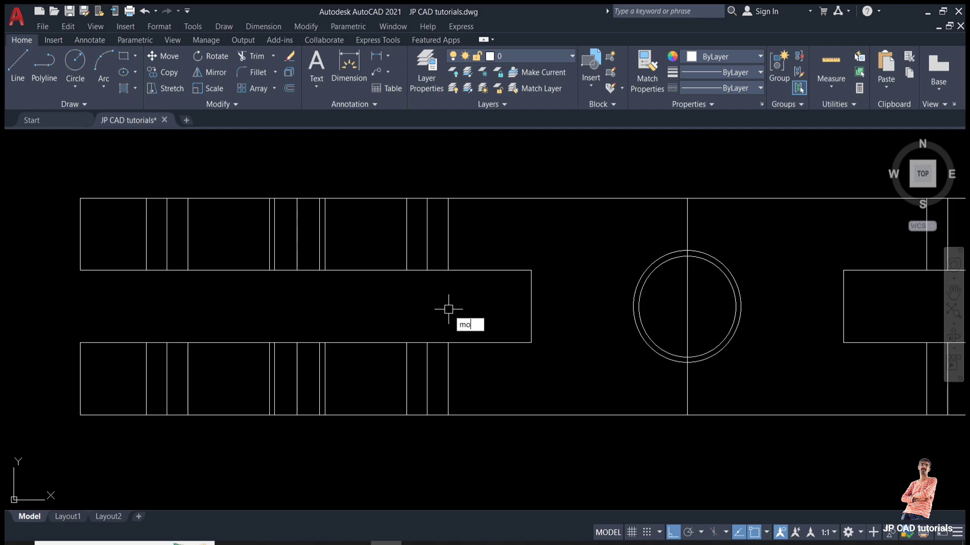
Set the linetype scale of that Ø6 hole's lower centreline segment to 0.1 in its properties, after trying 0.5 and 0.02.
key(Return)
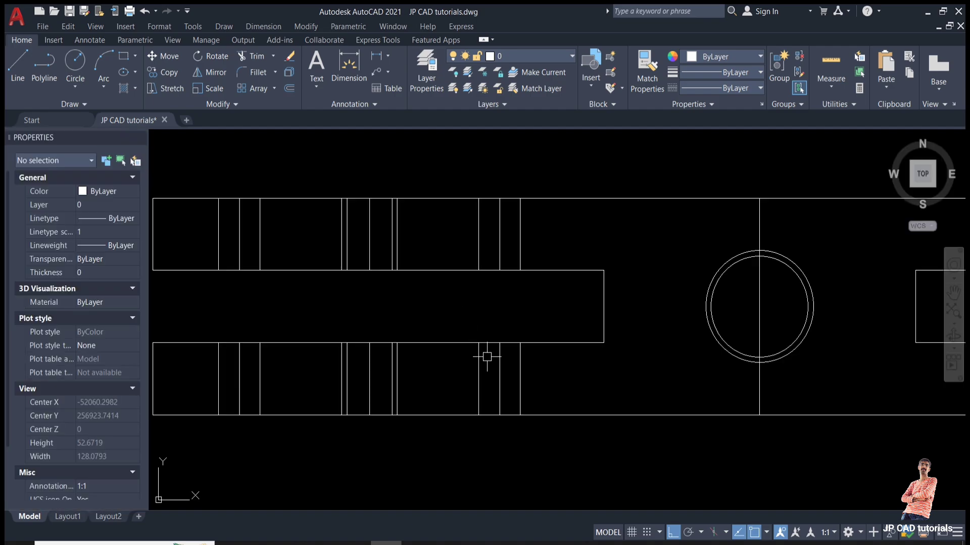
click(499, 373)
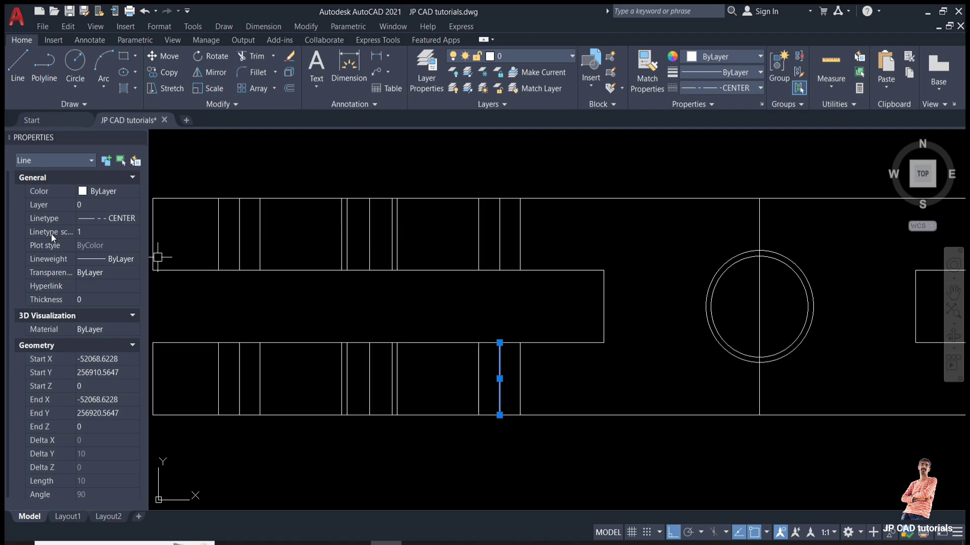
click(87, 232)
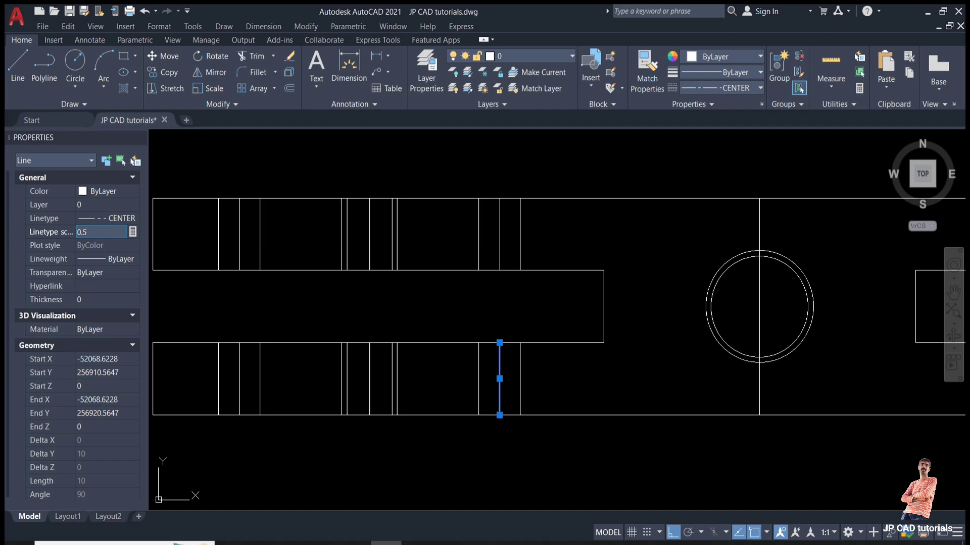
double_click(86, 231)
key(Return)
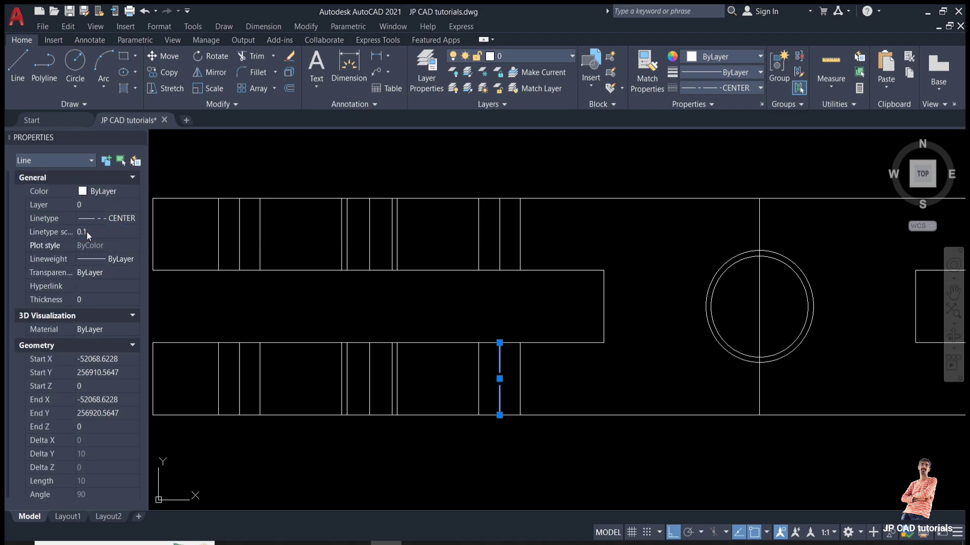
click(86, 231)
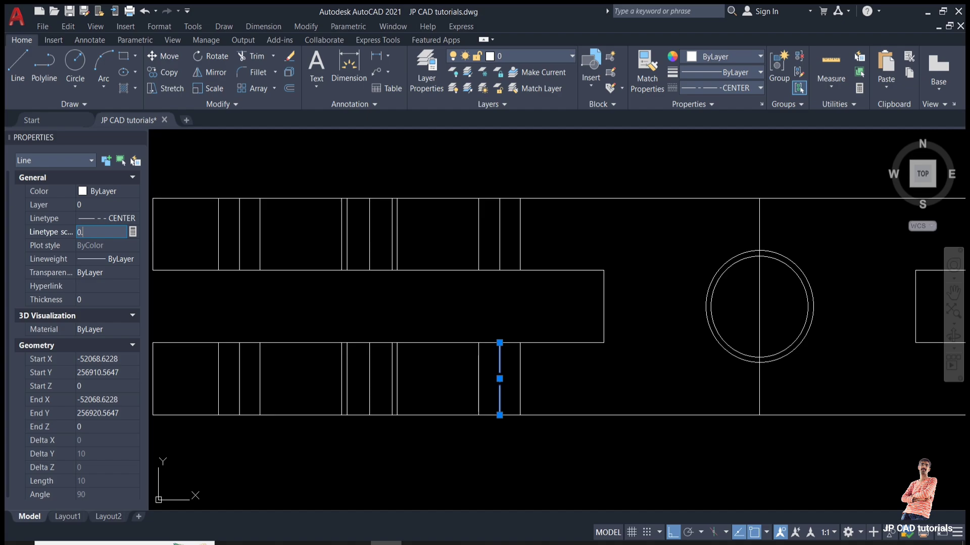
key(Return)
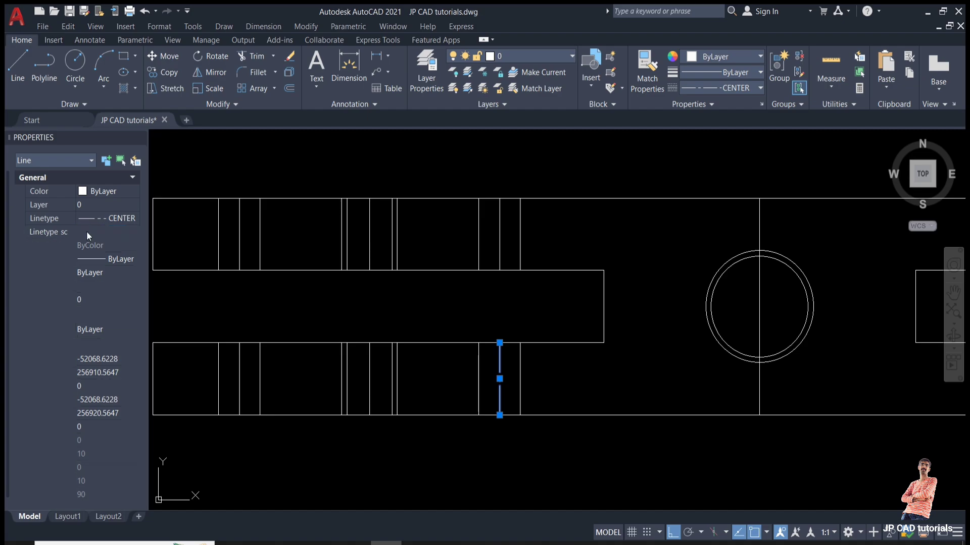
click(86, 231)
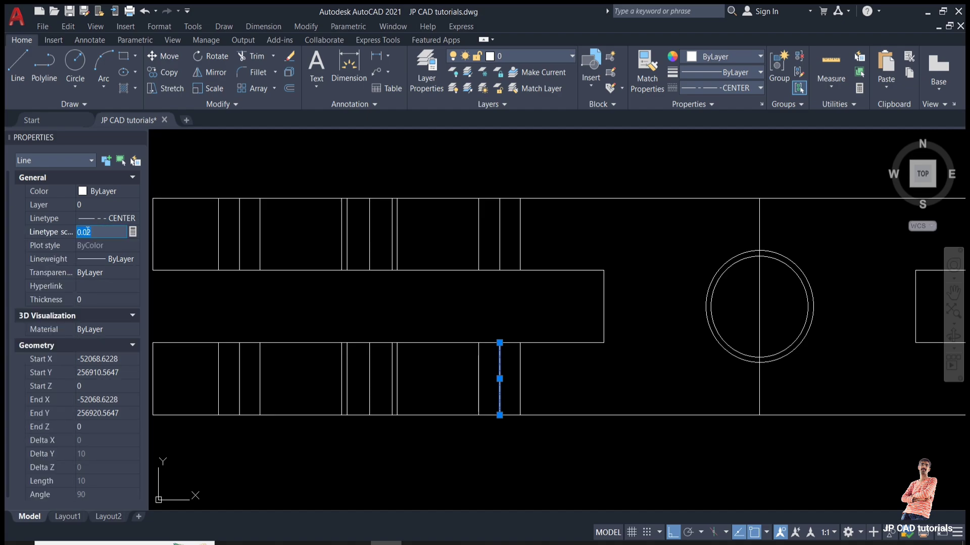
text(0.1)
key(Return)
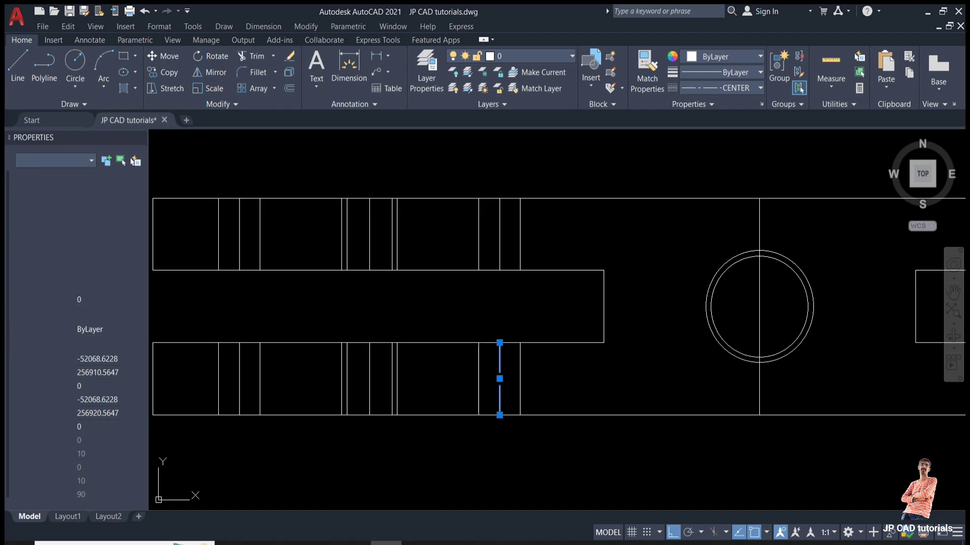
key(Escape)
Extend the lower centreline segment of the Ø6 hole by 1 unit beyond both the slot edge and the bar's bottom edge.
scroll(500, 384, up, 4)
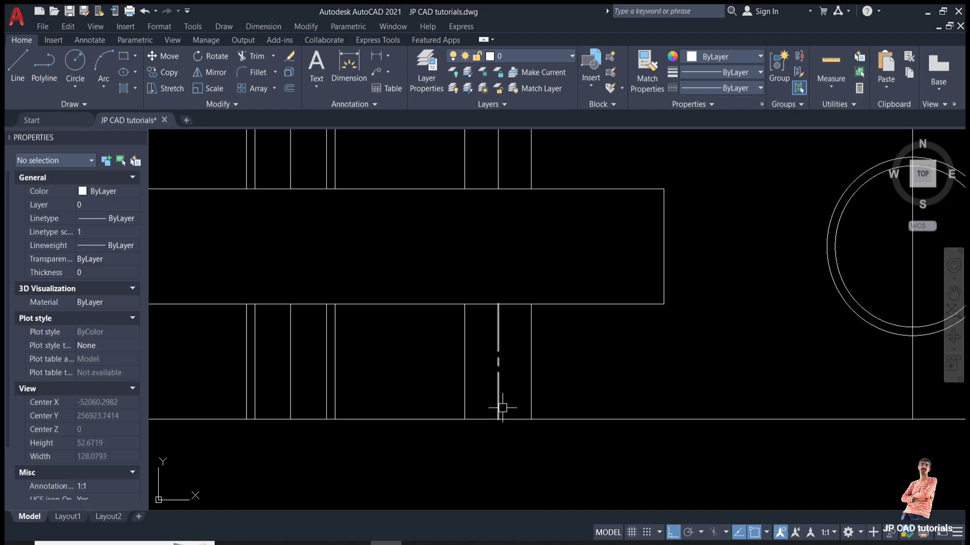
click(481, 318)
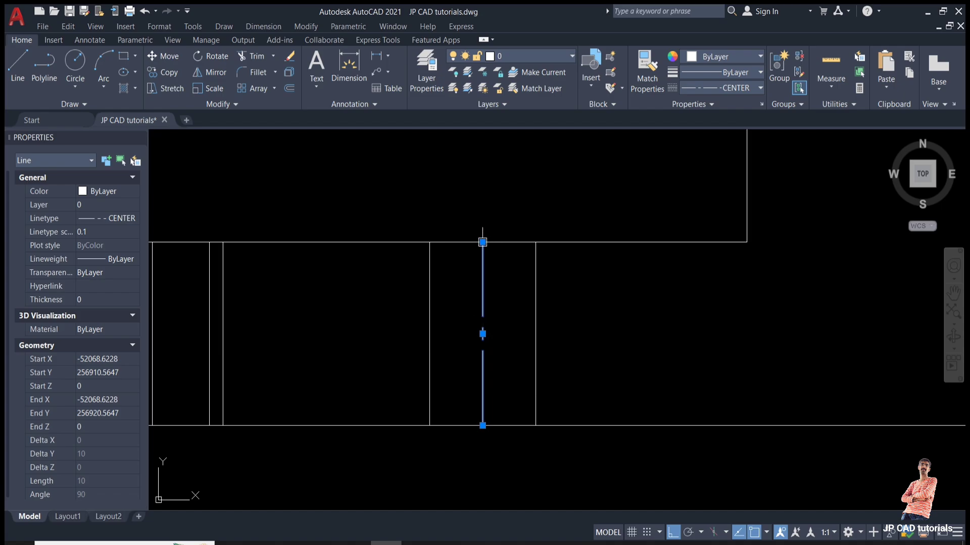
click(482, 242)
text(1)
key(Return)
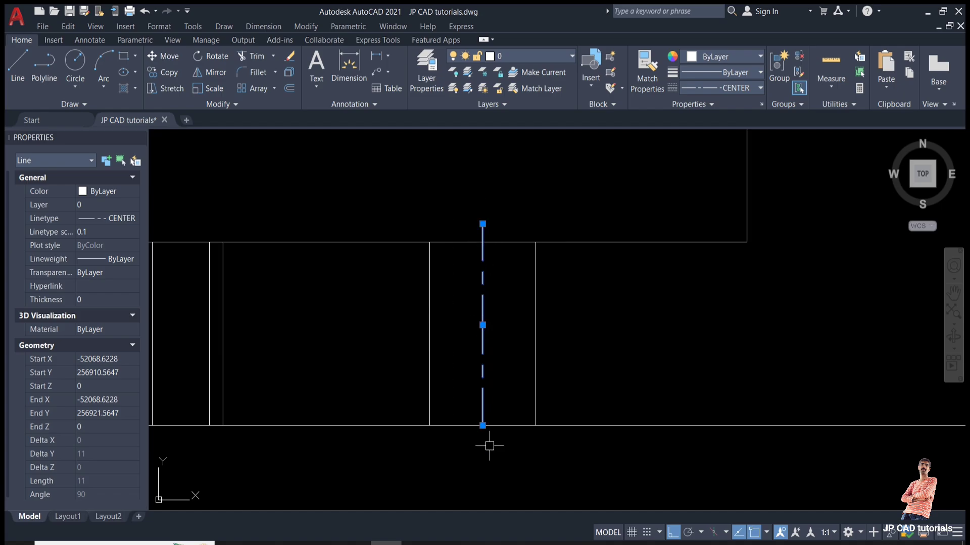
click(482, 426)
text(1)
key(Return)
key(Escape)
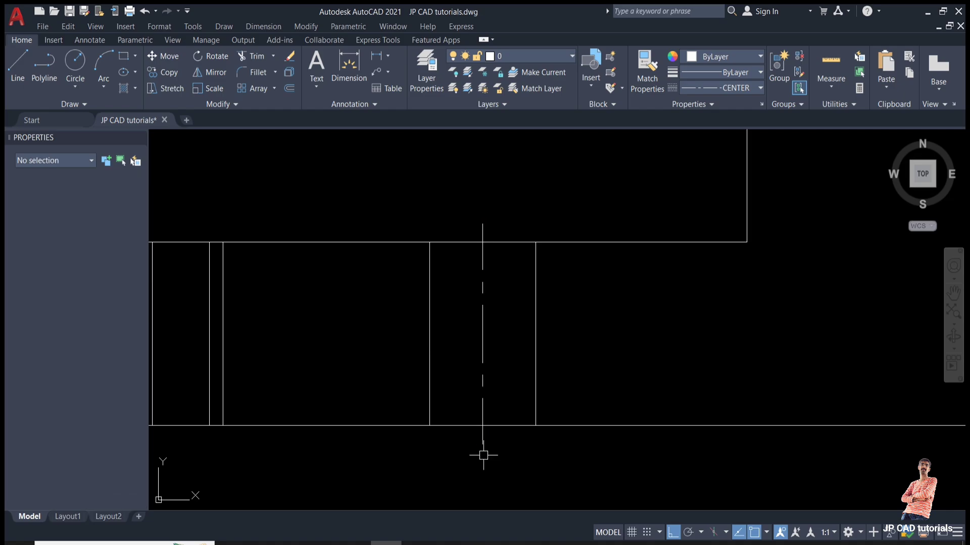
Match the properties of the scaled centreline onto the other five hole centreline segments in the front view's left half.
scroll(500, 374, down, 3)
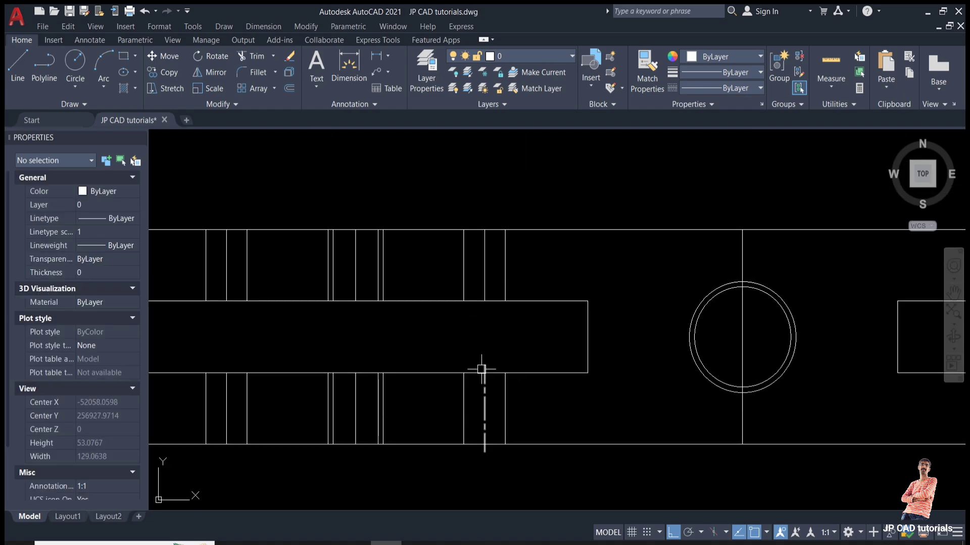
text(ma)
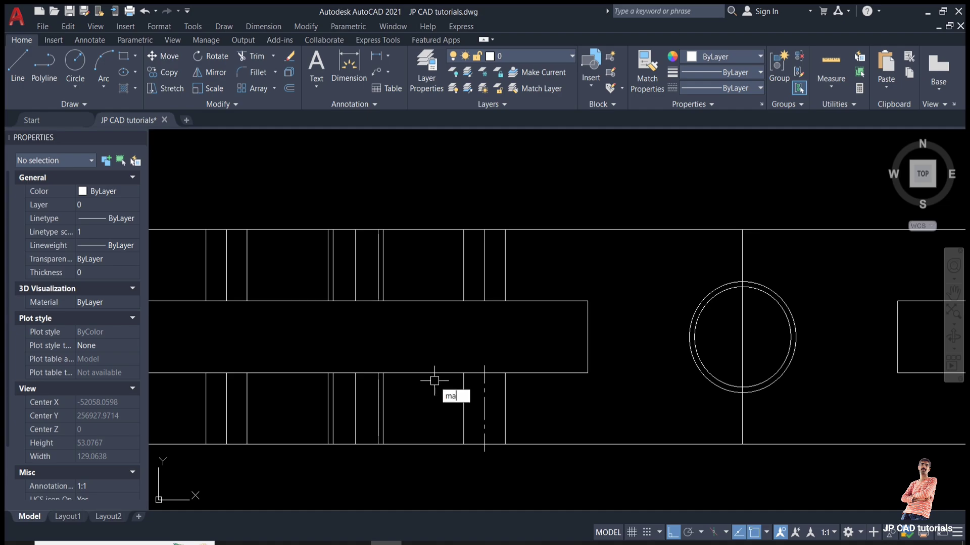
key(Return)
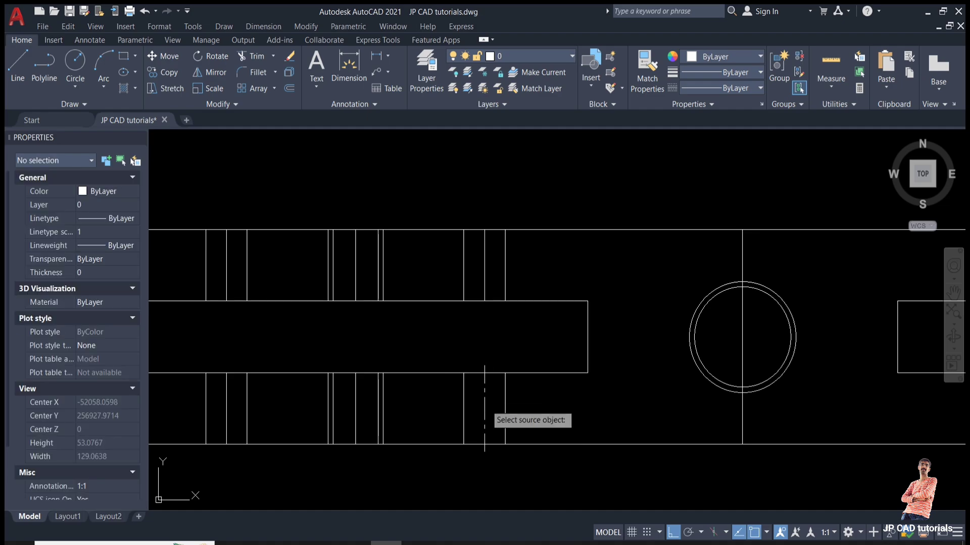
click(484, 403)
click(481, 284)
click(359, 270)
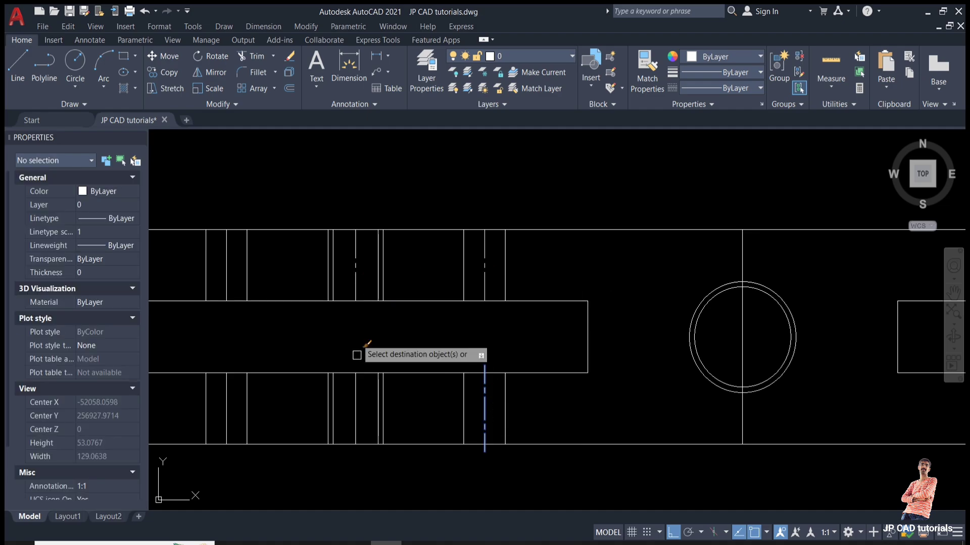
click(352, 400)
click(227, 407)
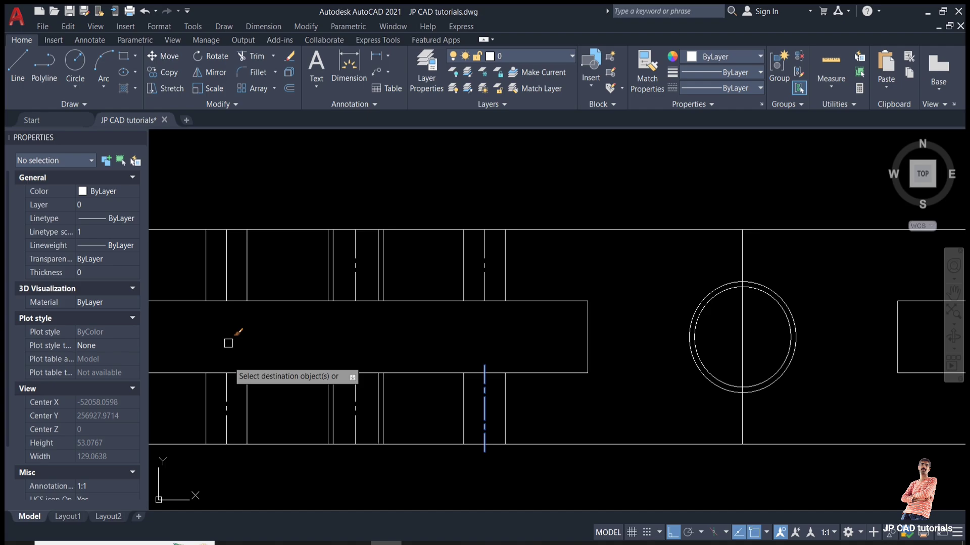
click(228, 277)
scroll(238, 281, down, 2)
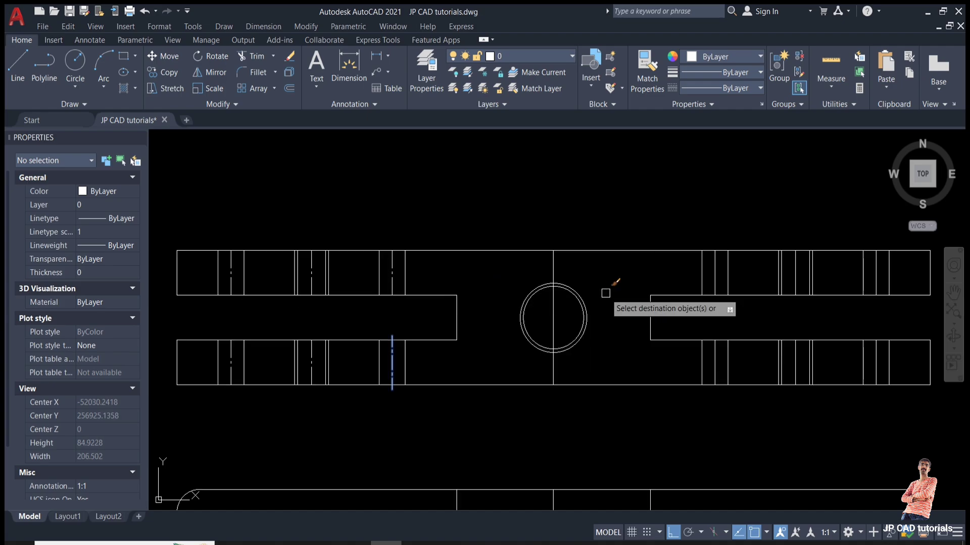
Match the properties of an upper-left hole centreline onto the six hole centreline segments in the front view's right half.
middle_drag(636, 300, 468, 307)
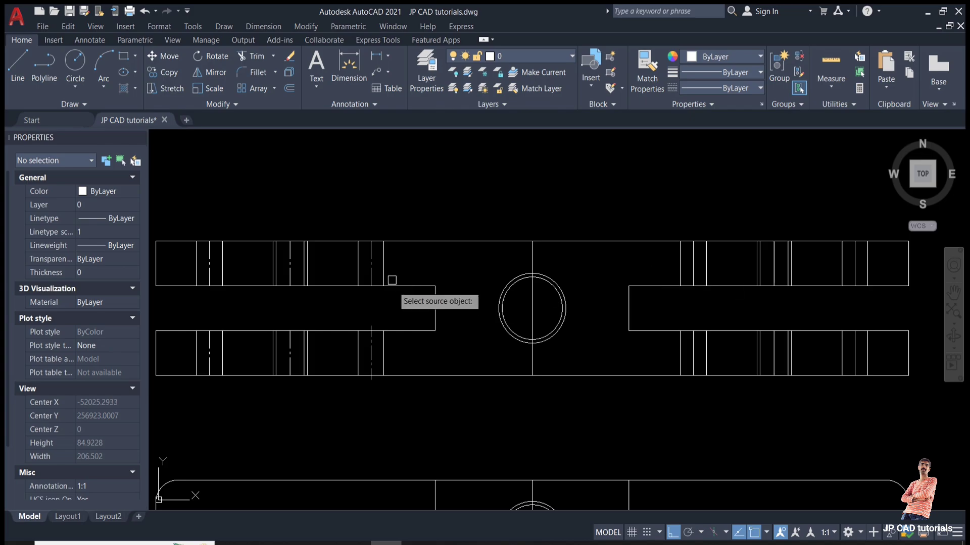
click(371, 269)
click(693, 261)
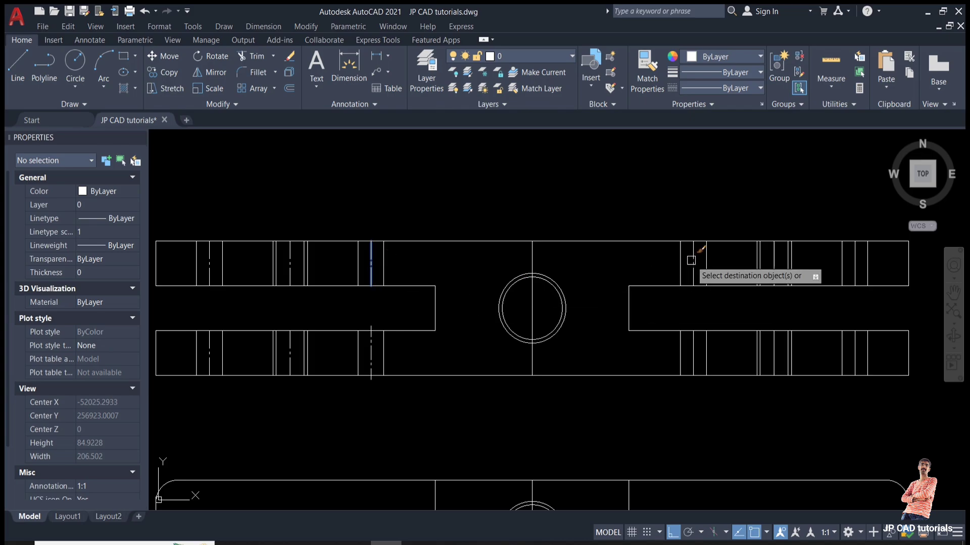
click(693, 354)
click(773, 264)
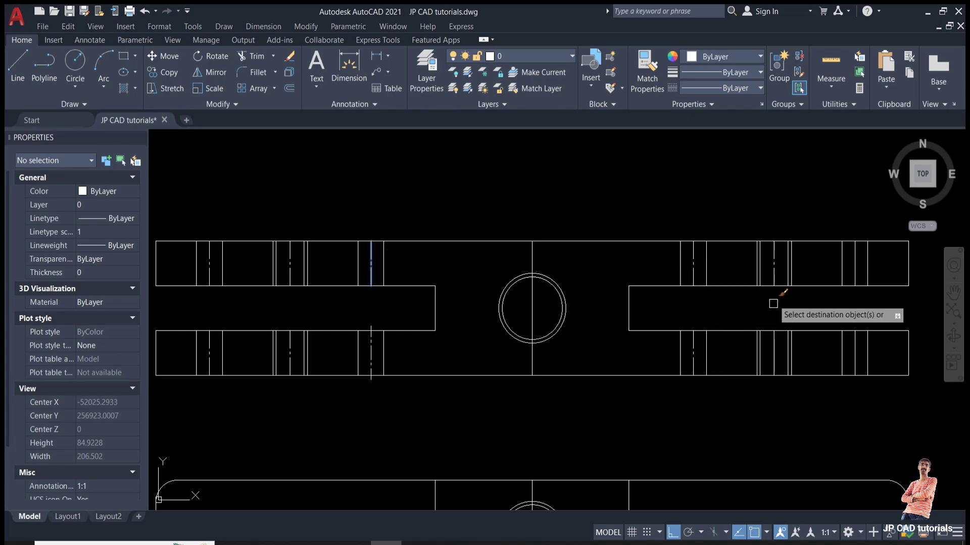
click(774, 352)
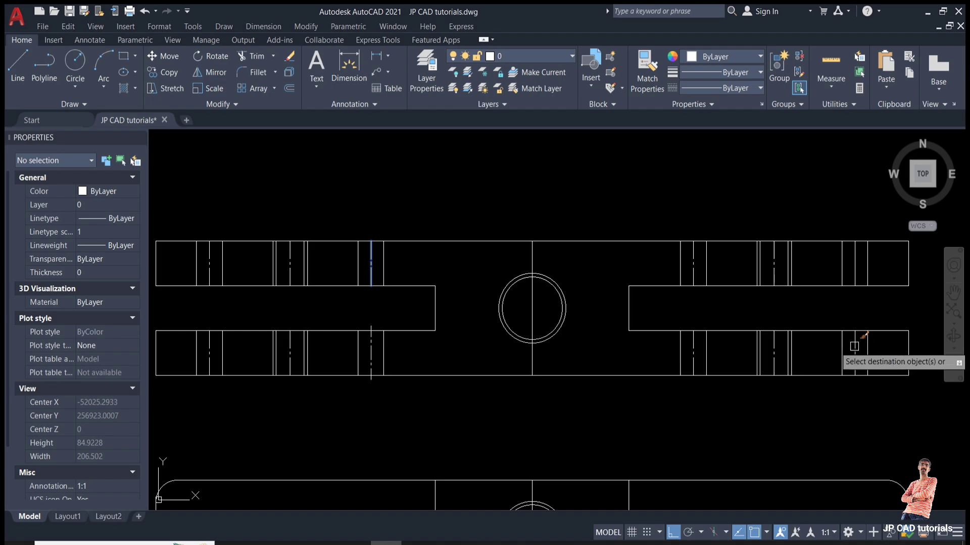
click(855, 275)
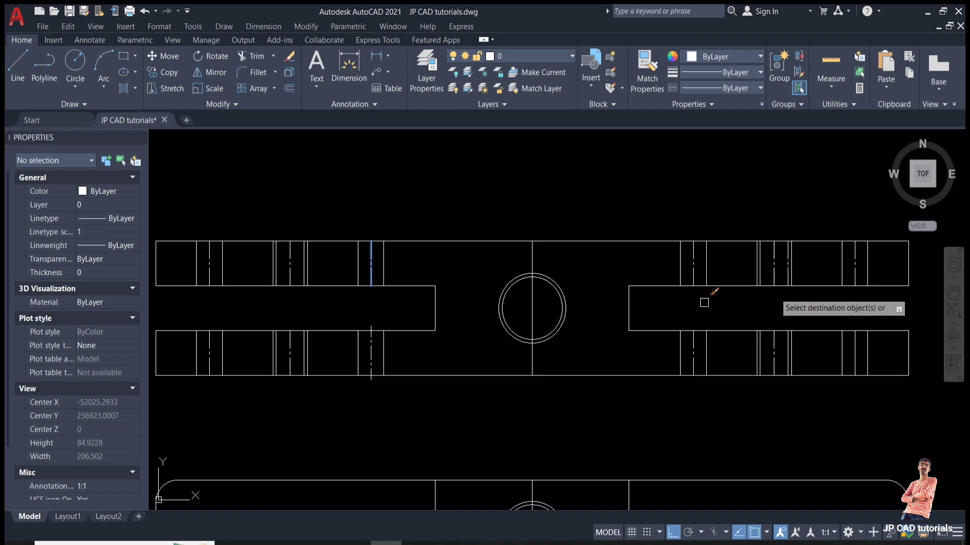
Match the same centreline properties onto the vertical lines through the large central hole in both the front and top views.
click(534, 308)
middle_drag(535, 410, 611, 188)
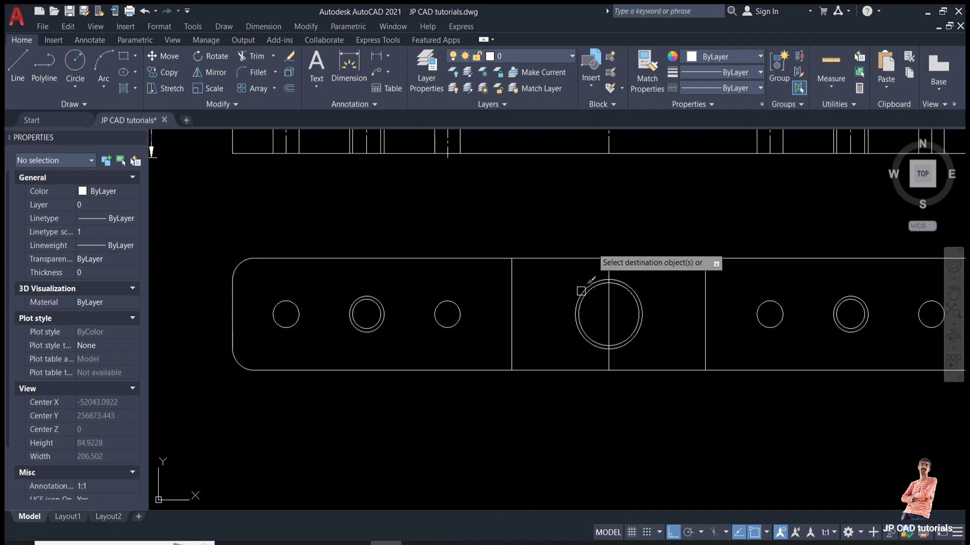
click(609, 315)
scroll(441, 356, down, 2)
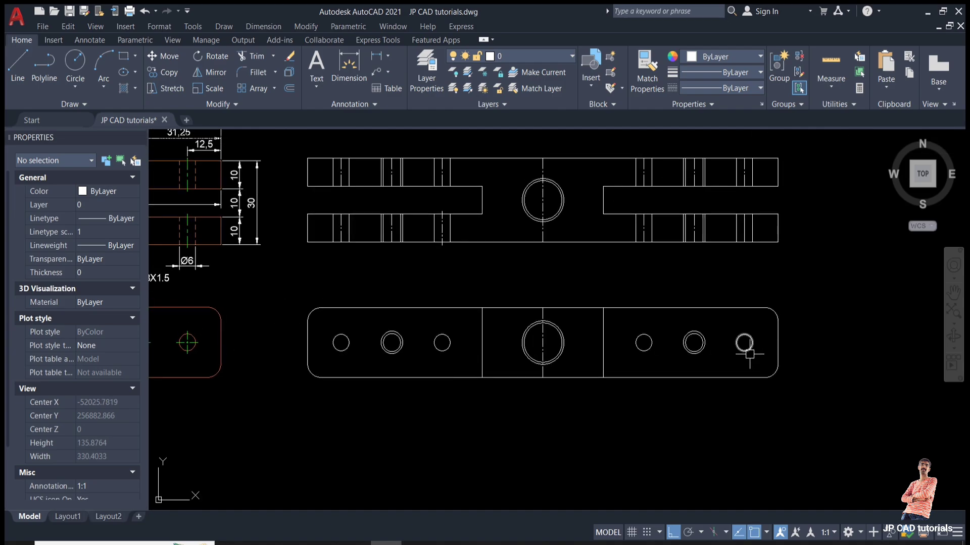
Draw vertical and horizontal lines between opposite quadrants of the small hole nearest the top view's left end.
scroll(342, 350, up, 4)
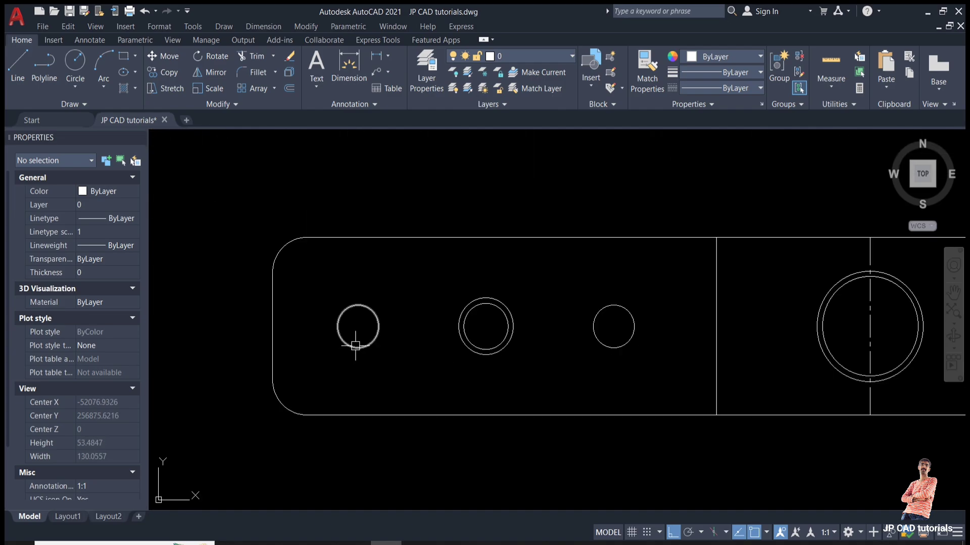
text(l)
key(Return)
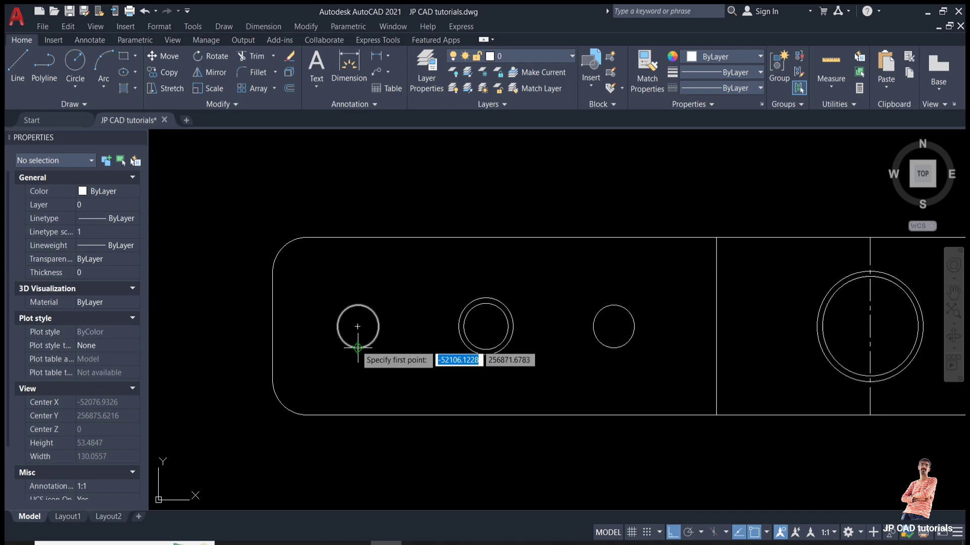
click(357, 305)
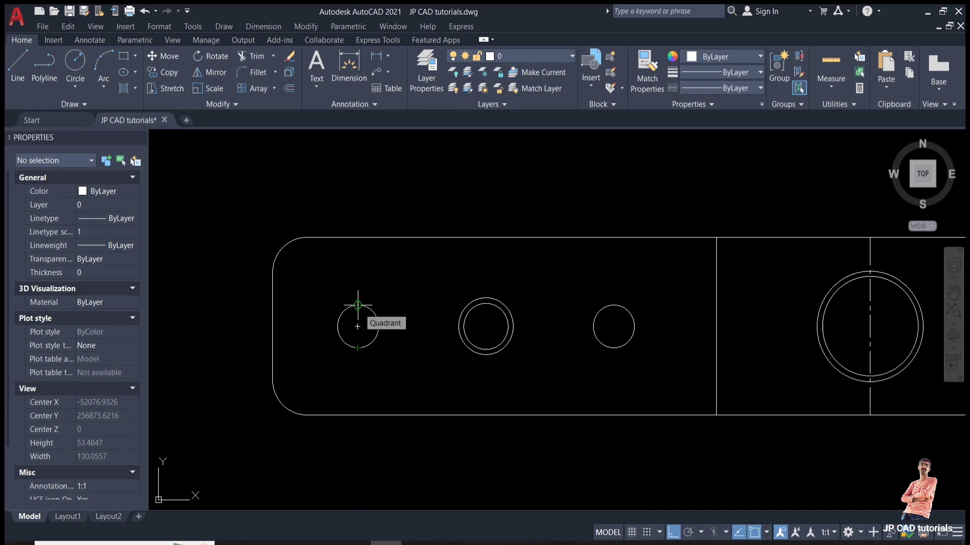
key(Return)
key(Return)
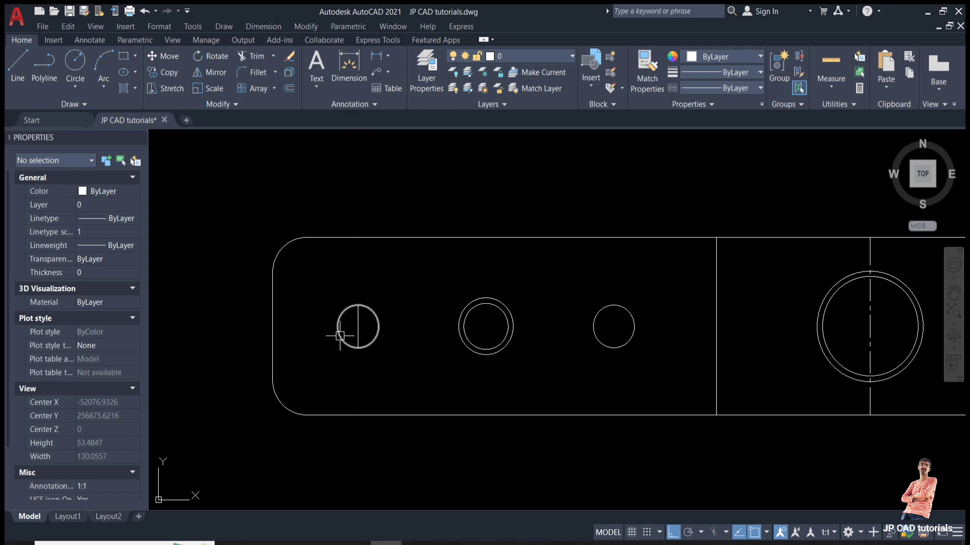
click(338, 326)
click(378, 326)
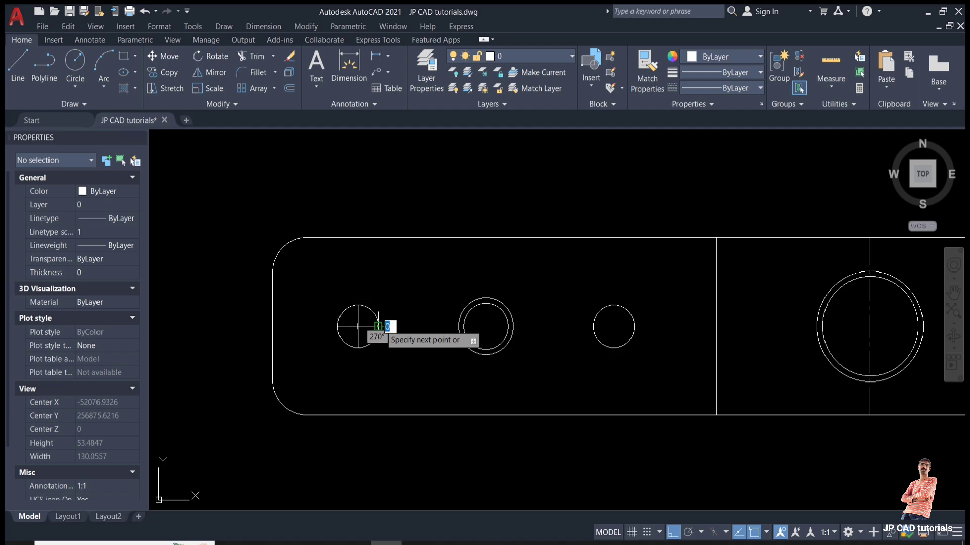
Stretch all four ends of the crossing lines in the top view's leftmost small hole past the circle, making each line 8 long.
key(Escape)
scroll(360, 326, up, 3)
click(369, 305)
click(334, 347)
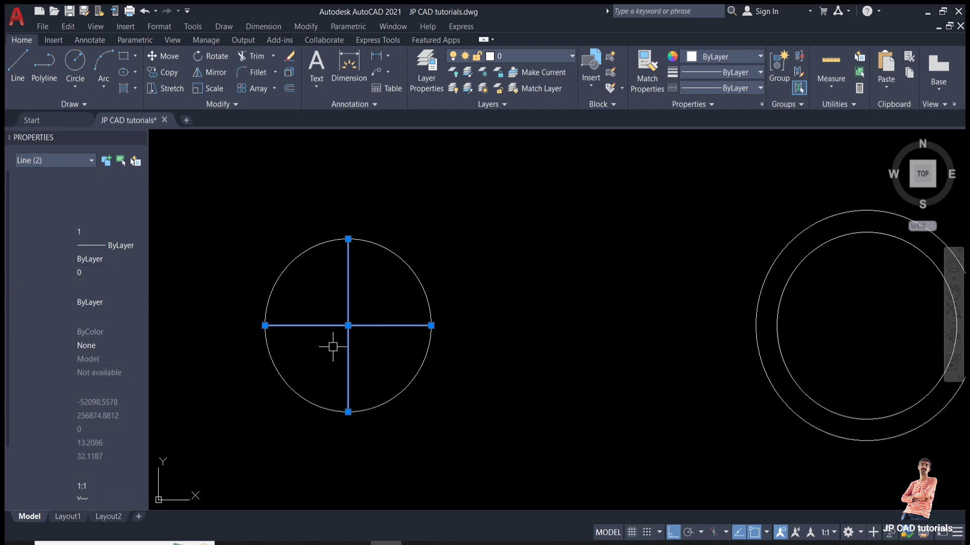
click(348, 240)
click(348, 211)
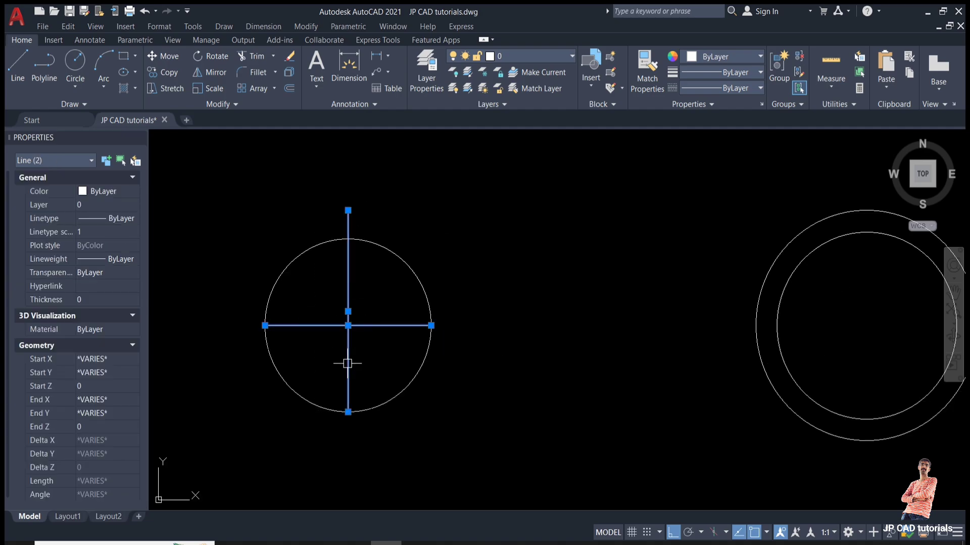
click(348, 412)
click(348, 441)
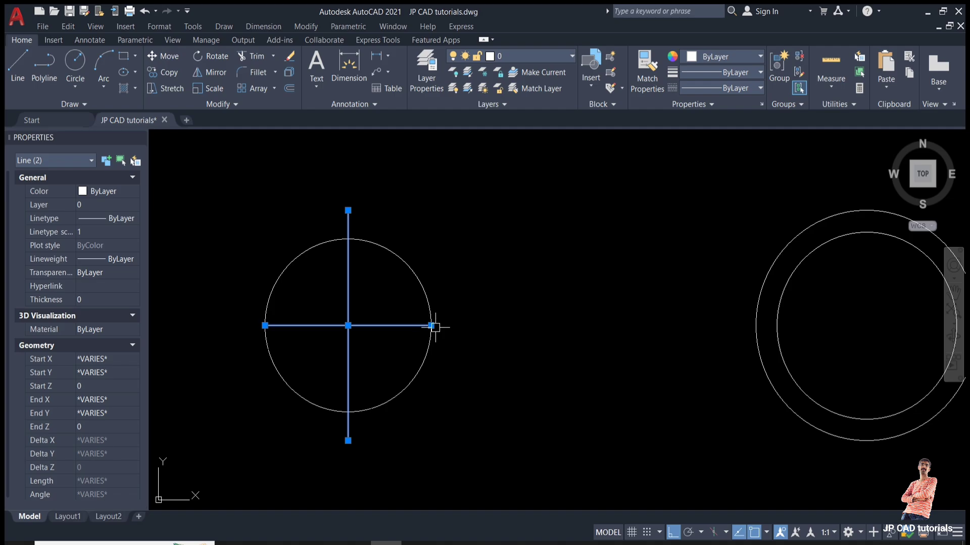
click(459, 325)
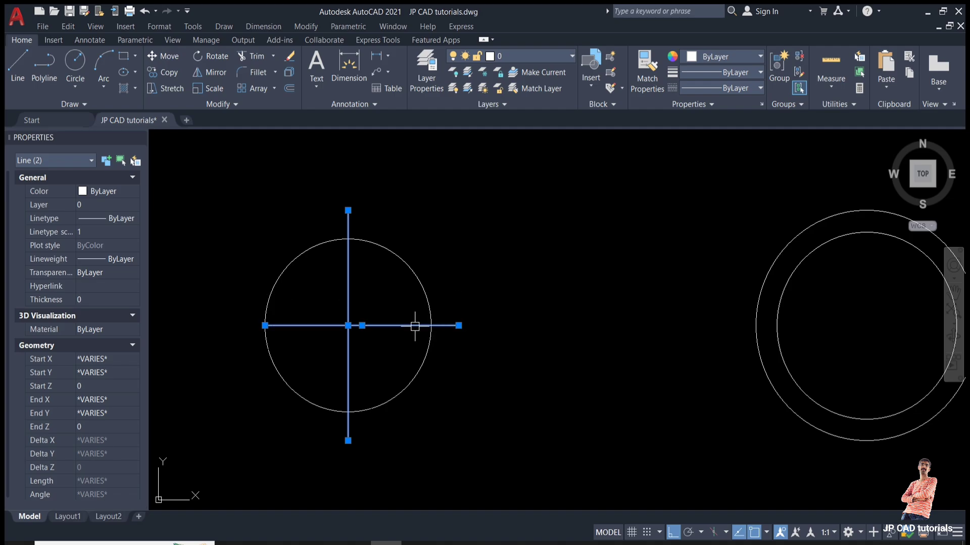
click(265, 326)
click(244, 326)
key(Escape)
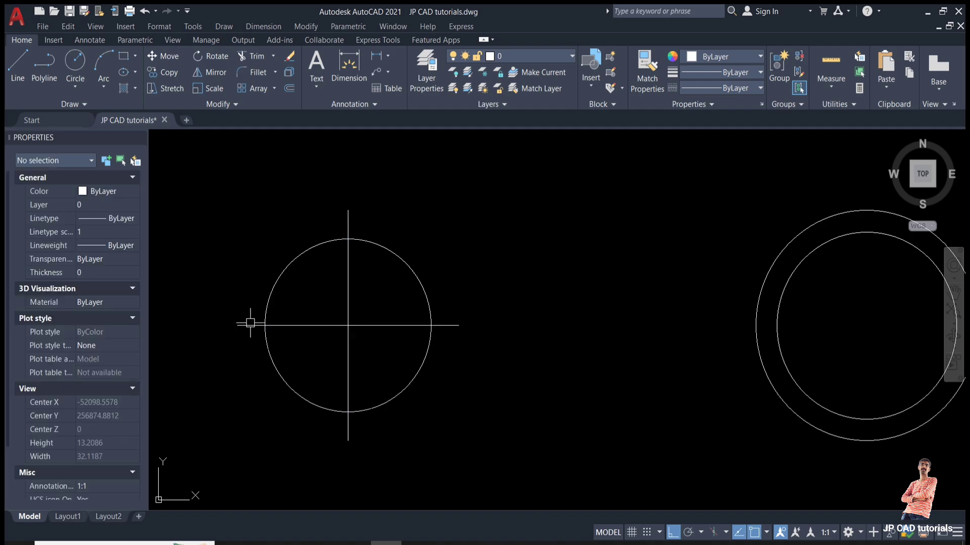
Match the hole's crossing lines to the dashed CENTER-linetype axis of the third lower hole in the front view.
click(379, 305)
click(305, 352)
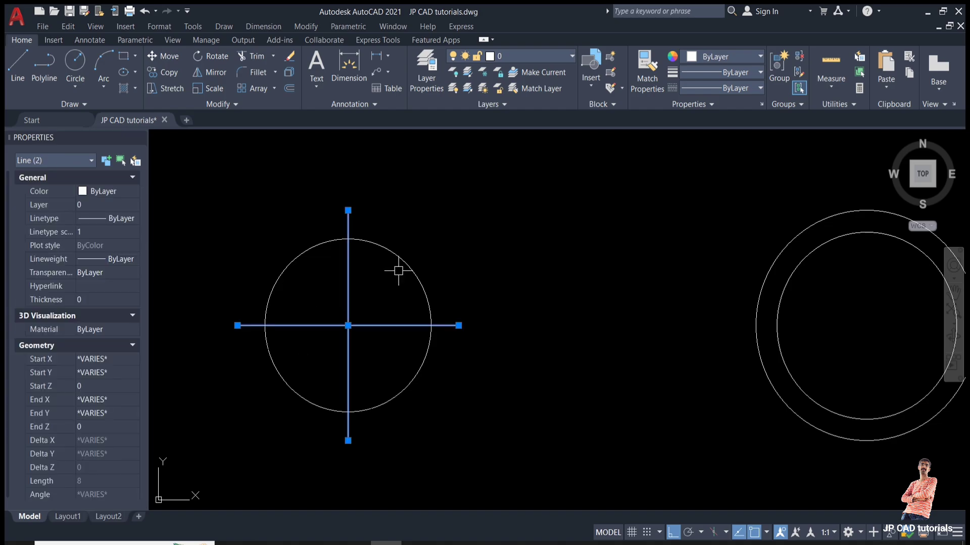
key(Escape)
text(ma)
key(Return)
scroll(439, 291, down, 1)
middle_drag(439, 291, 413, 418)
scroll(414, 410, down, 2)
middle_drag(488, 220, 456, 301)
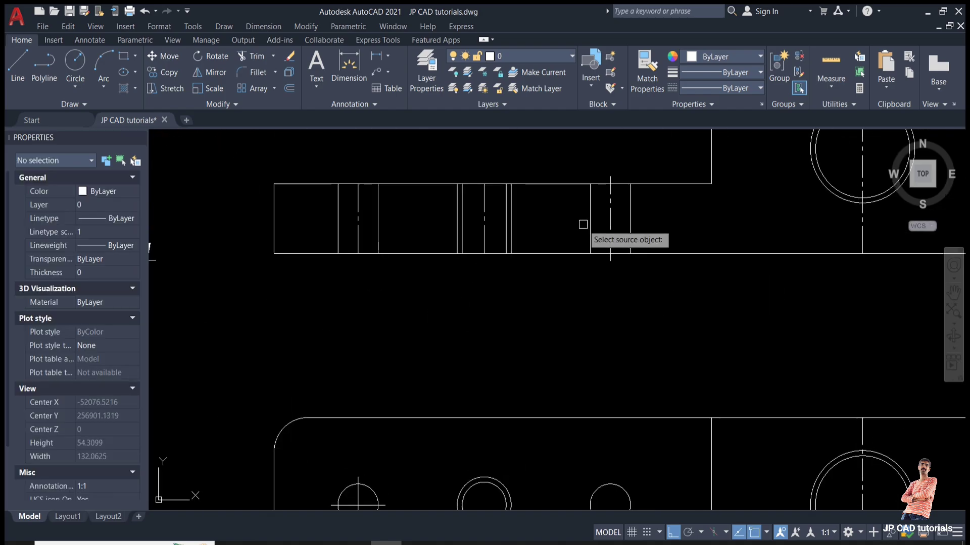
click(611, 218)
middle_drag(512, 333, 508, 199)
scroll(385, 383, up, 2)
scroll(325, 368, up, 2)
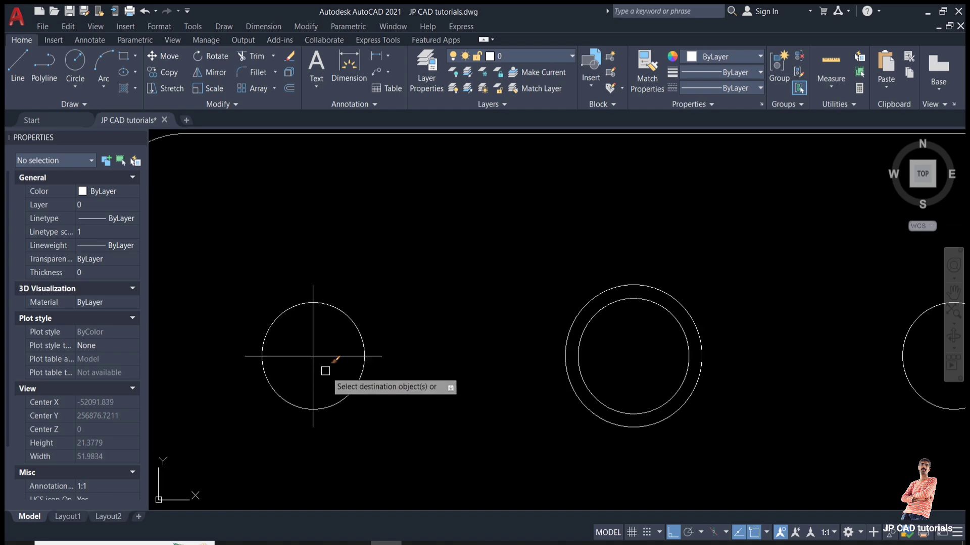
drag(328, 349, 309, 371)
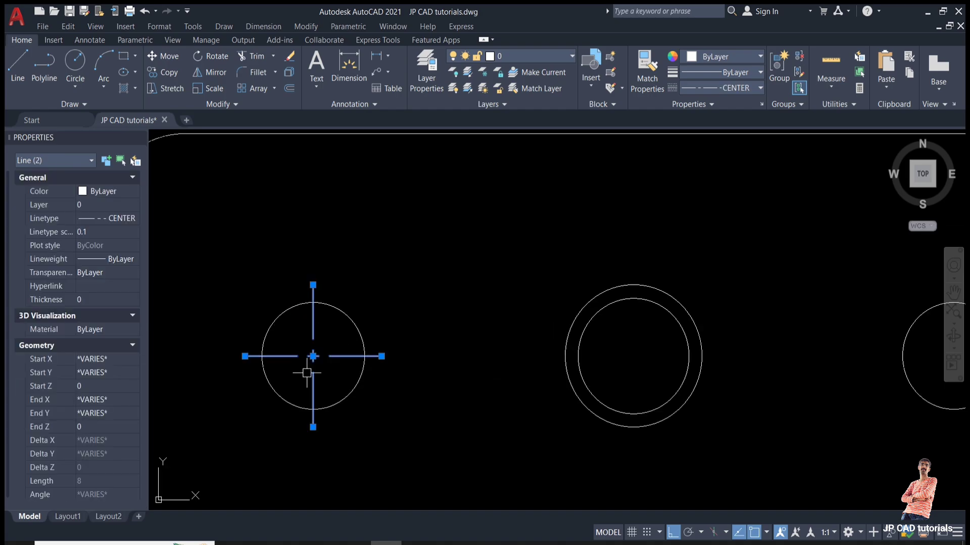
Copy the centre cross from its midpoint to the centres of the other five small holes in the top view, including both double-circle holes.
text(m)
key(Return)
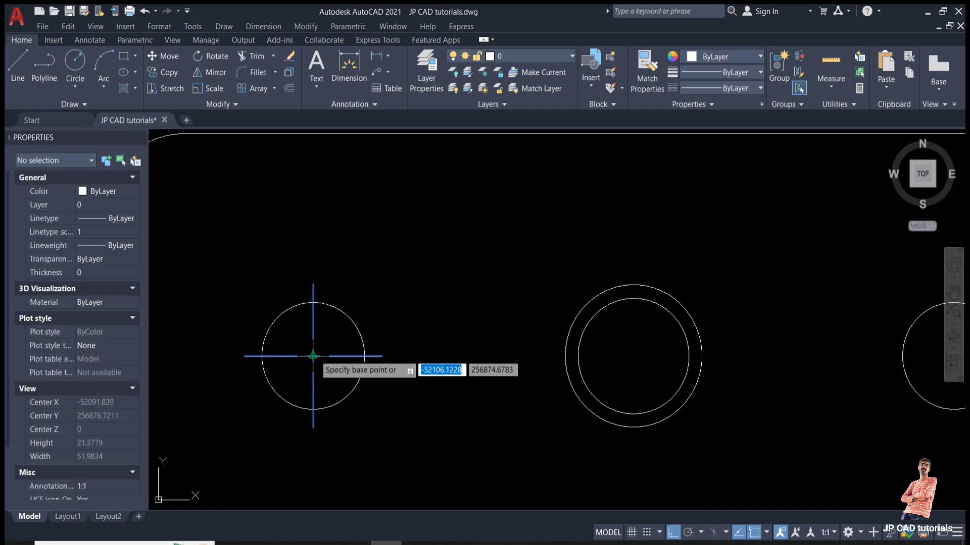
click(313, 356)
scroll(310, 356, down, 1)
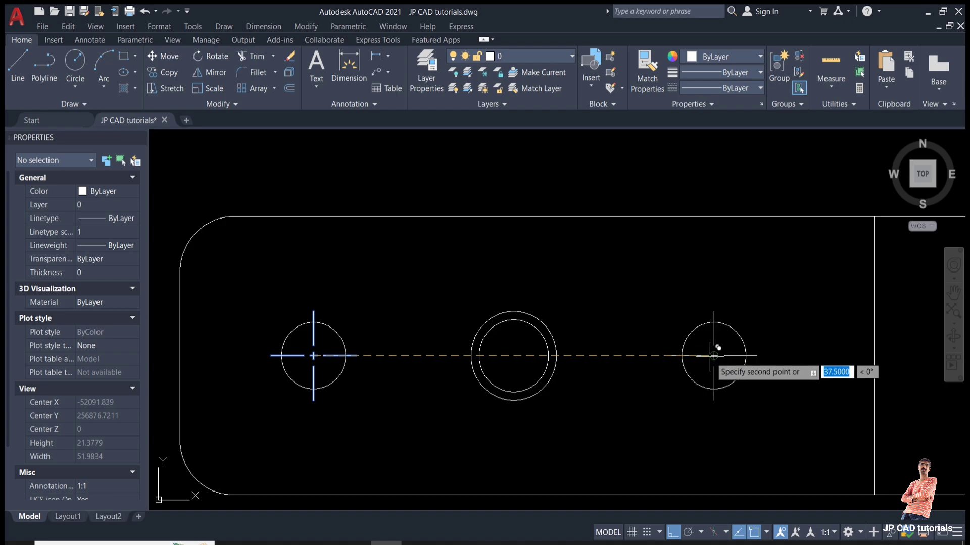
scroll(714, 352, down, 2)
middle_drag(684, 359, 279, 362)
scroll(609, 360, up, 2)
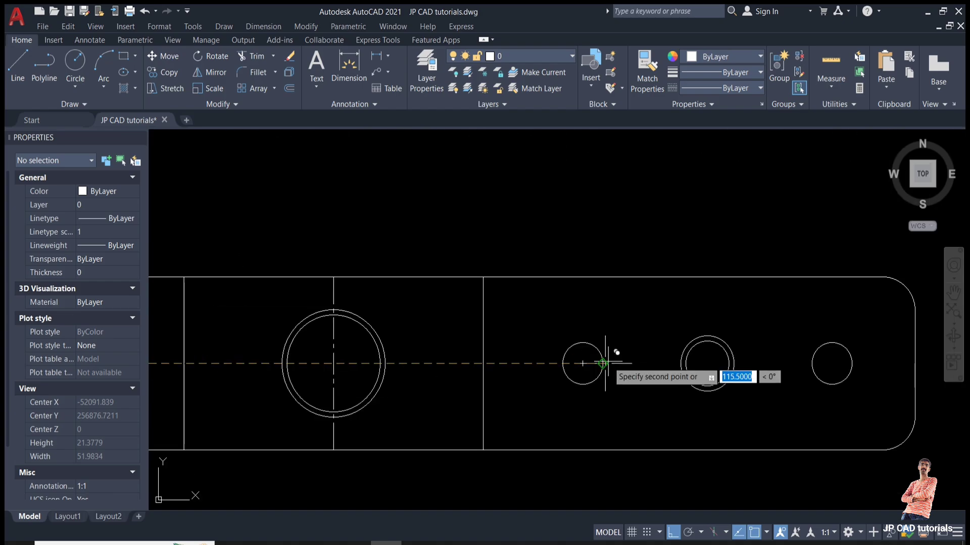
click(582, 364)
click(707, 363)
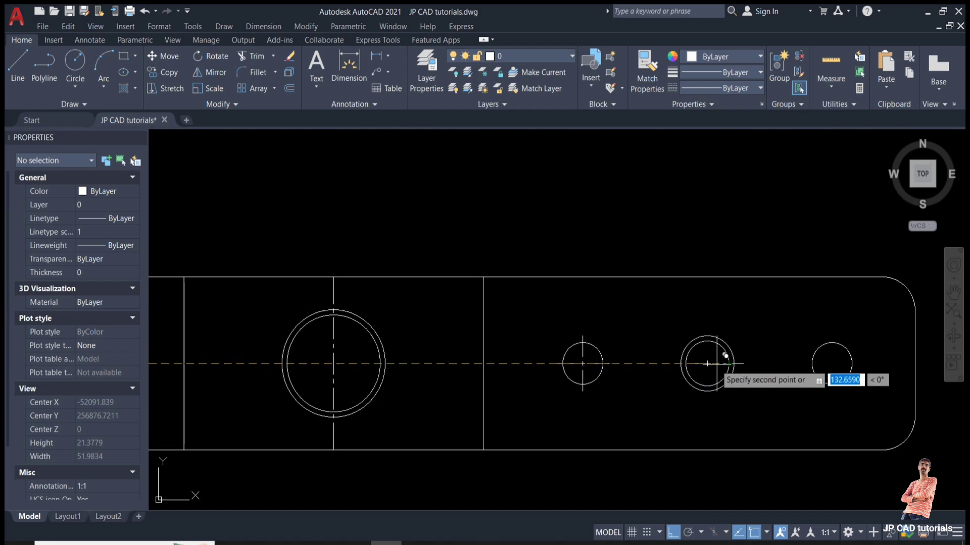
click(832, 364)
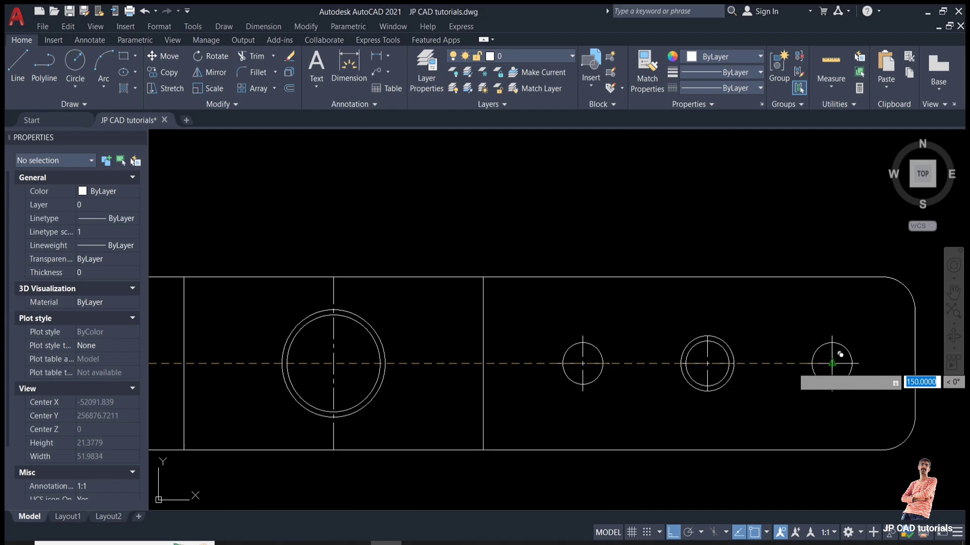
scroll(831, 363, down, 2)
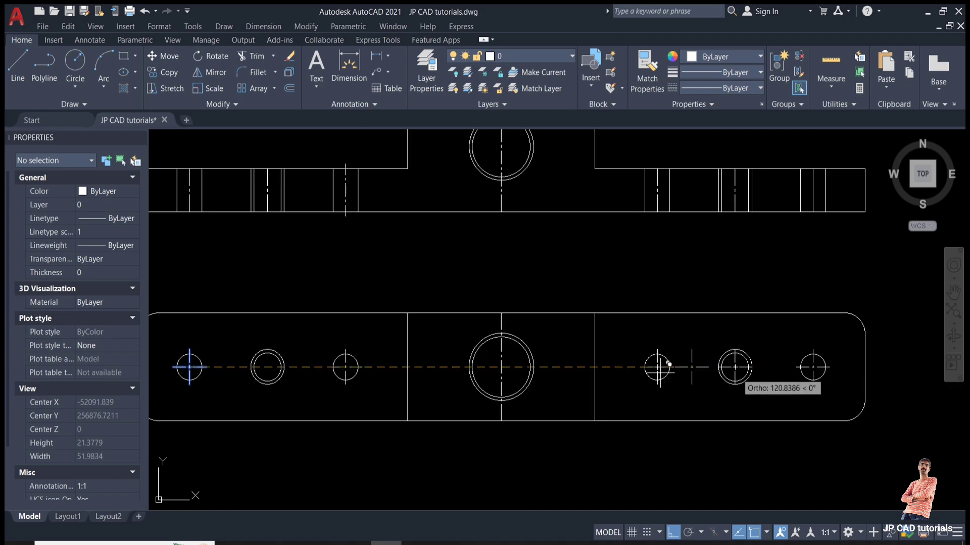
click(267, 367)
Lengthen the centre cross of the left double-circle hole by 1 at its upper and right ends.
scroll(267, 367, up, 3)
middle_drag(397, 378, 399, 378)
click(404, 377)
click(371, 401)
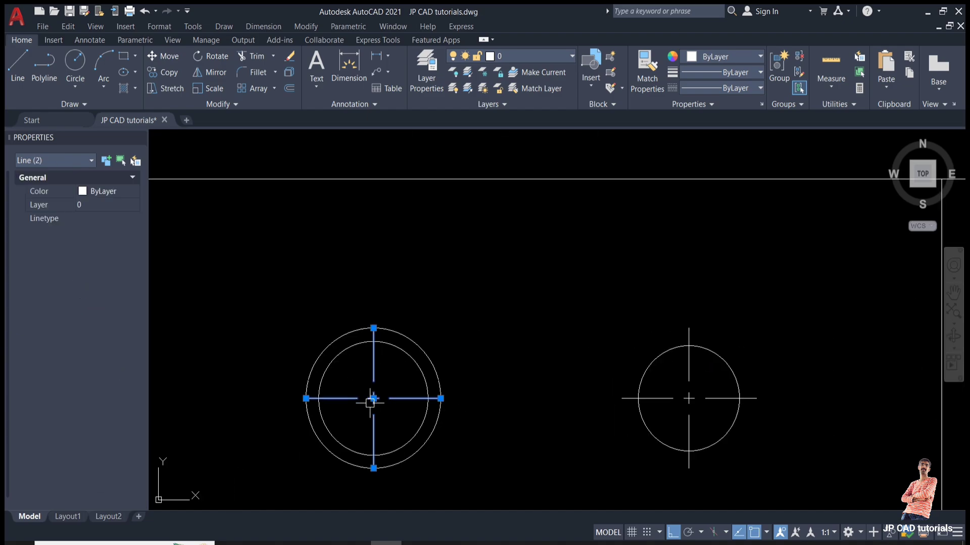
click(374, 328)
text(4)
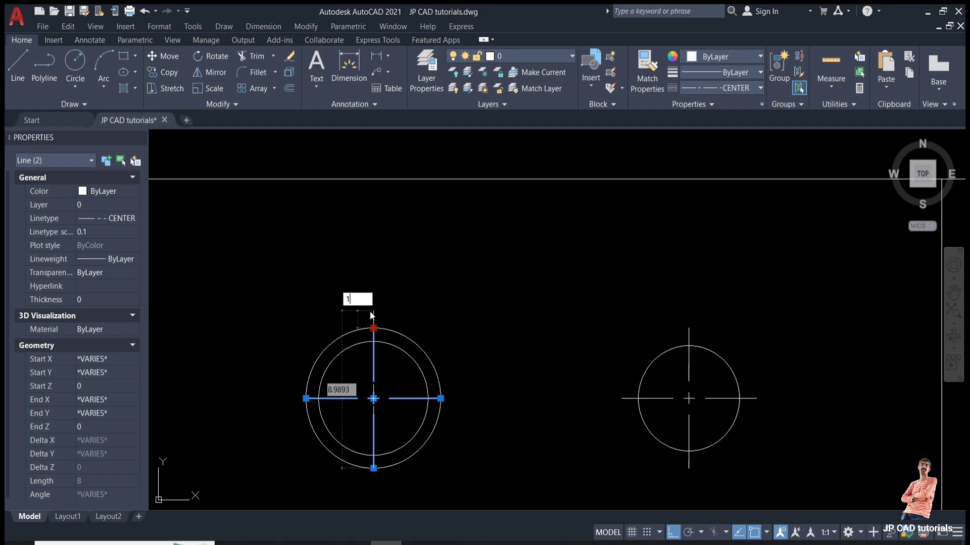
key(Return)
text(4)
key(Return)
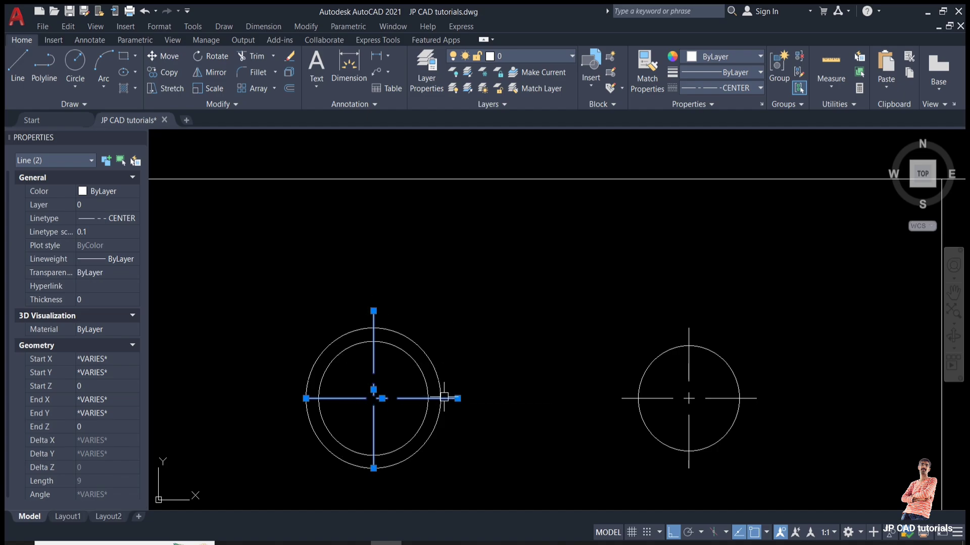
Lengthen the centre cross of the left double-circle hole by 1 at its lower and left ends.
click(373, 468)
text(4)
key(Return)
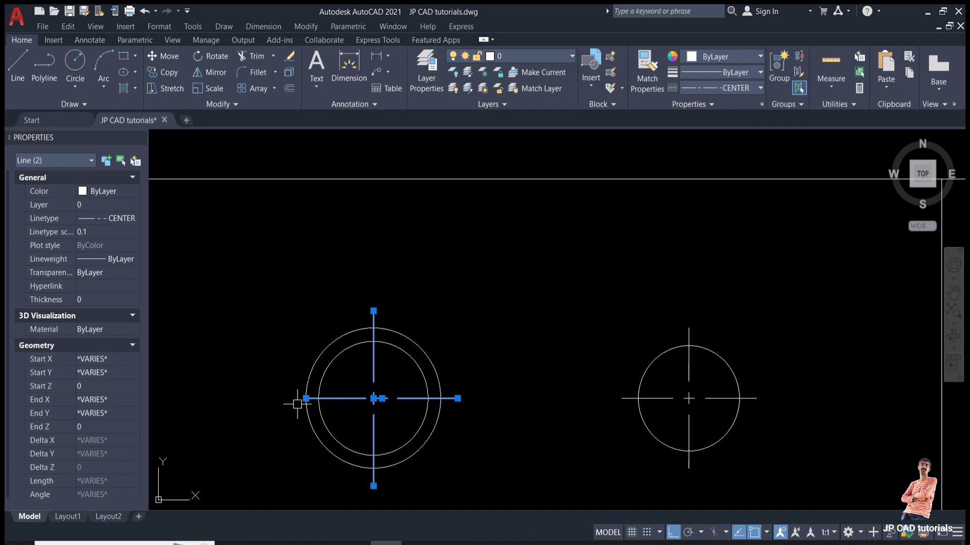
click(305, 399)
text(4)
key(Return)
Lengthen the centre cross of the right double-circle hole by 1 at its upper and right ends.
scroll(253, 395, down, 4)
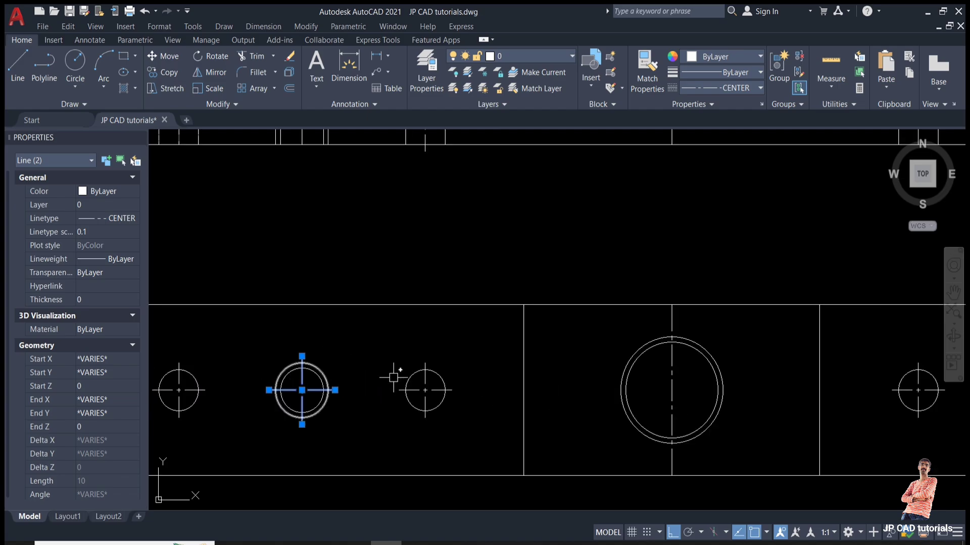
middle_drag(708, 399, 681, 395)
scroll(581, 368, down, 4)
scroll(598, 370, up, 5)
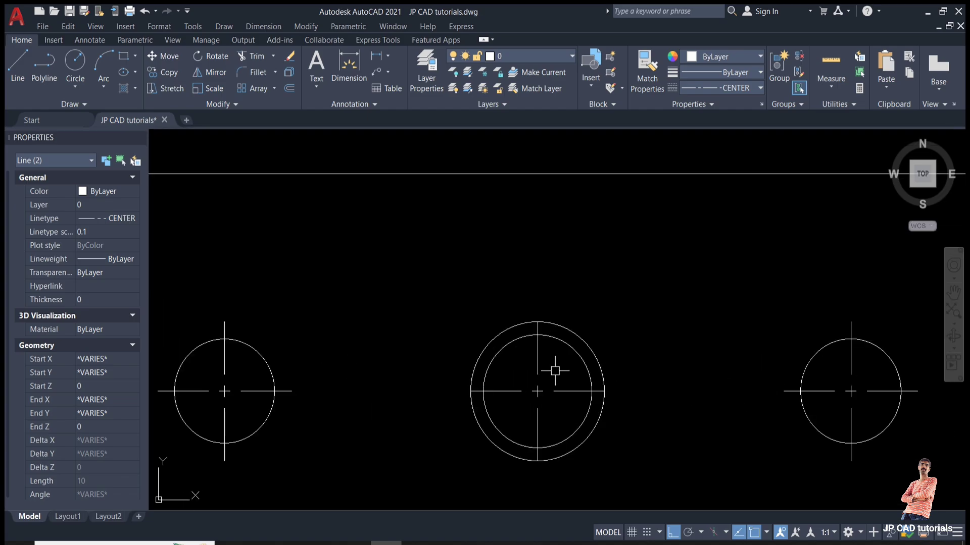
key(Escape)
click(555, 371)
click(525, 404)
click(537, 322)
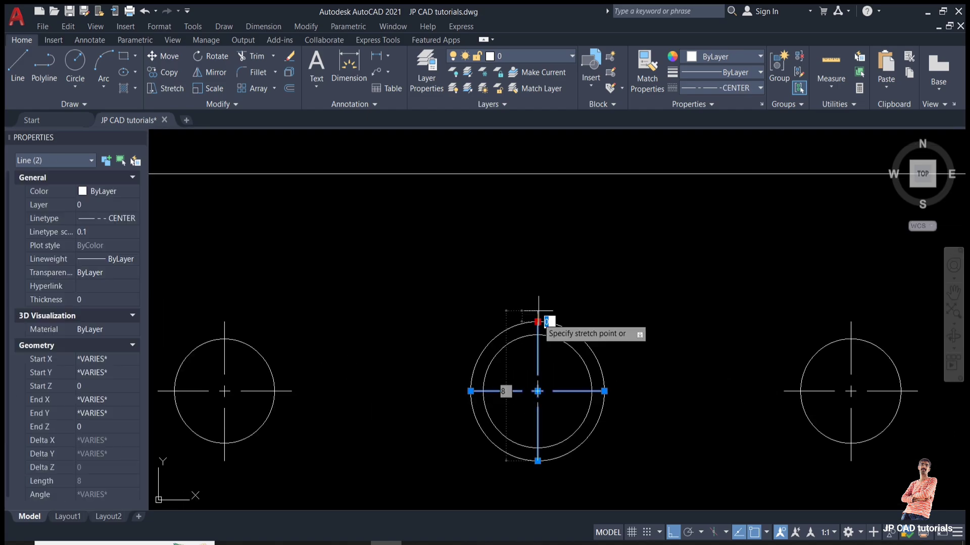
text(1)
key(Return)
click(604, 391)
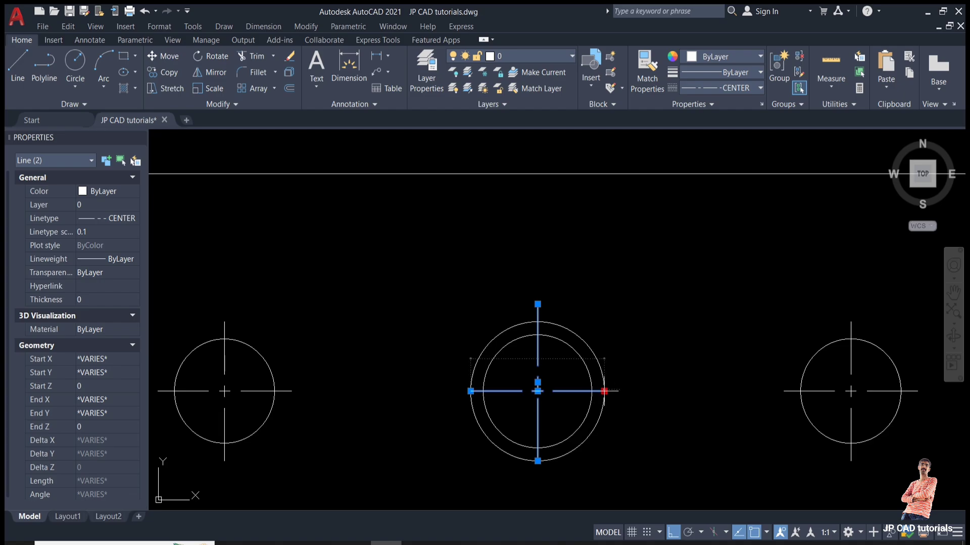
text(1)
key(Return)
Lengthen the centre cross of the right double-circle hole by 1 at its left and lower ends.
click(470, 391)
text(1)
key(Return)
click(540, 461)
key(Escape)
click(537, 431)
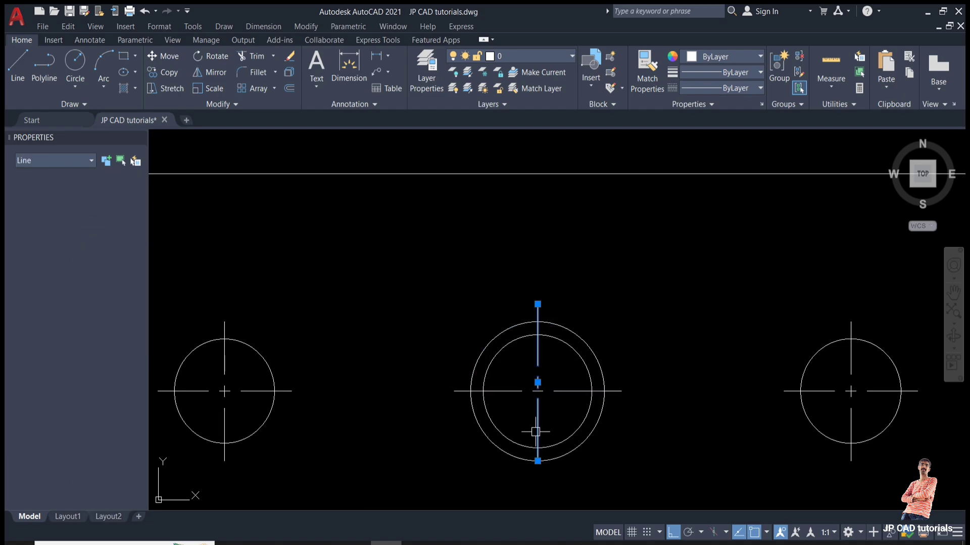
click(538, 460)
text(1)
key(Return)
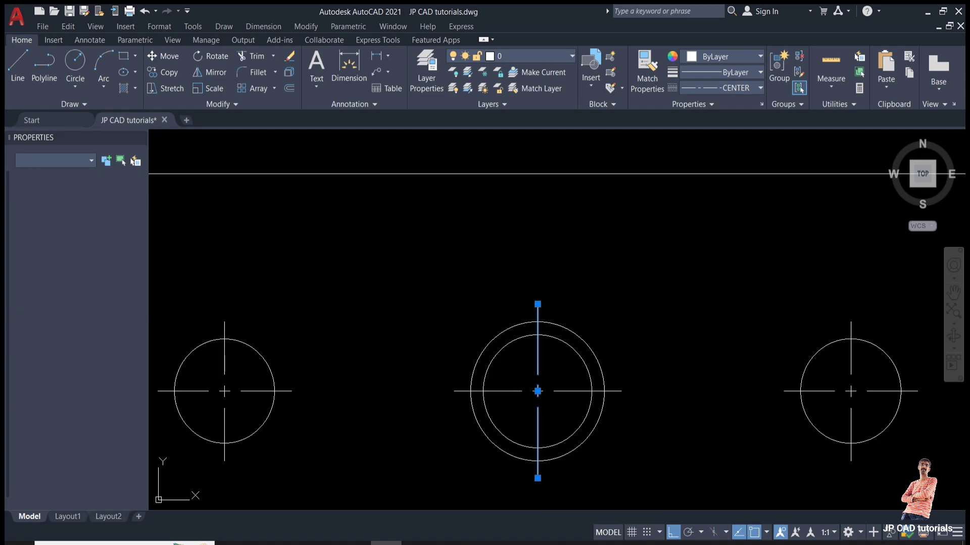
key(Escape)
Copy the overhanging centre line of the front view's third lower hole onto the first and second lower holes and the first and third upper holes.
scroll(509, 378, down, 2)
scroll(509, 378, down, 6)
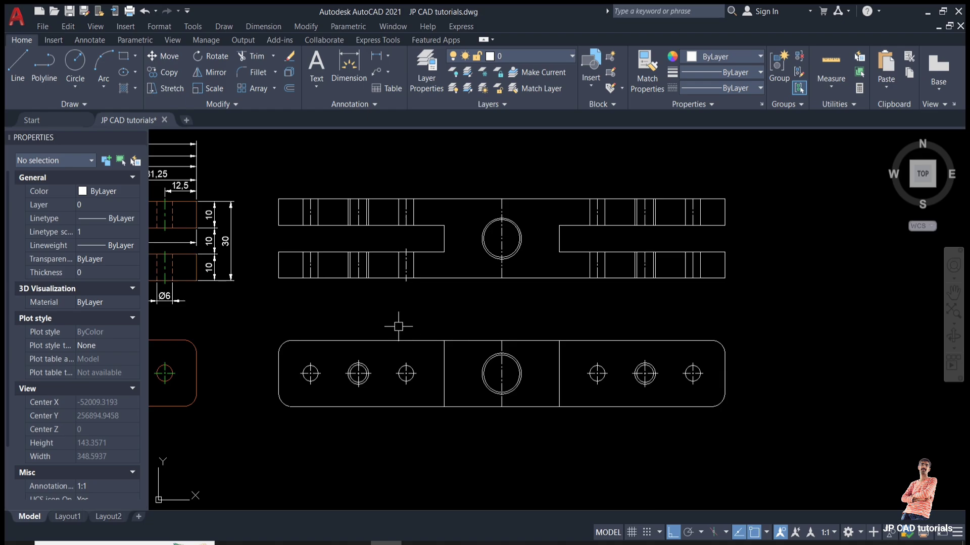
scroll(335, 288, up, 4)
middle_drag(363, 316, 478, 346)
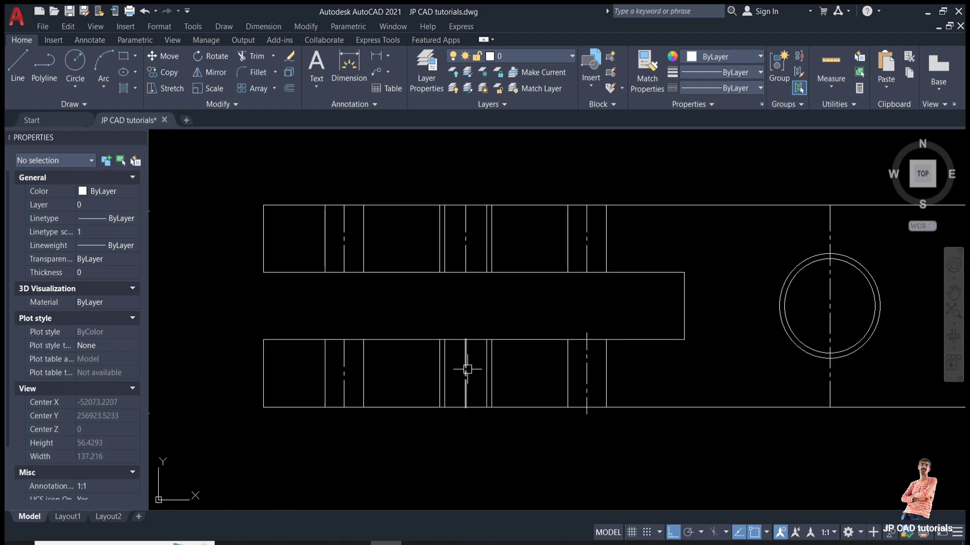
click(465, 369)
key(Escape)
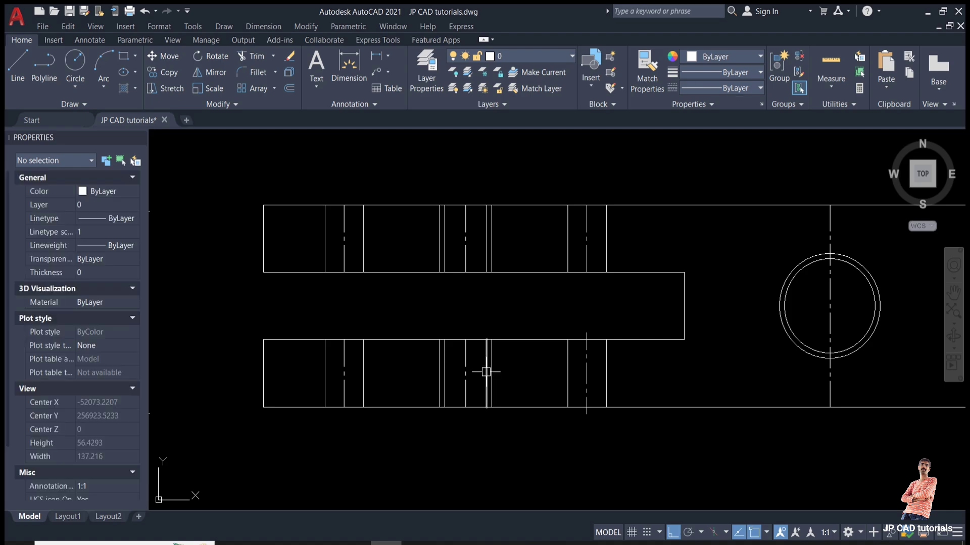
text(co)
key(space)
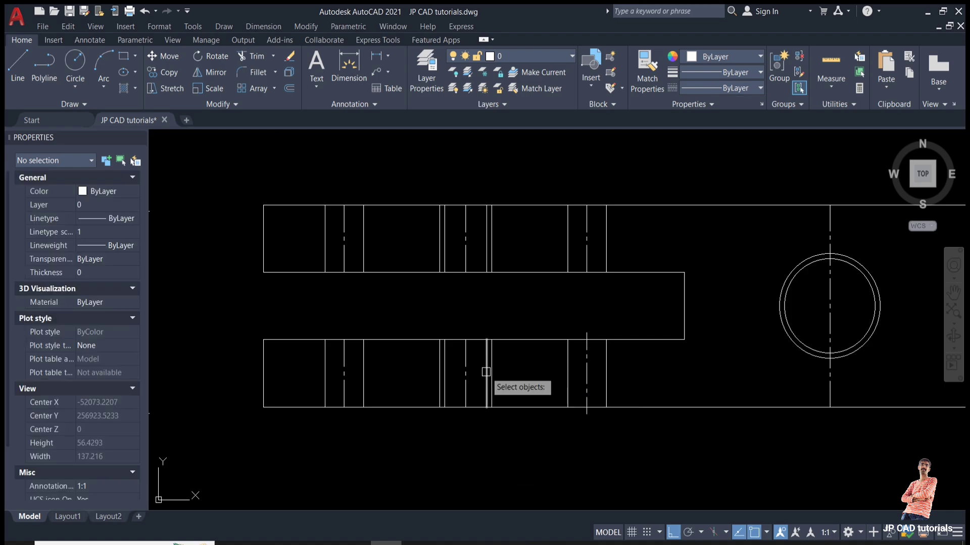
click(586, 381)
key(space)
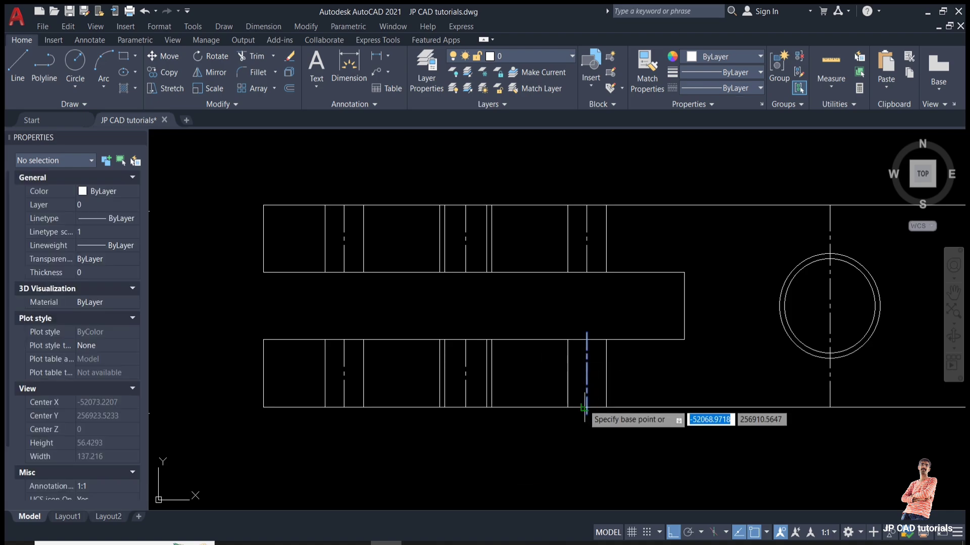
scroll(583, 409, up, 2)
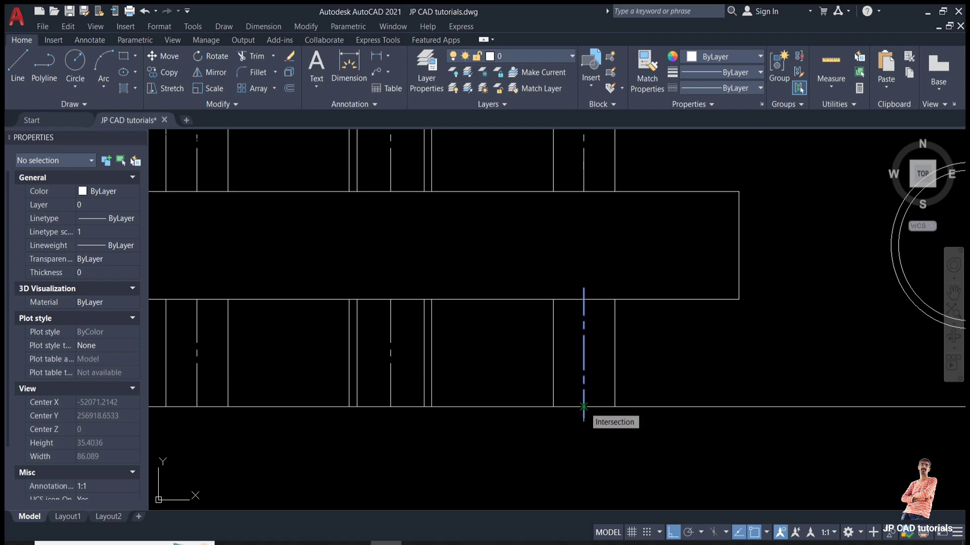
click(583, 407)
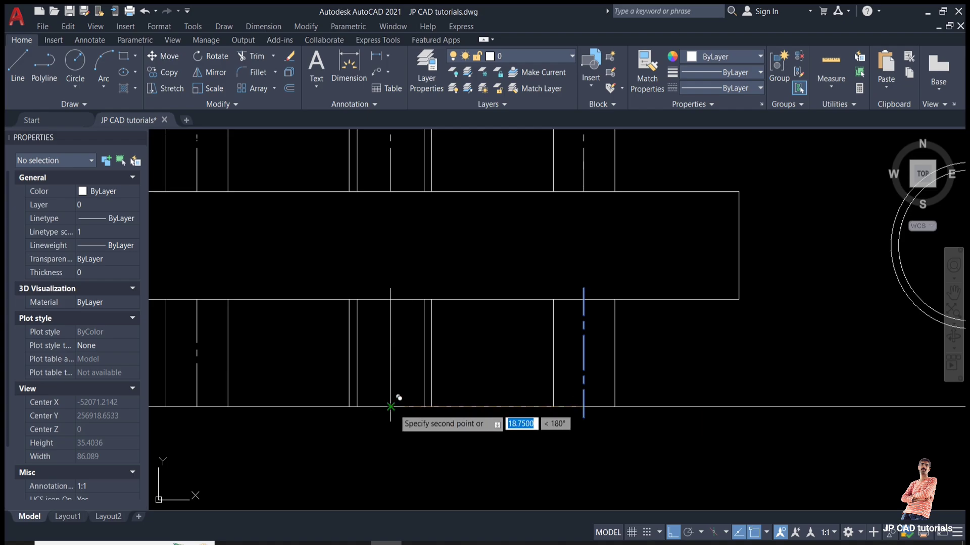
click(197, 408)
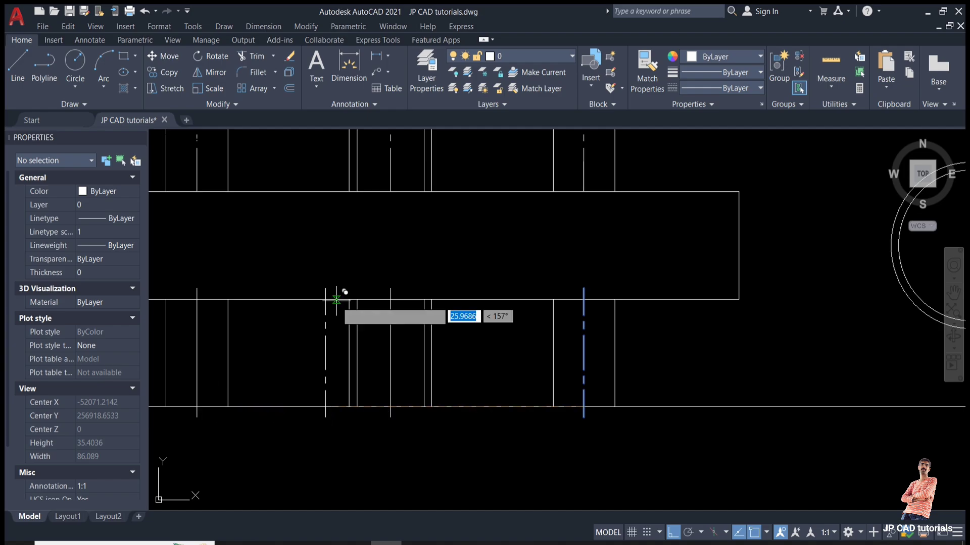
middle_drag(352, 261, 370, 499)
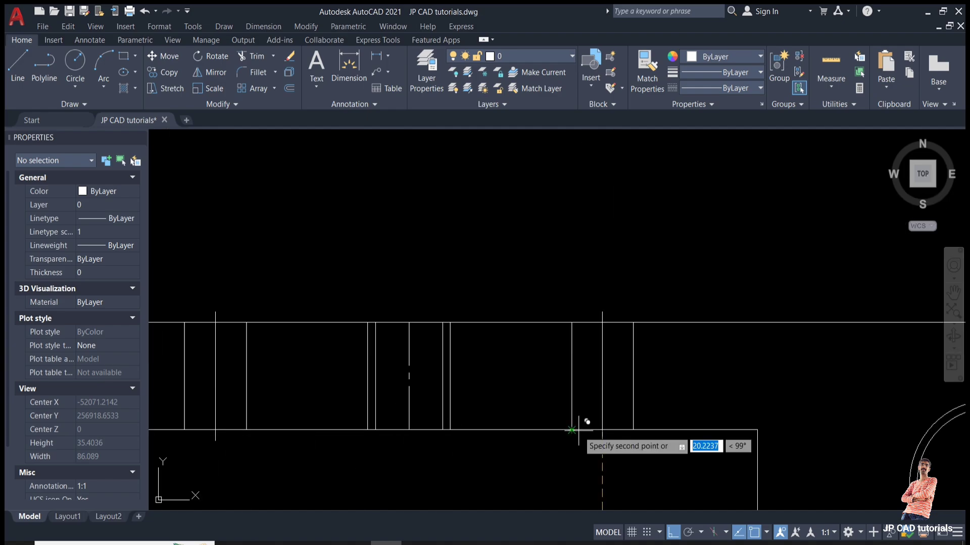
key(Escape)
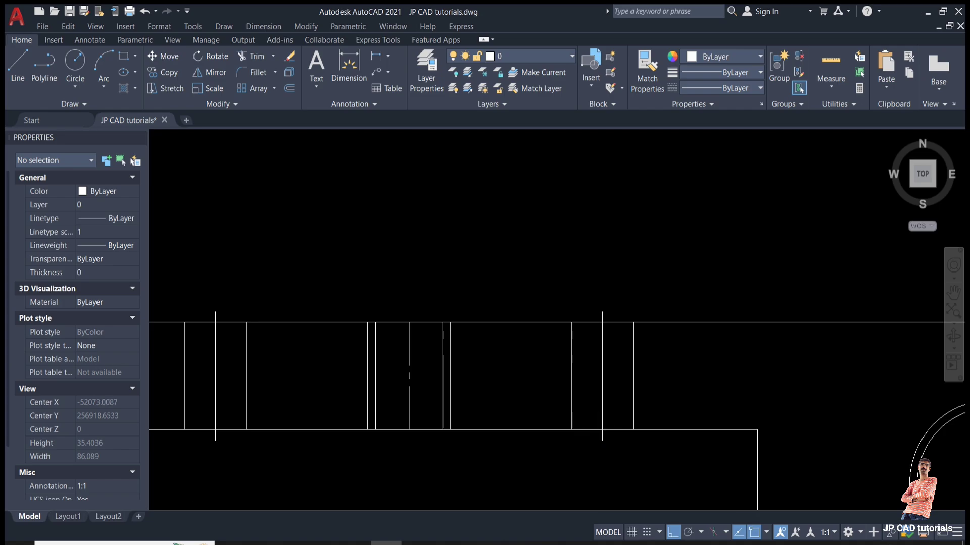
Erase the short duplicate centre line overlapping the overhanging one in the front view's second lower hole.
scroll(597, 419, down, 2)
middle_drag(597, 427, 539, 332)
scroll(532, 357, up, 1)
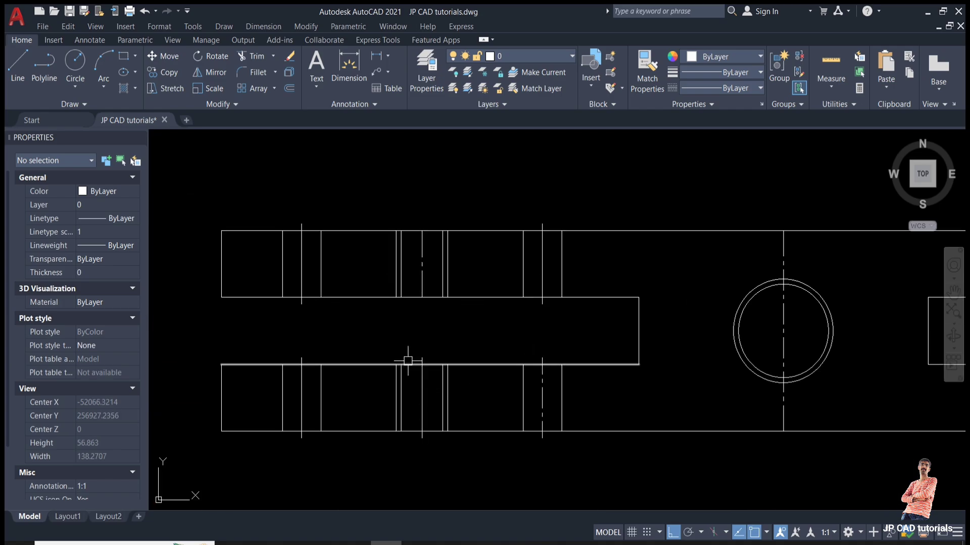
scroll(412, 357, up, 2)
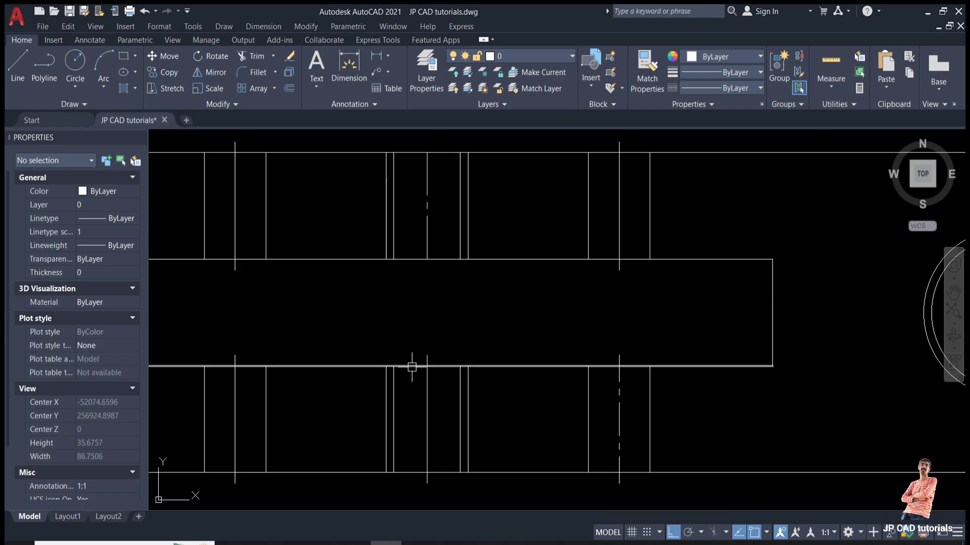
middle_drag(412, 363, 528, 264)
click(524, 273)
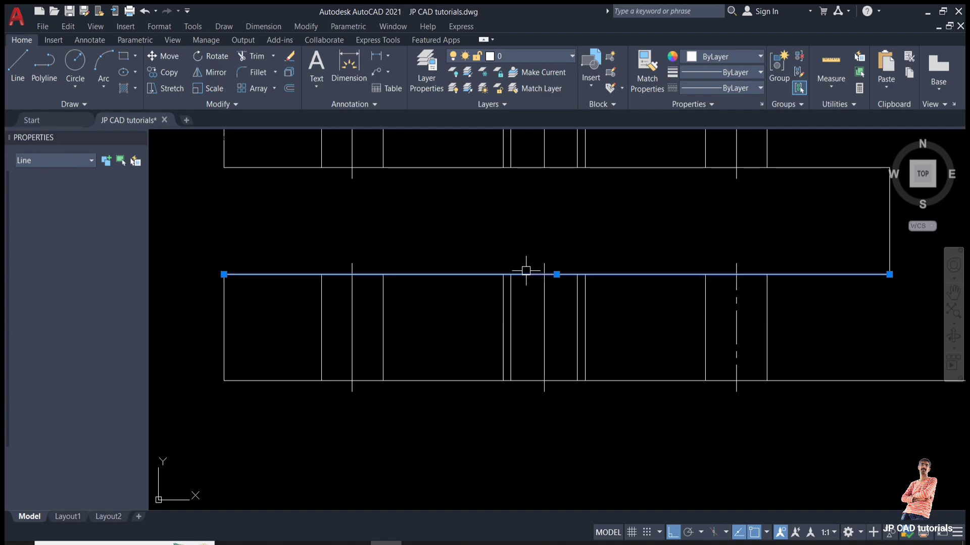
key(Escape)
click(525, 267)
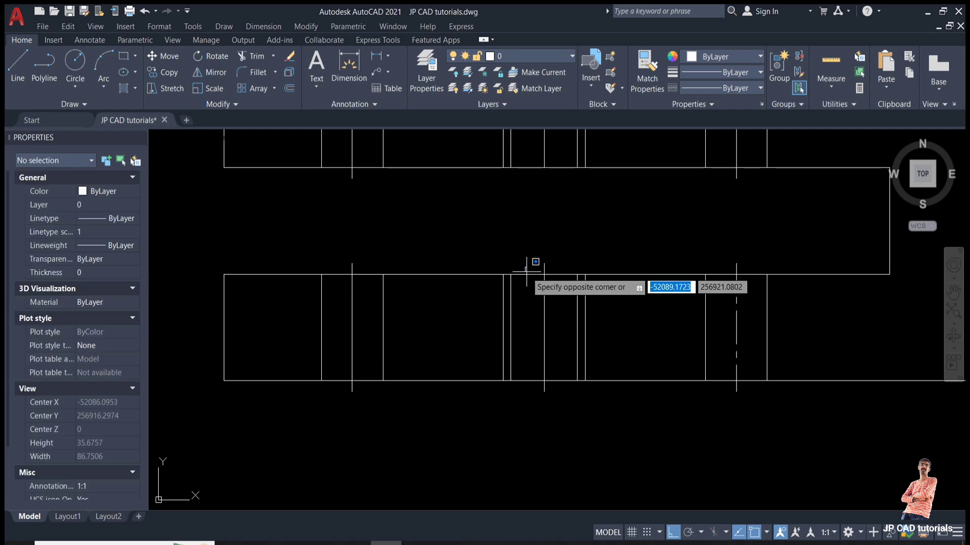
click(551, 386)
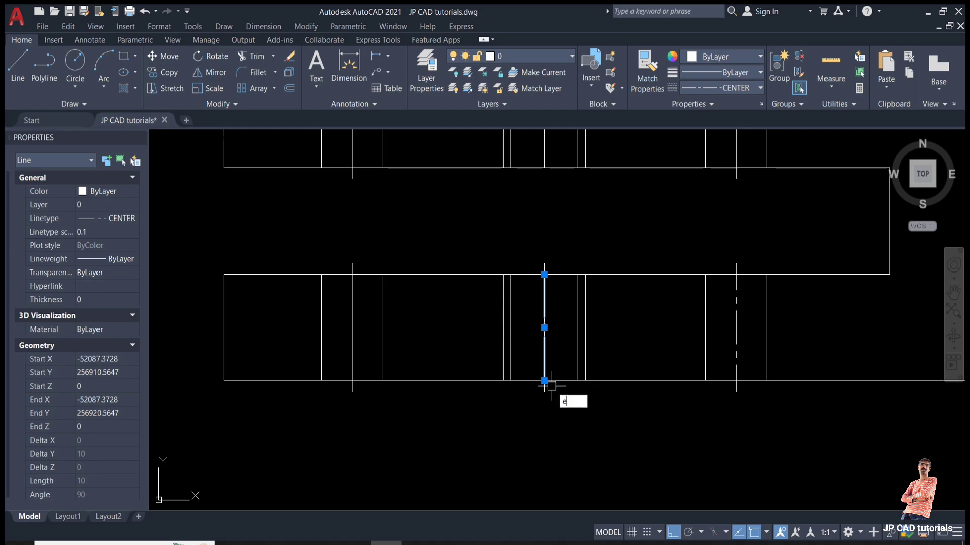
key(Return)
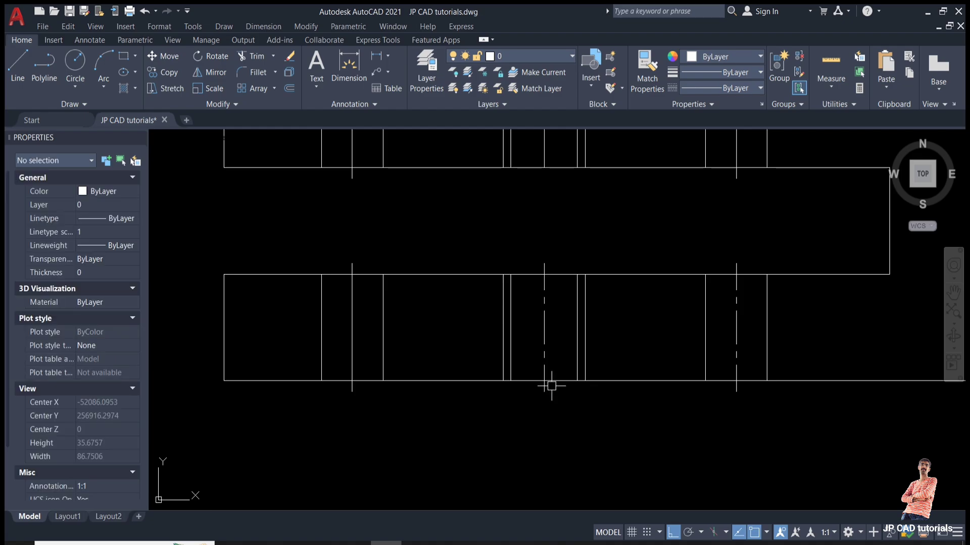
Erase the short duplicate centre line in the front view's first lower hole.
click(351, 302)
key(Escape)
click(334, 267)
click(365, 385)
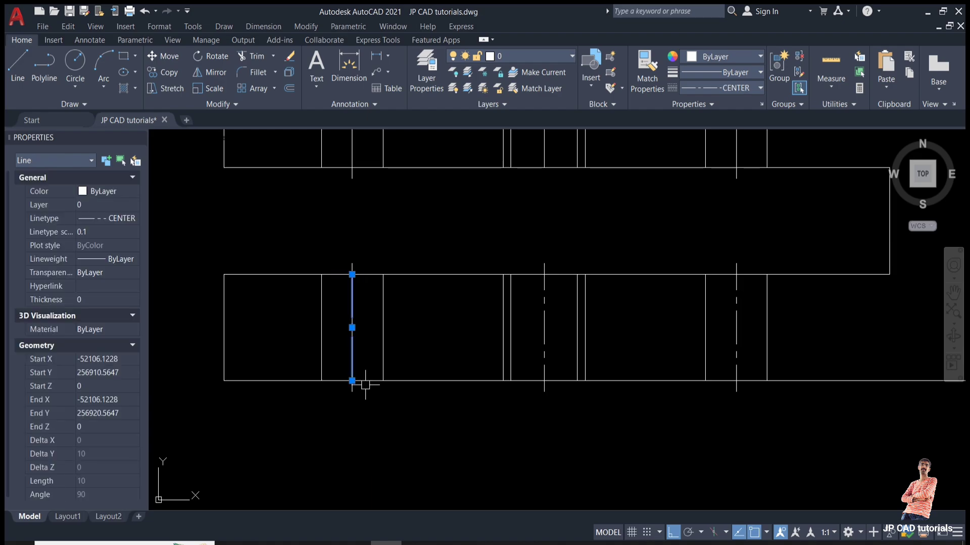
key(Escape)
Erase the short duplicate centre lines in the front view's first and third upper holes.
middle_drag(404, 219, 408, 380)
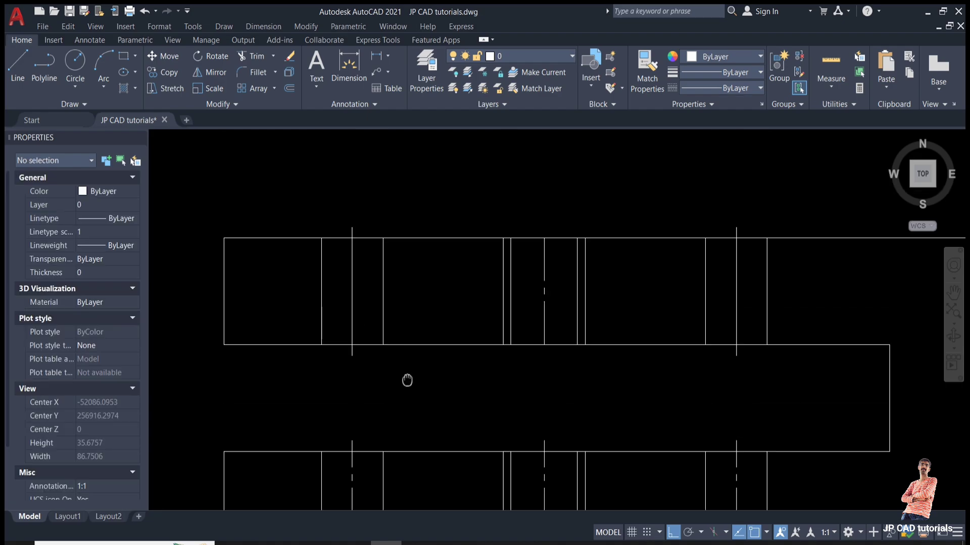
click(339, 234)
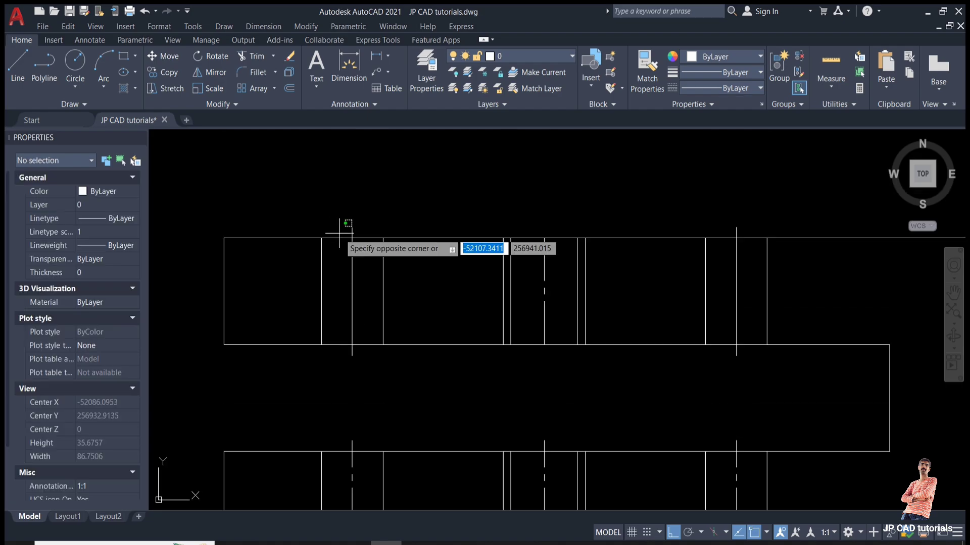
click(373, 346)
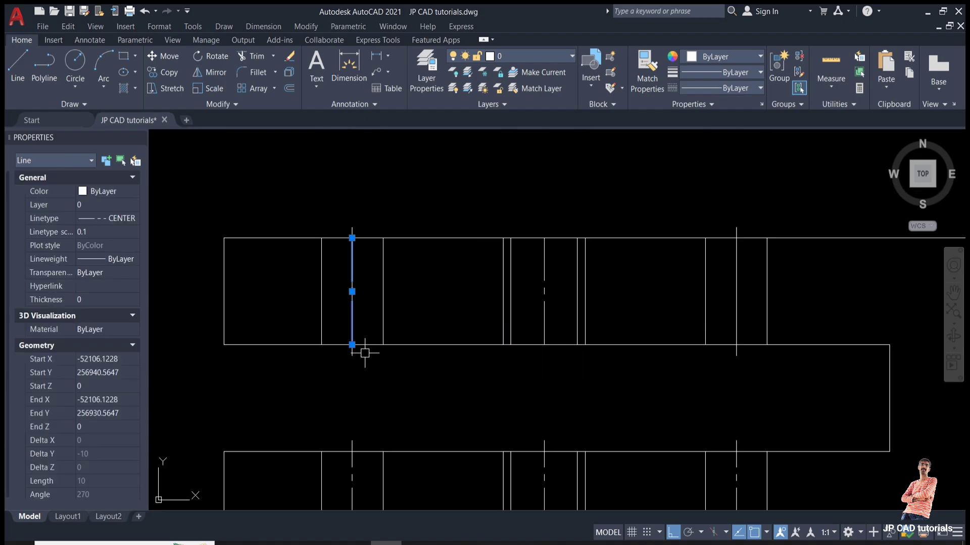
click(720, 232)
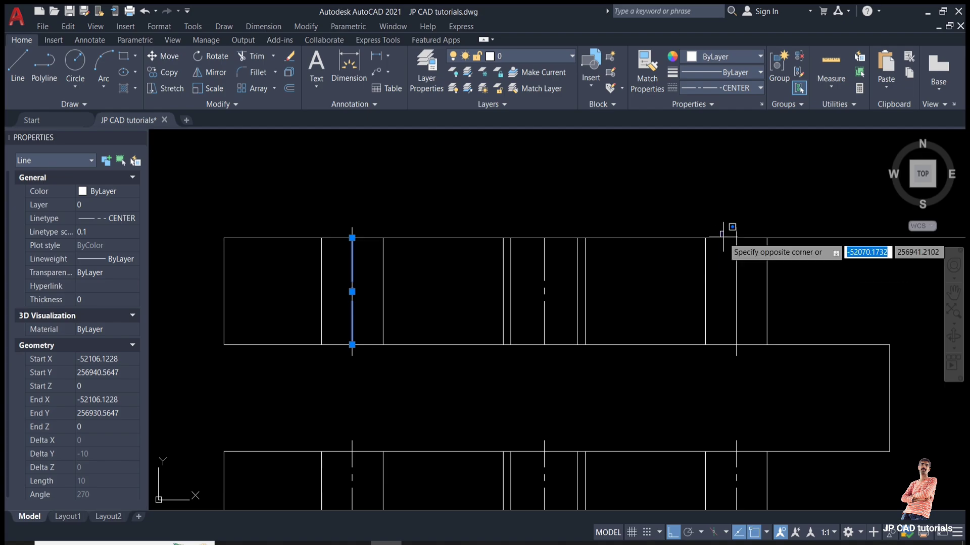
click(746, 348)
key(Escape)
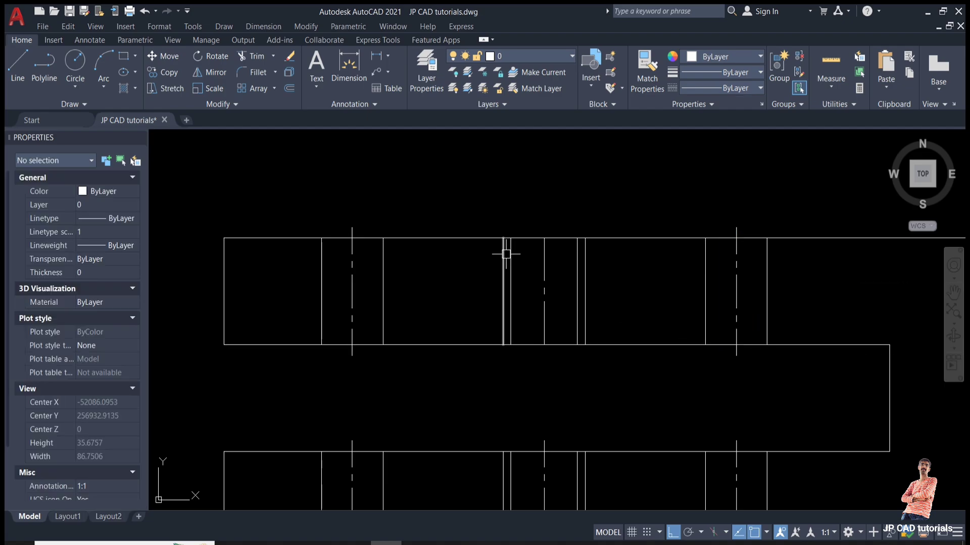
Lengthen the centre line of the front view's second upper hole by 1 at both ends.
click(545, 256)
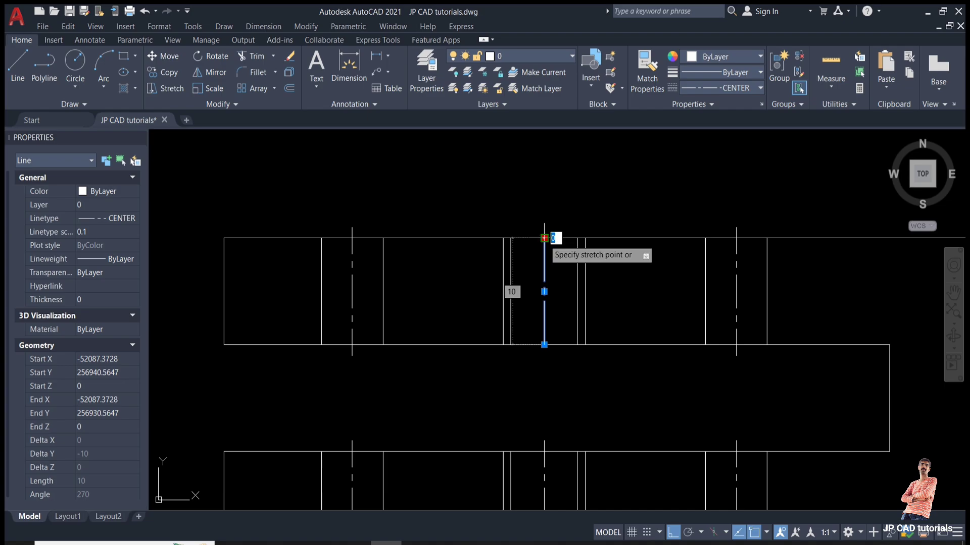
text(1)
key(Return)
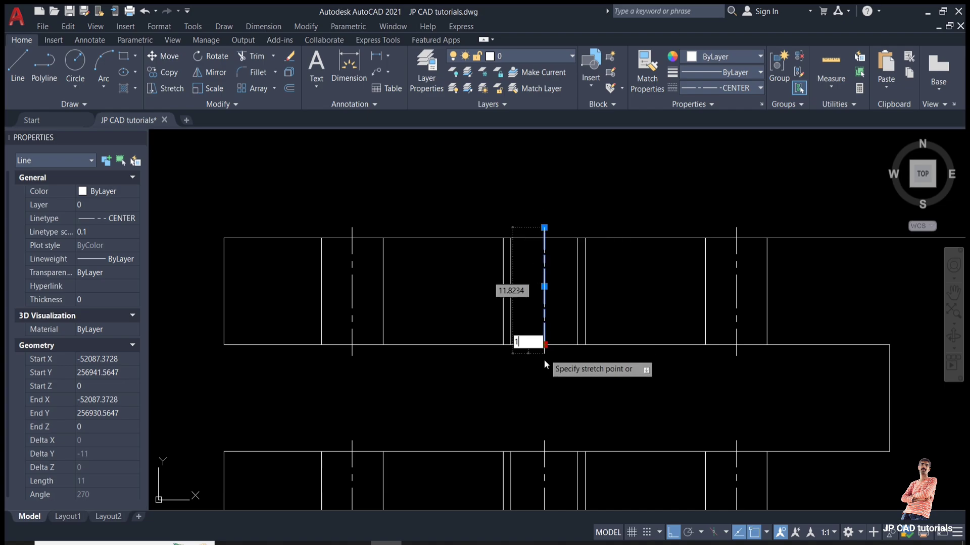
key(Return)
key(Escape)
scroll(539, 357, down, 6)
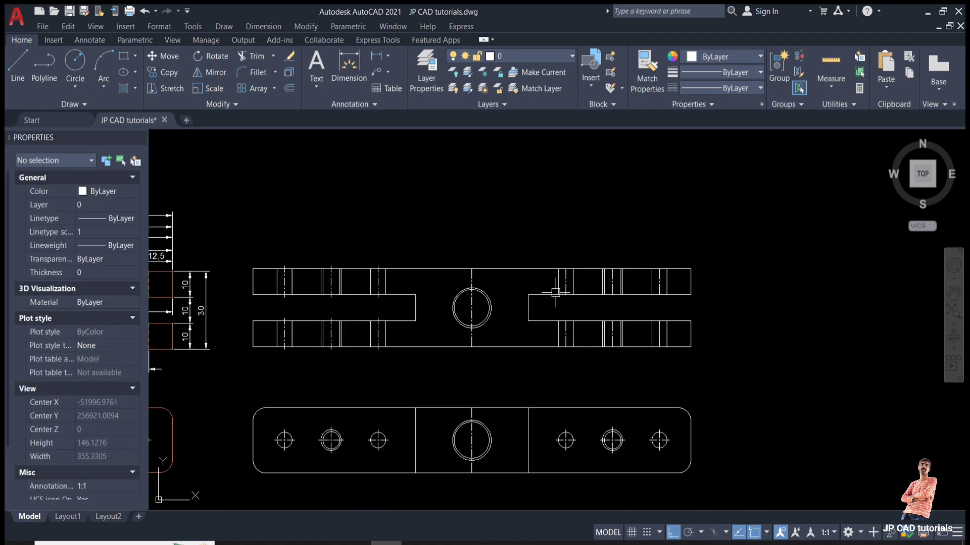
Mirror the six hole centre lines of the front view's left side about the part's vertical centre line, keeping the originals.
scroll(587, 301, up, 2)
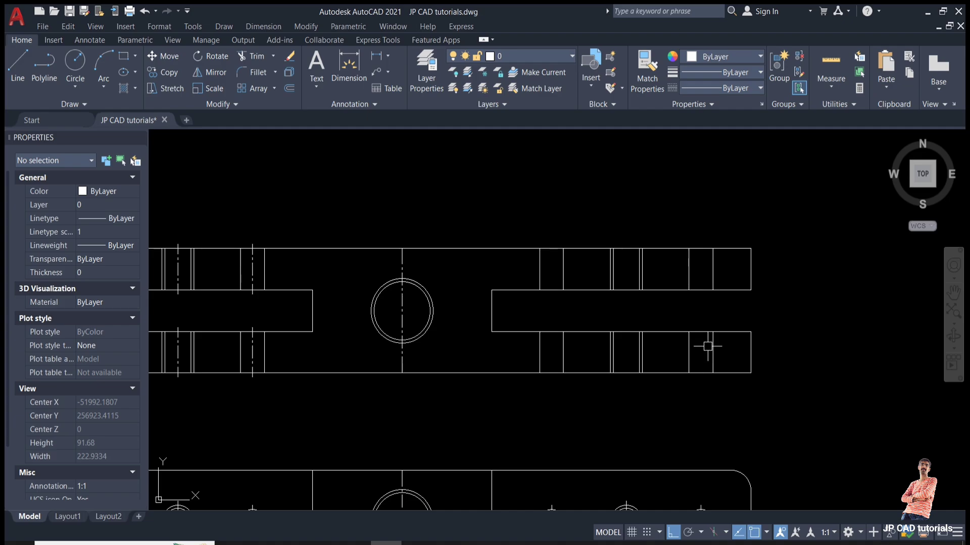
scroll(708, 346, down, 2)
scroll(337, 344, up, 2)
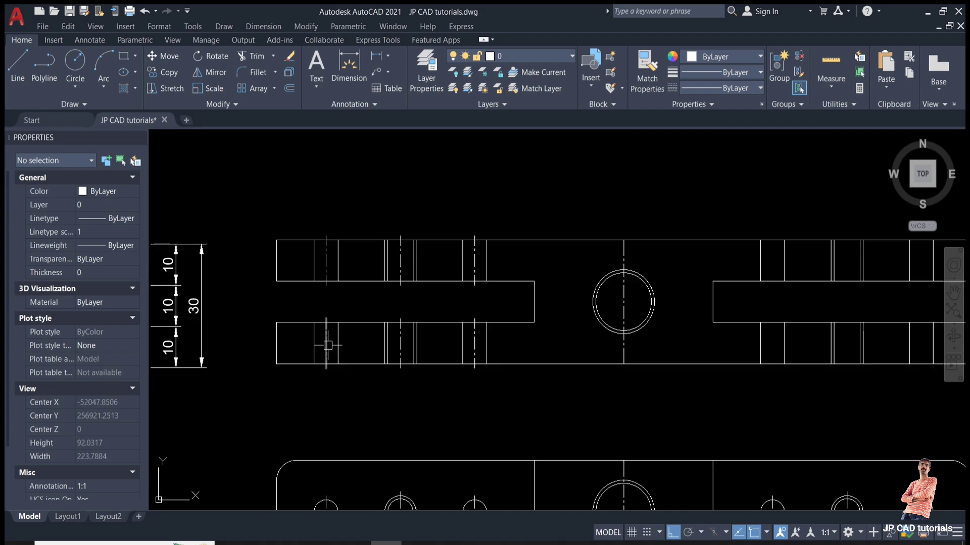
click(327, 346)
click(326, 254)
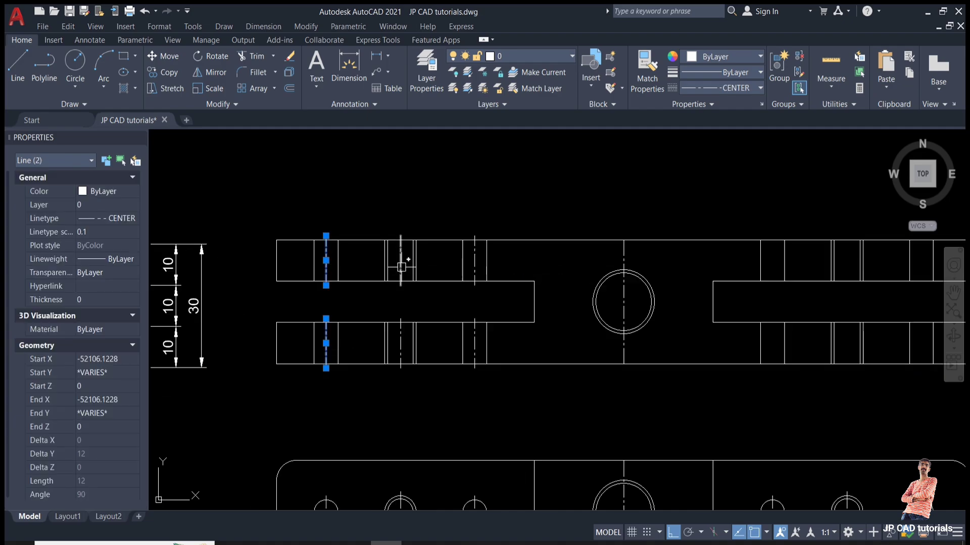
click(400, 349)
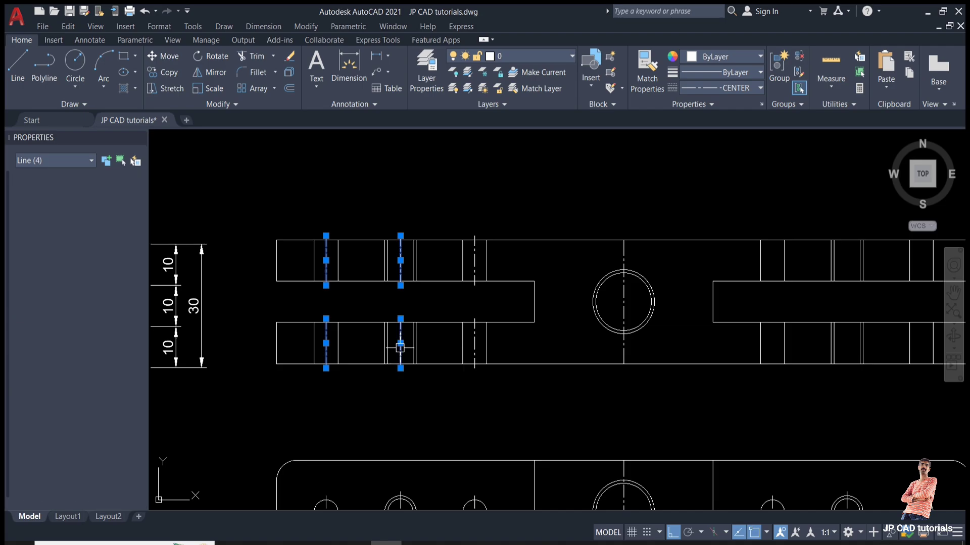
click(474, 337)
click(475, 263)
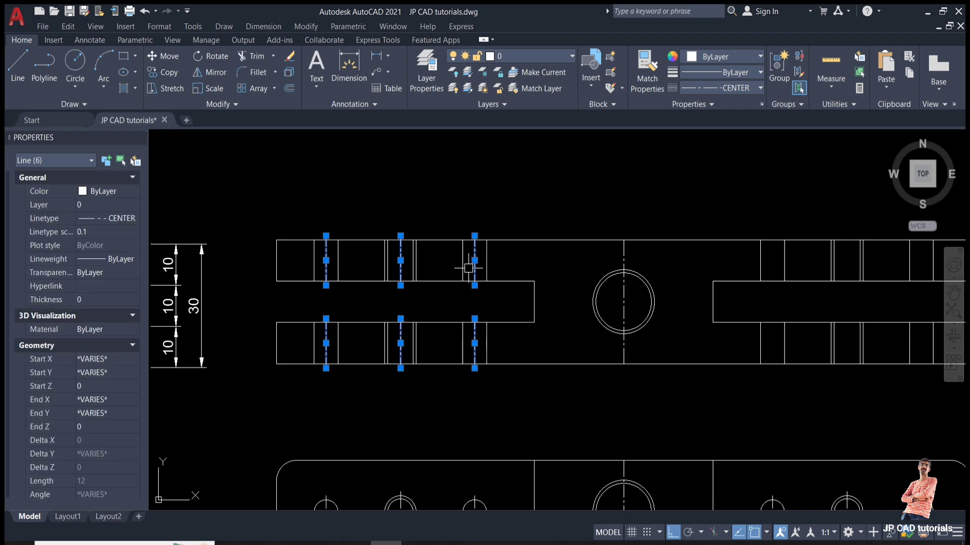
text(mi)
key(Return)
click(623, 240)
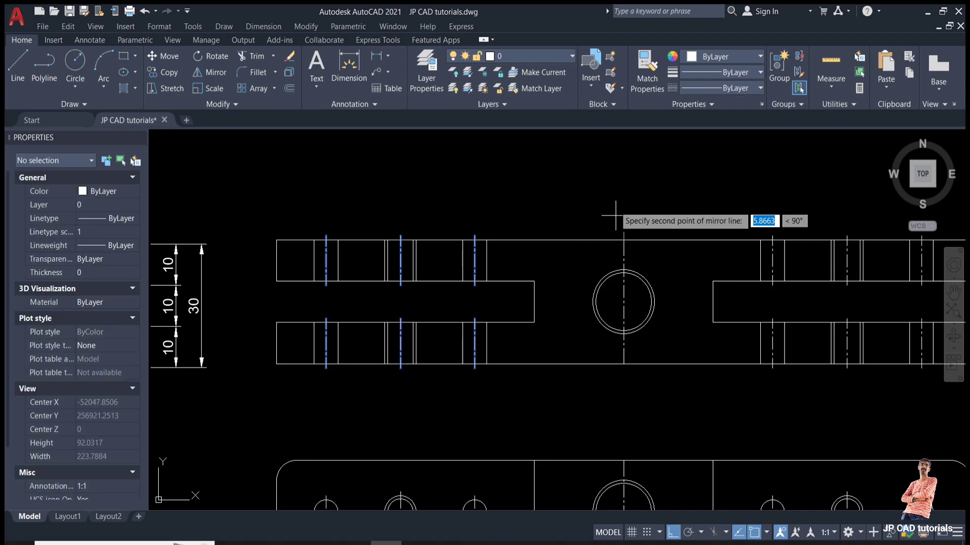
click(614, 197)
scroll(613, 197, down, 2)
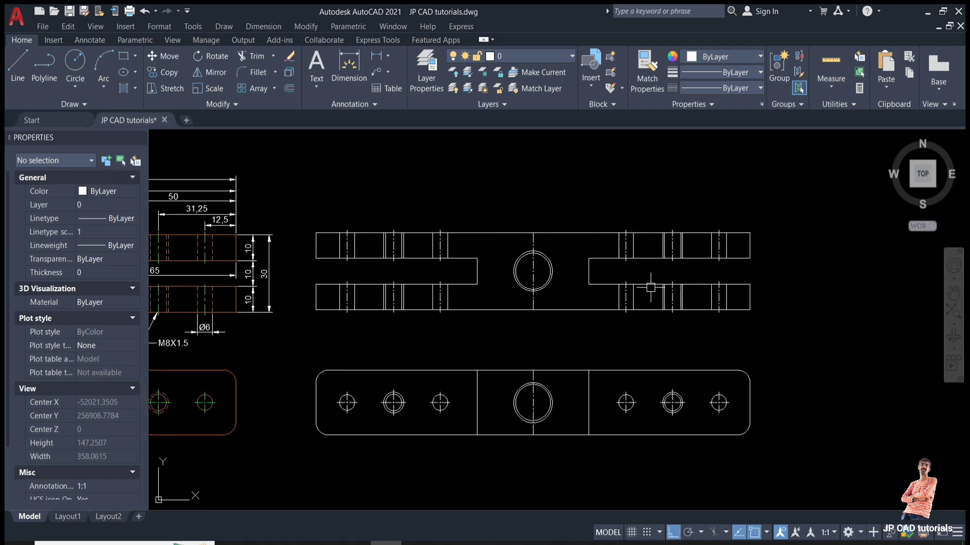
Draw a horizontal line across the top view's large central circle between its quadrants and lengthen it by 1 at both ends.
scroll(699, 363, up, 2)
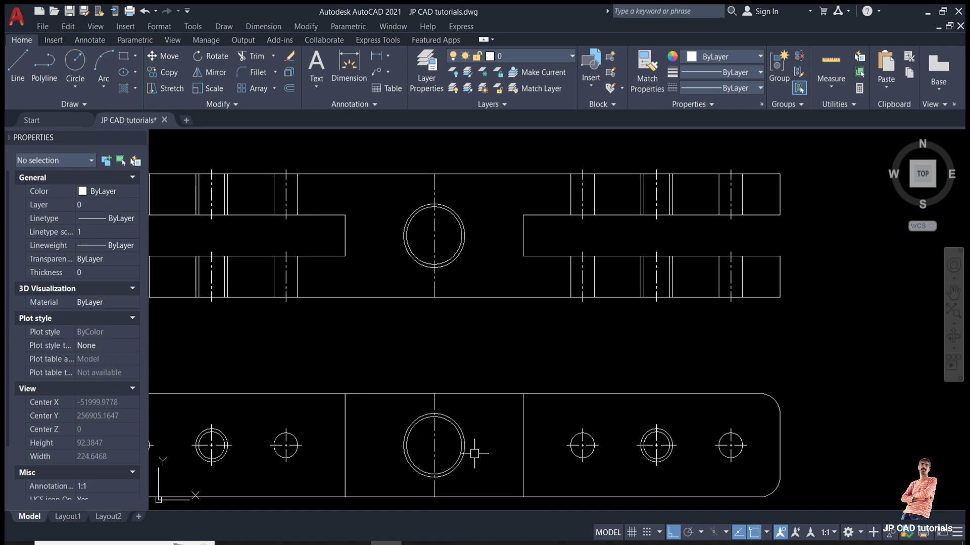
text(l)
key(Return)
scroll(401, 462, up, 2)
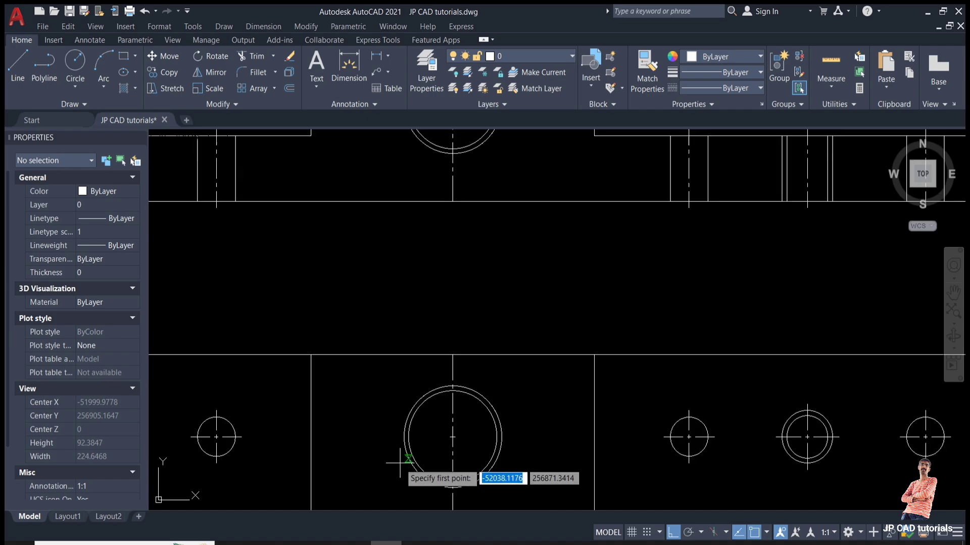
click(405, 420)
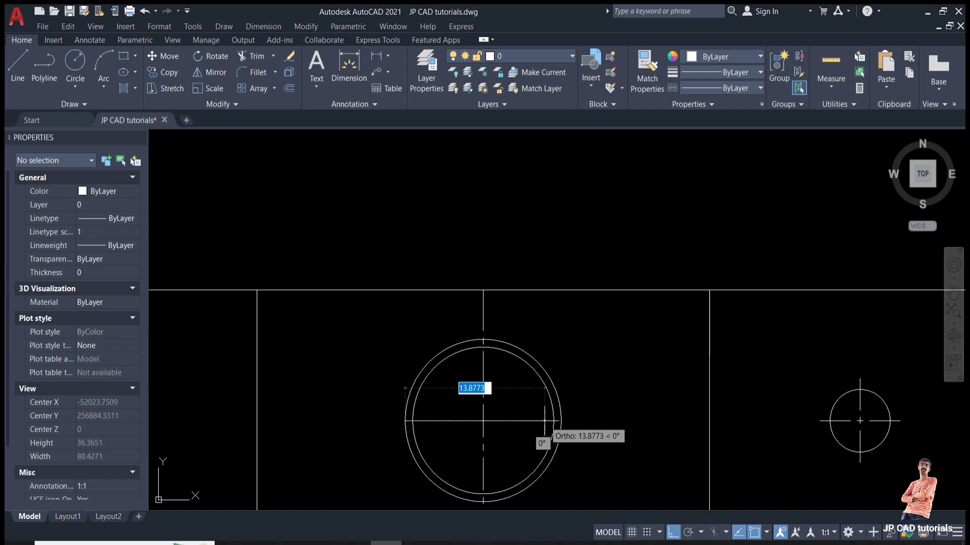
click(527, 418)
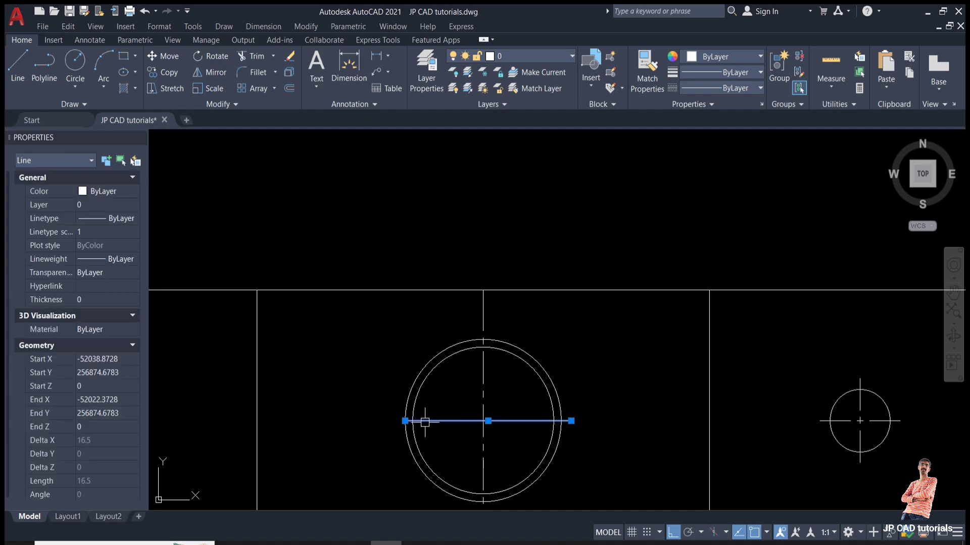
key(Escape)
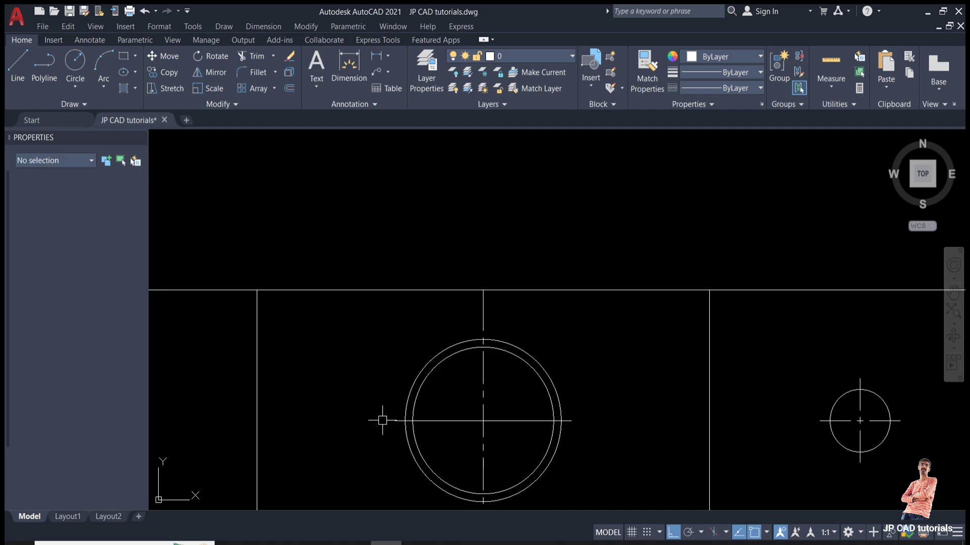
Trim the vertical centre line outside the large central circle in both the top and front views.
text(tr)
key(Return)
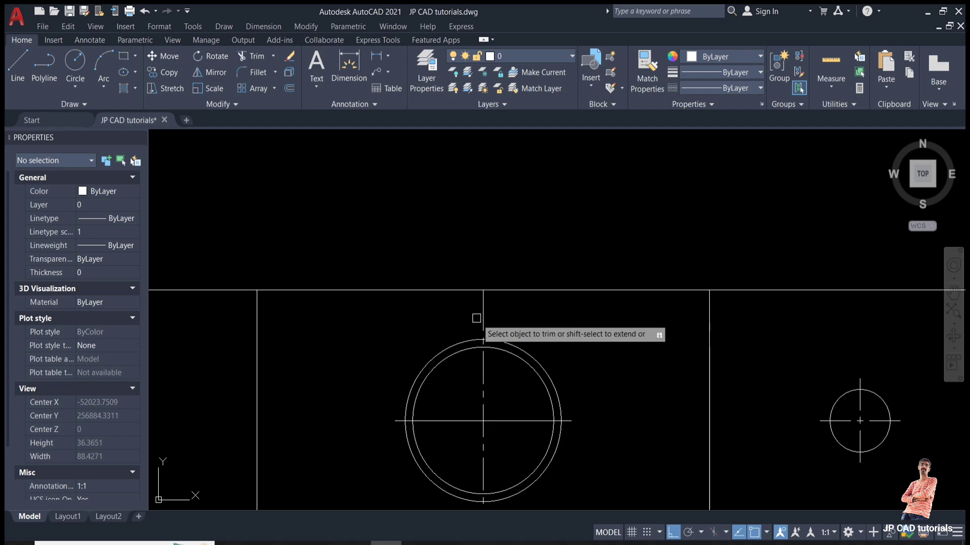
scroll(480, 313, down, 4)
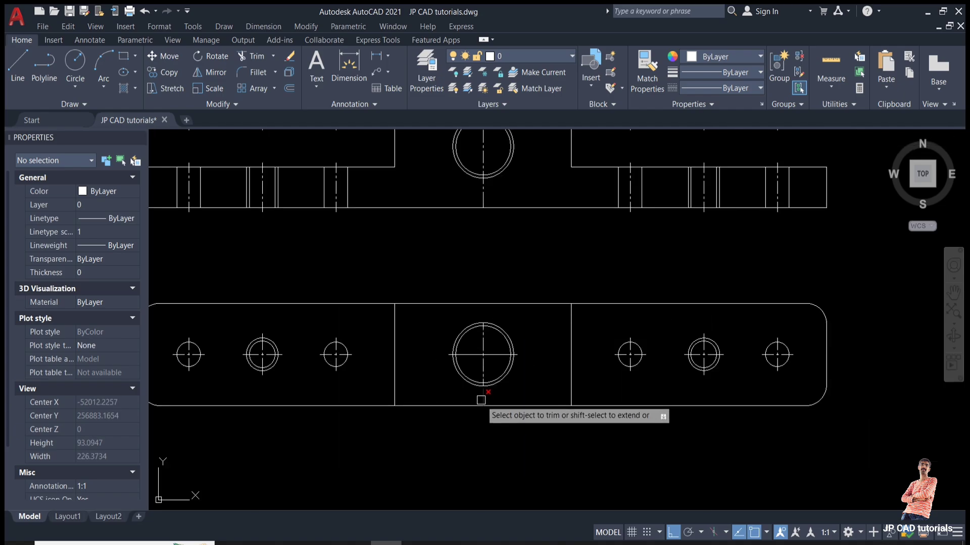
middle_drag(476, 204, 459, 288)
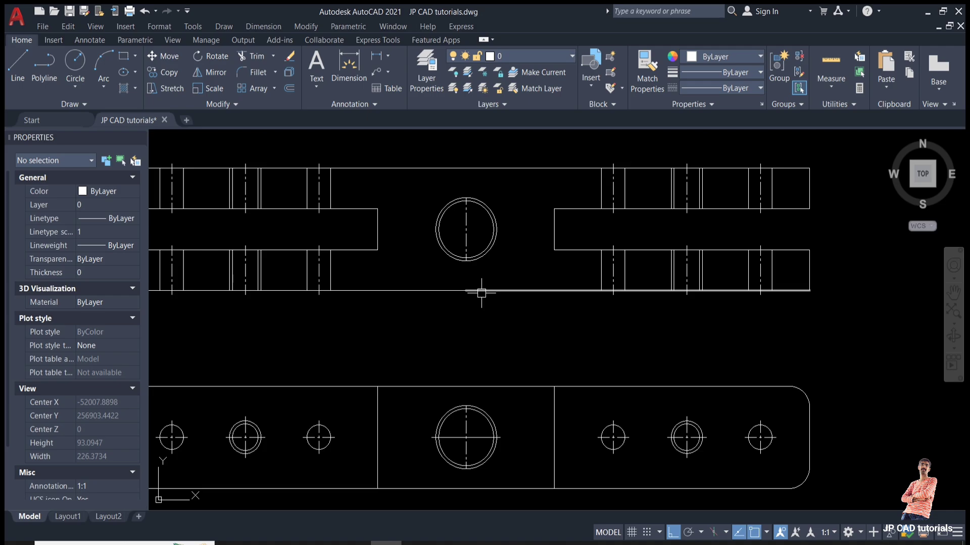
Match the properties of the top view's vertical centre line onto the horizontal line through the large circle.
text(ma)
key(Return)
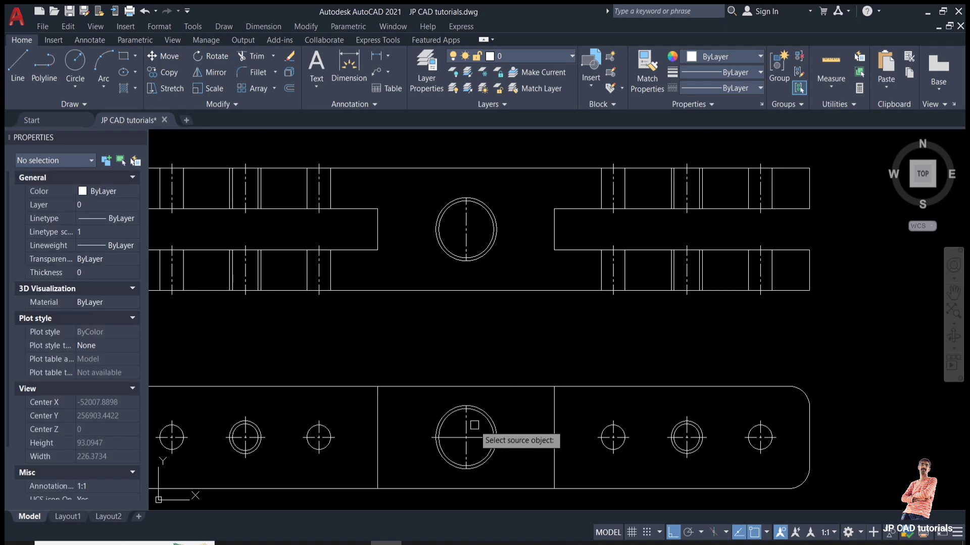
click(467, 427)
scroll(478, 442, up, 2)
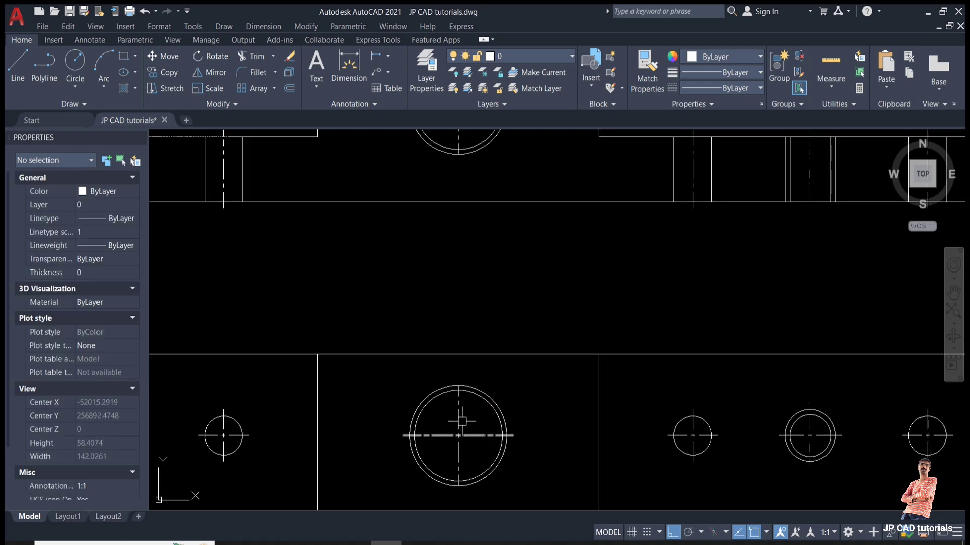
Lengthen the vertical centre line of the top view's large circle by 1 at both ends.
click(459, 398)
text(1)
key(Return)
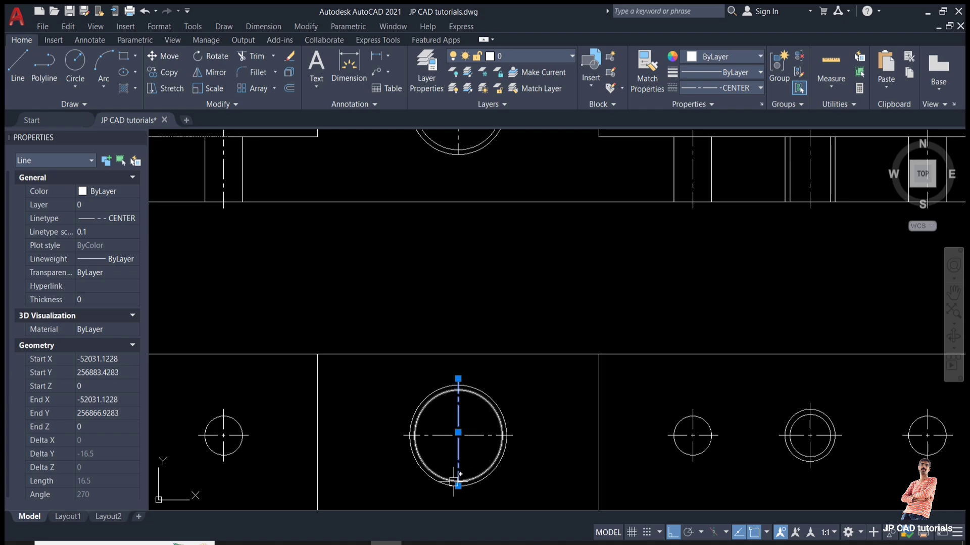
key(Escape)
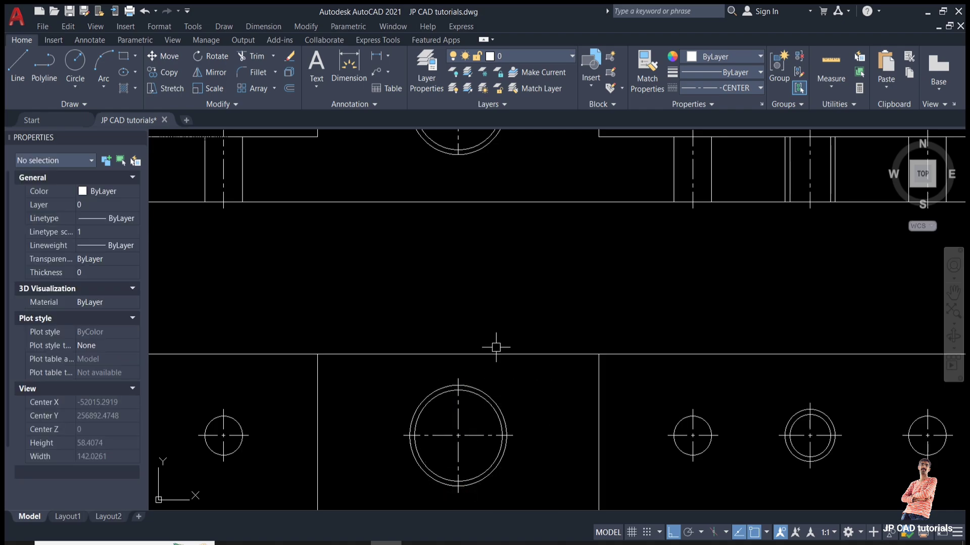
Erase the trimmed vertical centre line inside the front view's large central circle.
scroll(493, 438, down, 2)
text(e)
key(space)
scroll(475, 238, up, 4)
key(space)
scroll(464, 217, down, 2)
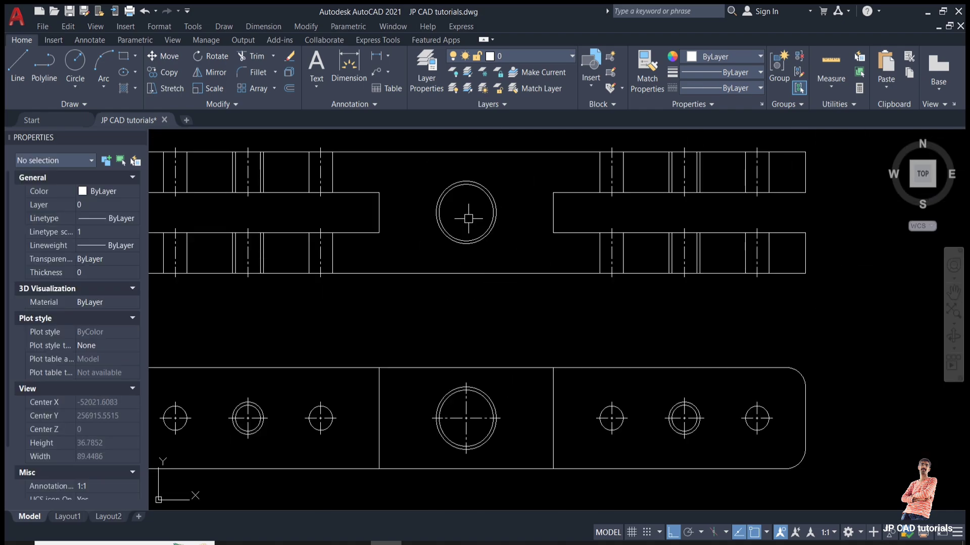
Copy both centre lines of the top view's large central circle onto the centre of the front view's large circle.
scroll(470, 332, up, 1)
middle_drag(488, 489, 488, 426)
click(481, 423)
click(445, 380)
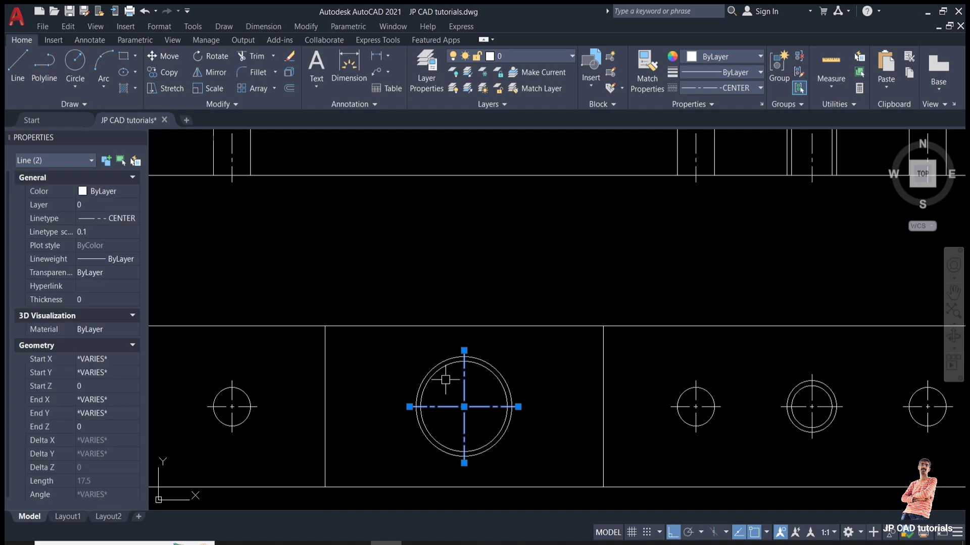
text(co)
key(space)
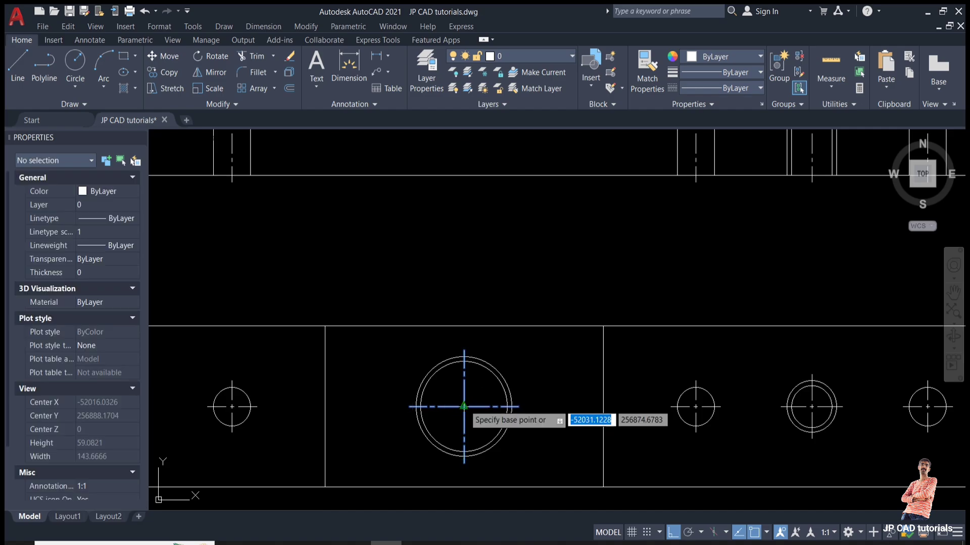
click(463, 406)
middle_drag(468, 396, 458, 479)
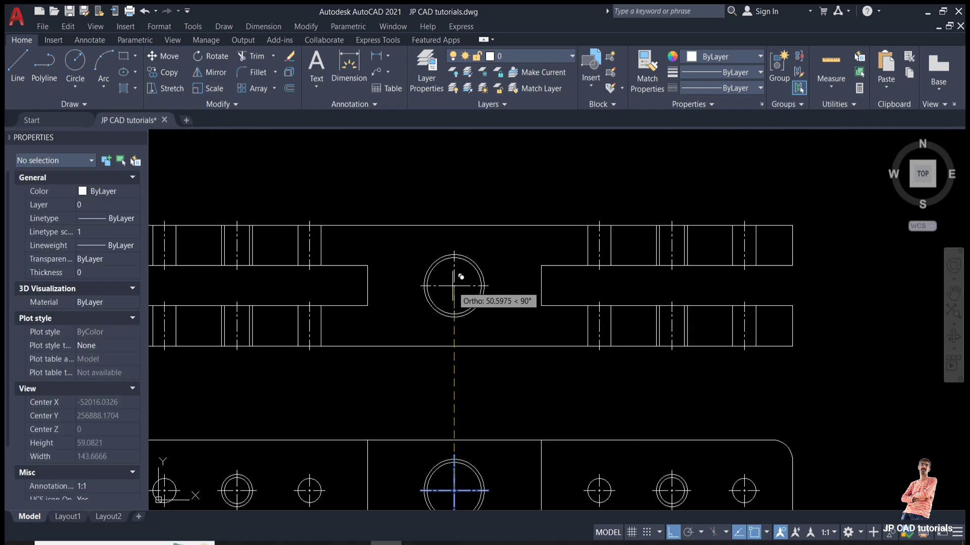
click(454, 282)
key(Escape)
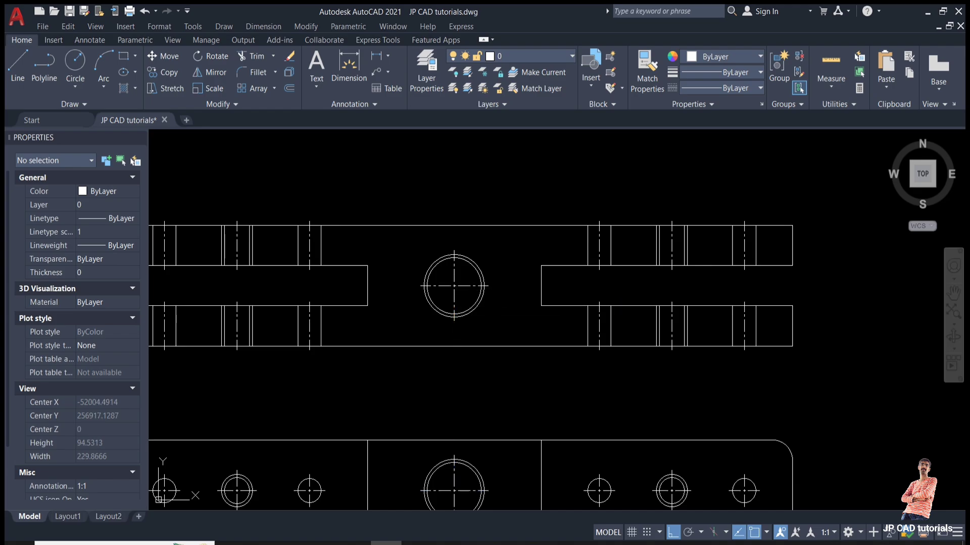
Save the drawing with the finished centre lines.
scroll(654, 188, down, 1)
mouse_move(517, 282)
middle_down()
mouse_move(656, 257)
mouse_move(605, 286)
middle_up()
scroll(655, 257, down, 1)
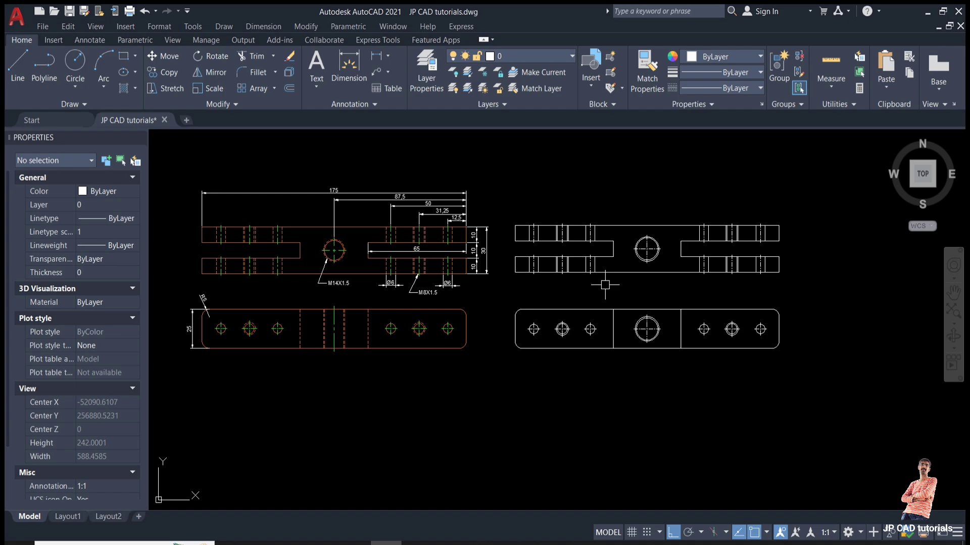
key(ctrl+s)
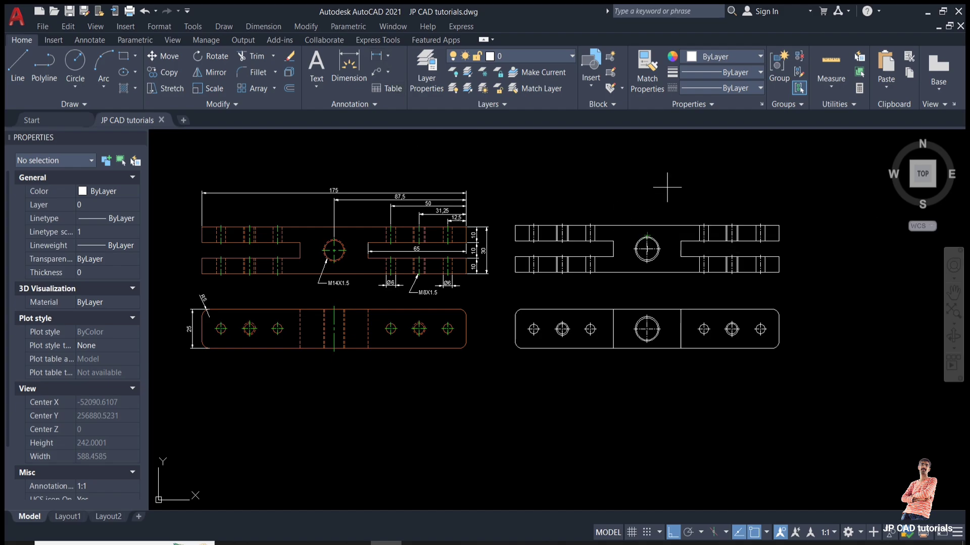
Dimension the front view's overall length with a linear dimension placed above the part.
click(779, 225)
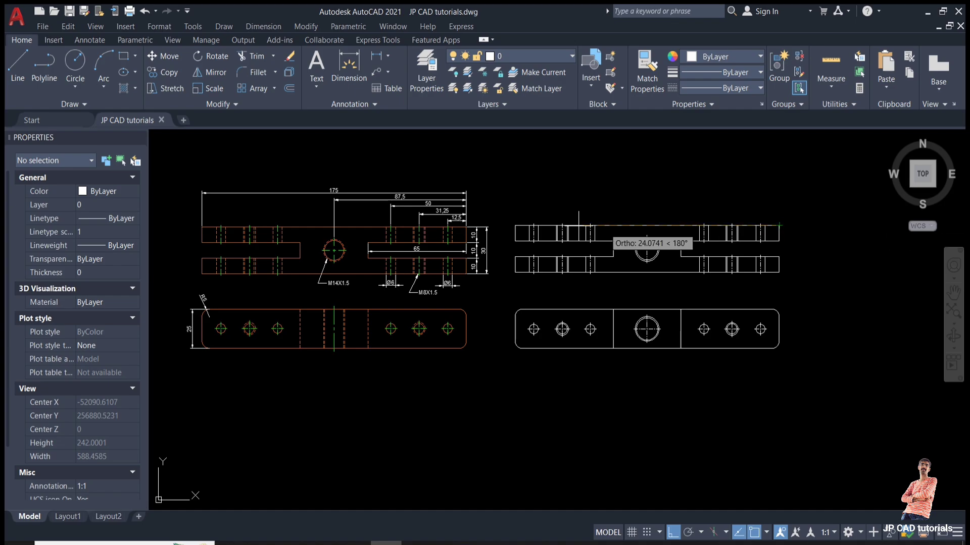
click(515, 226)
click(656, 189)
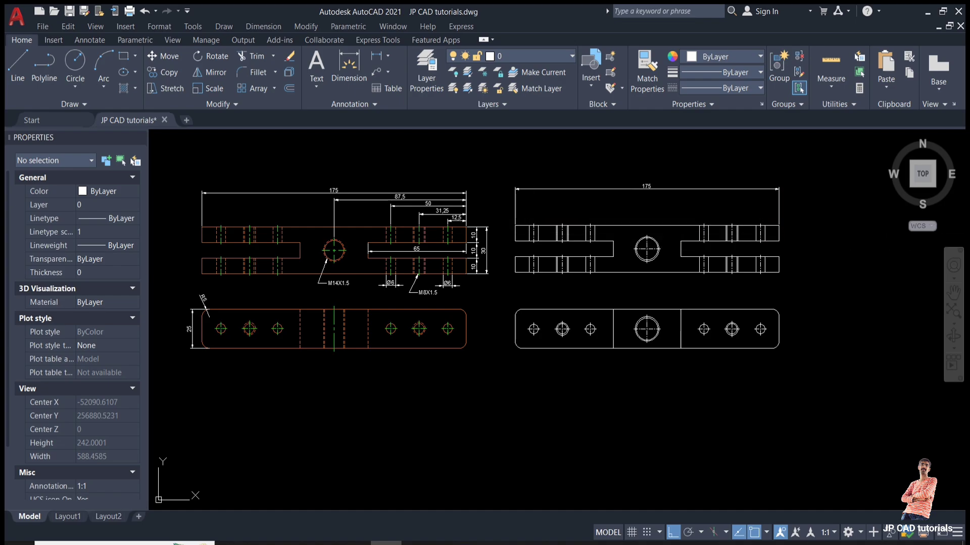
Dimension the horizontal distances from the front view's right edge to the first and second hole centre lines, stacked above the part.
key(Return)
scroll(775, 229, up, 6)
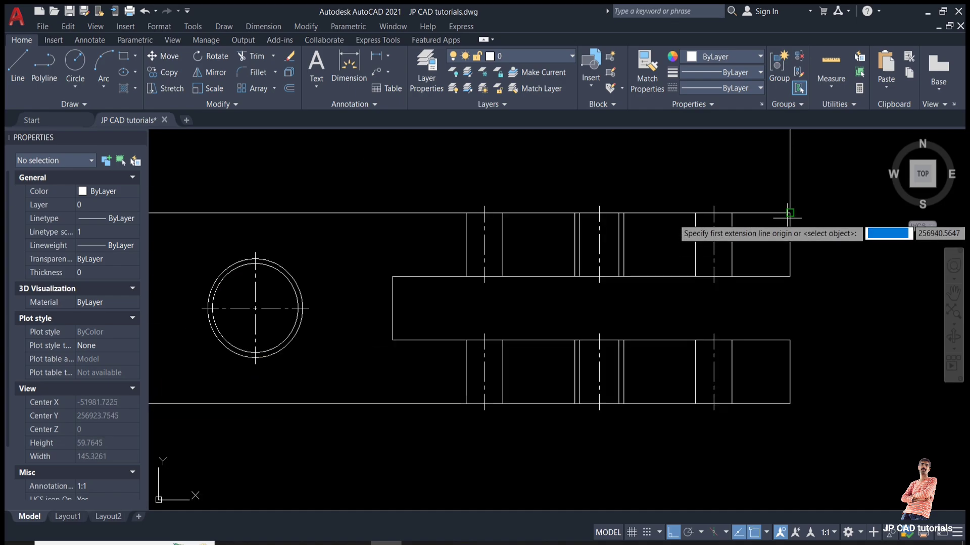
click(789, 213)
click(714, 206)
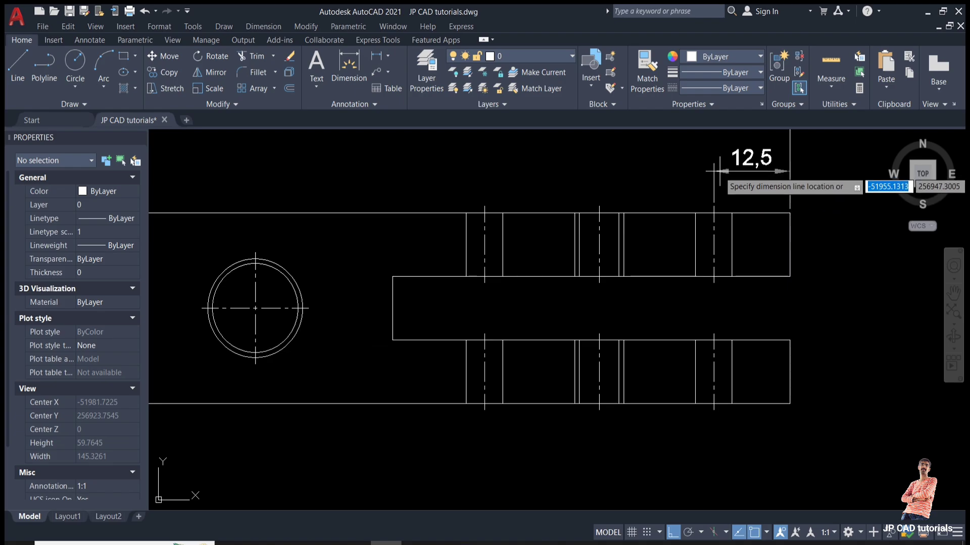
click(714, 177)
key(Return)
click(789, 213)
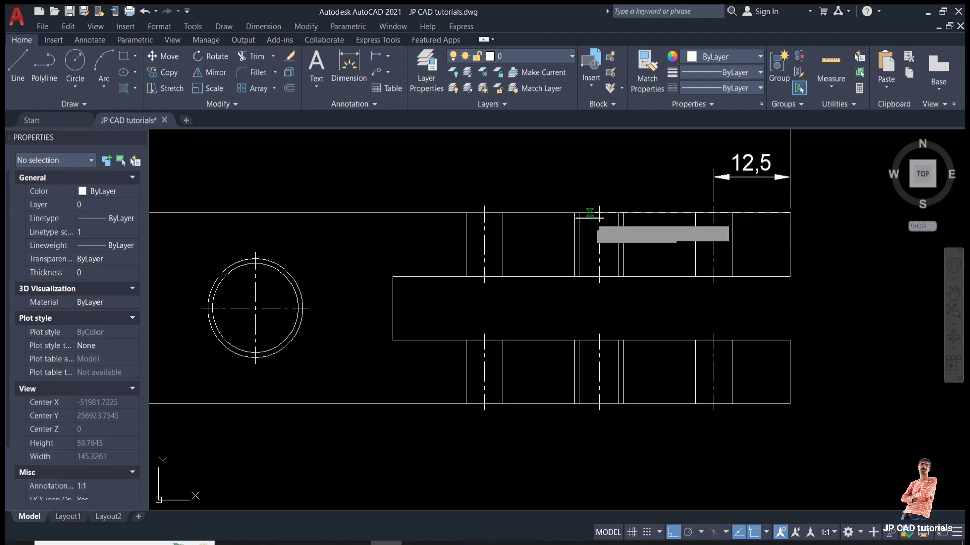
click(599, 206)
click(697, 149)
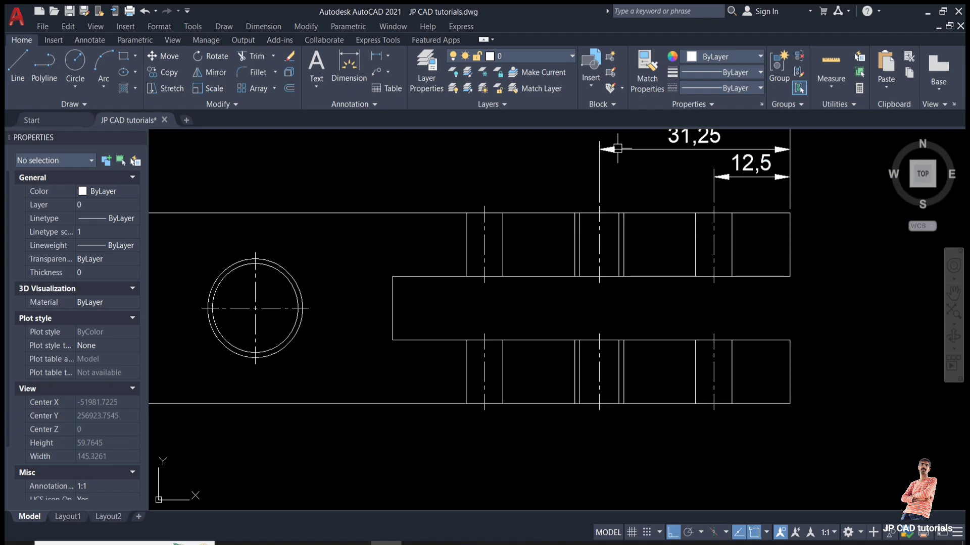
Dimension the distance from the front view's right edge to the third hole centre line, above the previous dimensions.
key(Return)
click(789, 213)
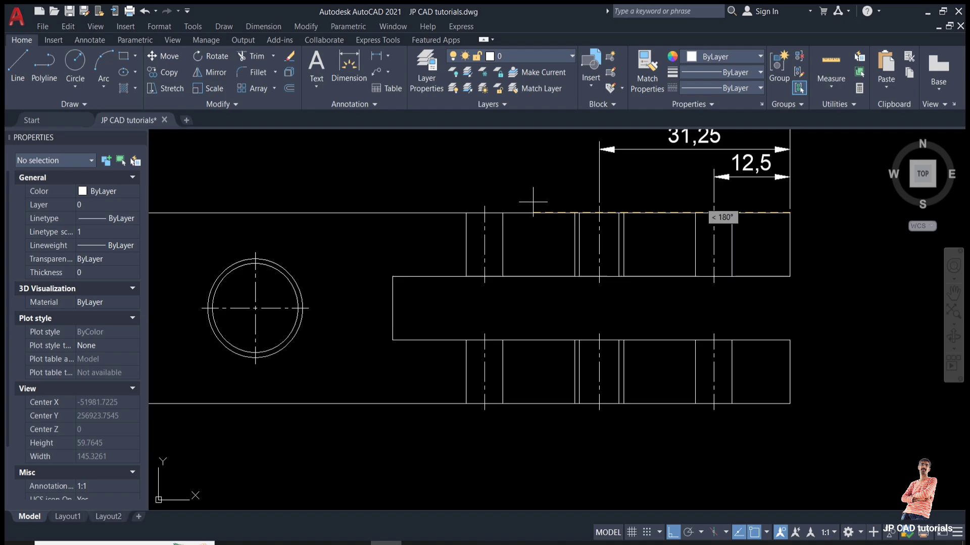
click(484, 204)
middle_drag(483, 205, 467, 306)
click(460, 219)
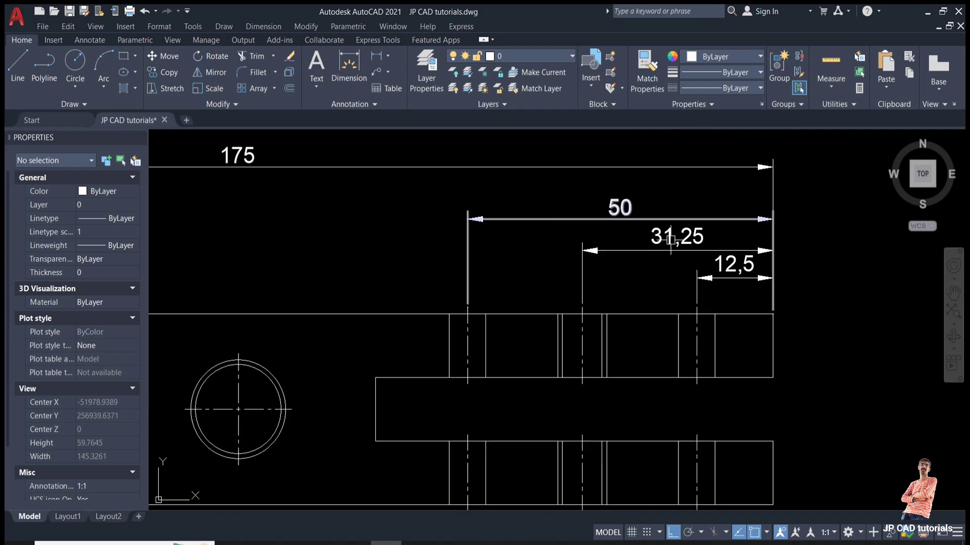
Dimension the distance from the front view's right edge to the large central circle's vertical centre line, below the overall length dimension.
scroll(670, 242, down, 2)
middle_drag(551, 278, 796, 283)
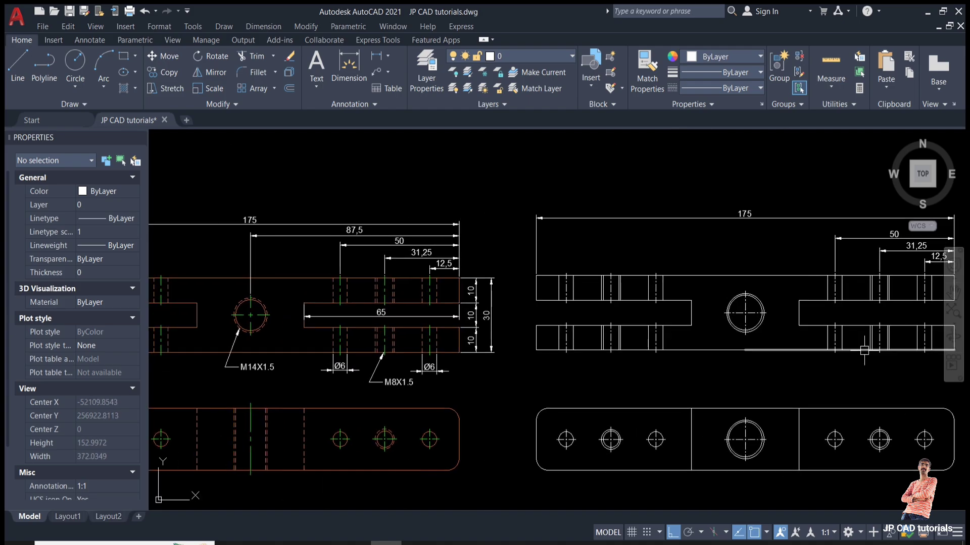
key(Return)
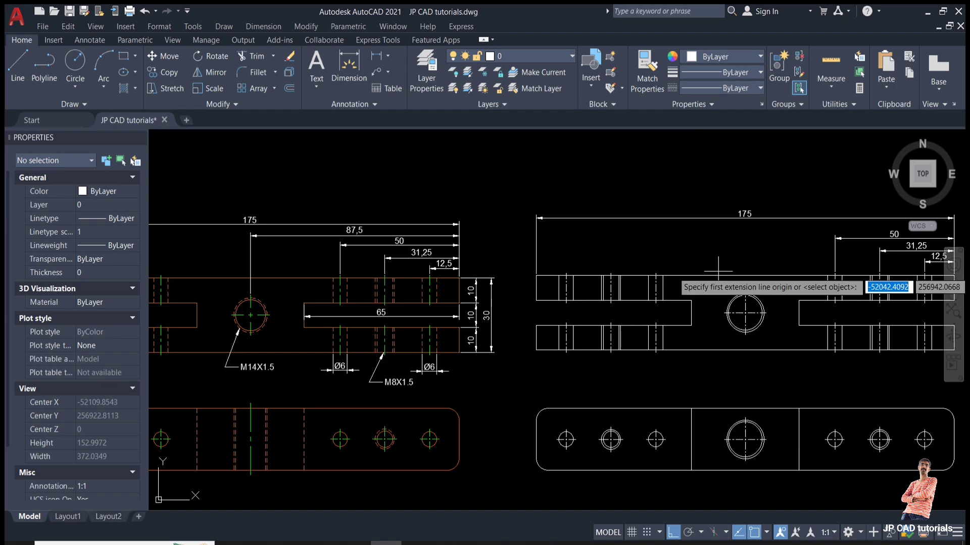
middle_drag(716, 273, 624, 286)
scroll(865, 295, up, 2)
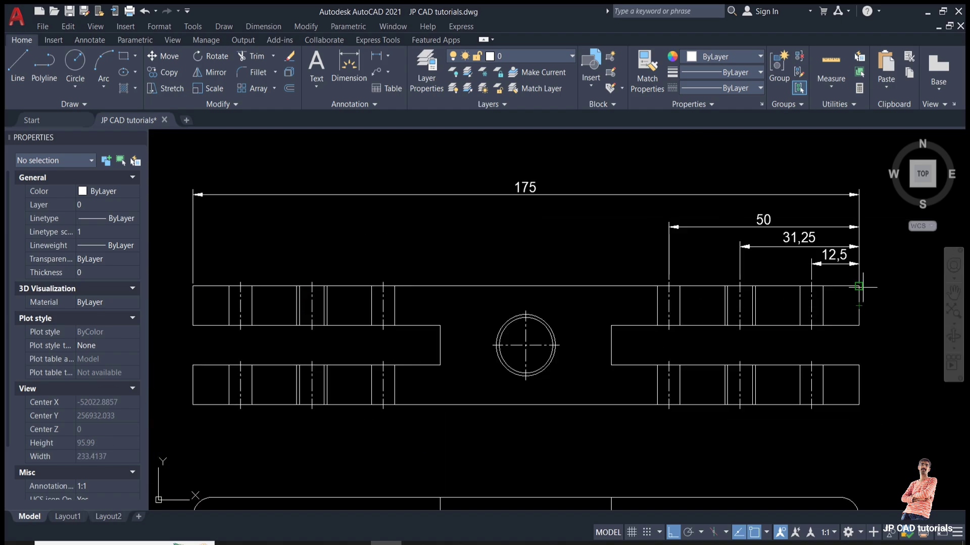
click(858, 286)
click(525, 311)
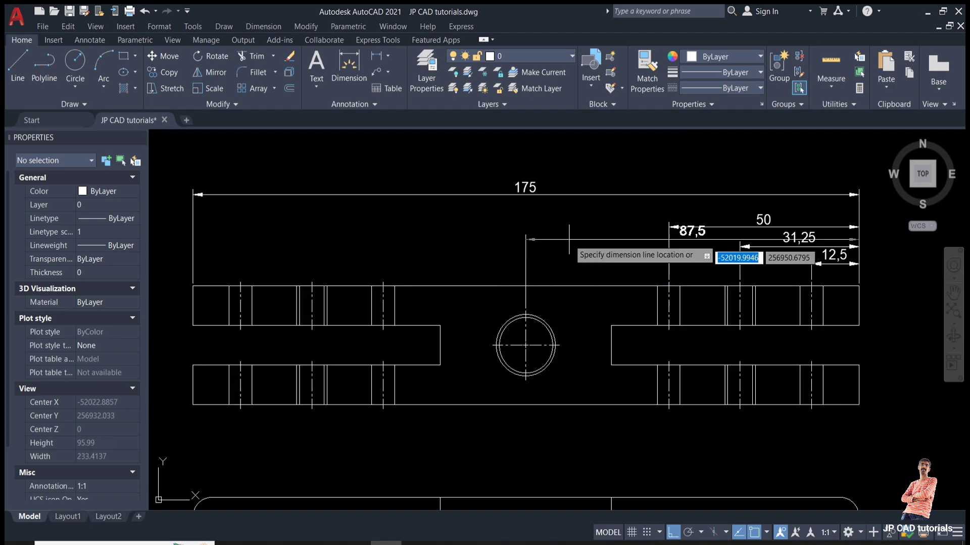
click(572, 208)
Move the overall length dimension line slightly higher to space it evenly above the central circle's dimension.
middle_drag(571, 208, 566, 243)
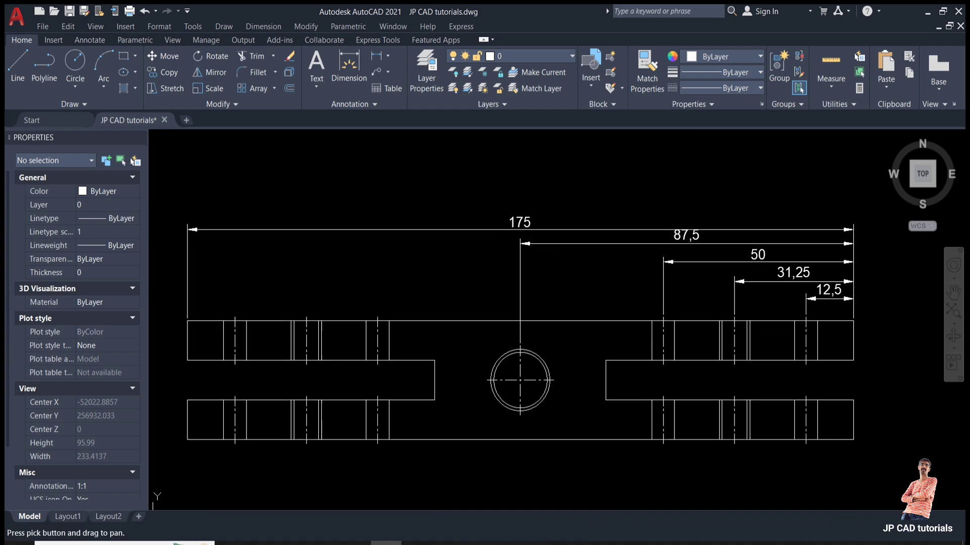
click(519, 221)
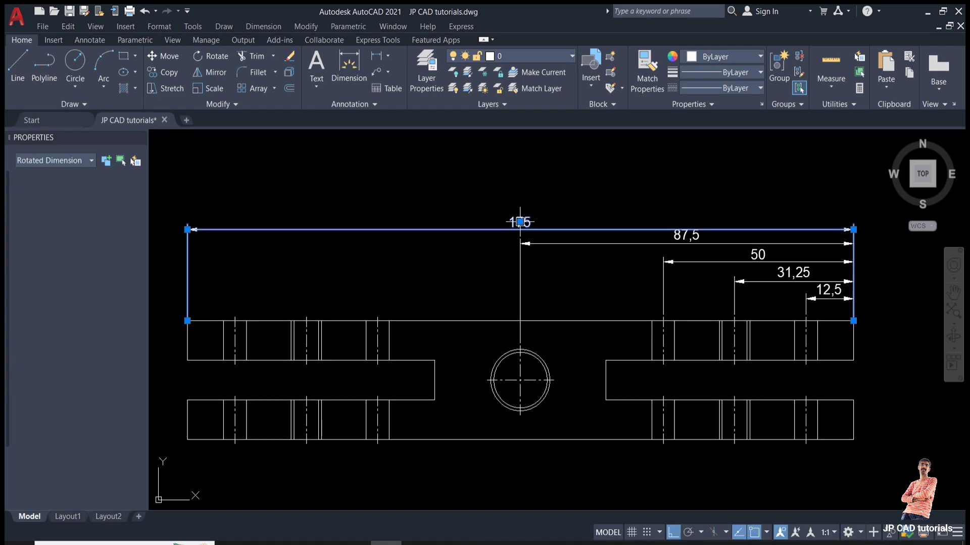
scroll(851, 227, up, 4)
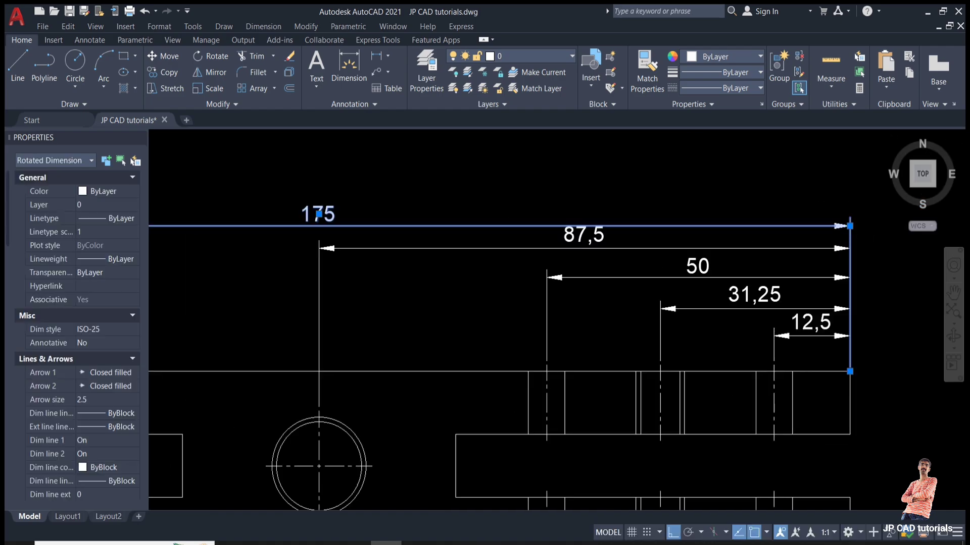
click(843, 219)
click(843, 206)
key(Escape)
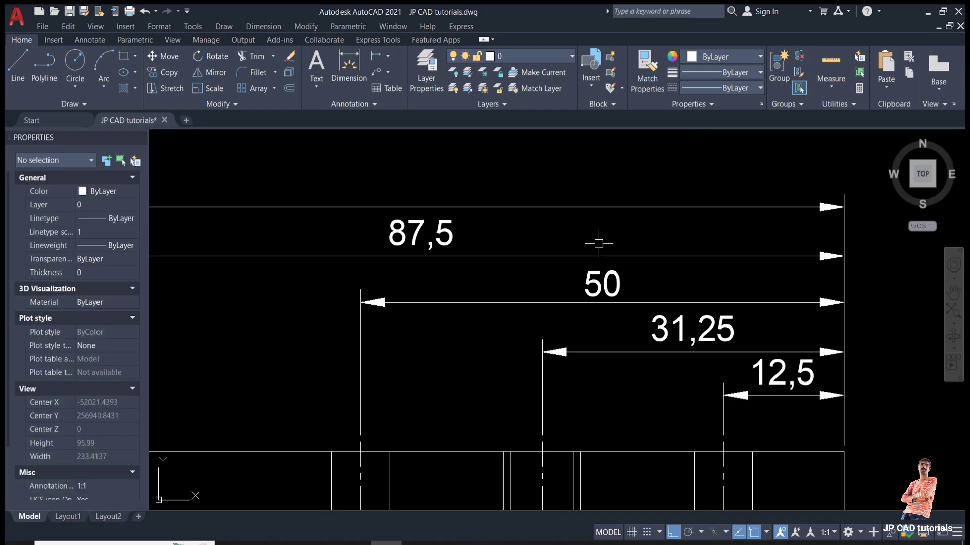
Dimension the horizontal depth of the front view's right slot, with the dimension line inside the slot.
scroll(523, 232, down, 4)
scroll(670, 234, down, 2)
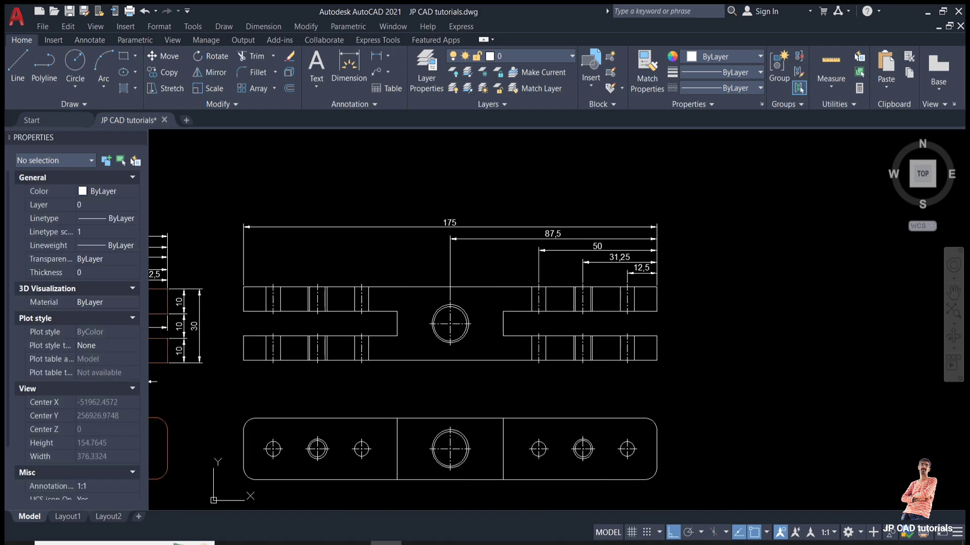
click(377, 63)
scroll(553, 339, up, 2)
click(718, 295)
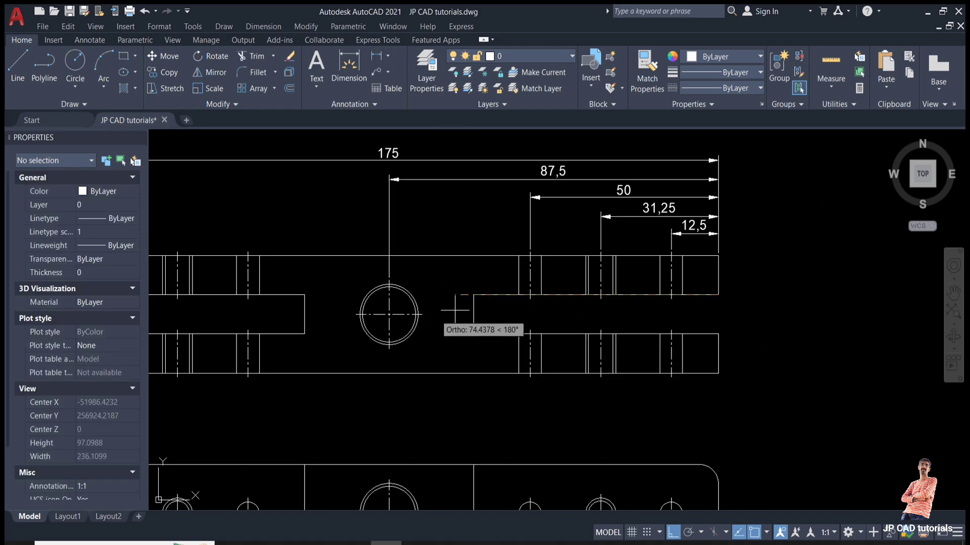
click(473, 295)
click(576, 320)
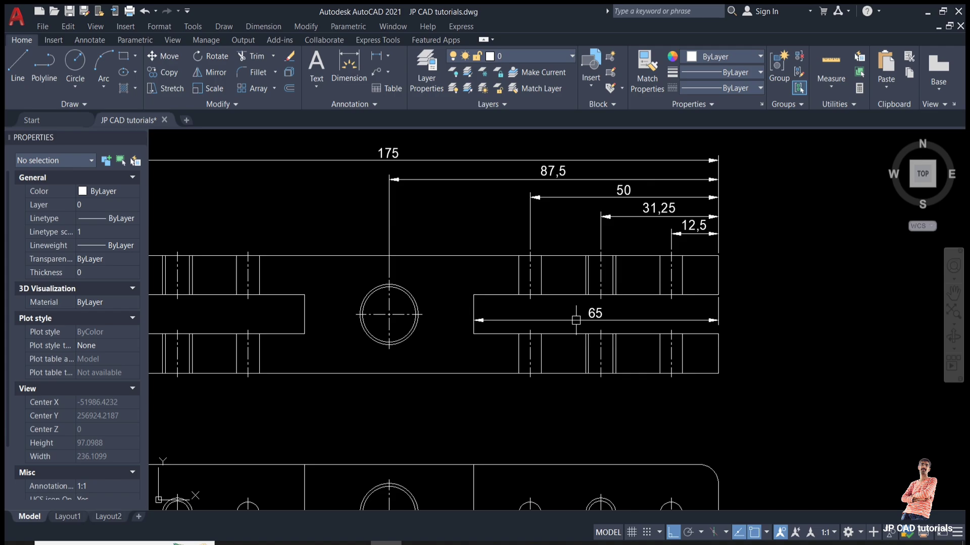
Dimension the overall height of the top view with a vertical linear dimension beside its right end.
scroll(608, 292, down, 2)
middle_drag(622, 285, 785, 249)
key(space)
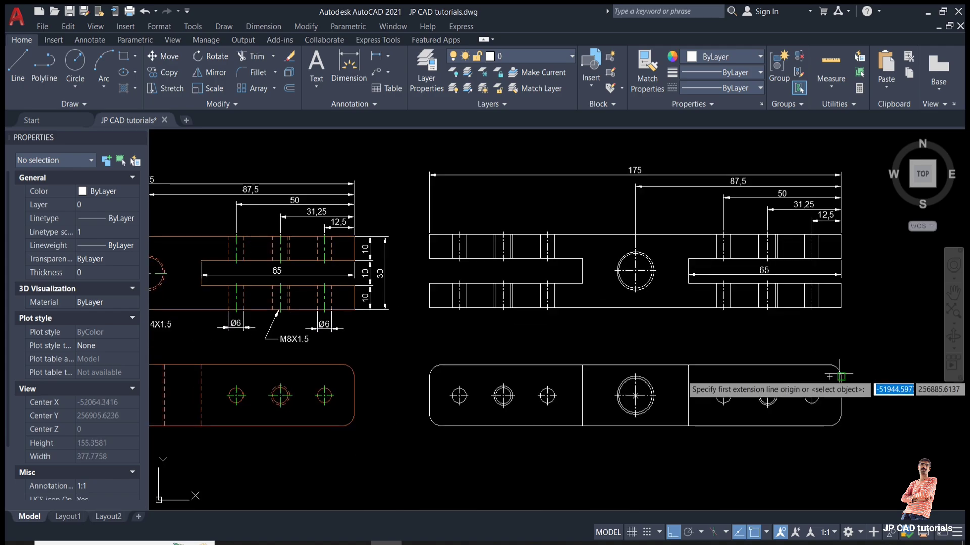
scroll(839, 372, up, 2)
click(824, 360)
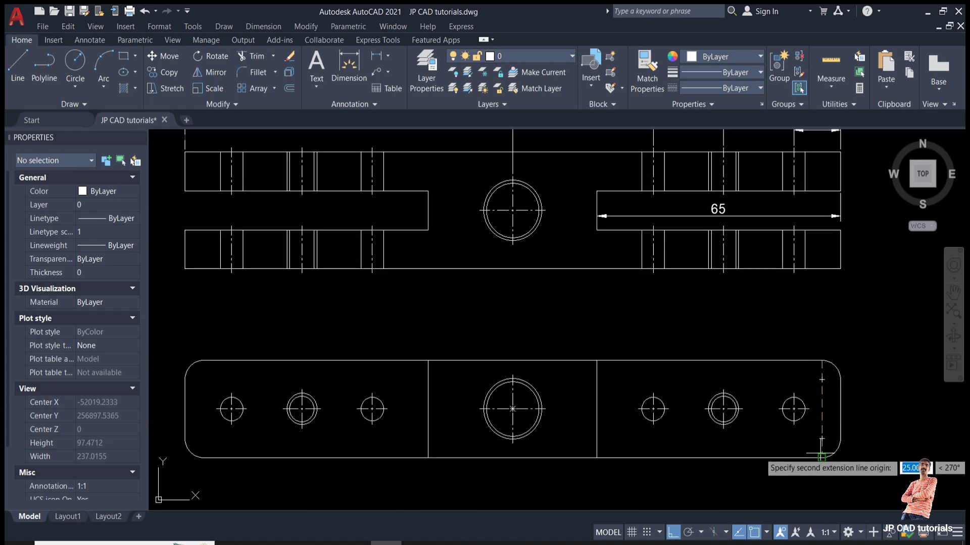
click(824, 459)
click(880, 443)
Dimension the thickness of the front view's upper right arm with a vertical dimension outside the right edge.
scroll(789, 366, down, 2)
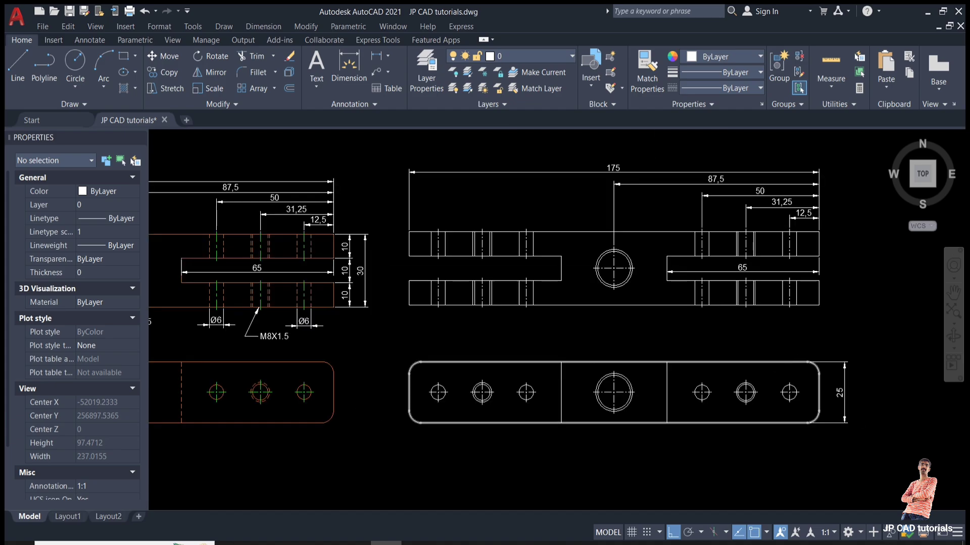
middle_drag(707, 361, 728, 347)
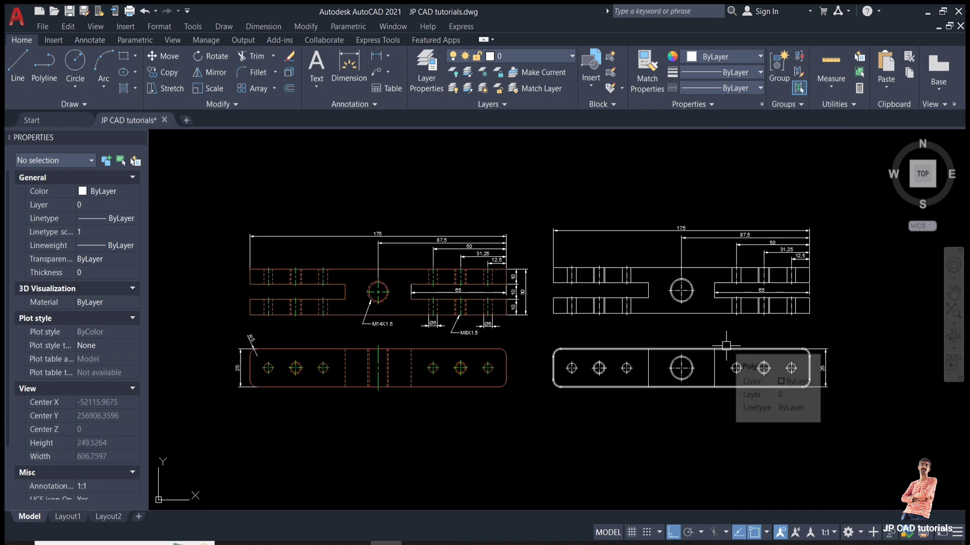
scroll(460, 315, up, 4)
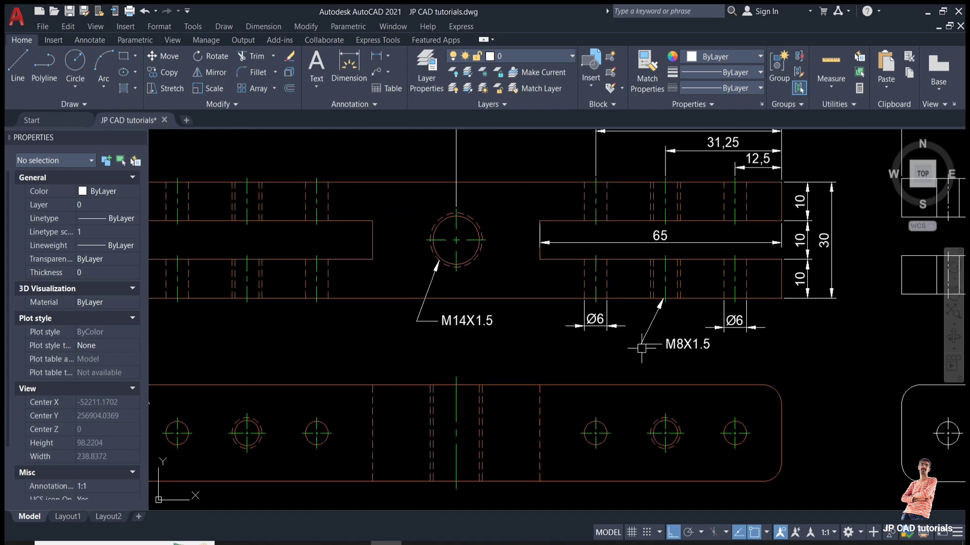
scroll(642, 348, down, 1)
middle_drag(603, 345, 347, 329)
middle_drag(689, 330, 529, 356)
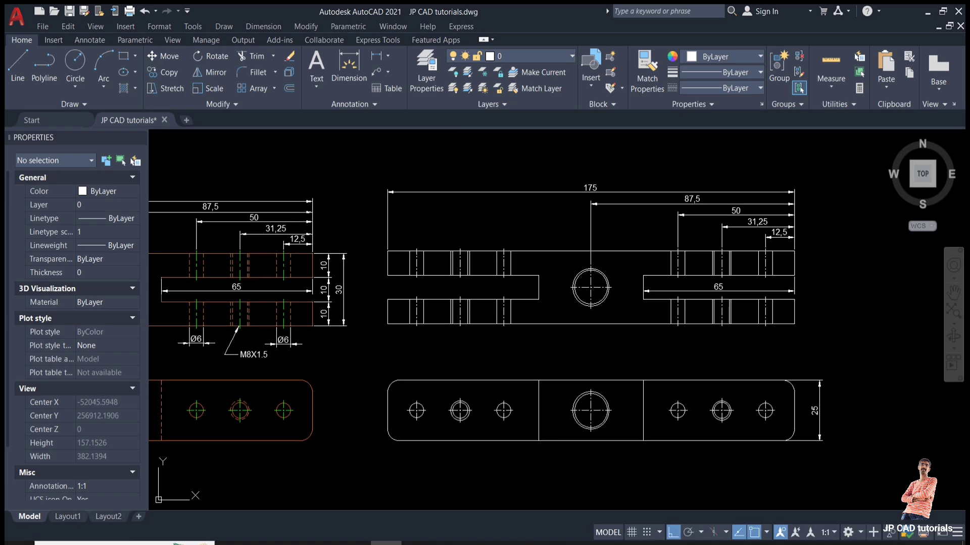
scroll(836, 286, up, 2)
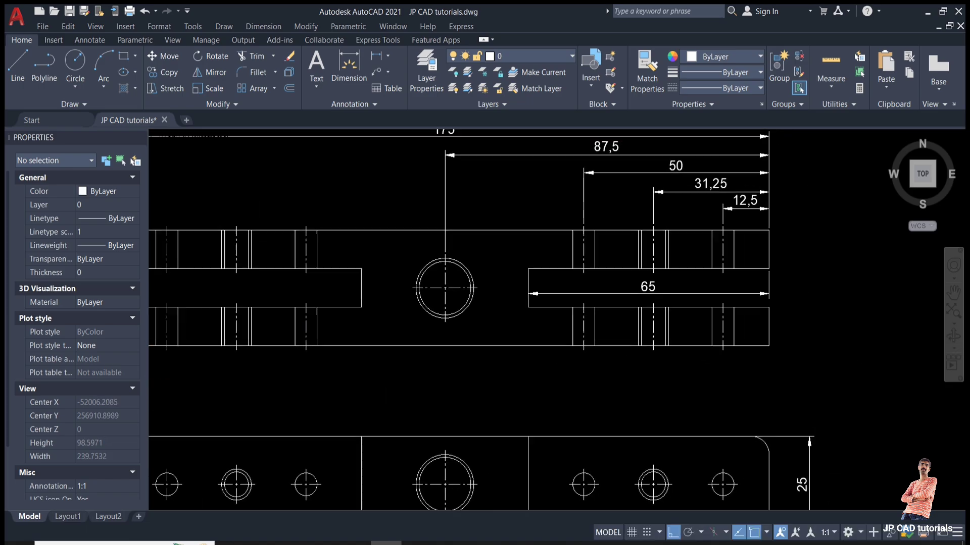
click(768, 231)
click(768, 269)
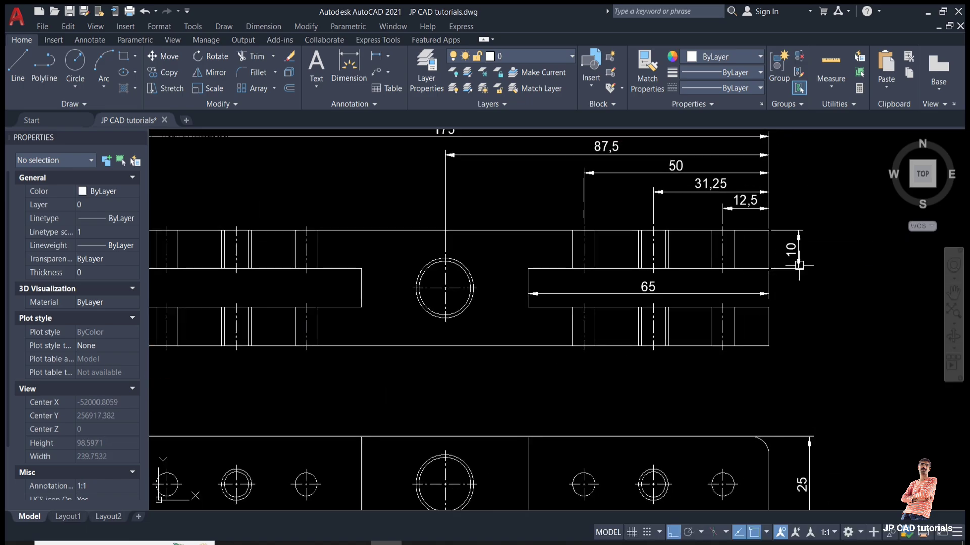
click(799, 265)
Dimension the height of the front view's right slot opening, in line with the upper arm's thickness dimension.
key(space)
click(768, 269)
click(768, 307)
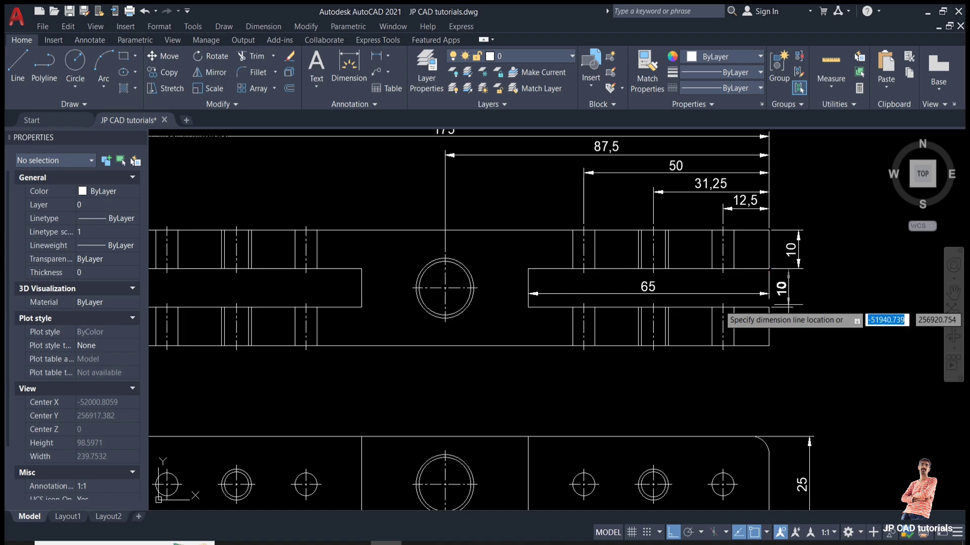
click(799, 298)
Dimension the thickness of the front view's lower right arm, with a vertical dimension in line with the slot opening's dimension.
key(space)
click(768, 307)
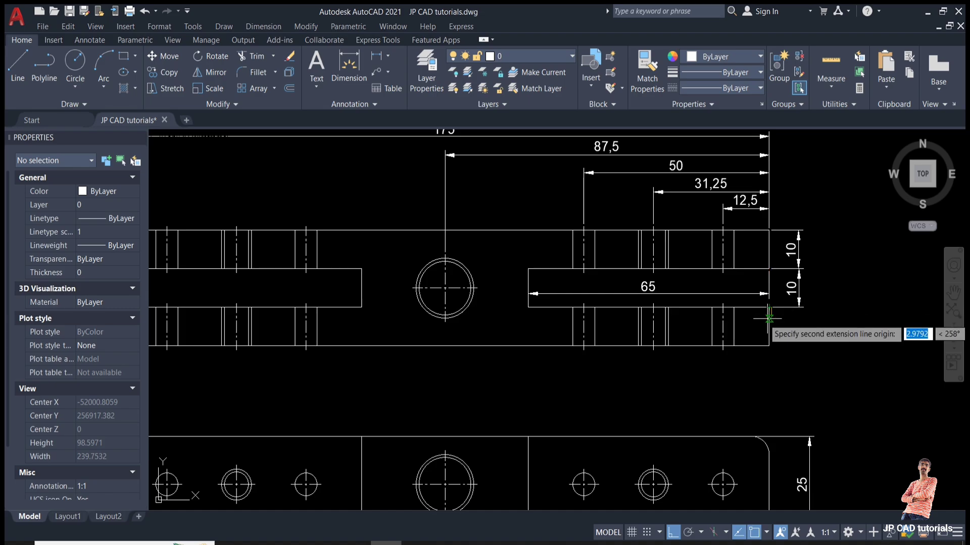
click(768, 345)
click(800, 343)
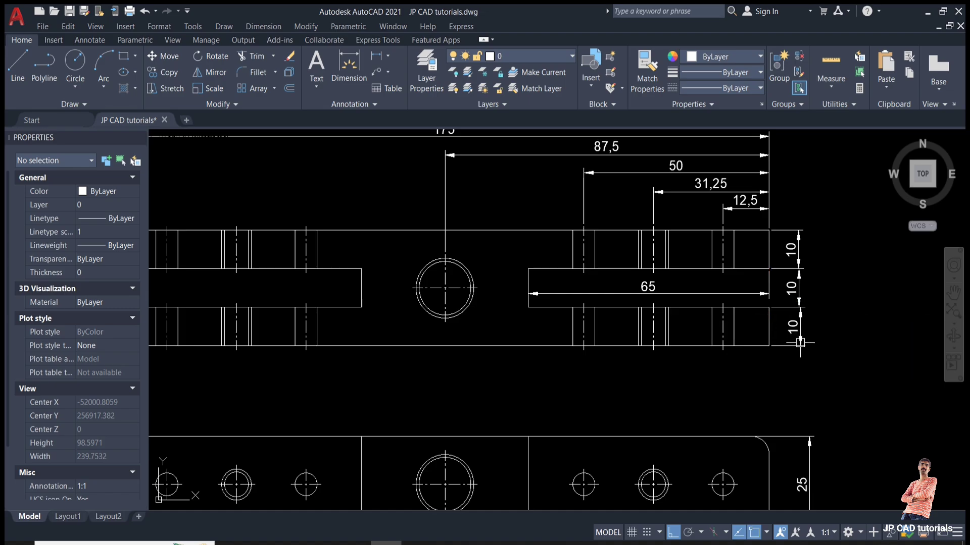
Dimension the overall height of the front view with a vertical dimension outside the arm and slot dimensions.
key(space)
click(768, 230)
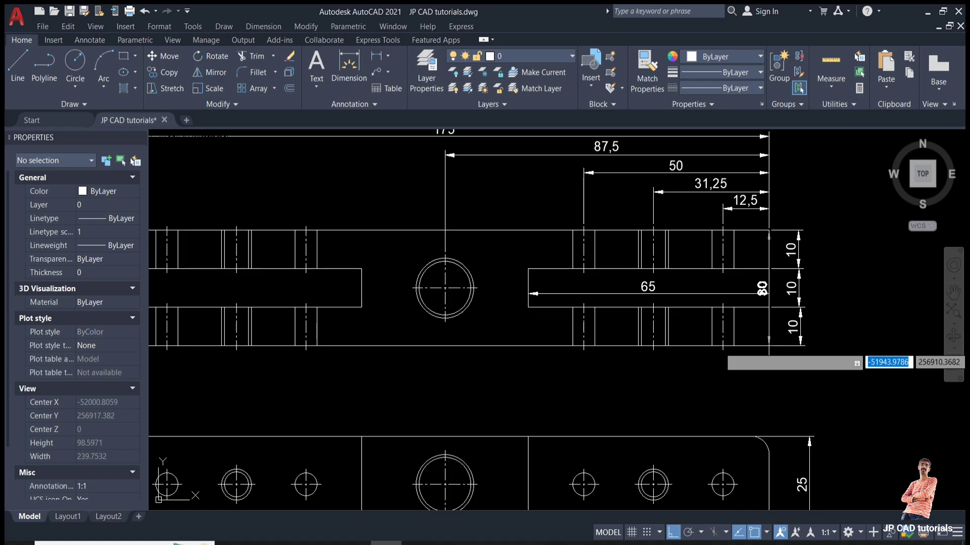
click(822, 293)
Dimension the widths of the two plain holes in the front view's lower right arm, with the dimensions below the part.
key(space)
click(719, 346)
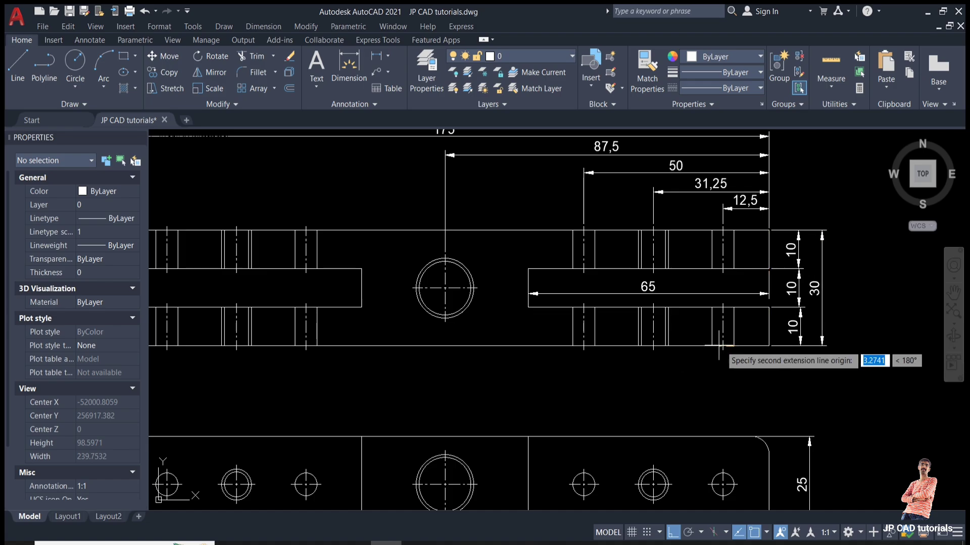
click(711, 346)
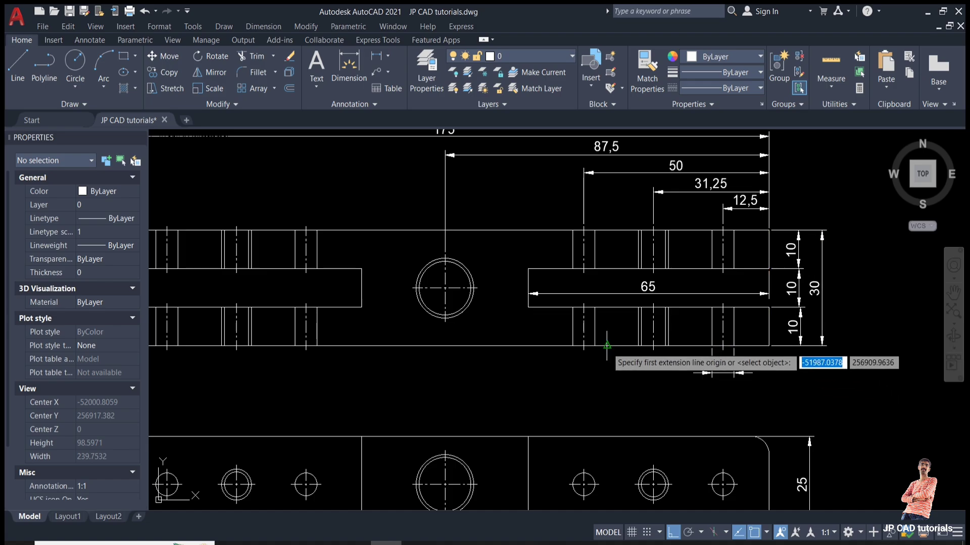
click(572, 347)
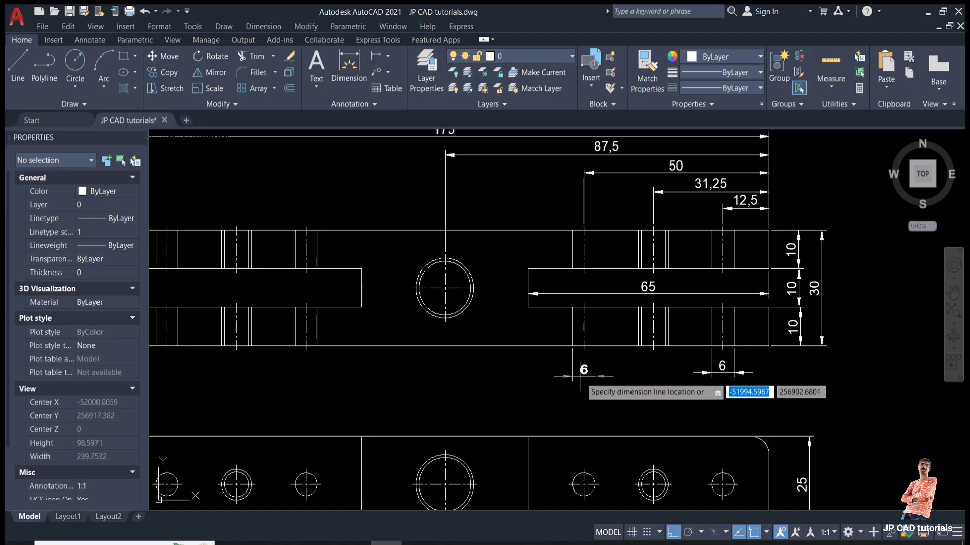
click(585, 372)
Examine the hole dimensions and thread callouts below the front view of the reference drawing.
scroll(648, 346, down, 2)
scroll(649, 346, down, 2)
middle_drag(650, 345, 879, 286)
scroll(617, 316, up, 2)
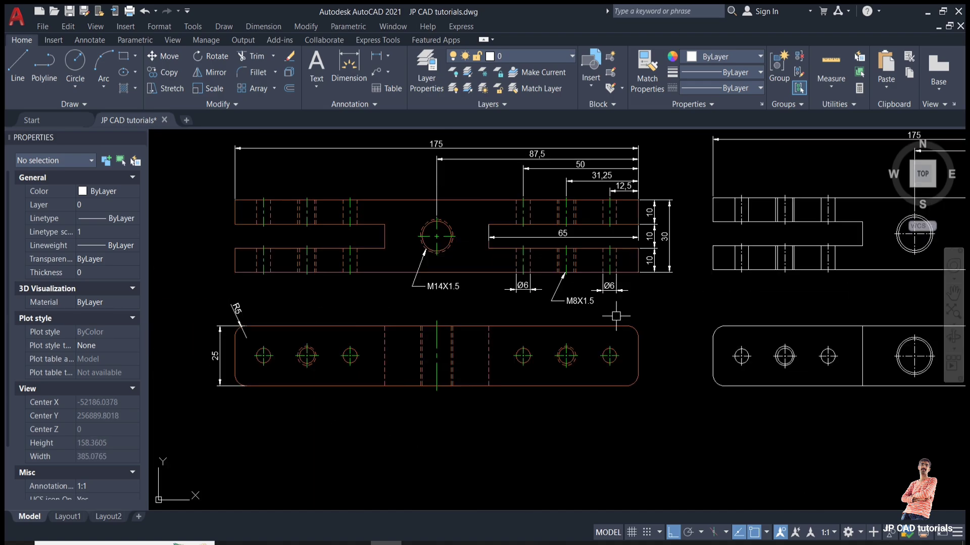
middle_drag(617, 317, 617, 331)
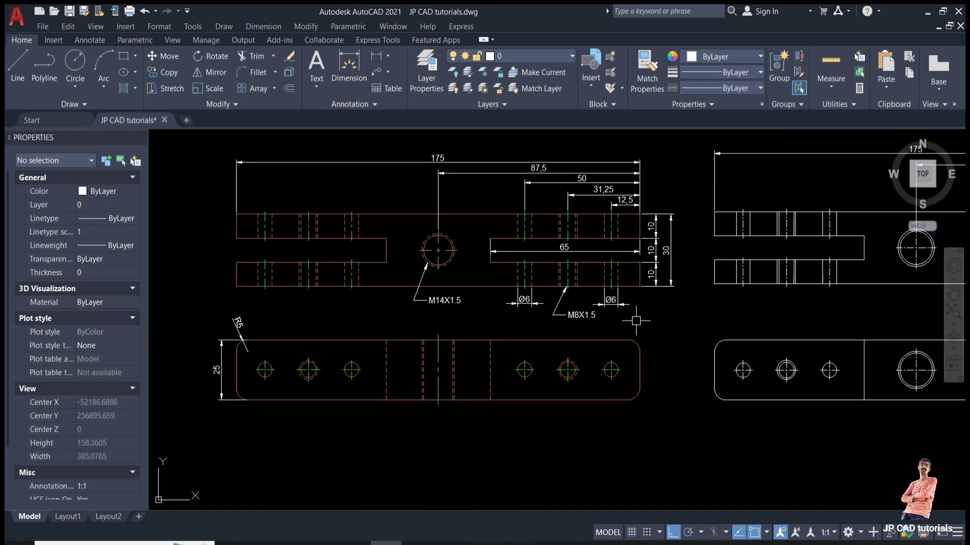
scroll(586, 319, up, 2)
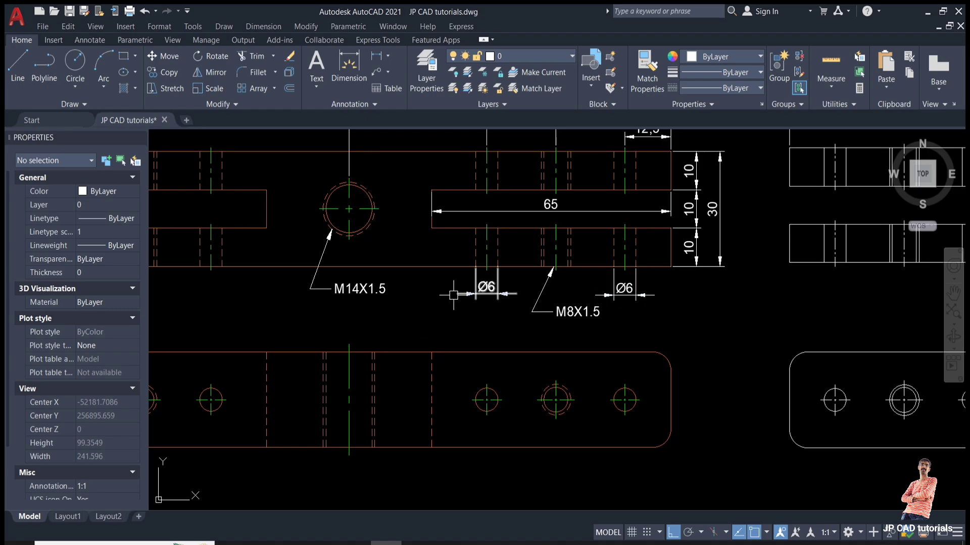
scroll(453, 295, down, 3)
scroll(453, 294, up, 2)
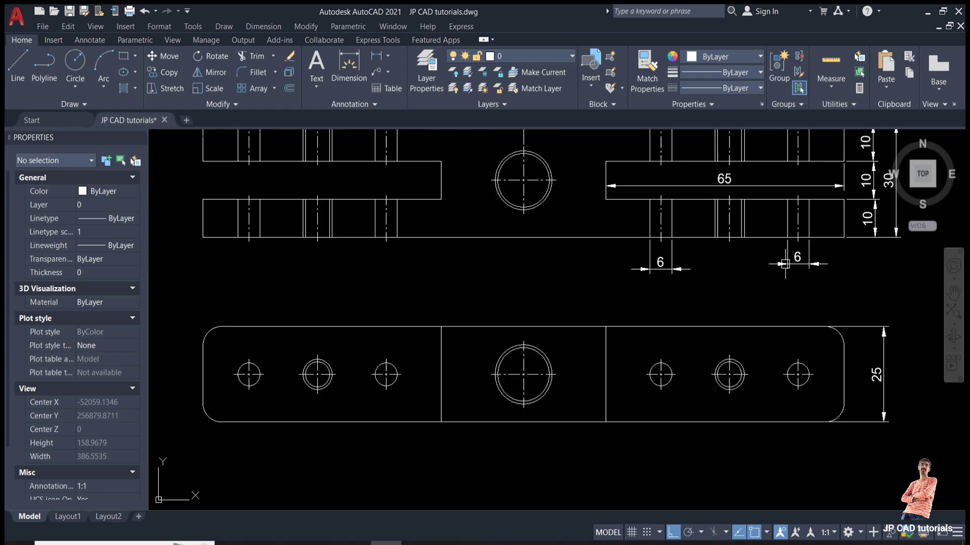
Move the inner plain hole's width dimension straight up to line up with the outer plain hole's dimension.
scroll(682, 307, up, 1)
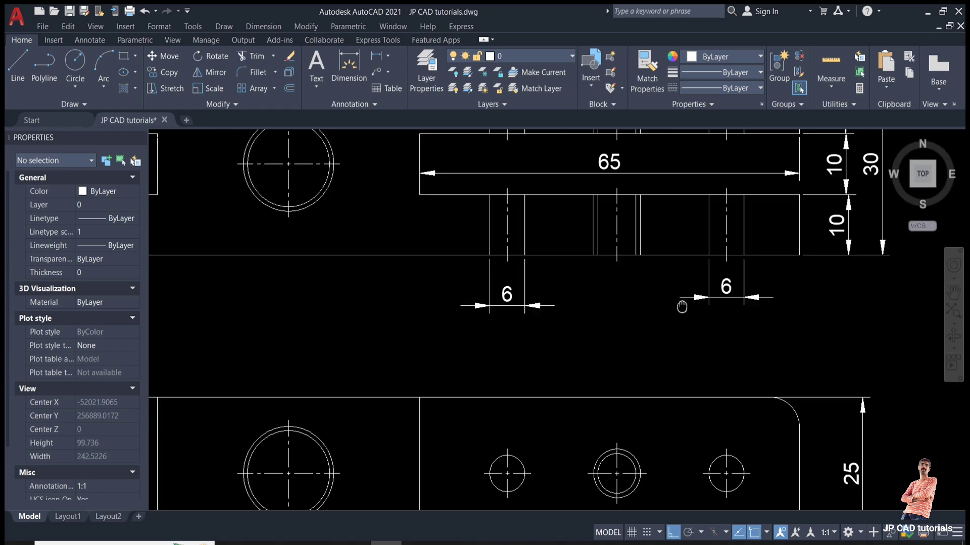
middle_drag(682, 307, 654, 322)
click(517, 313)
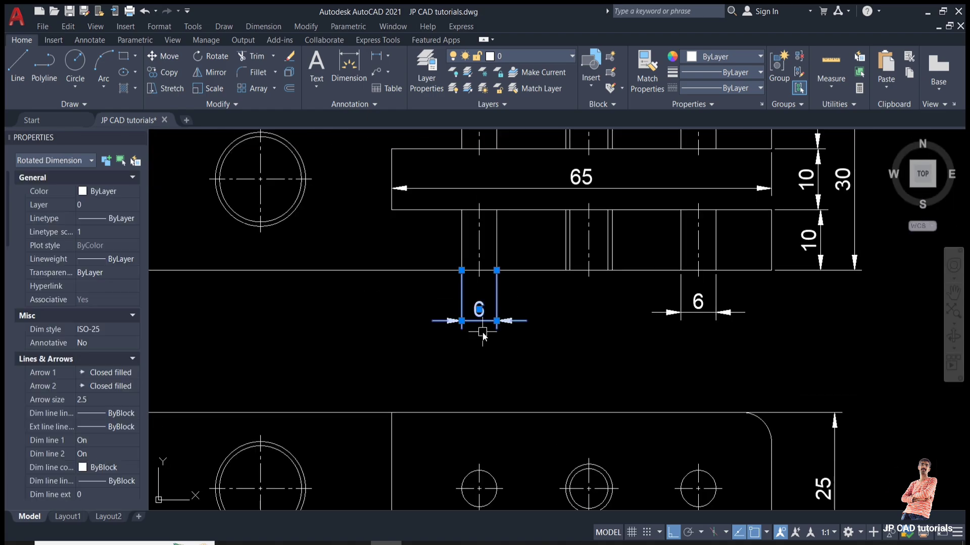
text(m)
key(Return)
click(524, 364)
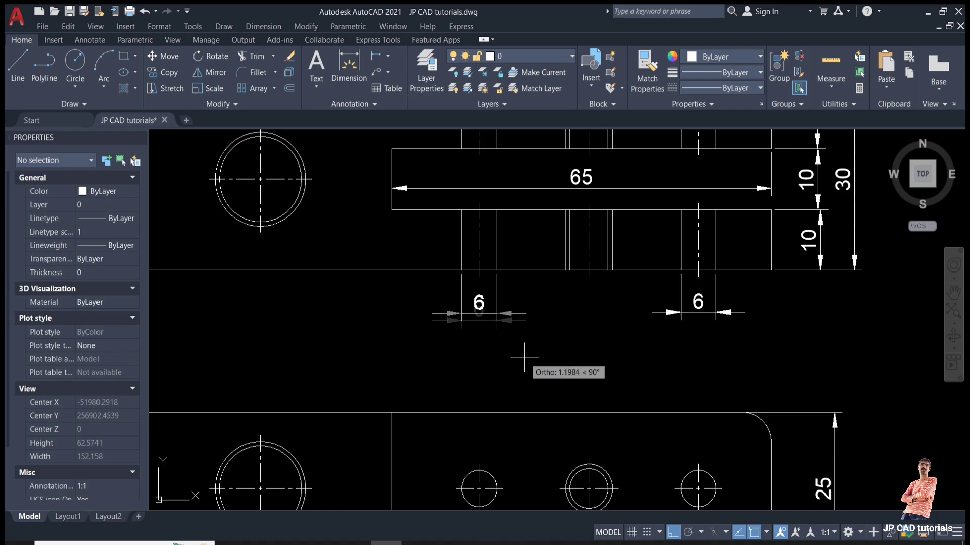
click(523, 353)
Add a diameter symbol before the inner plain hole's dimension text so it reads Ø6.
click(475, 300)
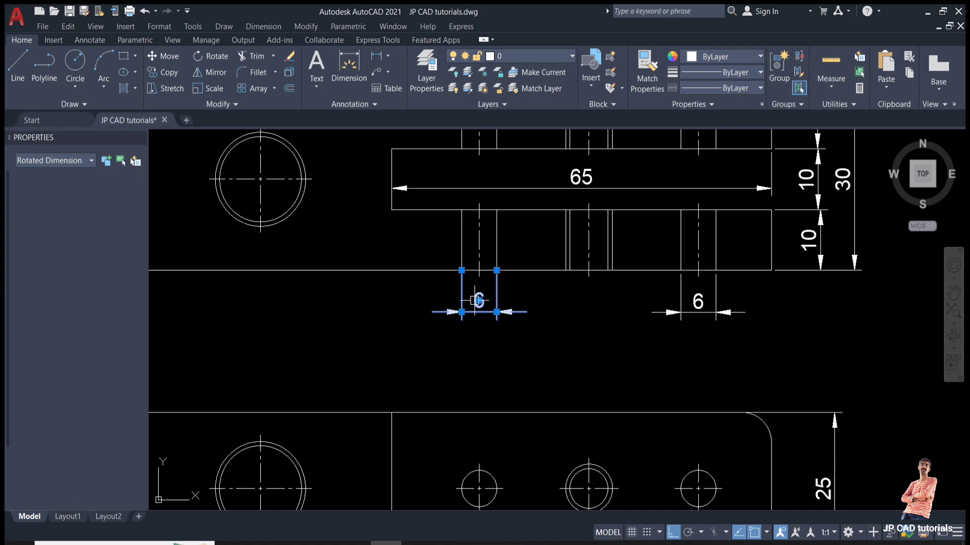
double_click(479, 301)
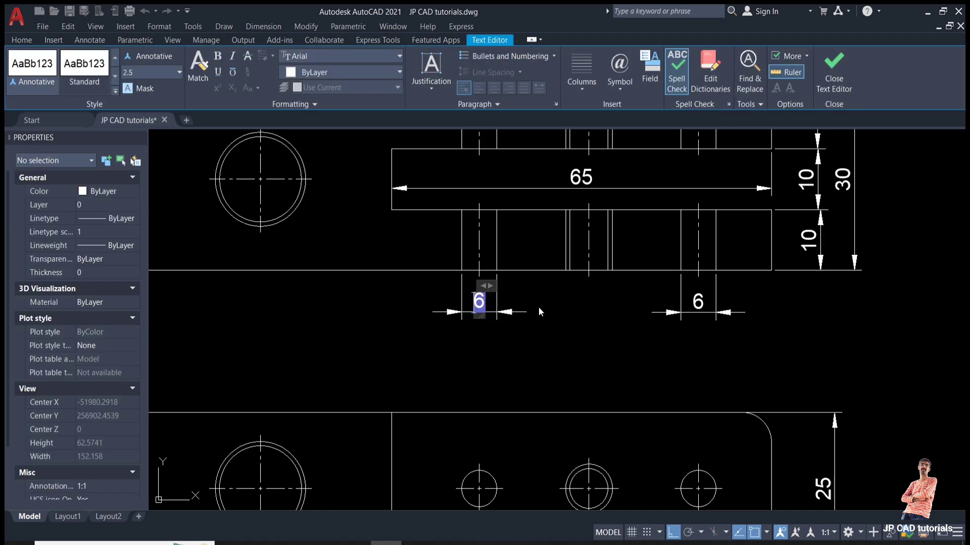
key(Home)
text(%%c)
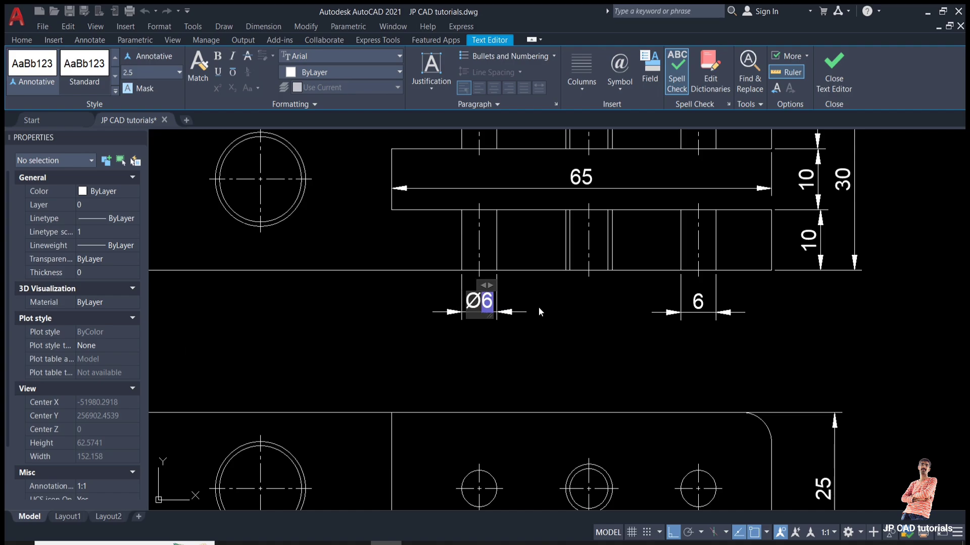
click(541, 302)
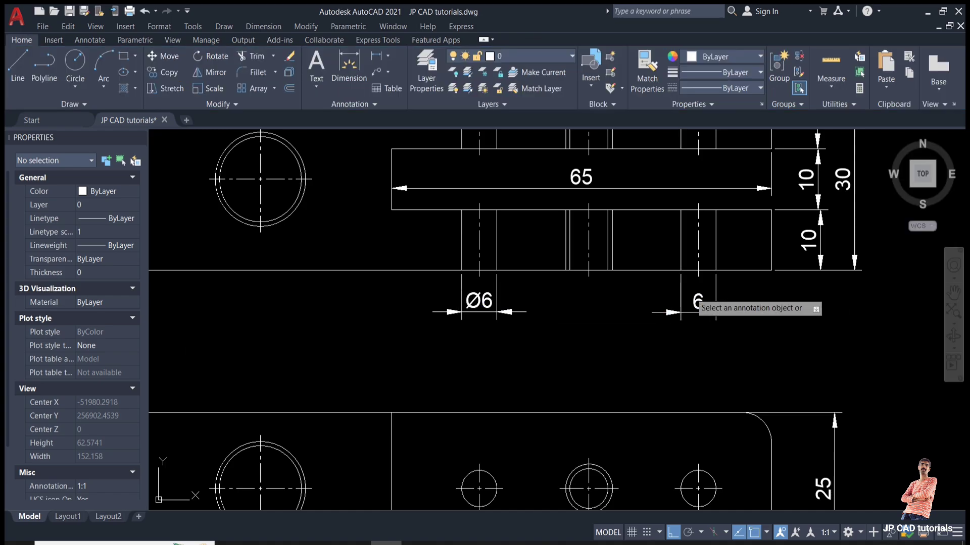
Add a diameter symbol before the outer plain hole's dimension text so it reads Ø6.
click(697, 301)
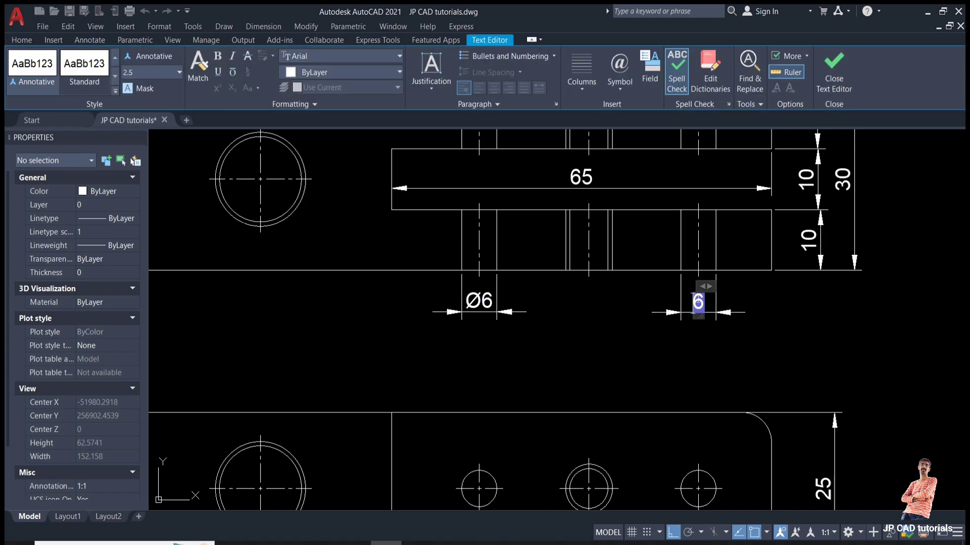
key(Home)
text(%%c)
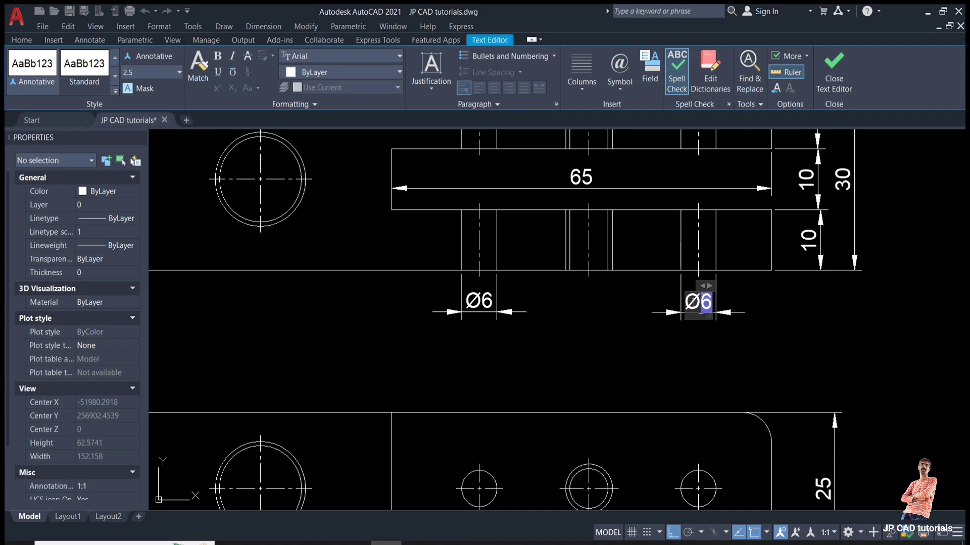
click(623, 349)
Add a radius dimension to the rounded upper left corner of the top view.
scroll(629, 336, down, 4)
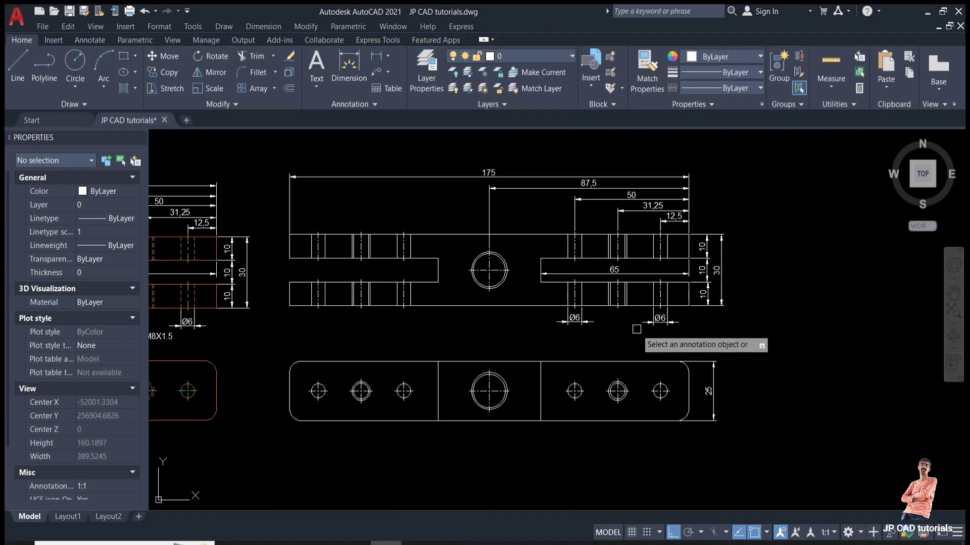
scroll(617, 330, up, 2)
scroll(613, 328, down, 2)
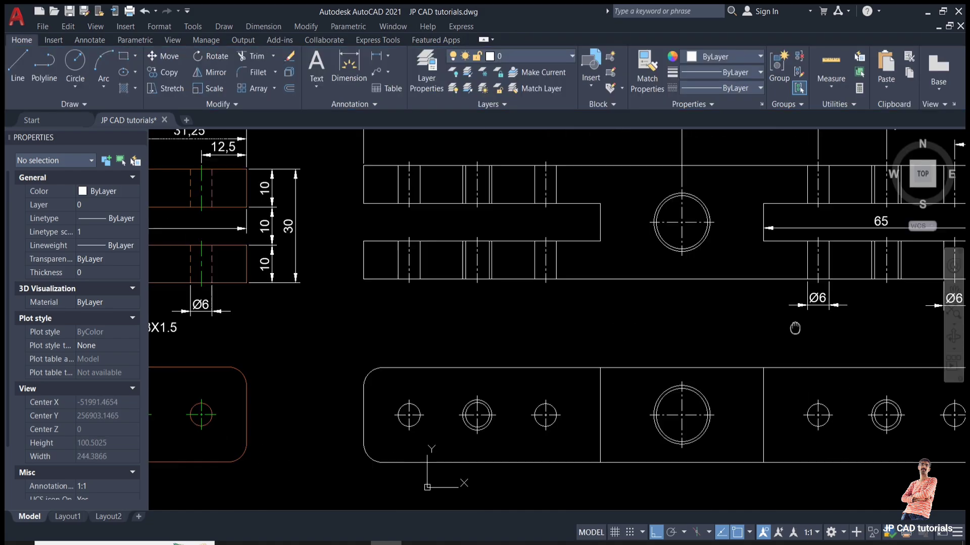
middle_drag(477, 303, 688, 349)
middle_drag(518, 356, 677, 318)
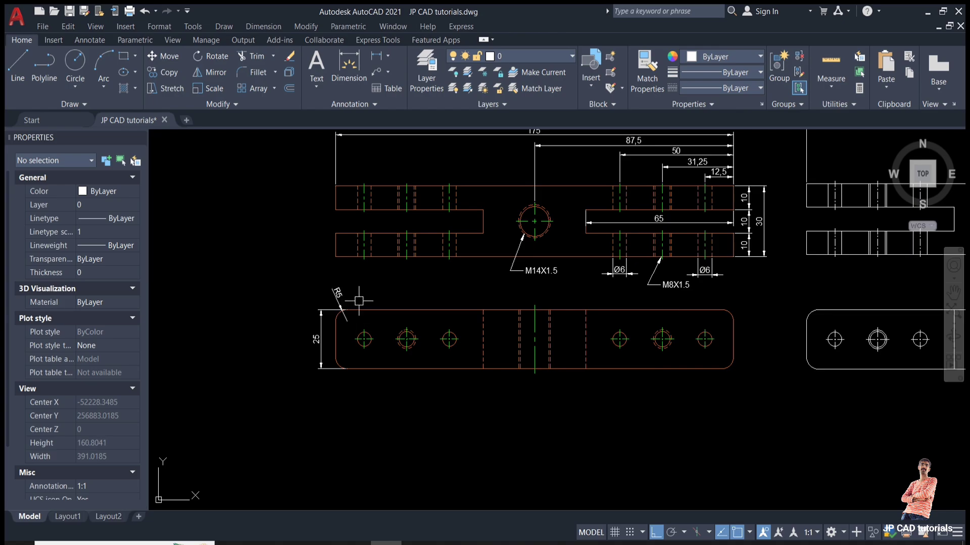
click(388, 56)
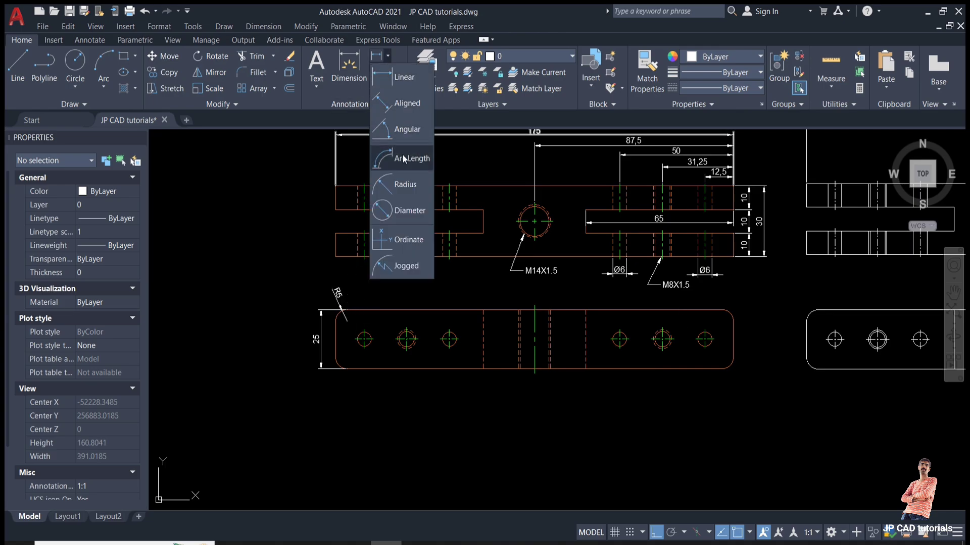
click(410, 189)
scroll(498, 245, up, 3)
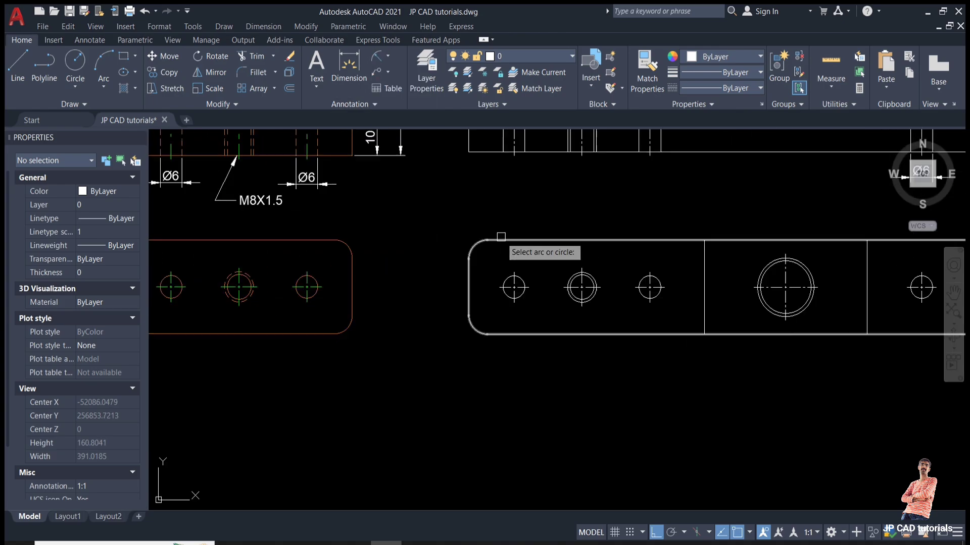
click(414, 268)
click(411, 257)
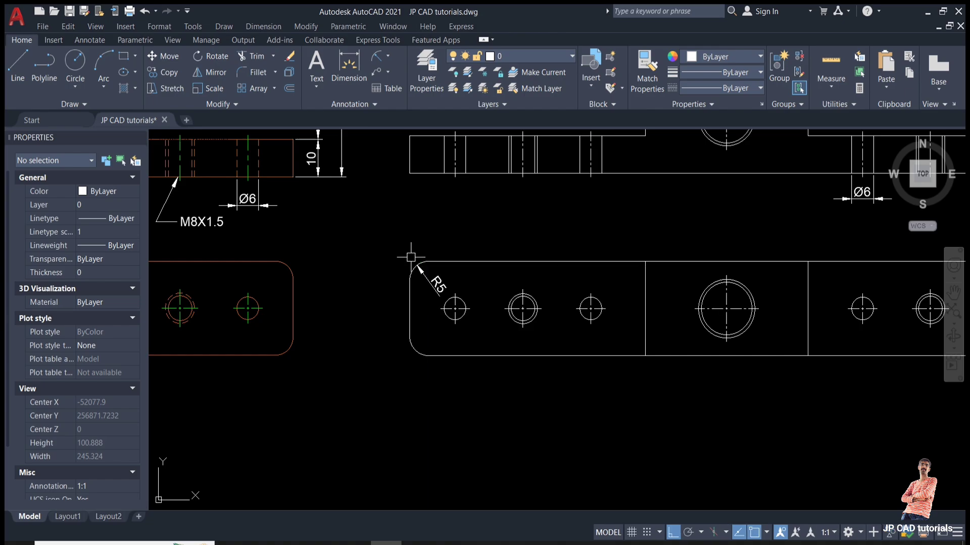
Relocate the corner radius dimension's text diagonally outside the top view's upper left corner.
scroll(427, 279, up, 2)
click(433, 291)
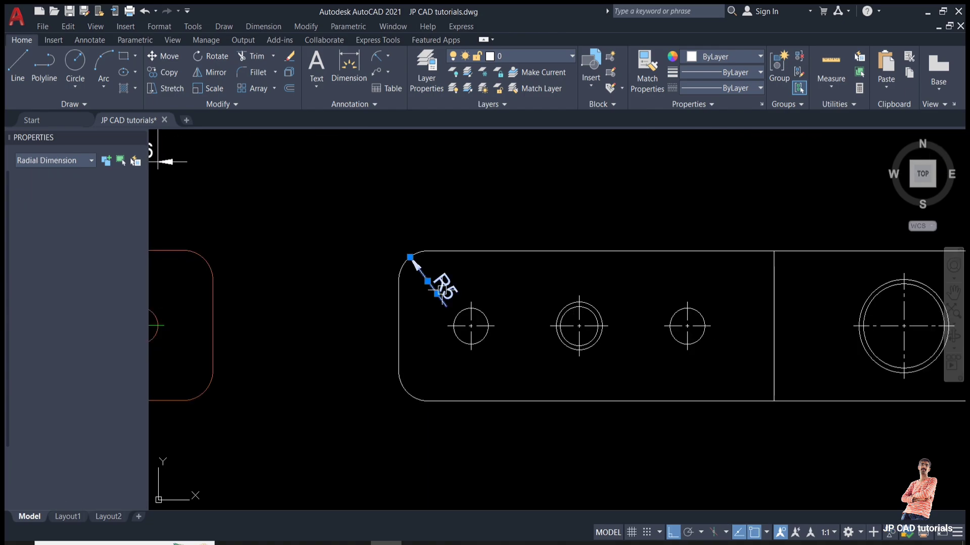
click(437, 293)
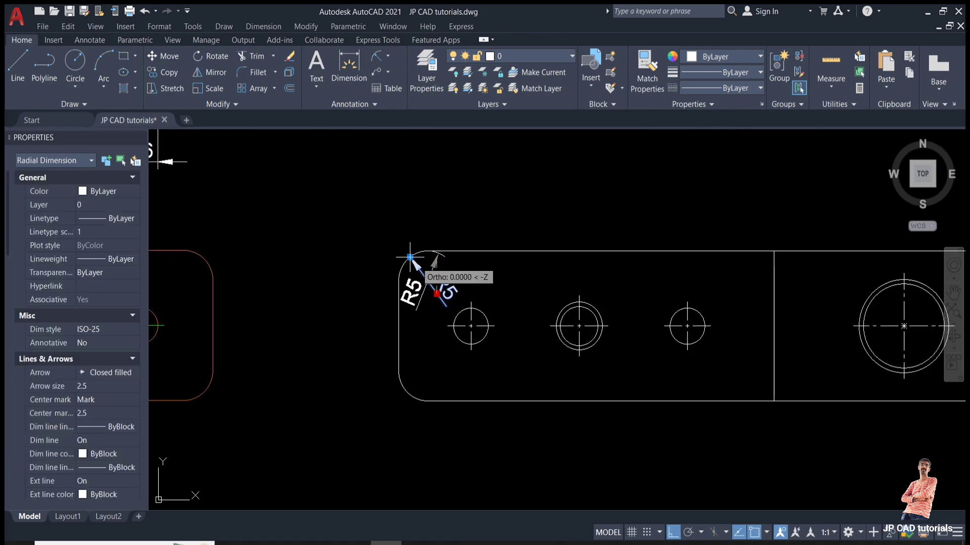
click(373, 230)
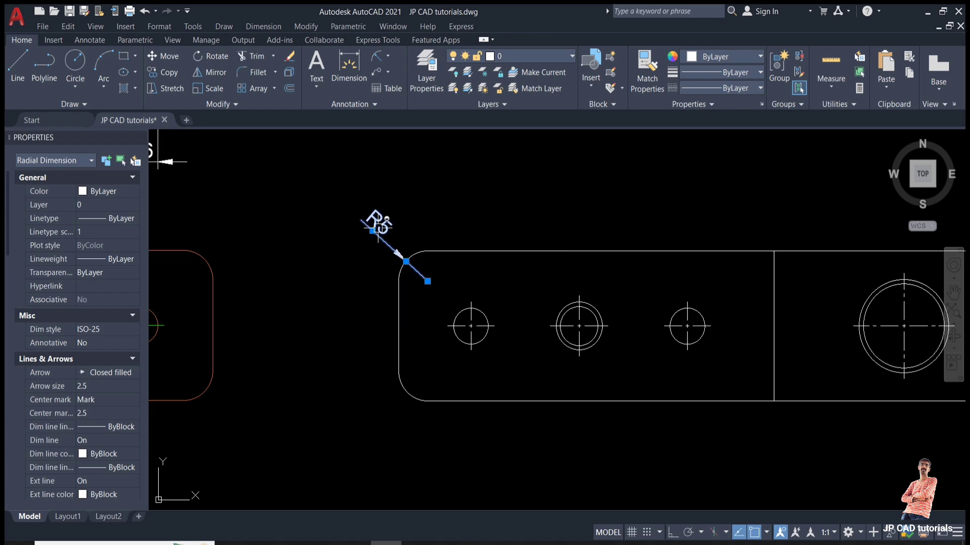
key(Escape)
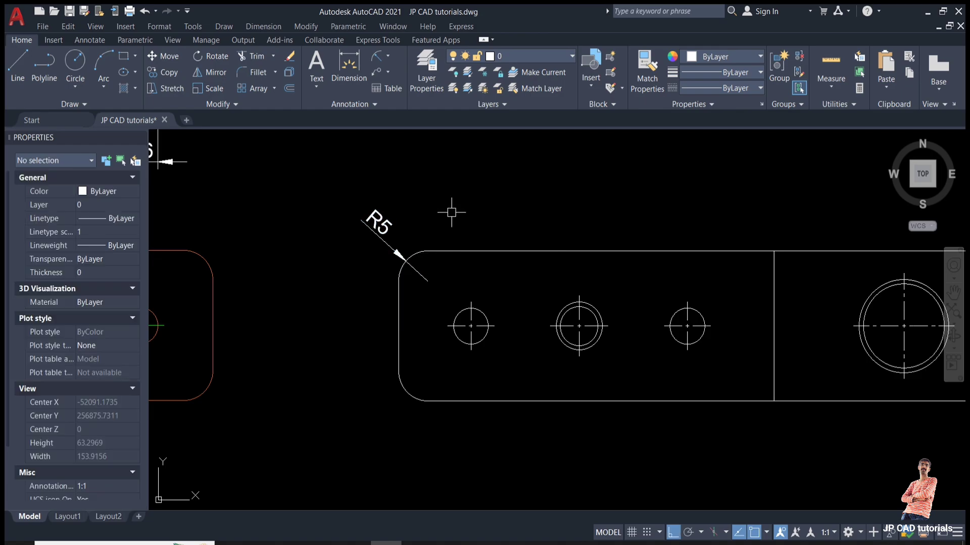
Place a multileader from the threaded hole's centerline on the front view's lower edge, with an angled line to the open space below.
scroll(354, 220, down, 5)
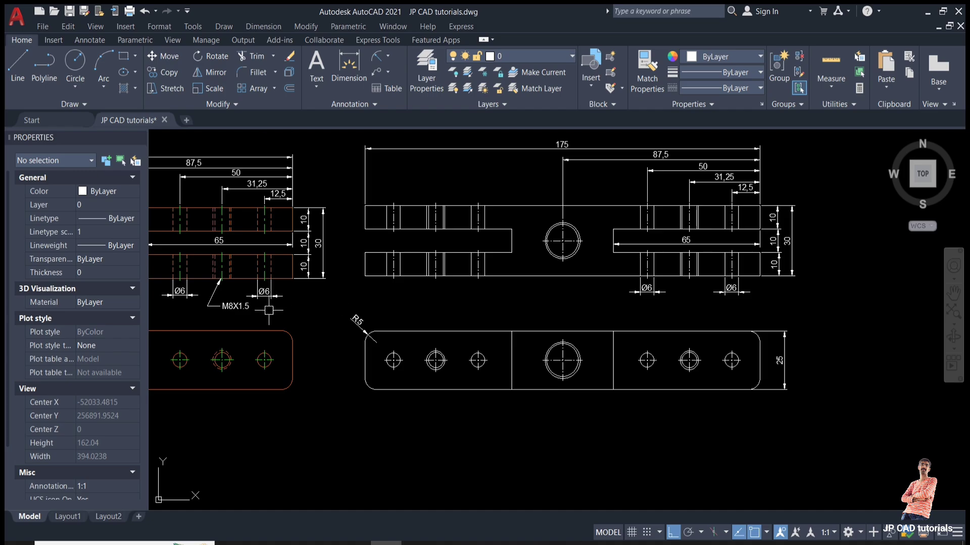
scroll(228, 315, up, 2)
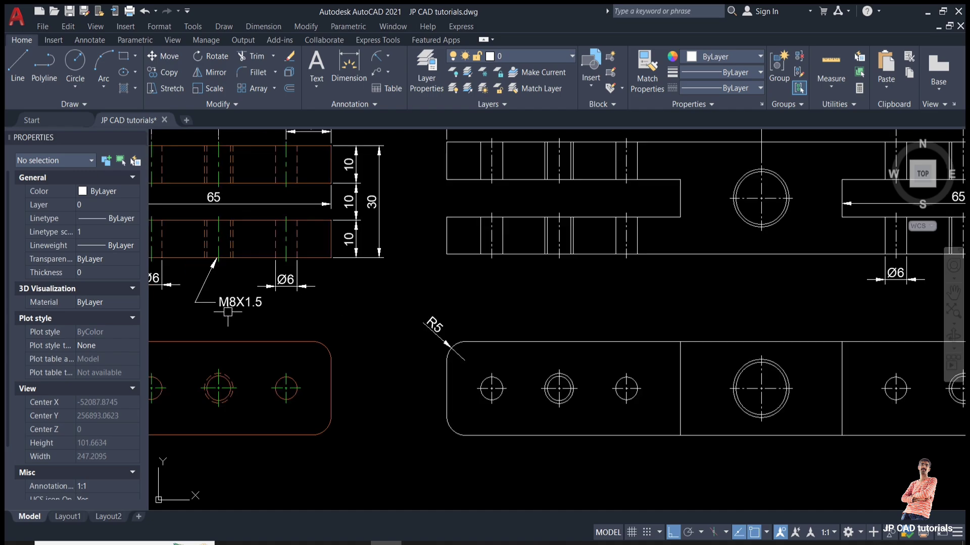
click(378, 73)
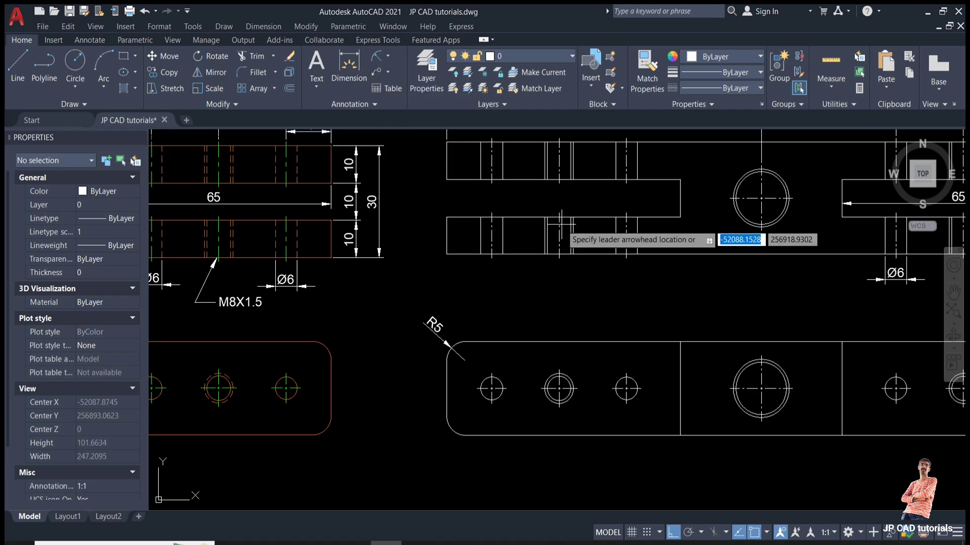
middle_drag(568, 240, 350, 261)
middle_drag(624, 266, 401, 265)
scroll(474, 278, up, 2)
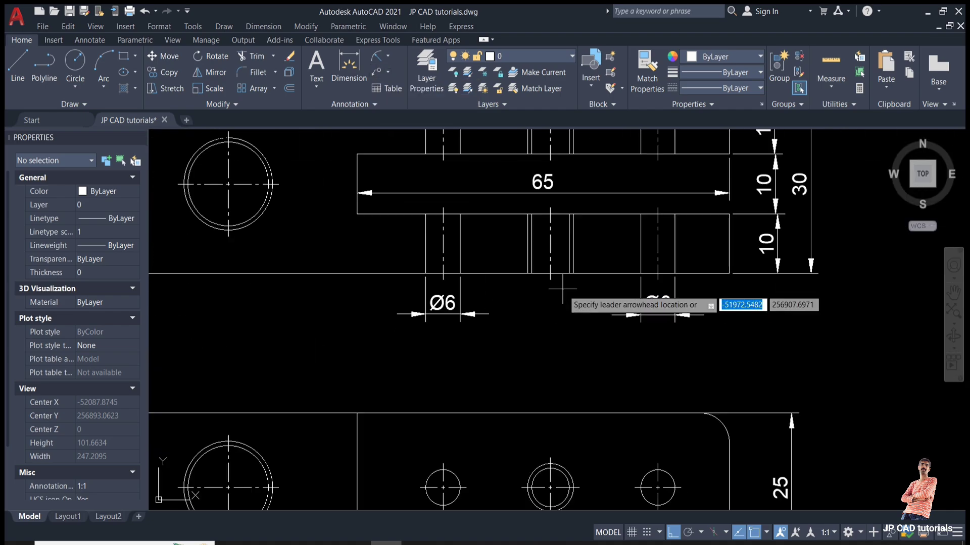
click(551, 274)
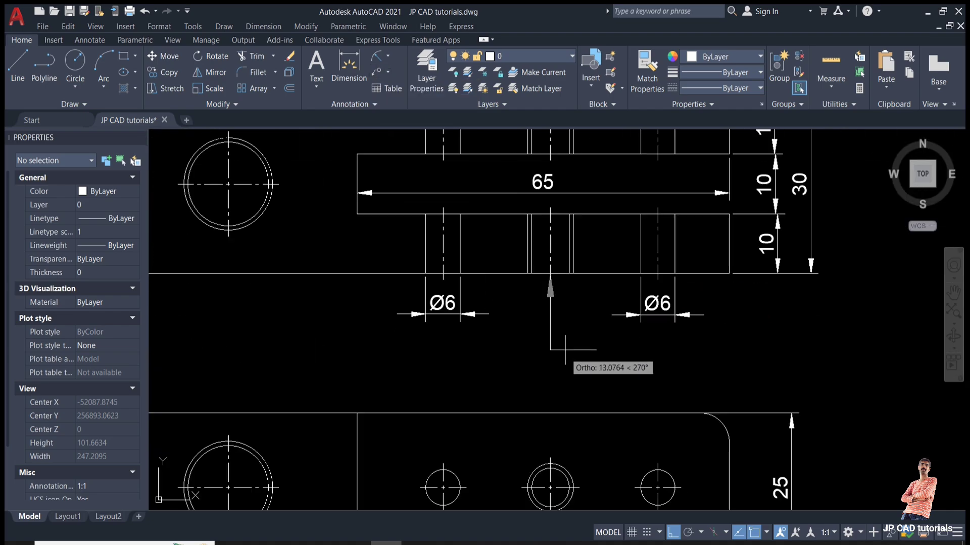
key(F8)
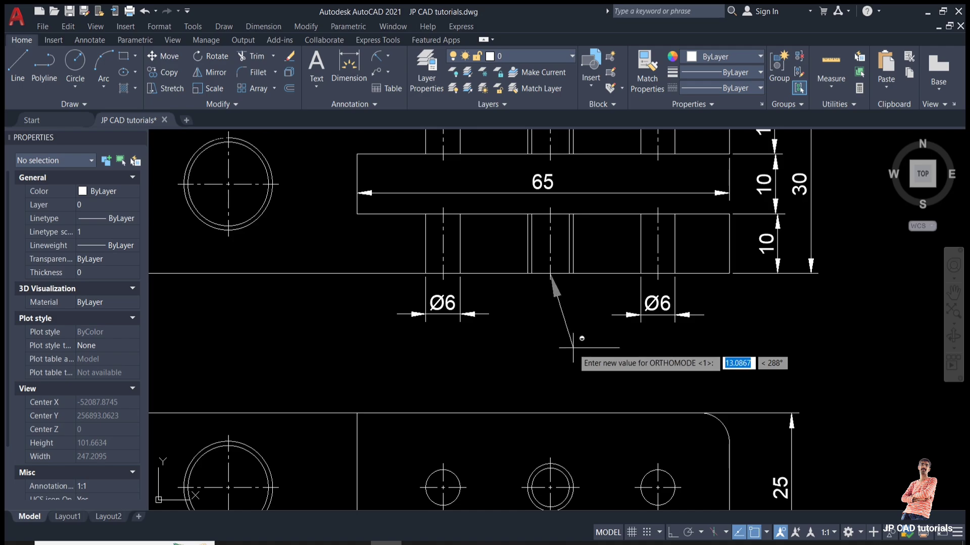
click(574, 347)
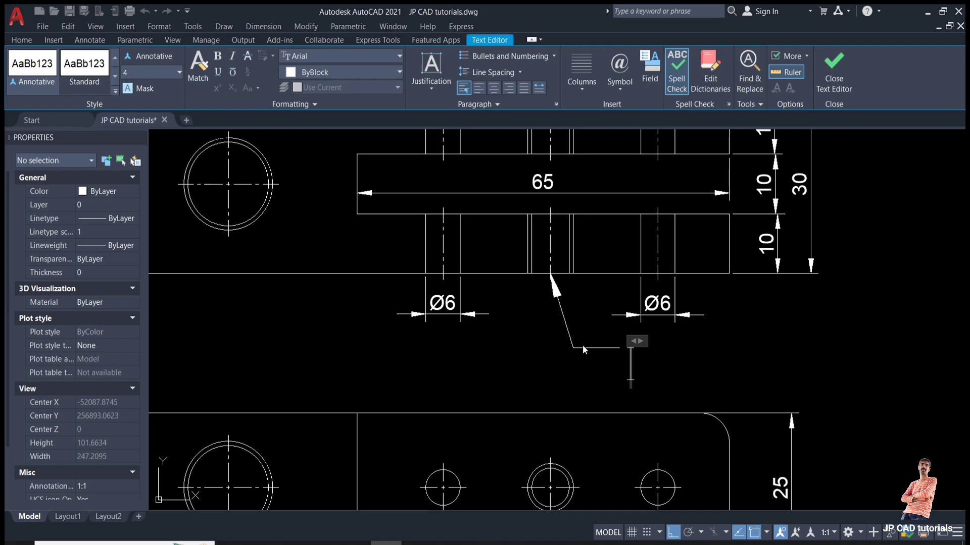
Label the new threaded hole leader M8X1.5.
text(M8)
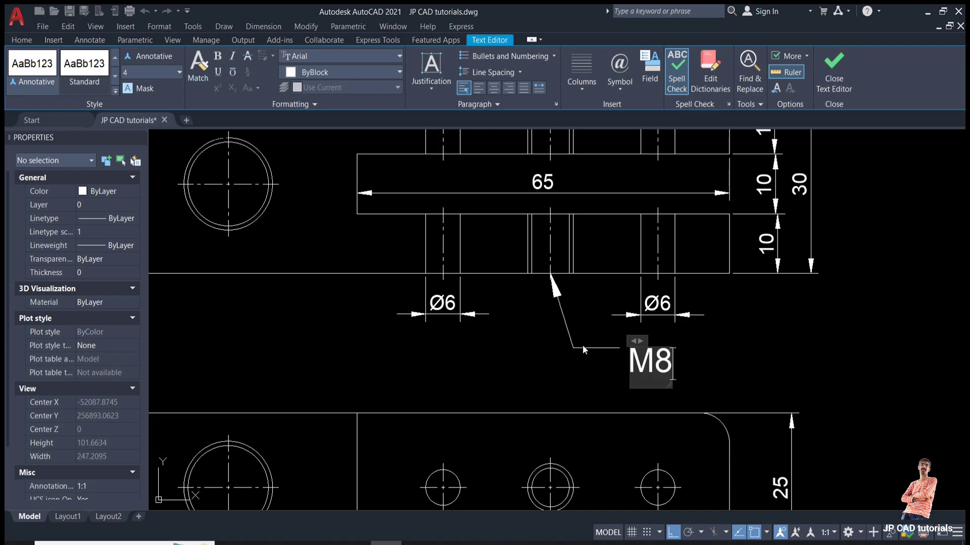
text(X1.5)
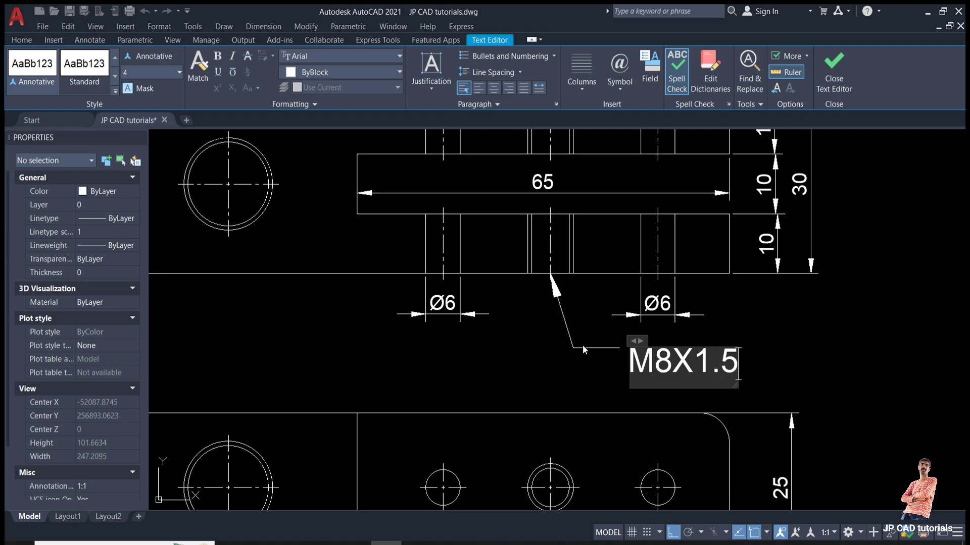
click(790, 322)
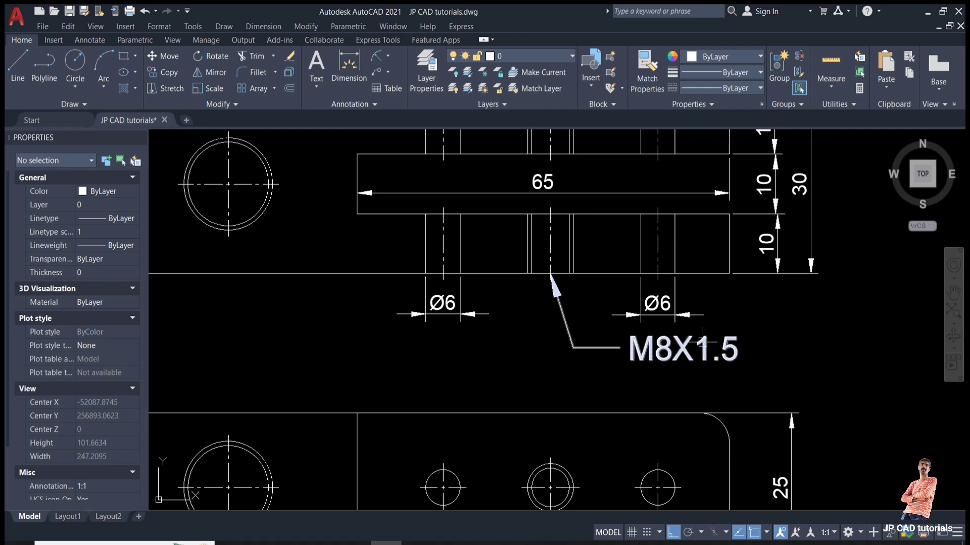
Reduce the M8X1.5 leader's text height to 2.5.
mouse_move(663, 352)
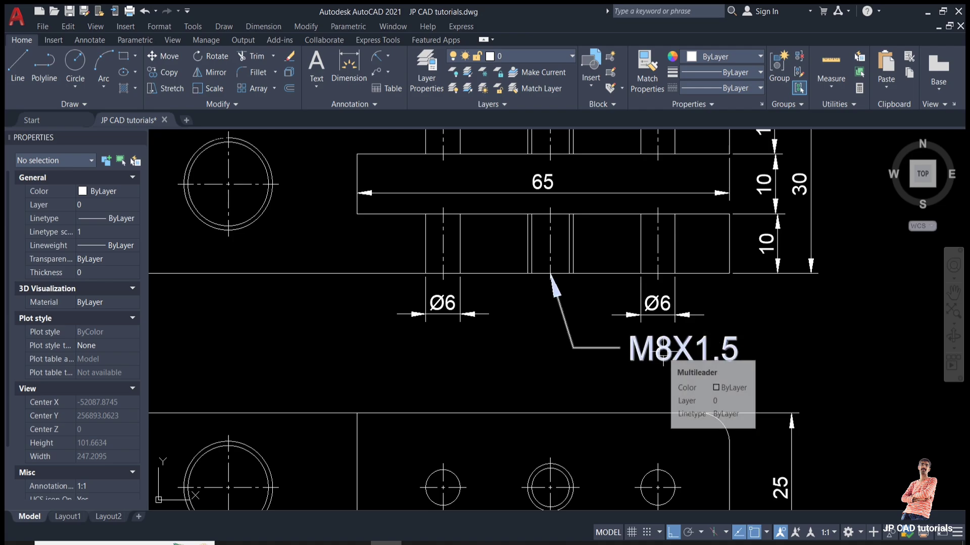
double_click(663, 352)
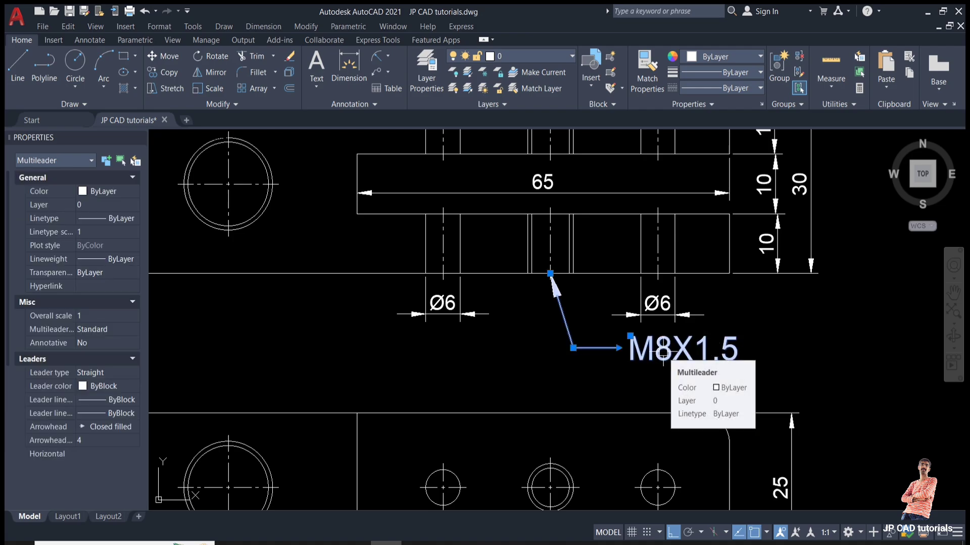
double_click(664, 352)
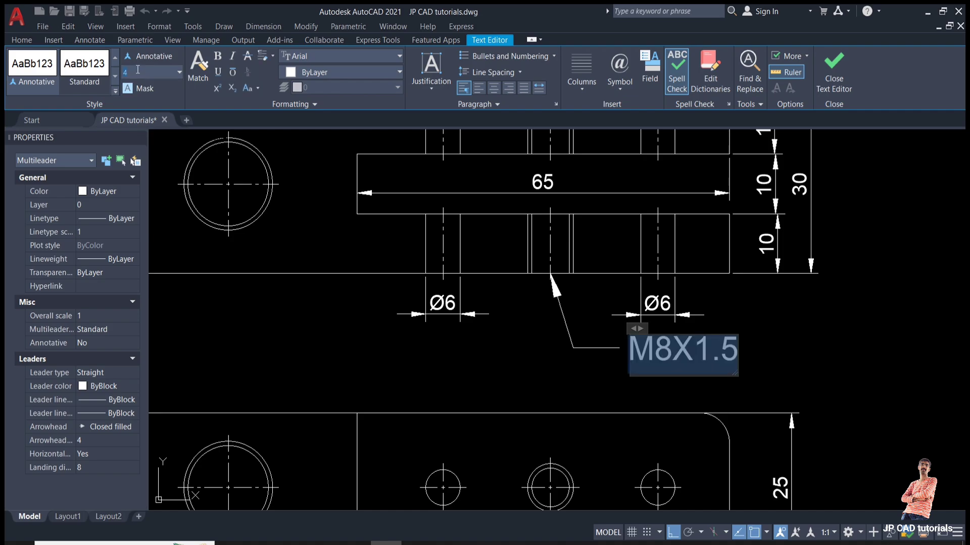
key(Return)
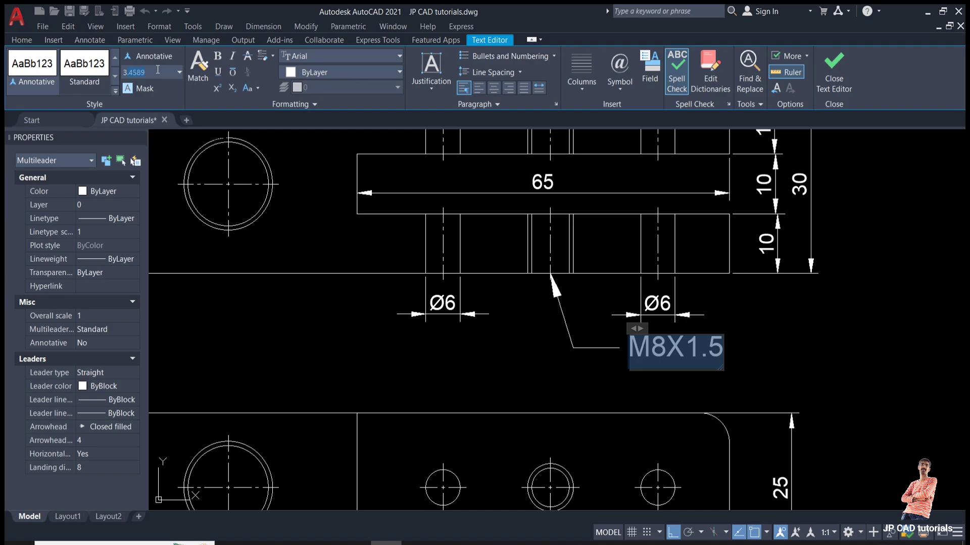
key(Return)
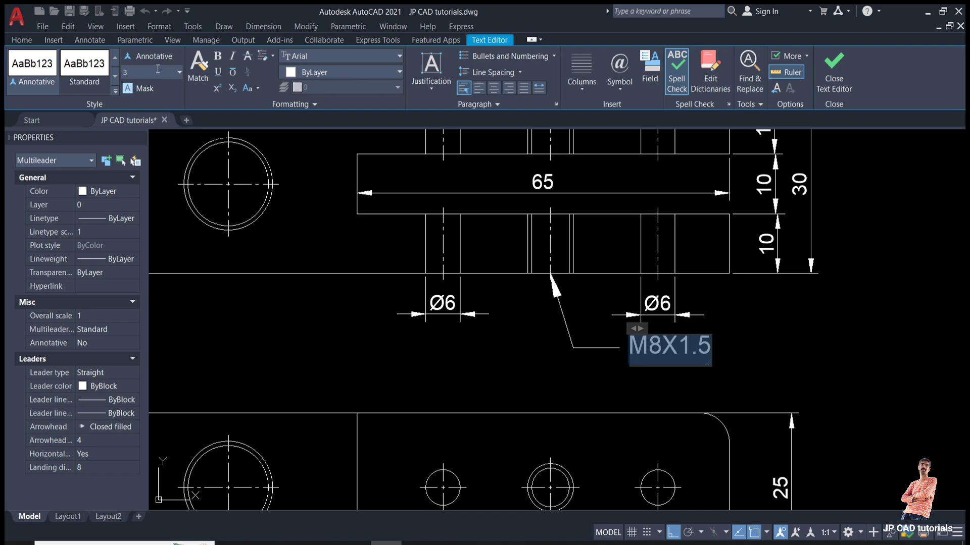
key(Return)
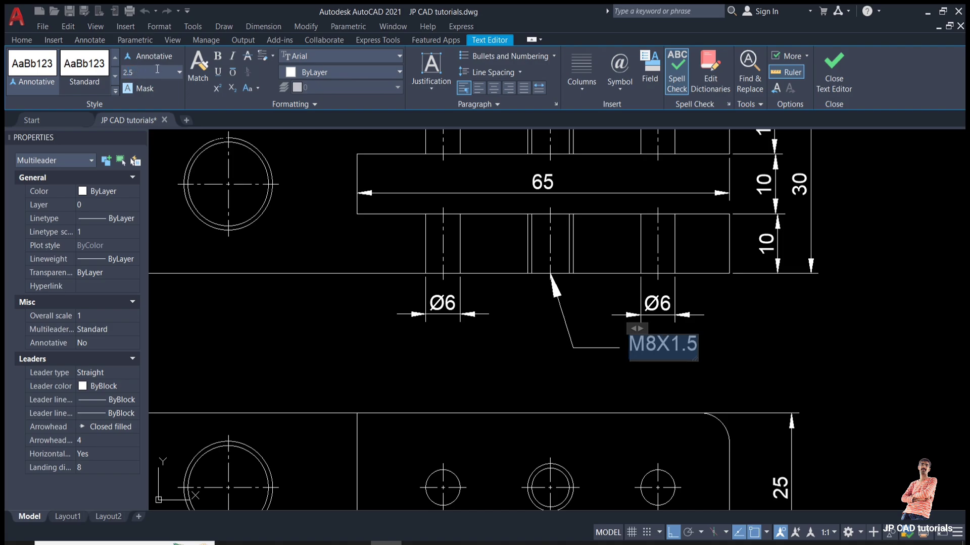
click(554, 378)
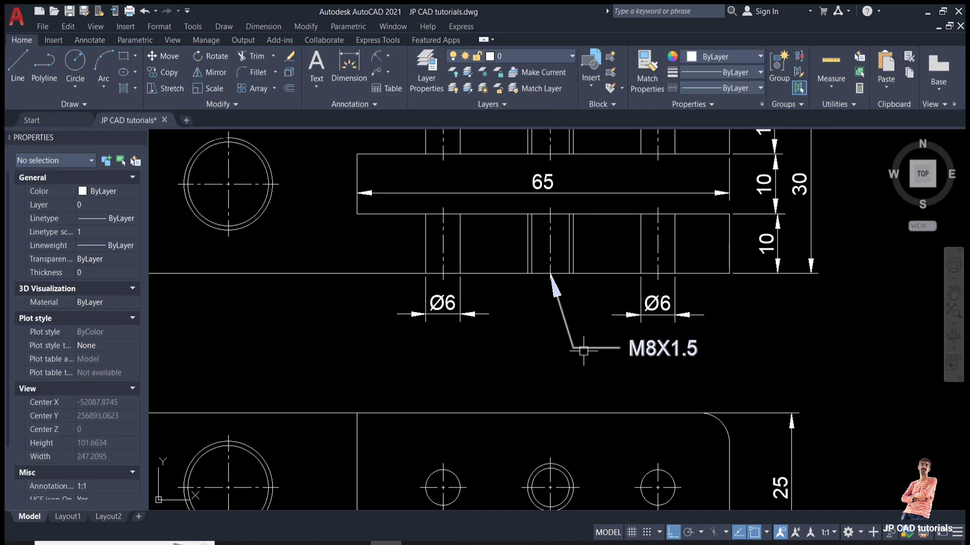
Copy the M8X1.5 leader horizontally to below the large central hole in the front view.
scroll(607, 355, down, 3)
scroll(607, 355, up, 3)
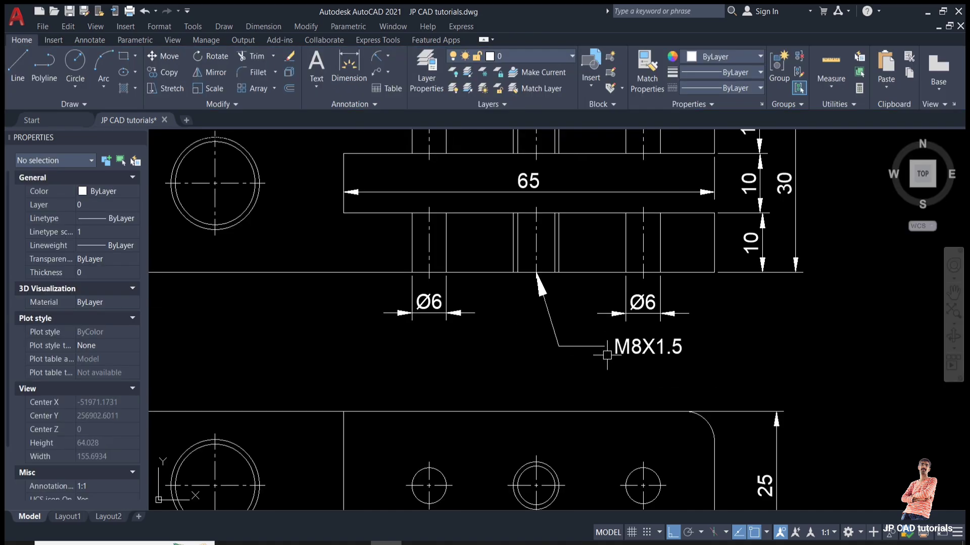
text(co)
key(Return)
click(638, 352)
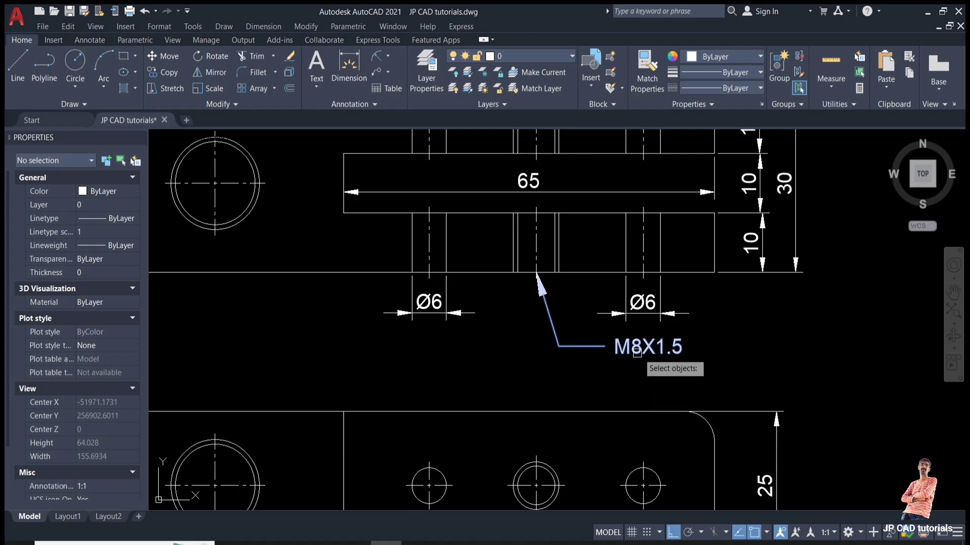
key(Return)
click(580, 355)
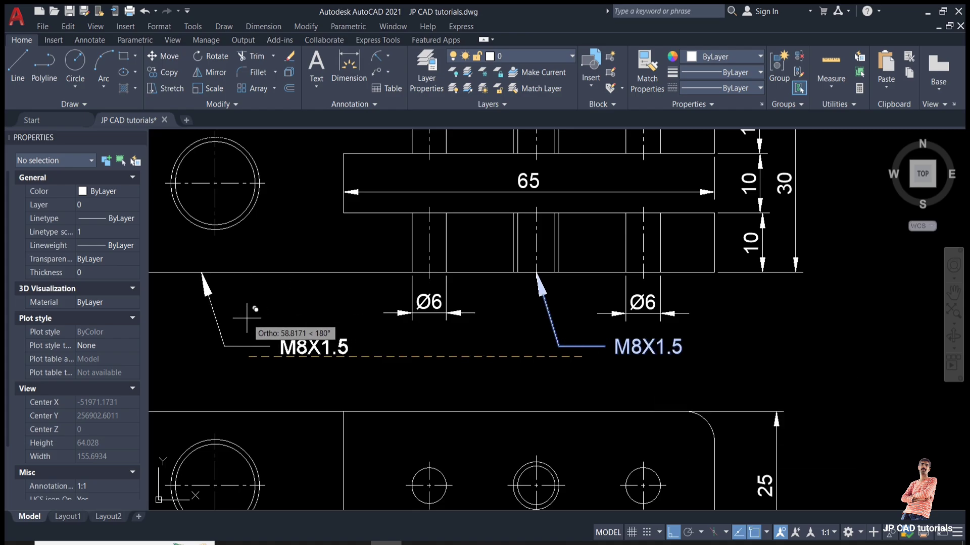
click(237, 314)
key(Escape)
Relocate the copied leader's arrowhead to the lower edge of the large central hole's outer circle.
mouse_move(207, 320)
middle_down()
mouse_move(268, 348)
mouse_move(396, 378)
middle_up()
click(396, 377)
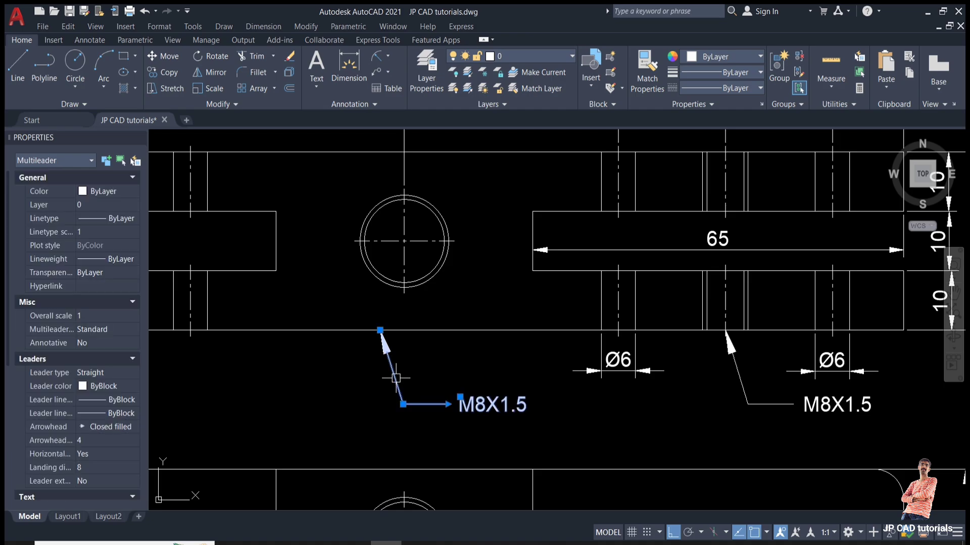
key(Escape)
click(386, 389)
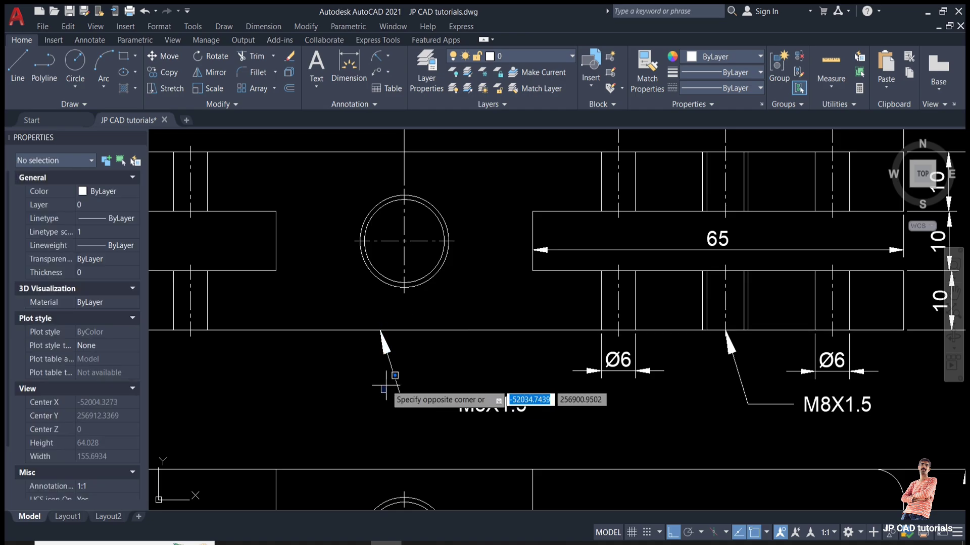
click(389, 374)
click(390, 373)
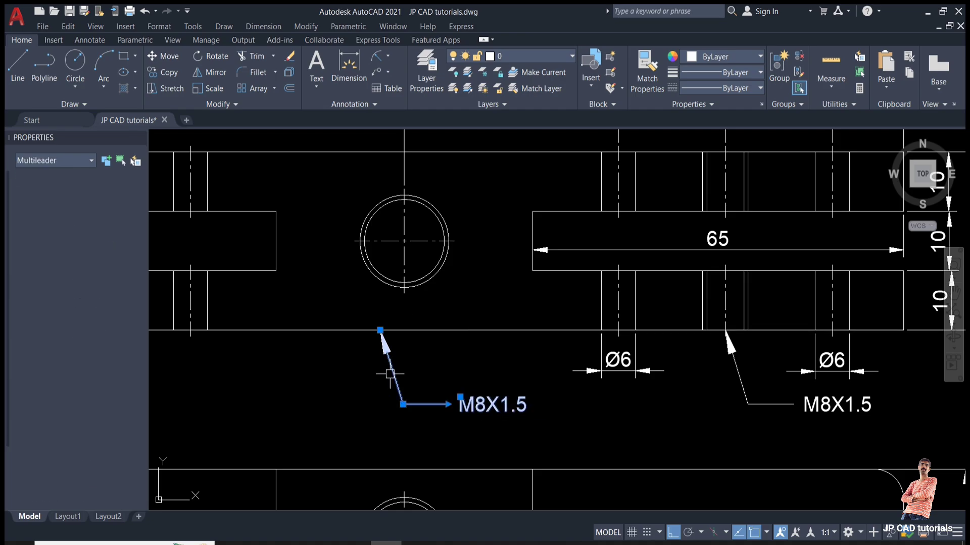
click(381, 330)
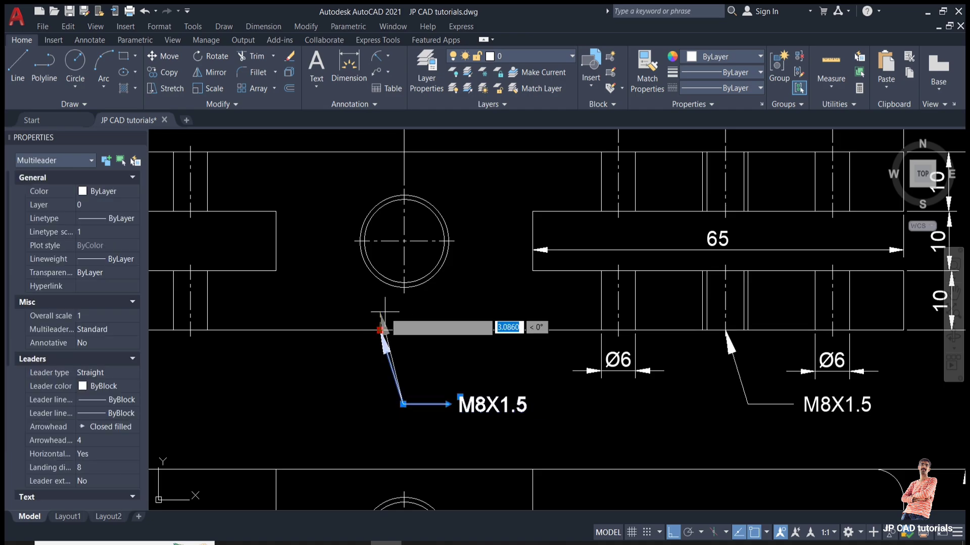
click(415, 287)
key(Escape)
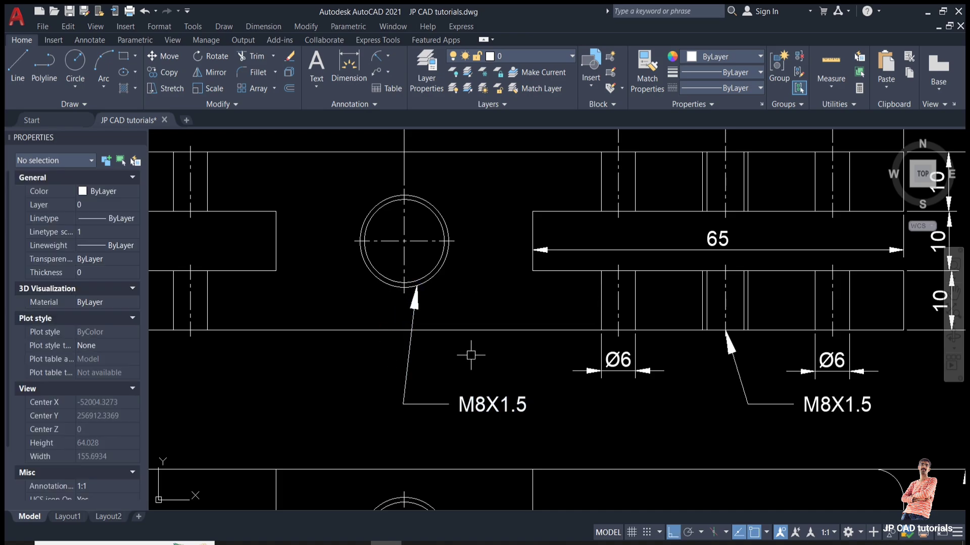
Change the central hole leader's text to M14X1.5.
click(471, 406)
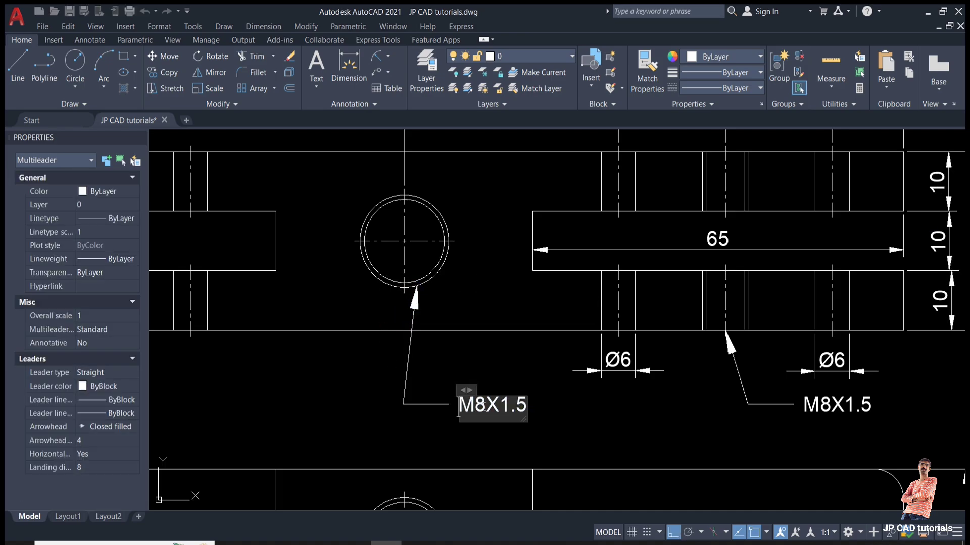
double_click(483, 404)
key(BackSpace)
text(14)
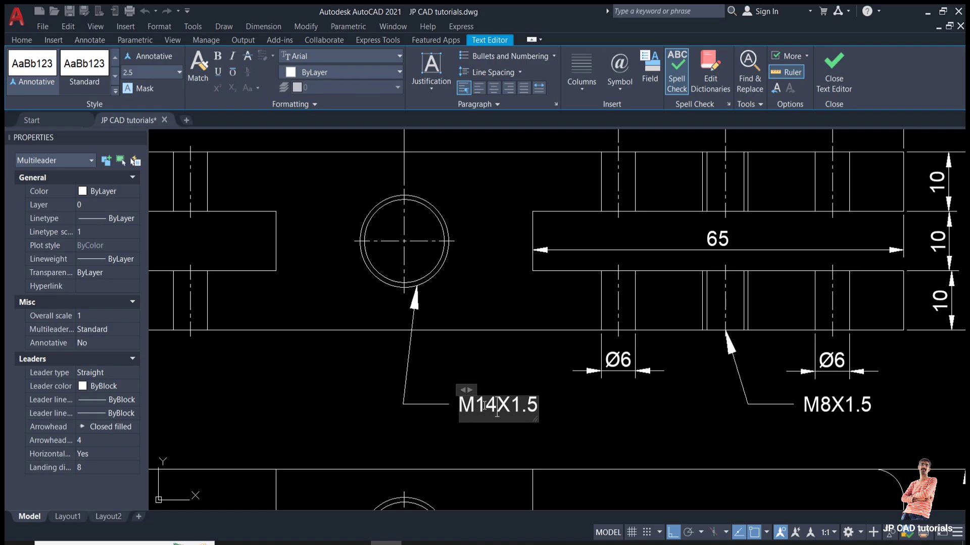
click(504, 373)
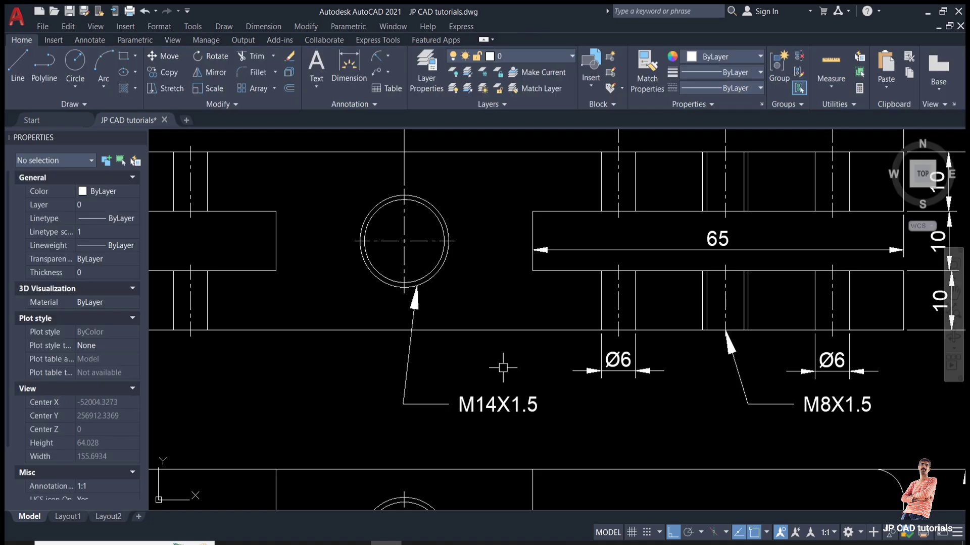
Stretch the M14X1.5 leader's text and landing diagonally up and to the right, keeping the arrowhead on the hole.
scroll(503, 367, down, 2)
middle_drag(464, 377, 482, 356)
text(x)
key(Return)
scroll(545, 382, up, 4)
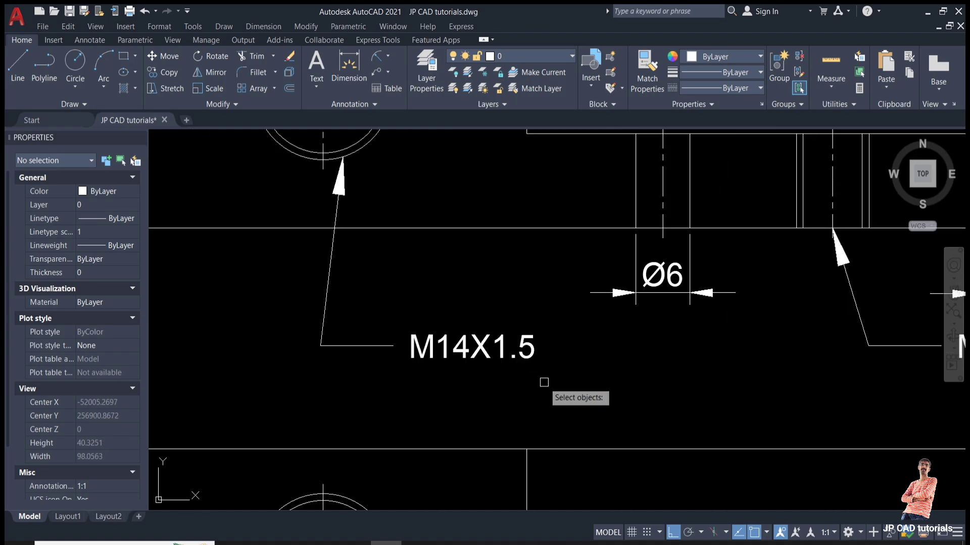
click(541, 383)
click(288, 323)
key(Return)
click(415, 434)
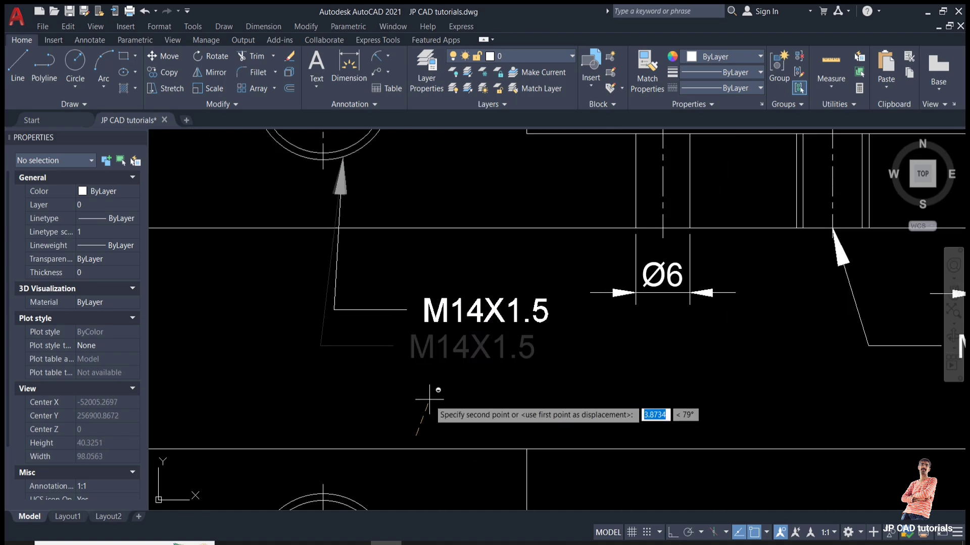
click(447, 393)
key(F8)
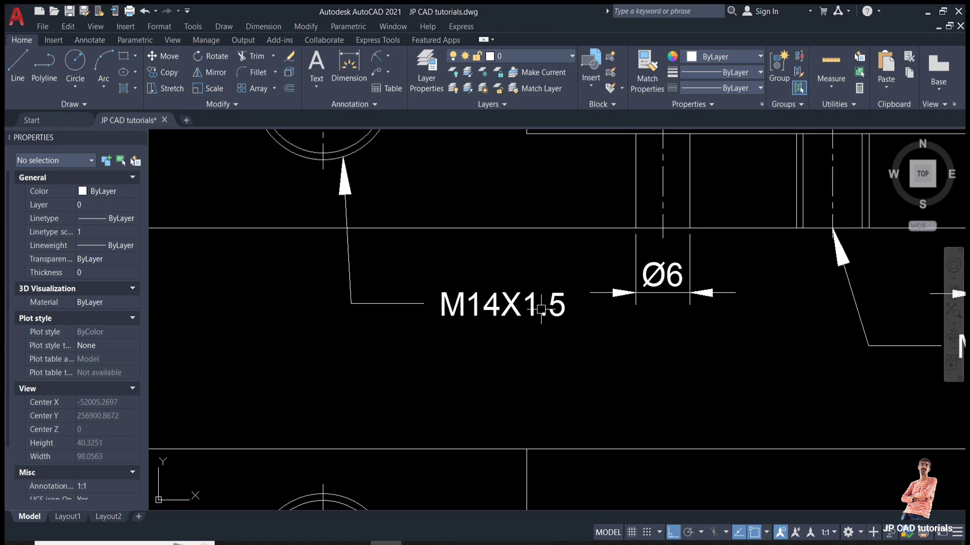
Shorten the M14X1.5 leader's landing by stretching its text horizontally toward the leader line.
click(572, 278)
click(411, 364)
key(Return)
click(403, 365)
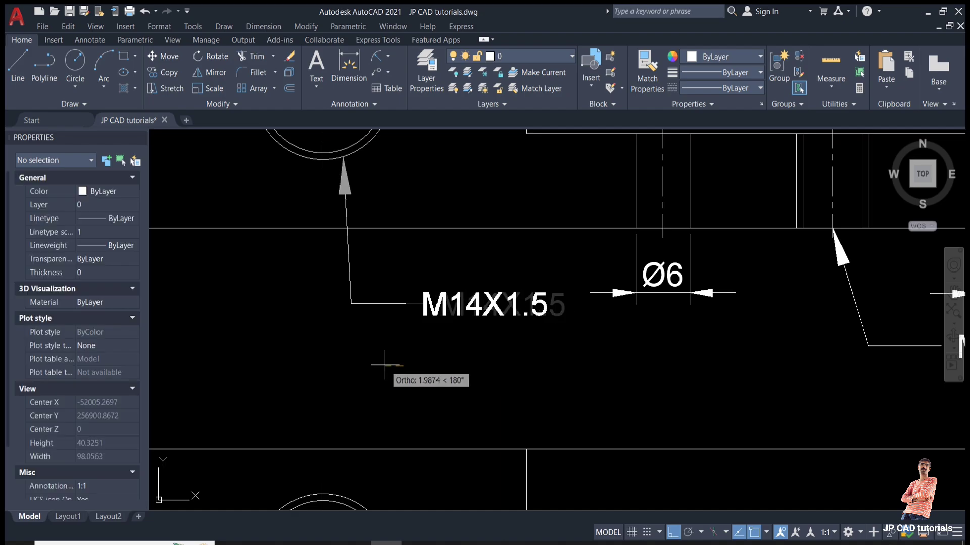
click(354, 368)
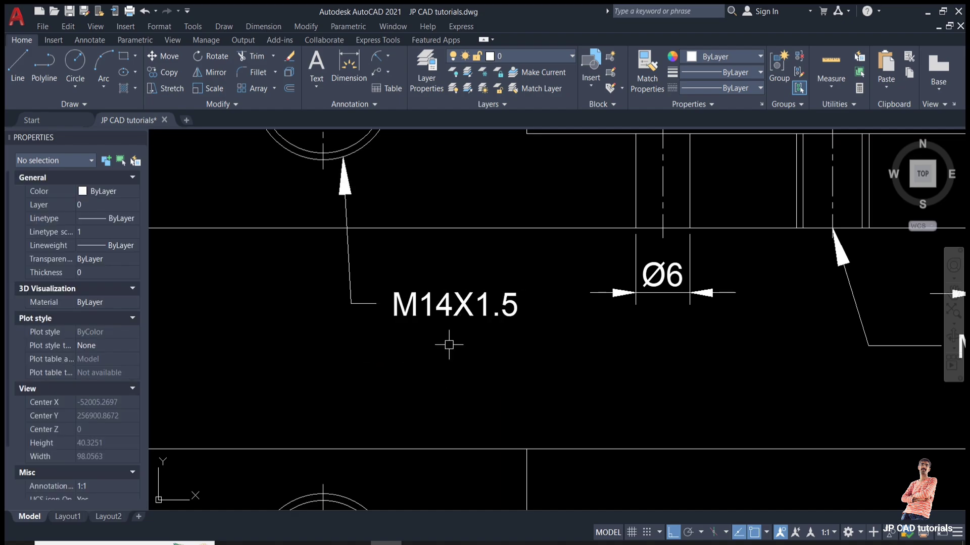
scroll(555, 307, down, 3)
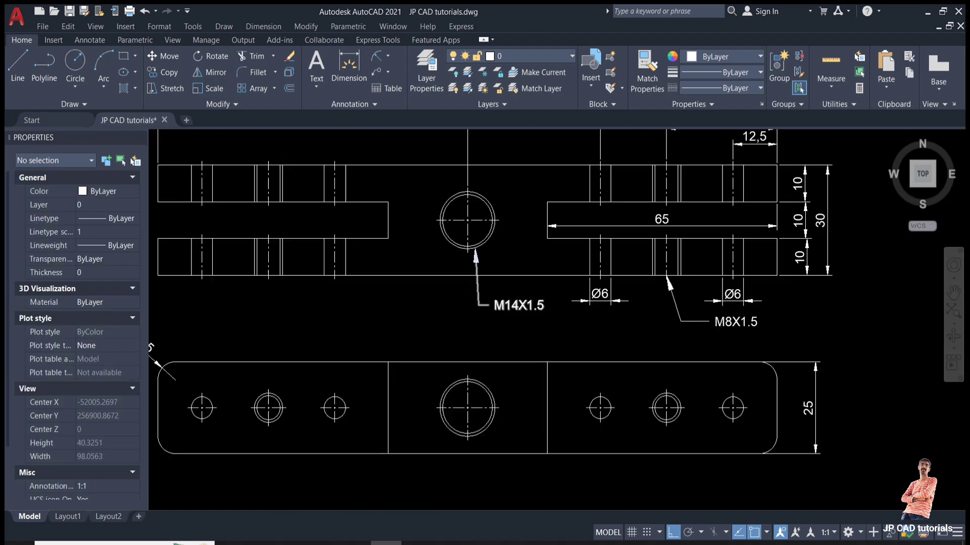
scroll(629, 306, down, 5)
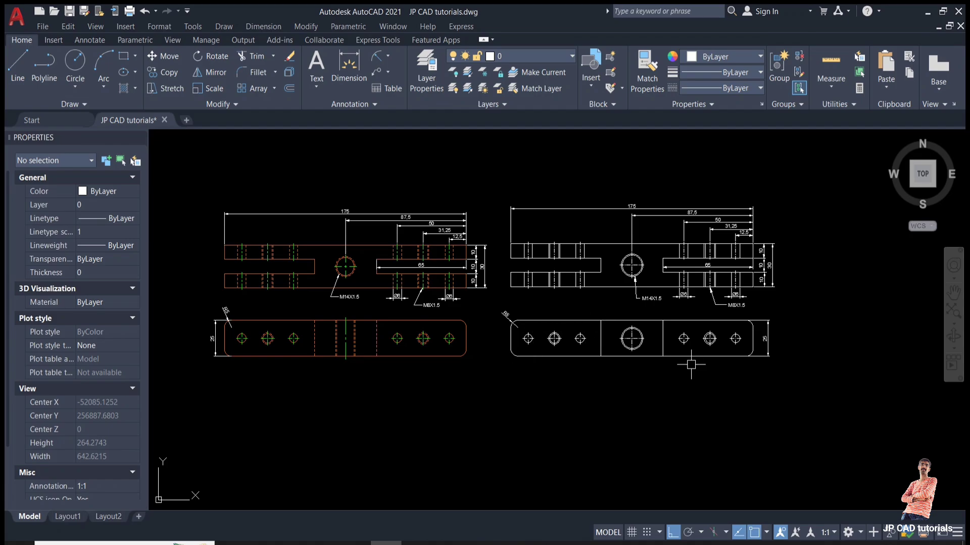
Set the colour of all geometry in the new drawing's front and top views to orange 205,105,40, excluding the 65 dimension.
scroll(758, 364, up, 4)
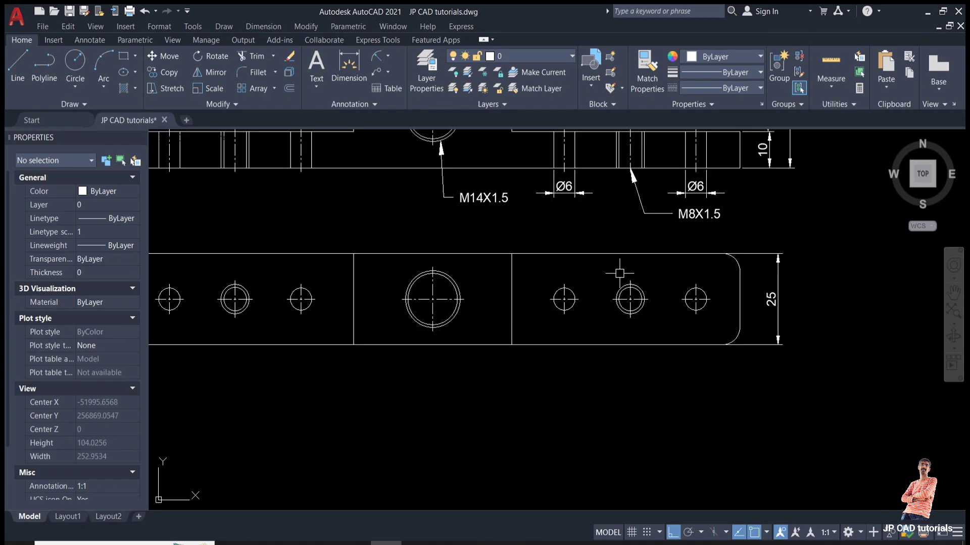
scroll(619, 273, down, 4)
scroll(321, 262, up, 4)
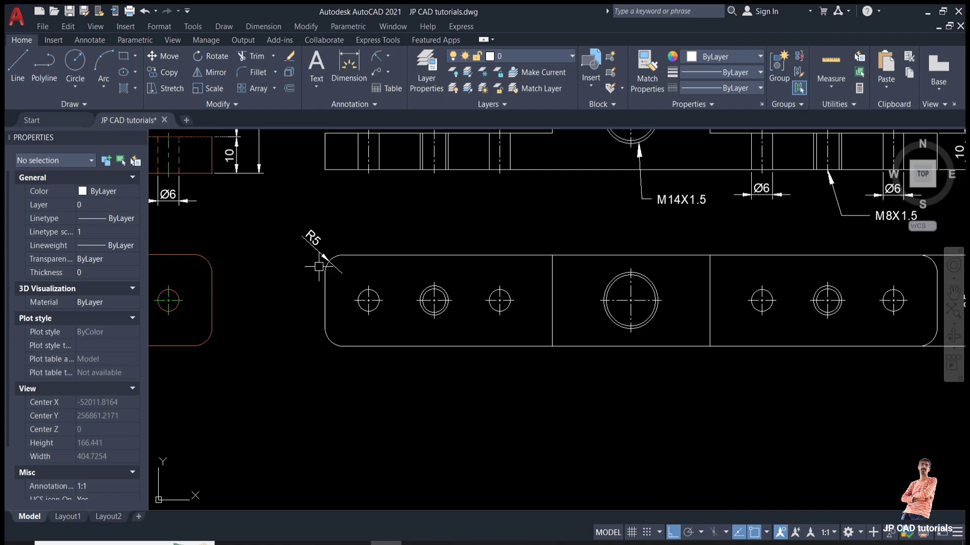
click(323, 221)
scroll(390, 387, down, 2)
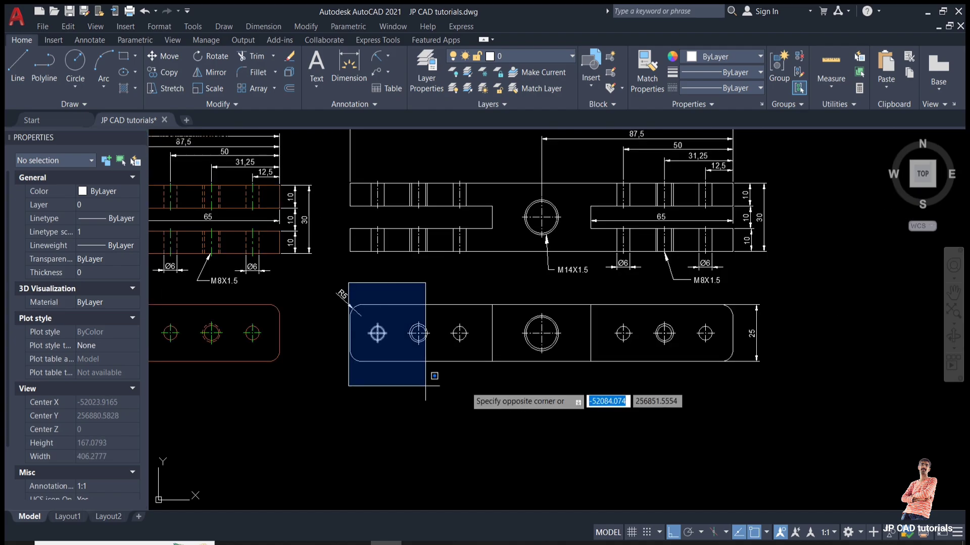
click(736, 381)
scroll(384, 176, up, 2)
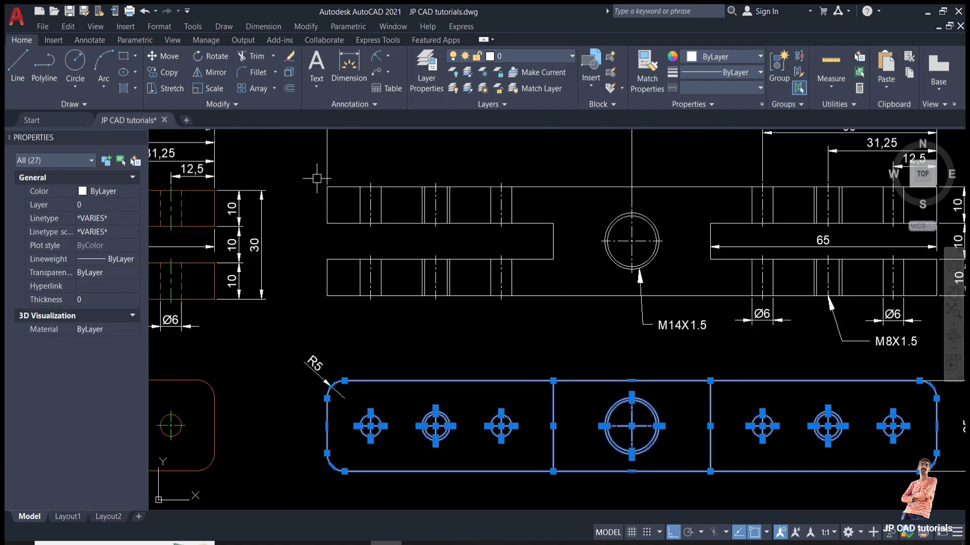
scroll(317, 179, down, 2)
click(321, 193)
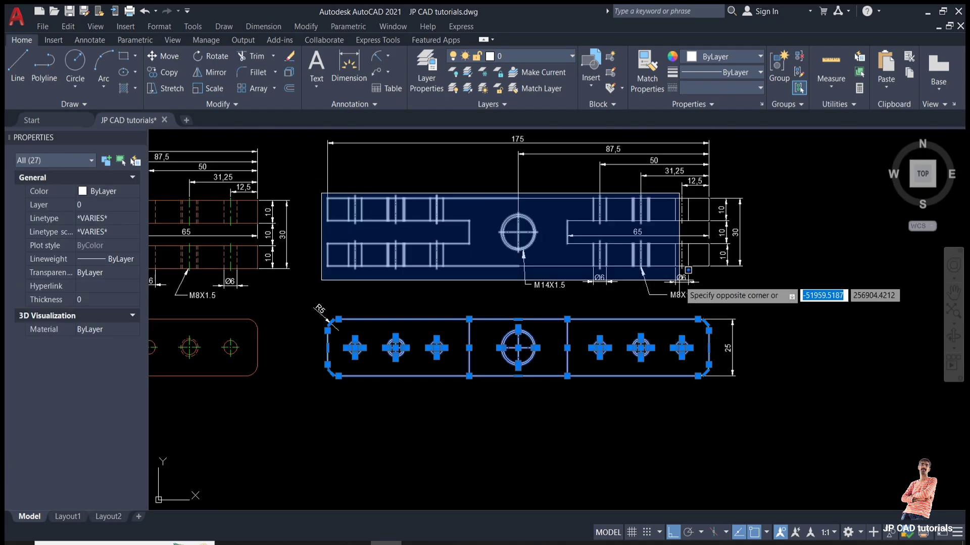
click(731, 268)
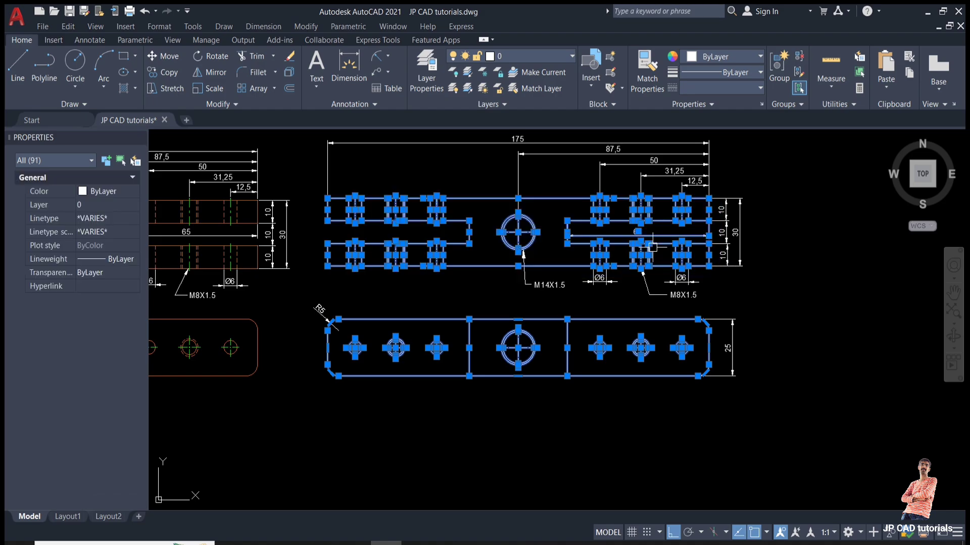
scroll(647, 240, up, 4)
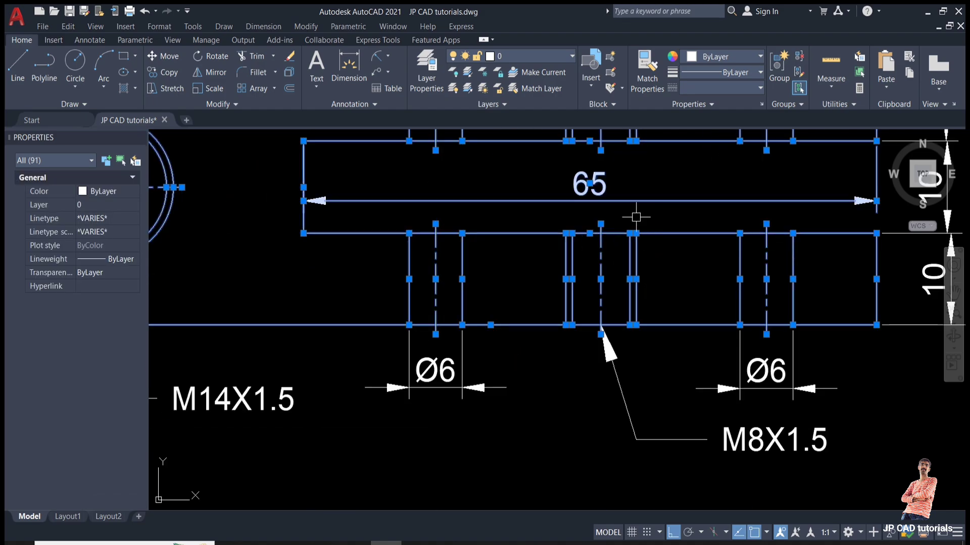
shift+click(606, 185)
scroll(623, 243, down, 5)
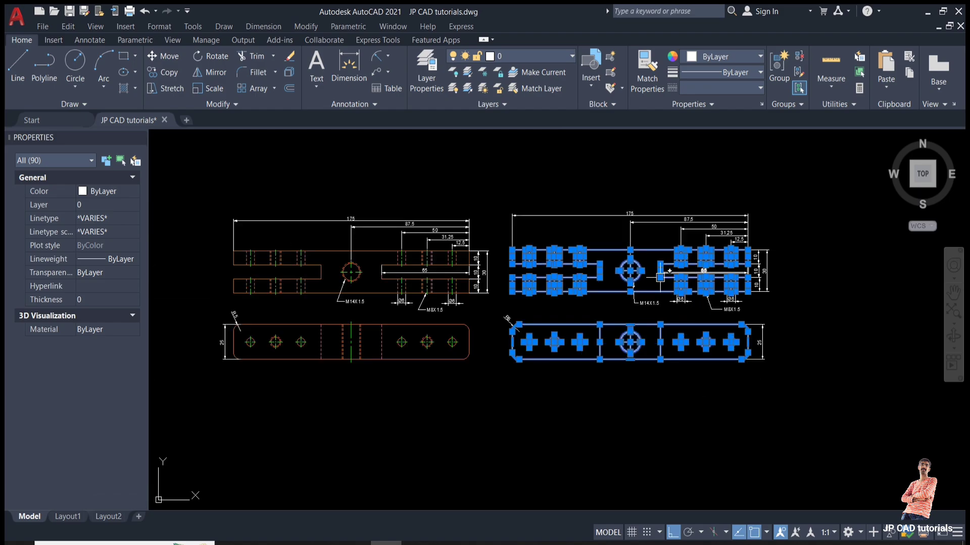
click(715, 60)
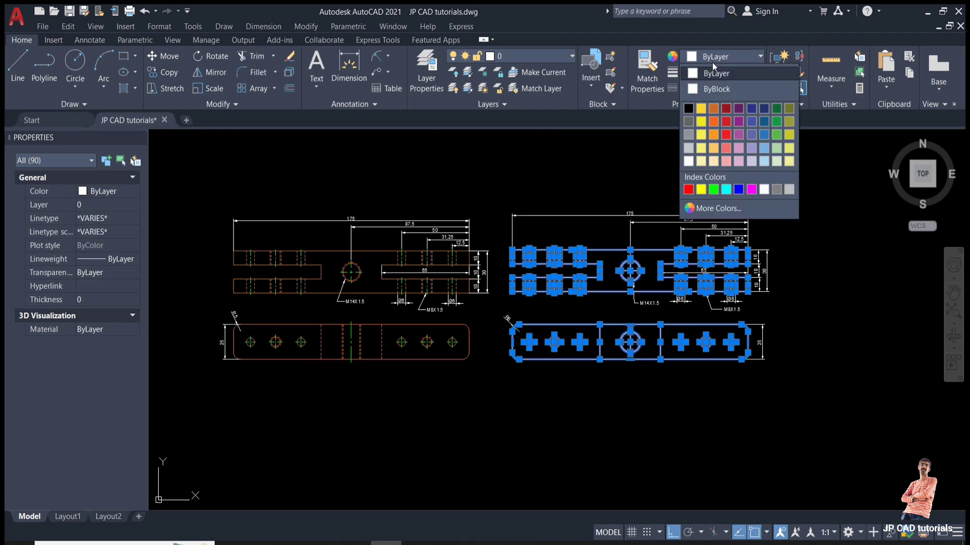
click(714, 109)
key(Escape)
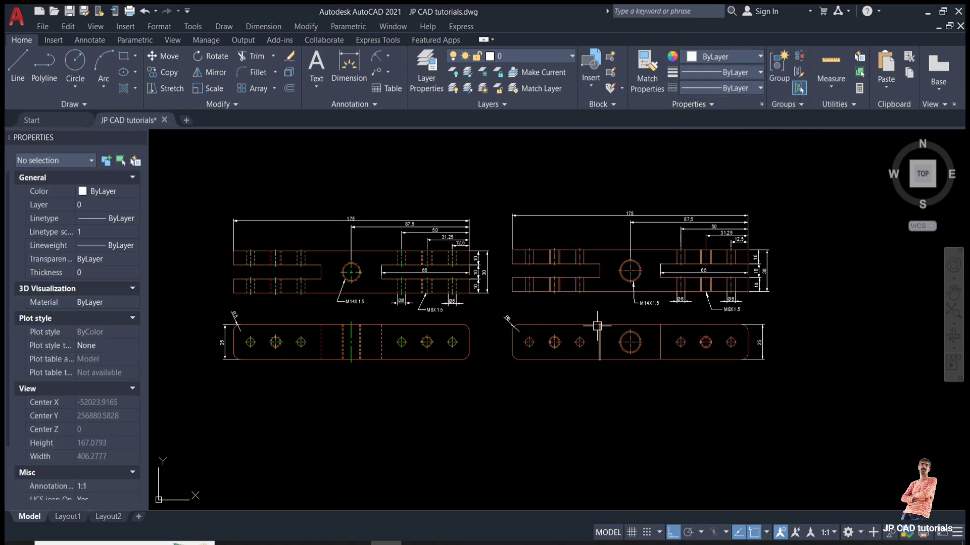
scroll(477, 287, up, 6)
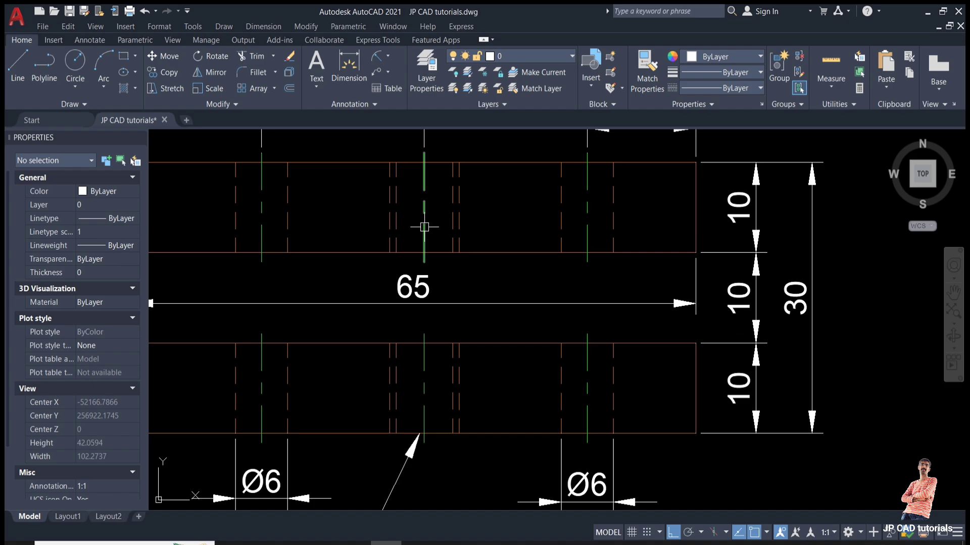
scroll(424, 227, down, 6)
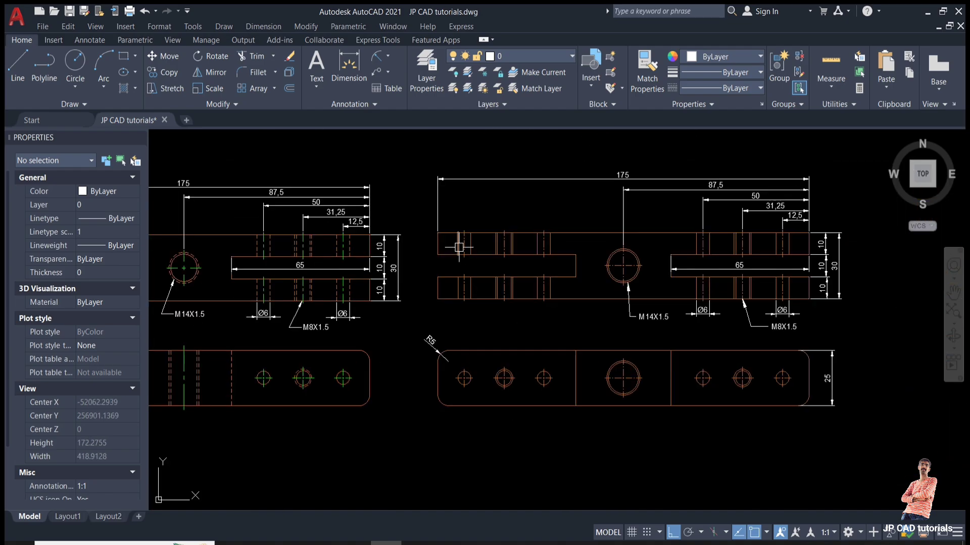
click(466, 243)
scroll(471, 287, up, 2)
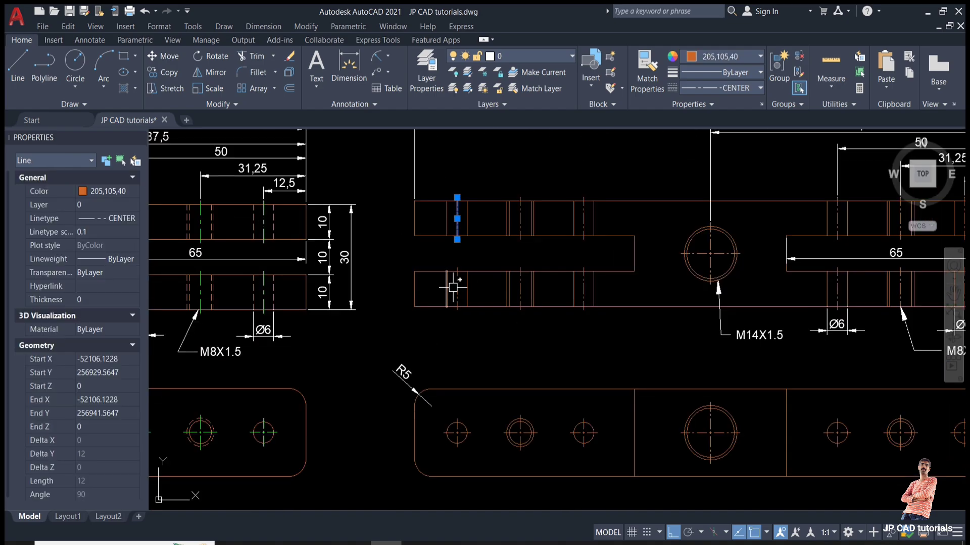
click(453, 287)
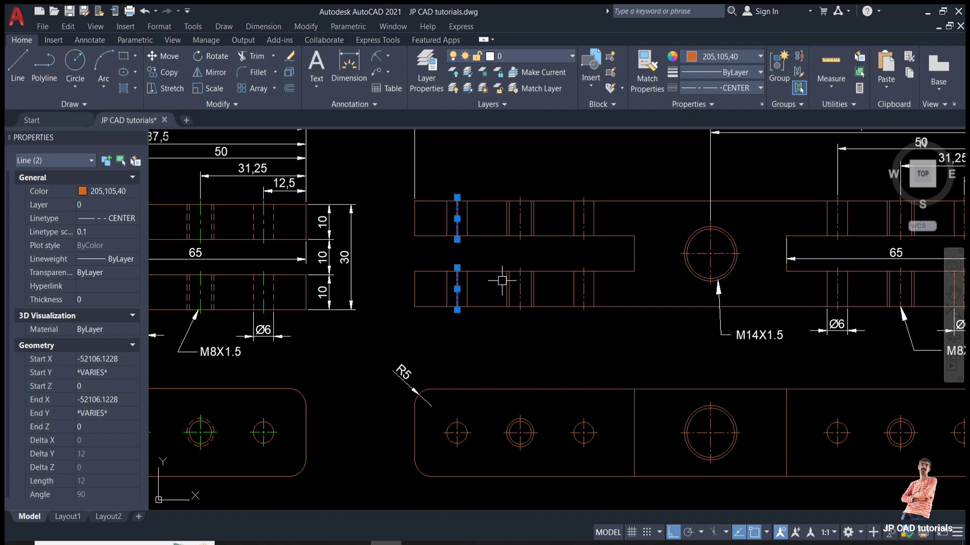
key(Escape)
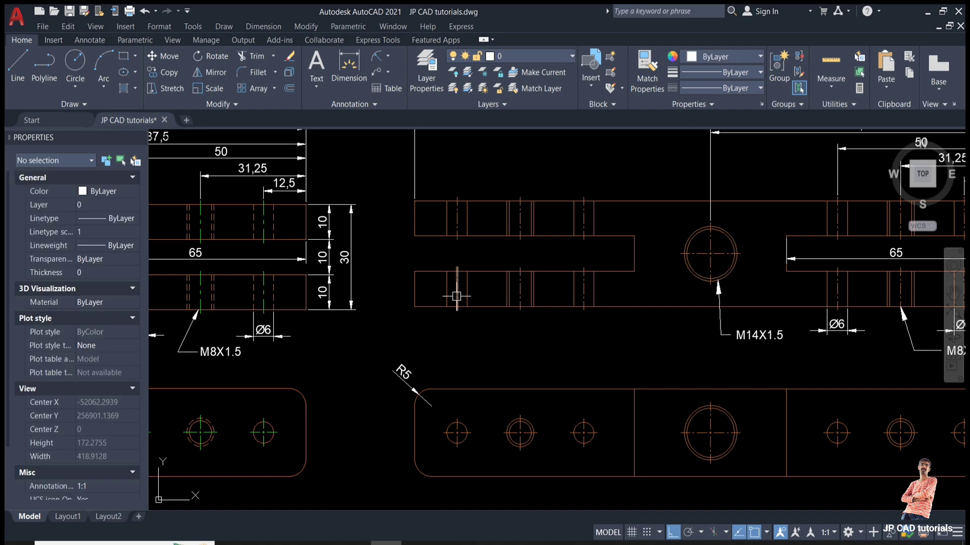
Set the colour of all hole centre lines in the new drawing's front and top views to index green.
click(456, 297)
click(457, 218)
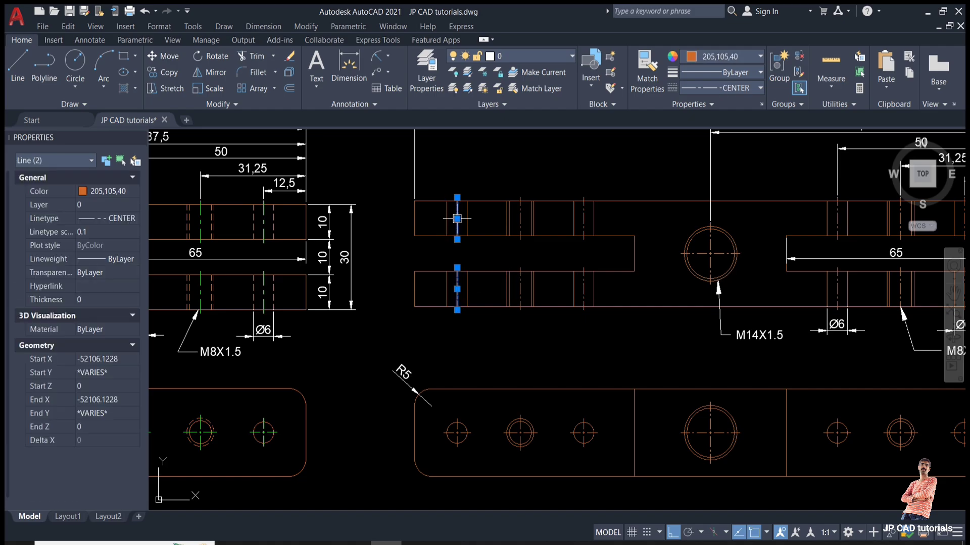
click(520, 289)
click(519, 219)
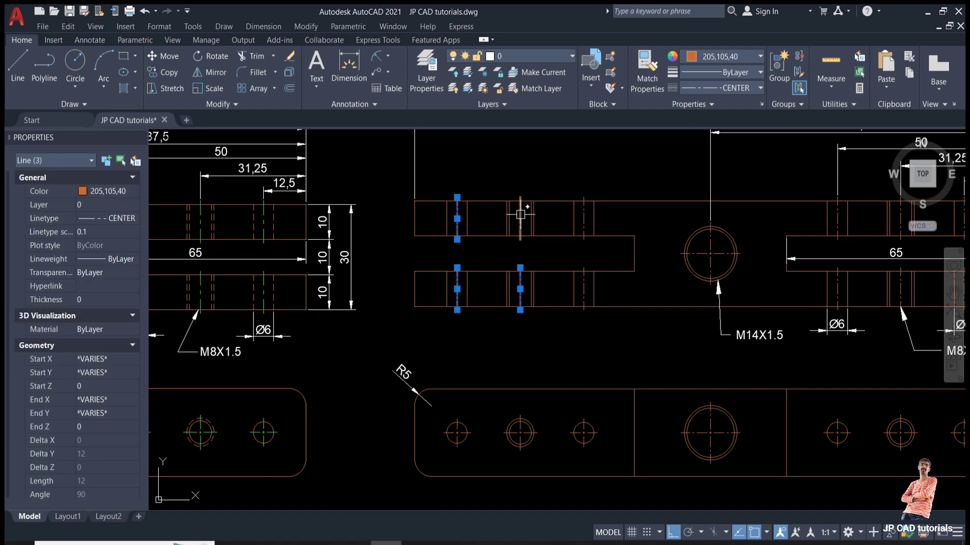
click(583, 224)
click(584, 289)
scroll(721, 262, up, 5)
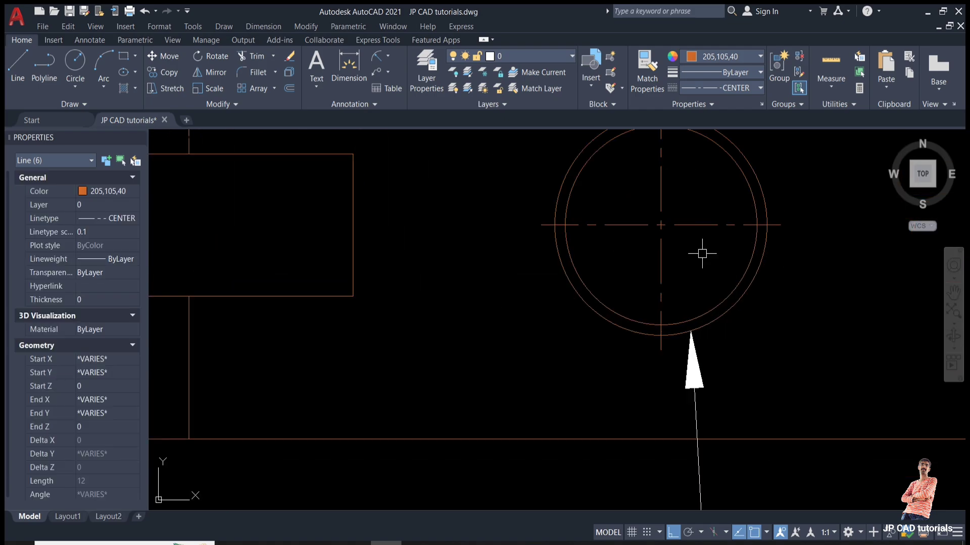
click(737, 269)
click(619, 191)
scroll(455, 257, down, 5)
middle_drag(432, 260, 323, 276)
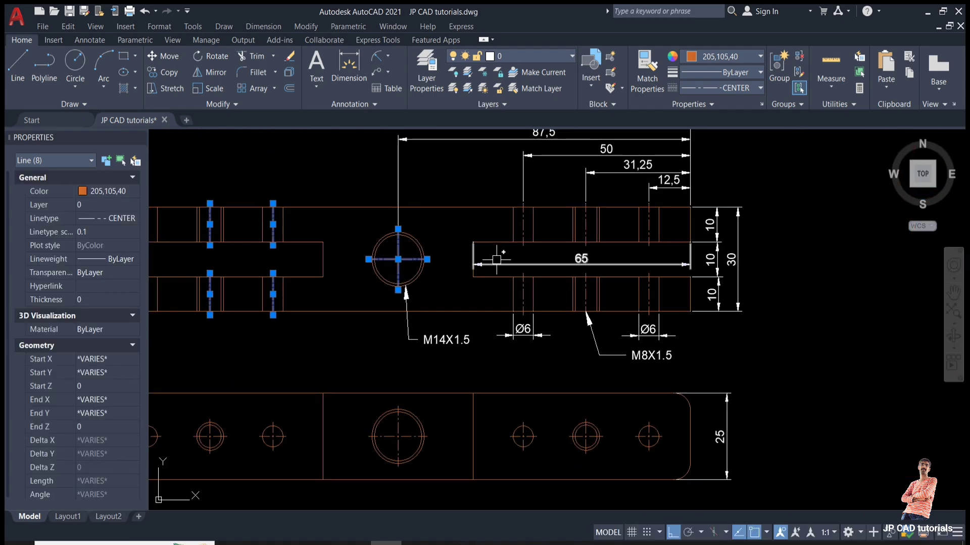
click(524, 224)
click(523, 294)
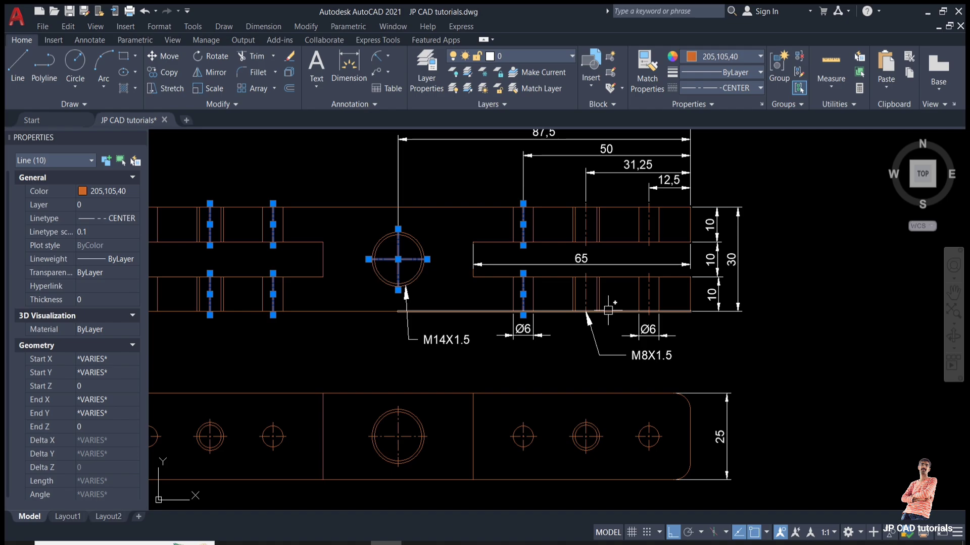
click(584, 288)
click(585, 222)
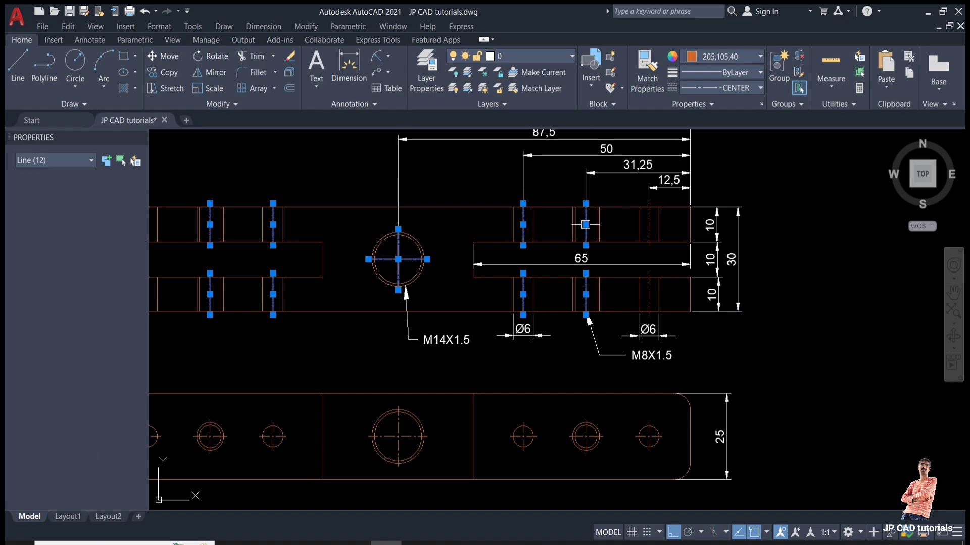
click(649, 224)
click(648, 298)
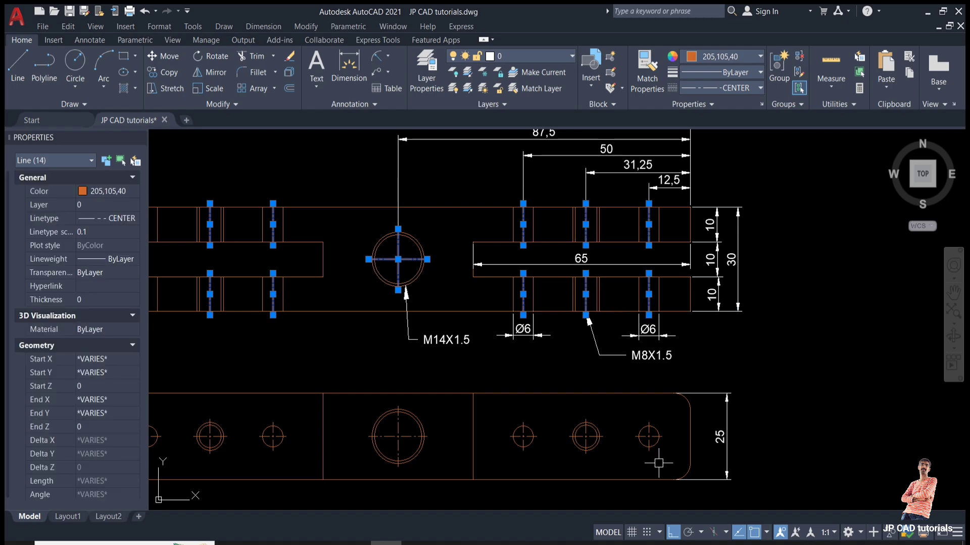
scroll(658, 463, up, 5)
click(637, 397)
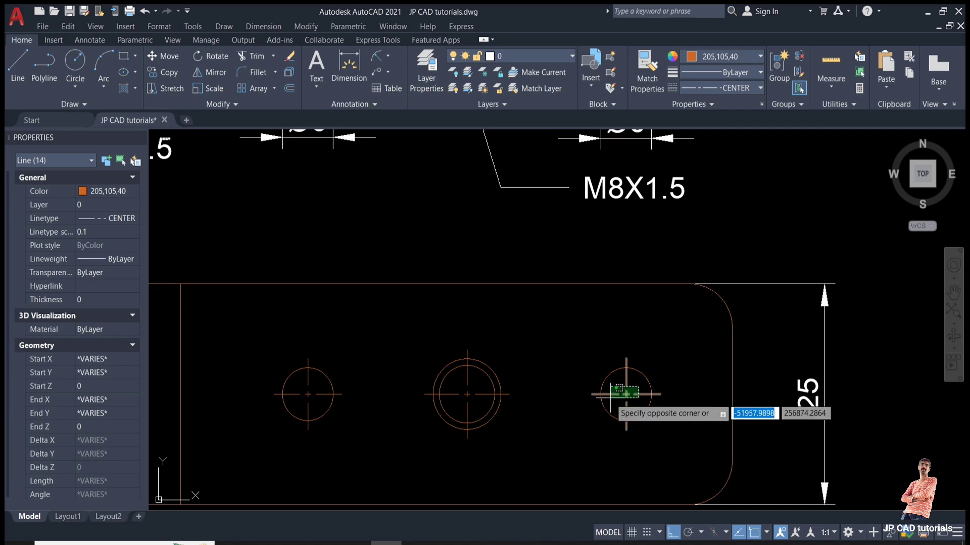
click(611, 393)
click(477, 401)
click(435, 388)
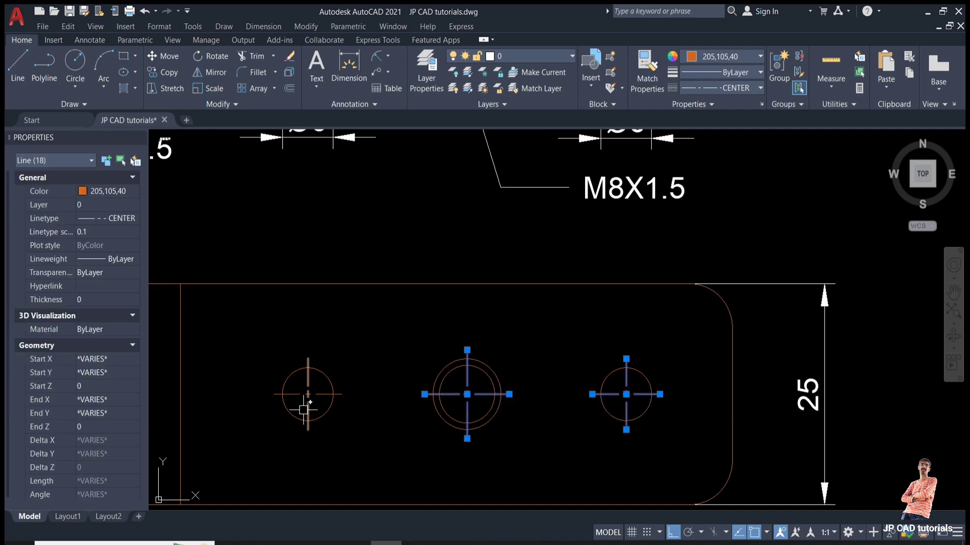
click(320, 401)
click(304, 384)
scroll(587, 394, down, 4)
scroll(432, 398, up, 2)
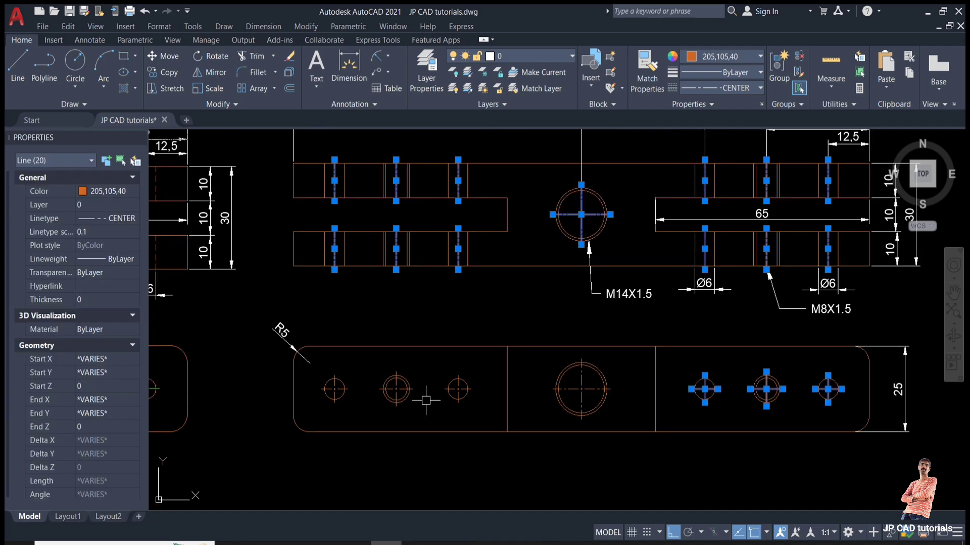
scroll(426, 400, up, 4)
click(867, 368)
click(756, 406)
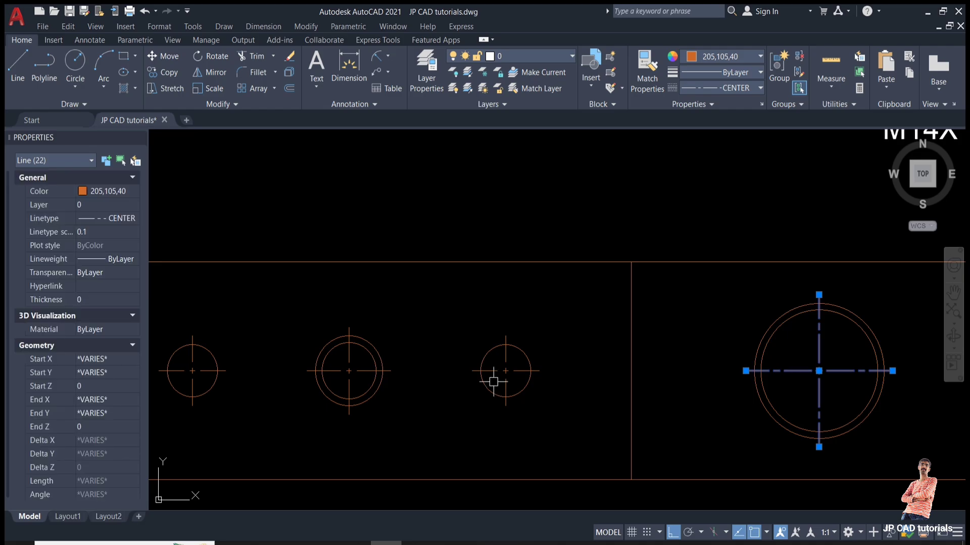
click(515, 384)
click(497, 365)
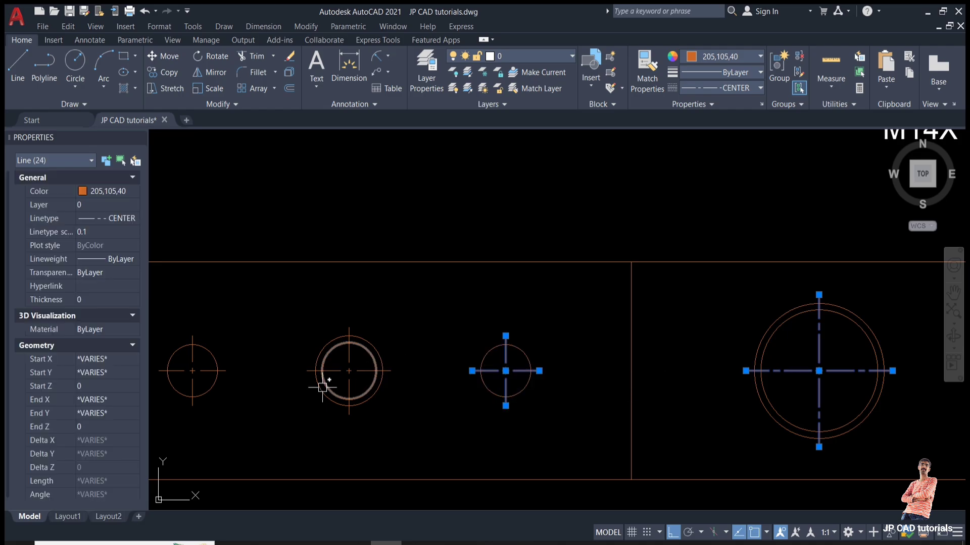
click(363, 390)
click(329, 359)
middle_drag(224, 383, 468, 383)
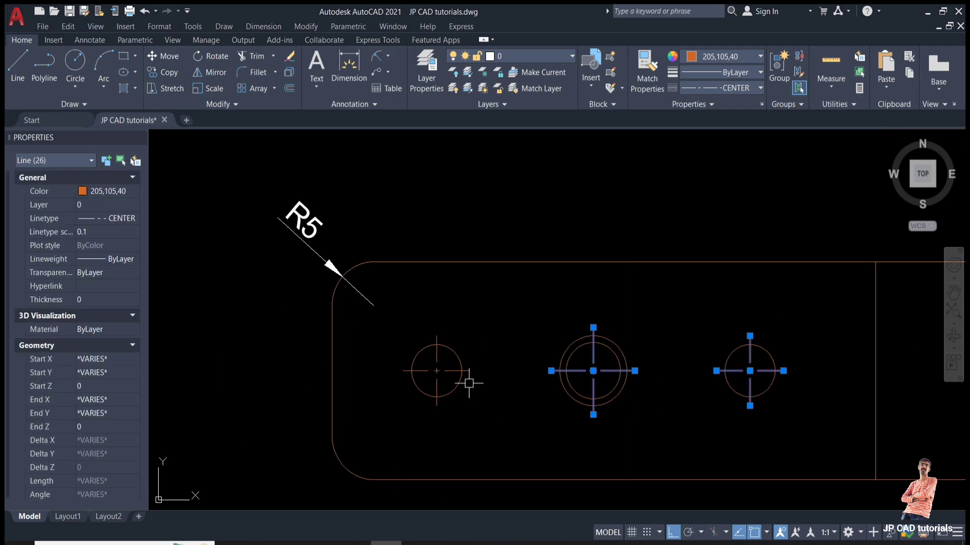
click(445, 380)
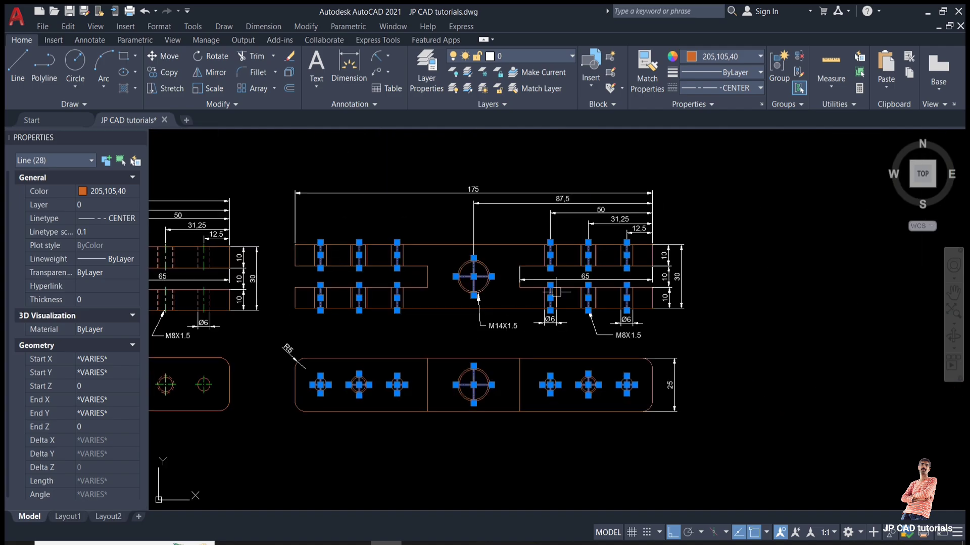
click(725, 59)
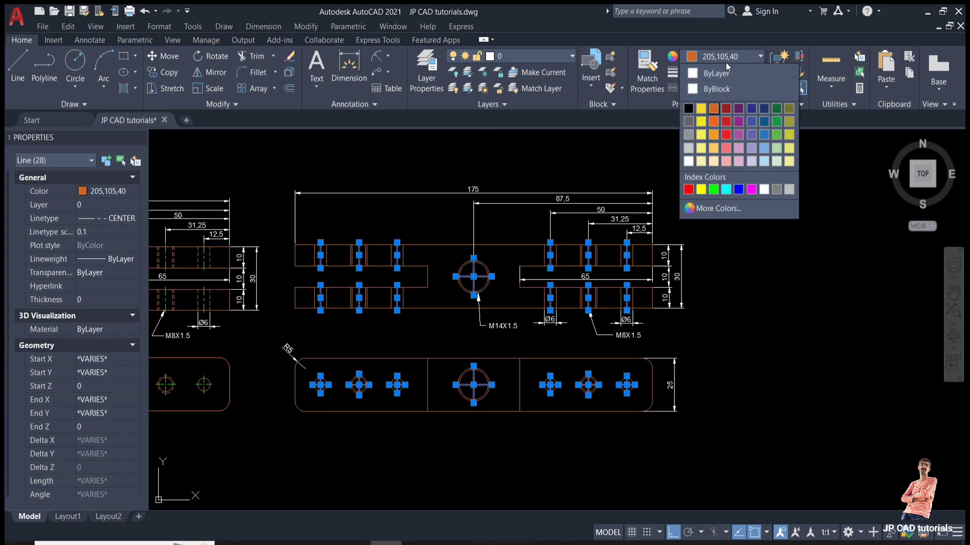
click(713, 190)
key(Escape)
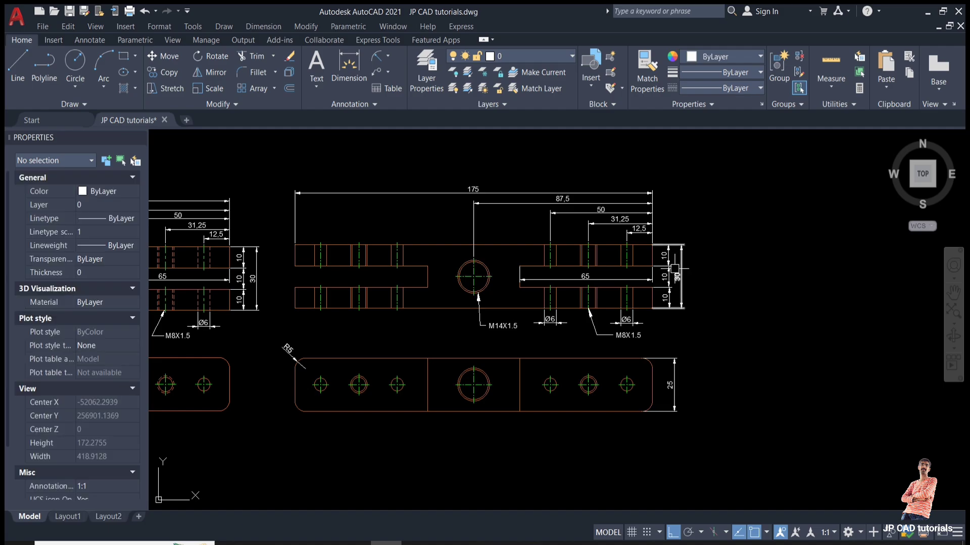
Zoom to a window enclosing the reference and the new drawing, and close the Properties palette.
scroll(422, 288, down, 1)
middle_drag(422, 307, 609, 295)
text(z)
key(Return)
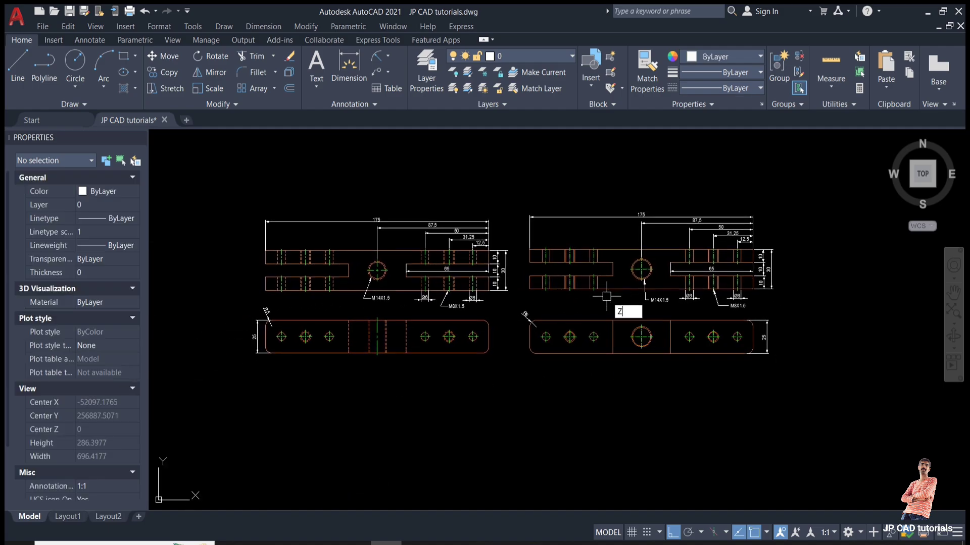
click(238, 212)
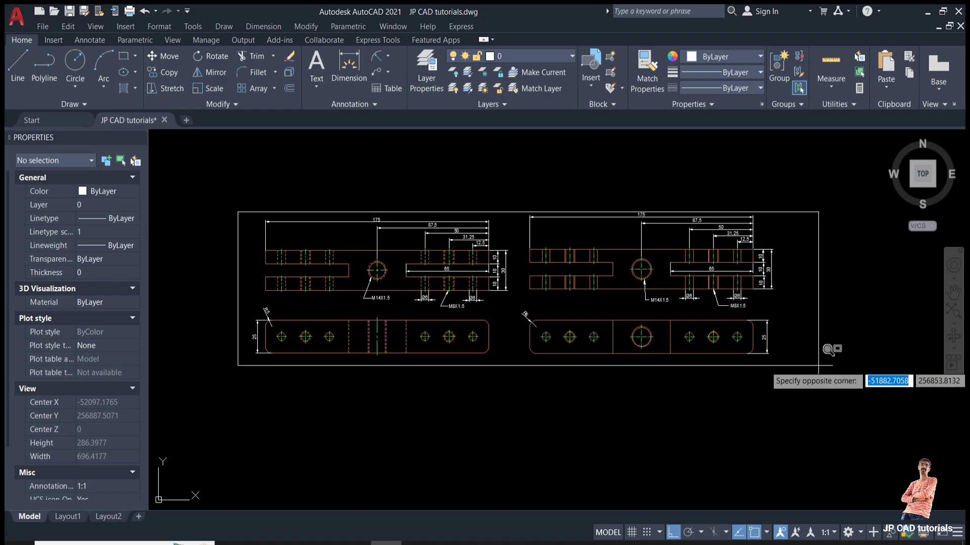
click(799, 367)
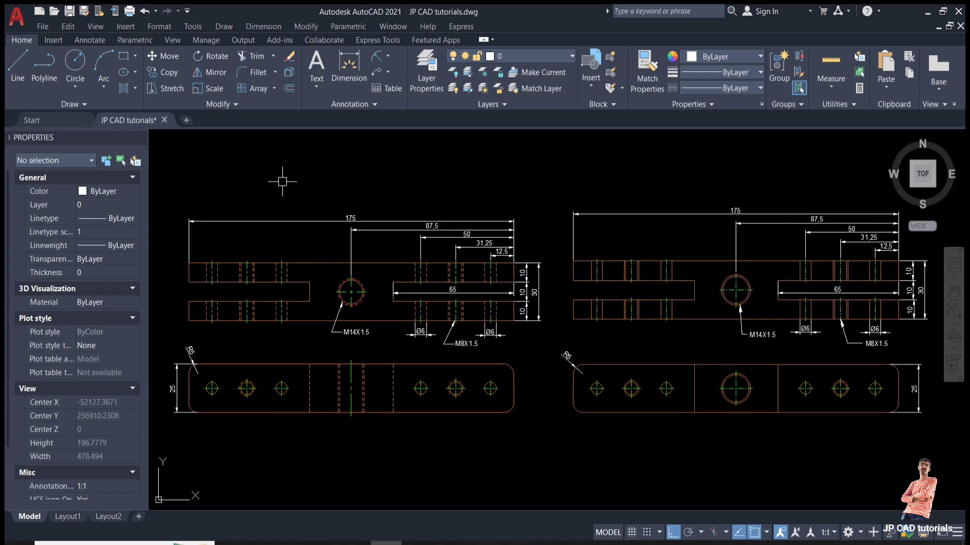
click(139, 138)
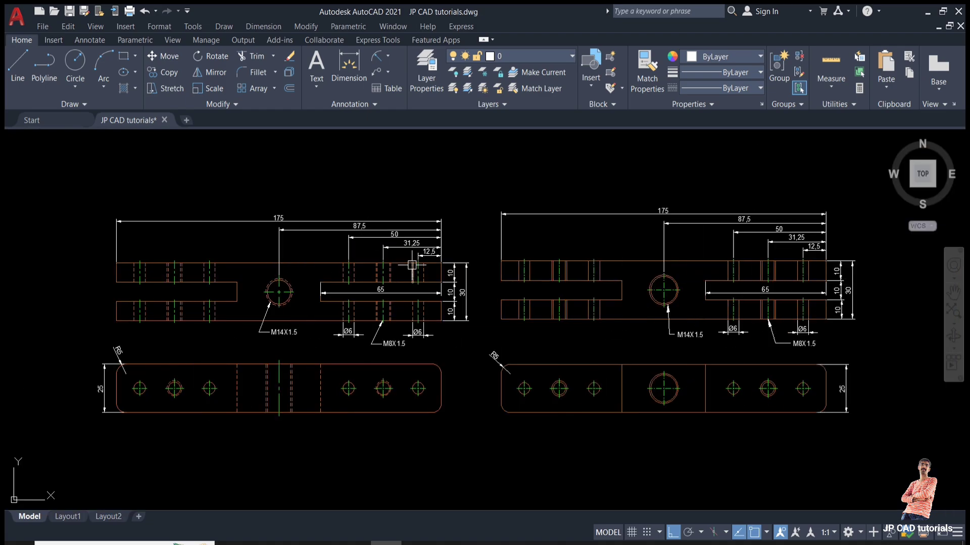